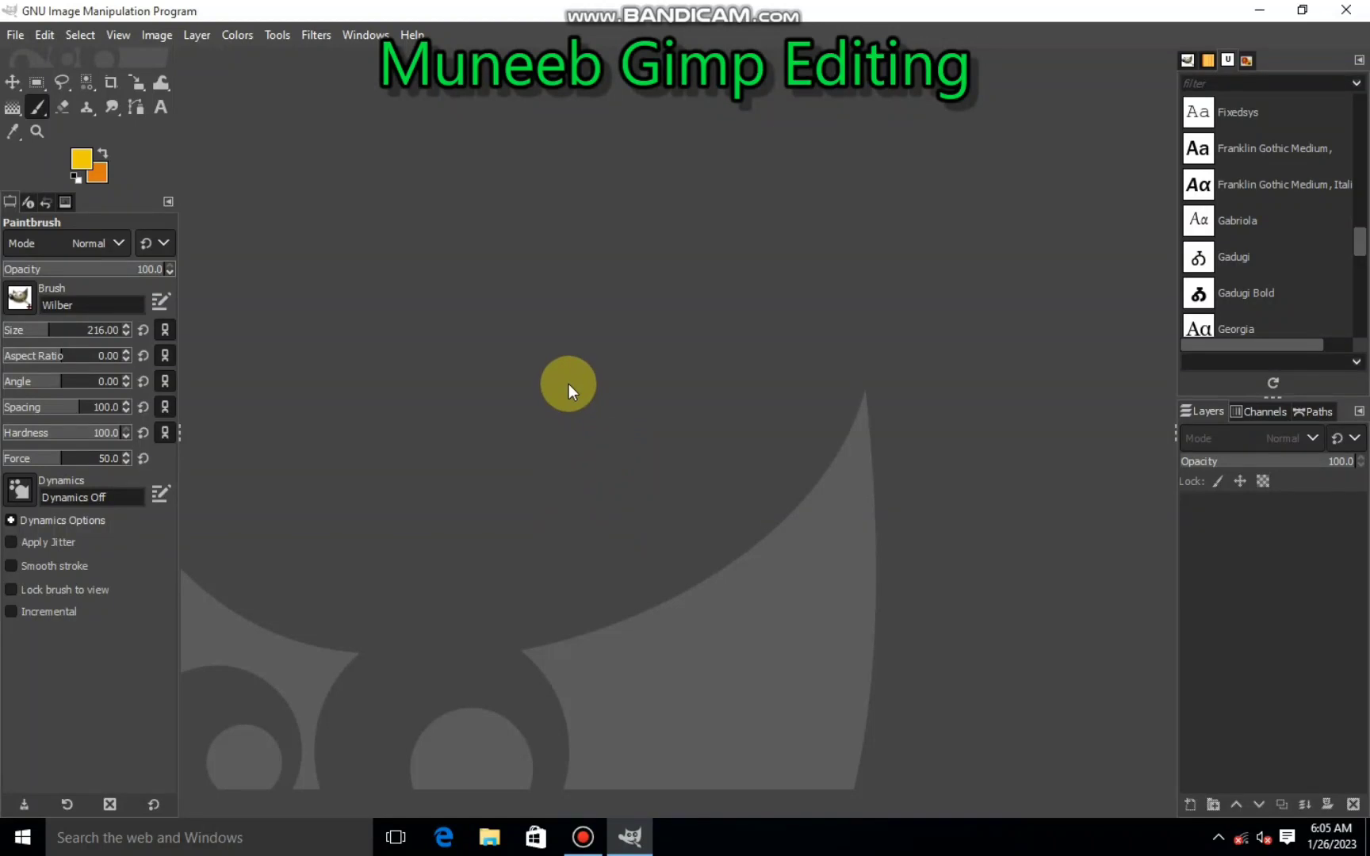
Step: Create a new white 1920×1080 image and select the Move tool
{"action": "left_click", "coordinate": [15, 34]}
{"action": "left_click", "coordinate": [236, 64]}
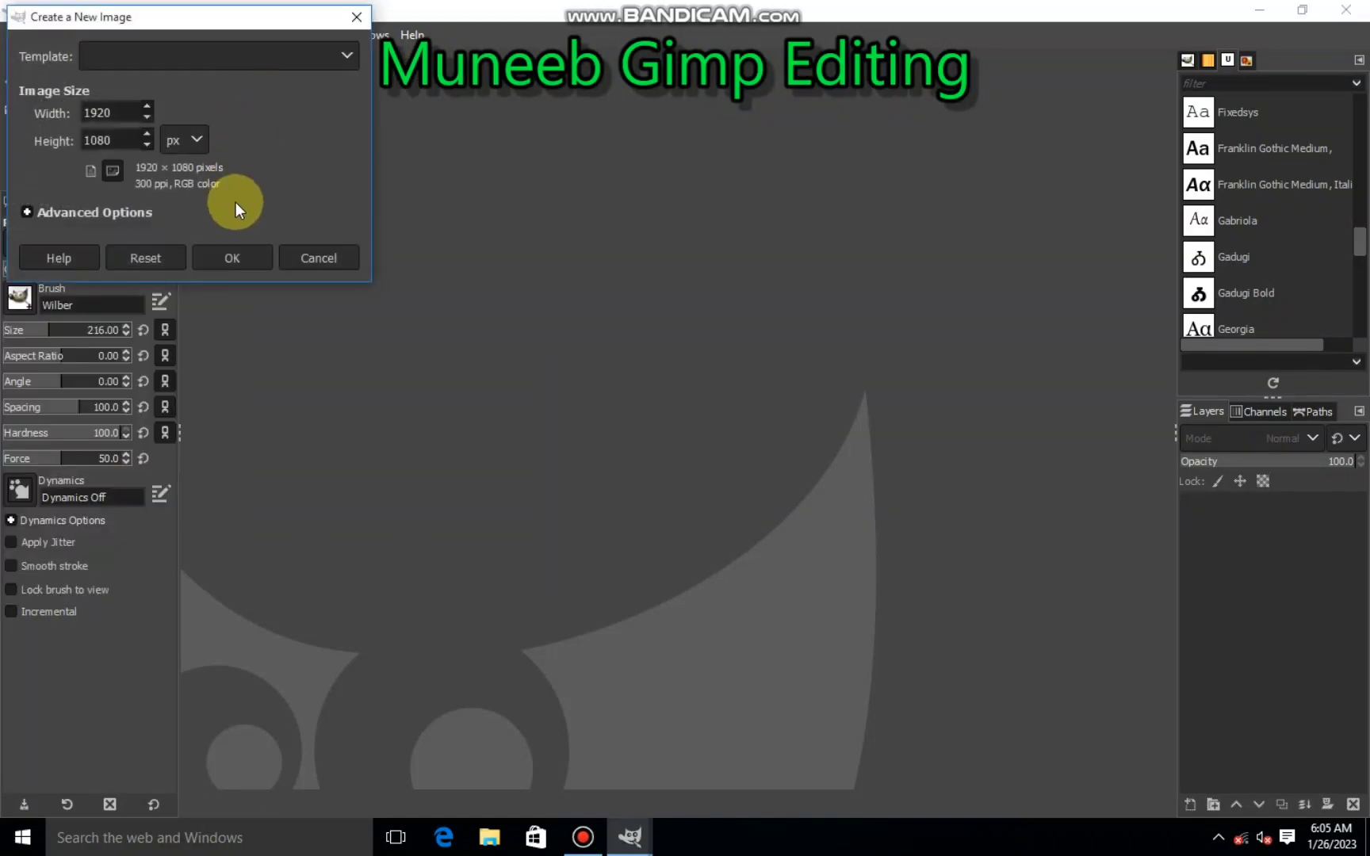
{"action": "left_click", "coordinate": [232, 258]}
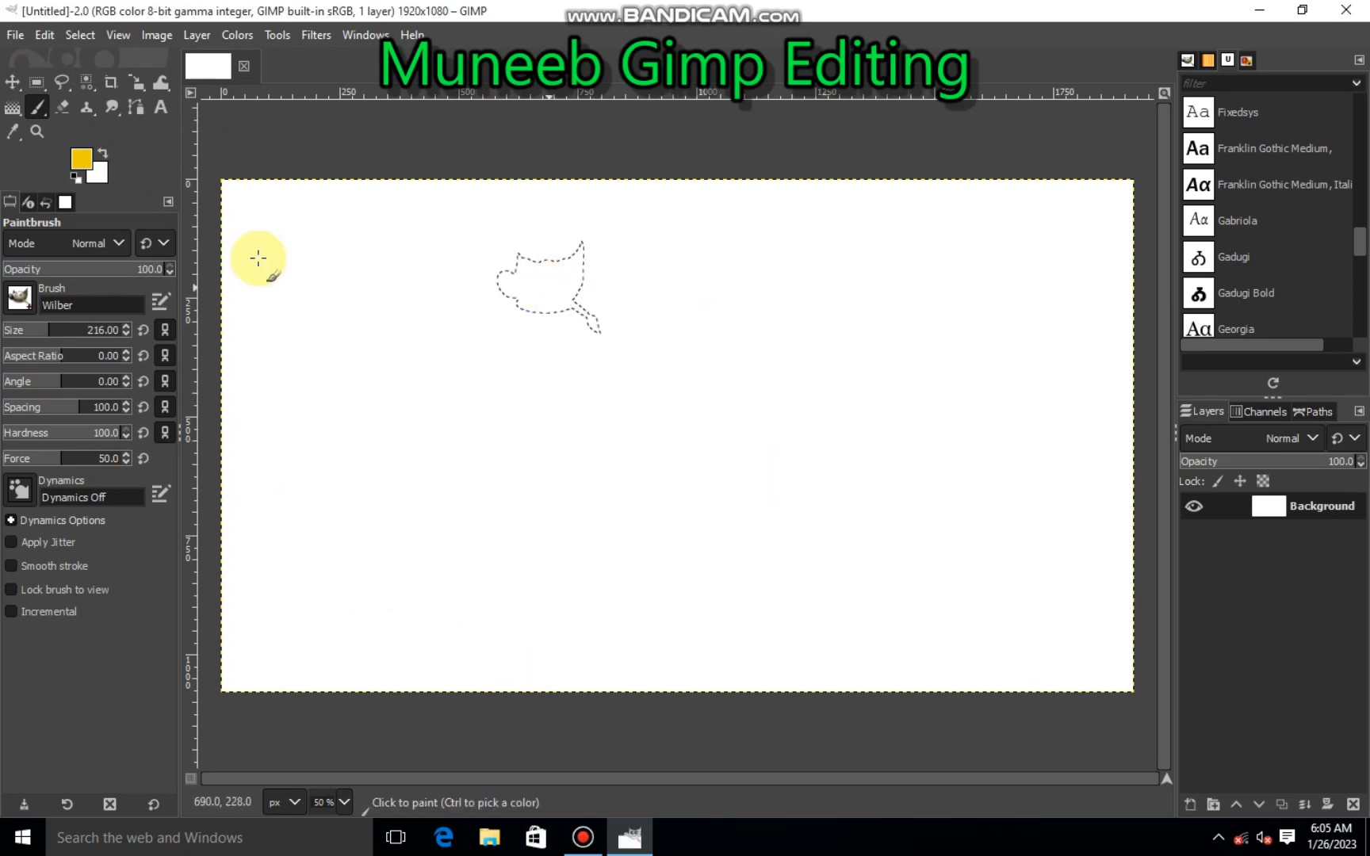
{"action": "left_click", "coordinate": [12, 82]}
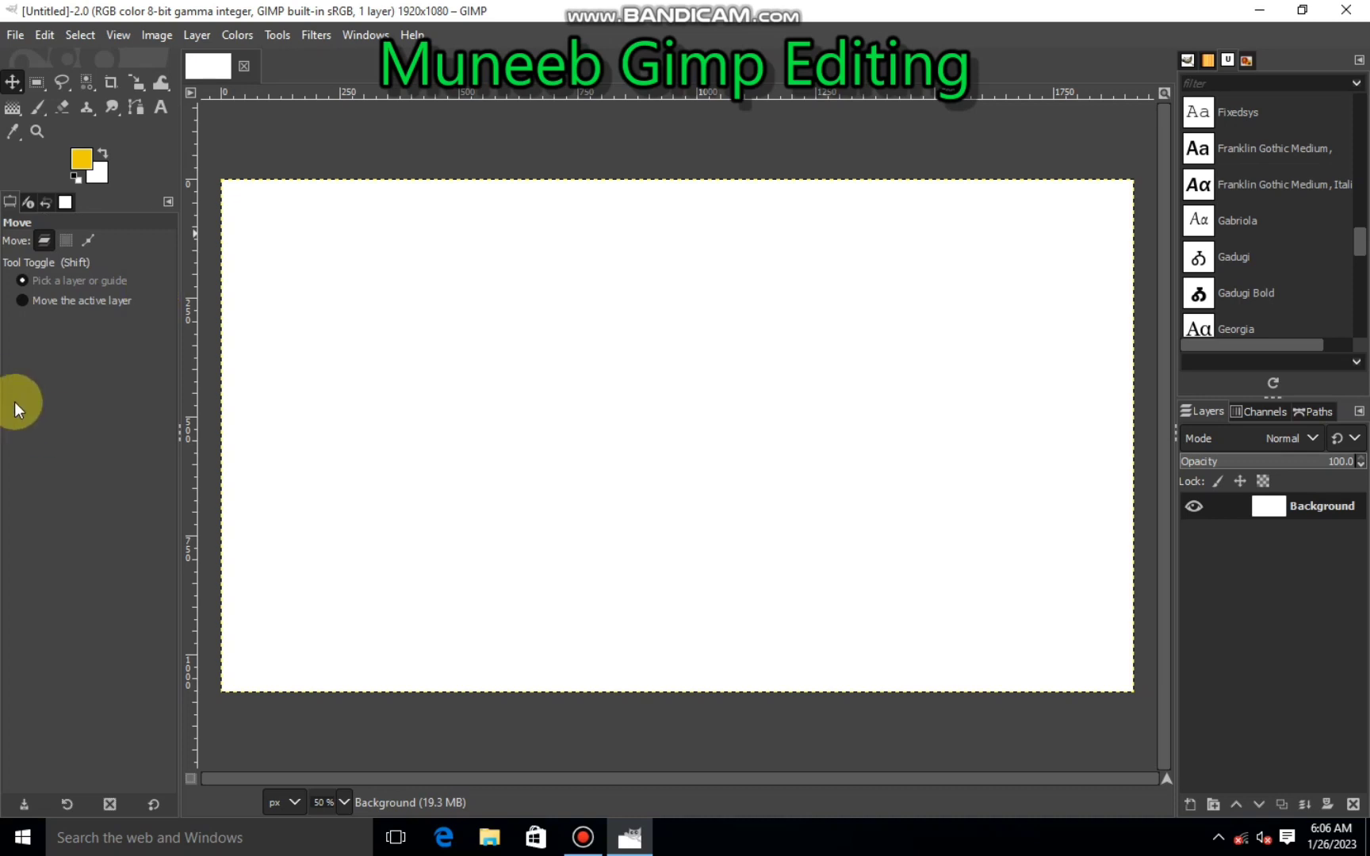
Step: Add a transparent layer, make a central circular selection, and set the foreground to red
{"action": "left_click", "coordinate": [1189, 804]}
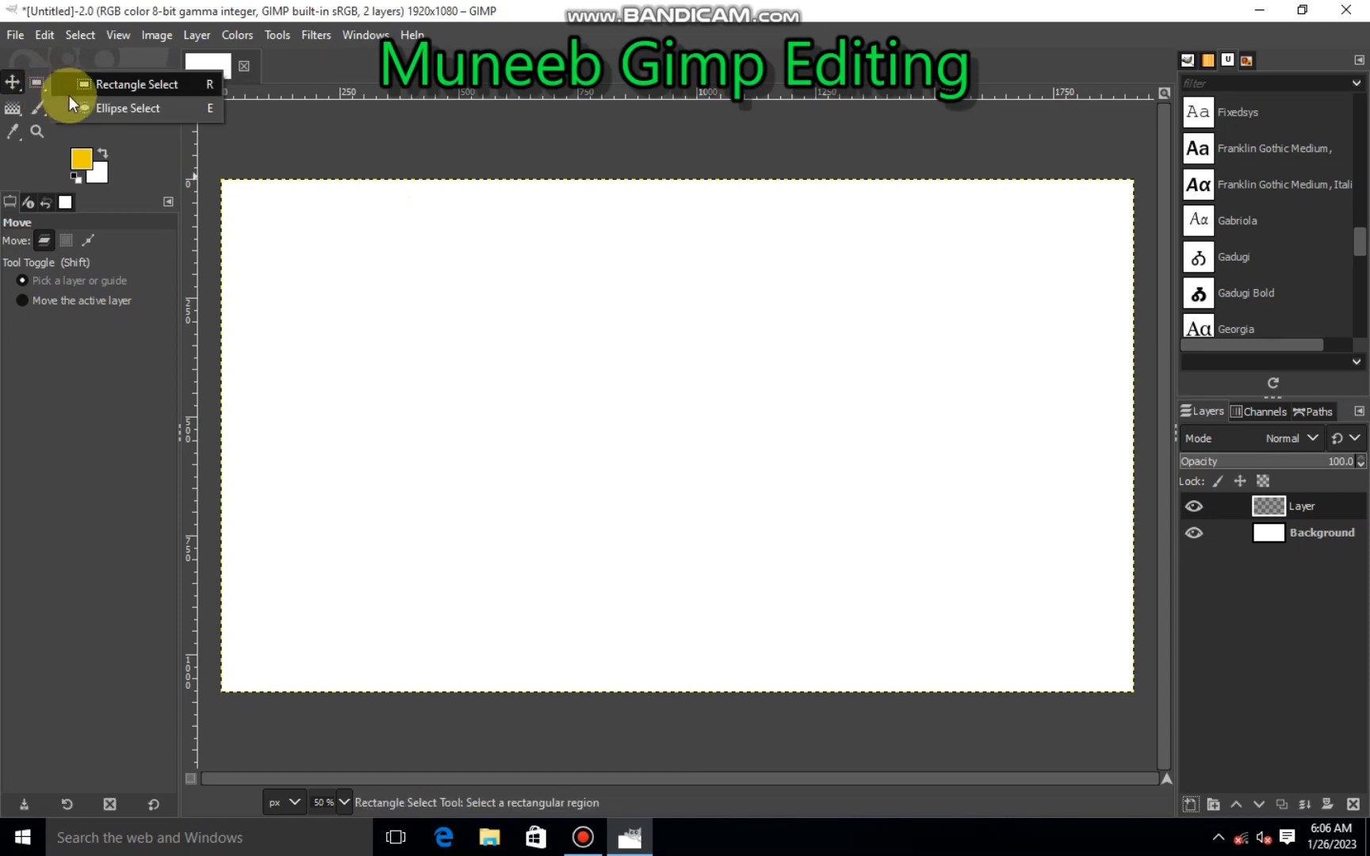
{"action": "key", "text": "e"}
{"action": "left_click_drag", "start_coordinate": [494, 297], "coordinate": [756, 558]}
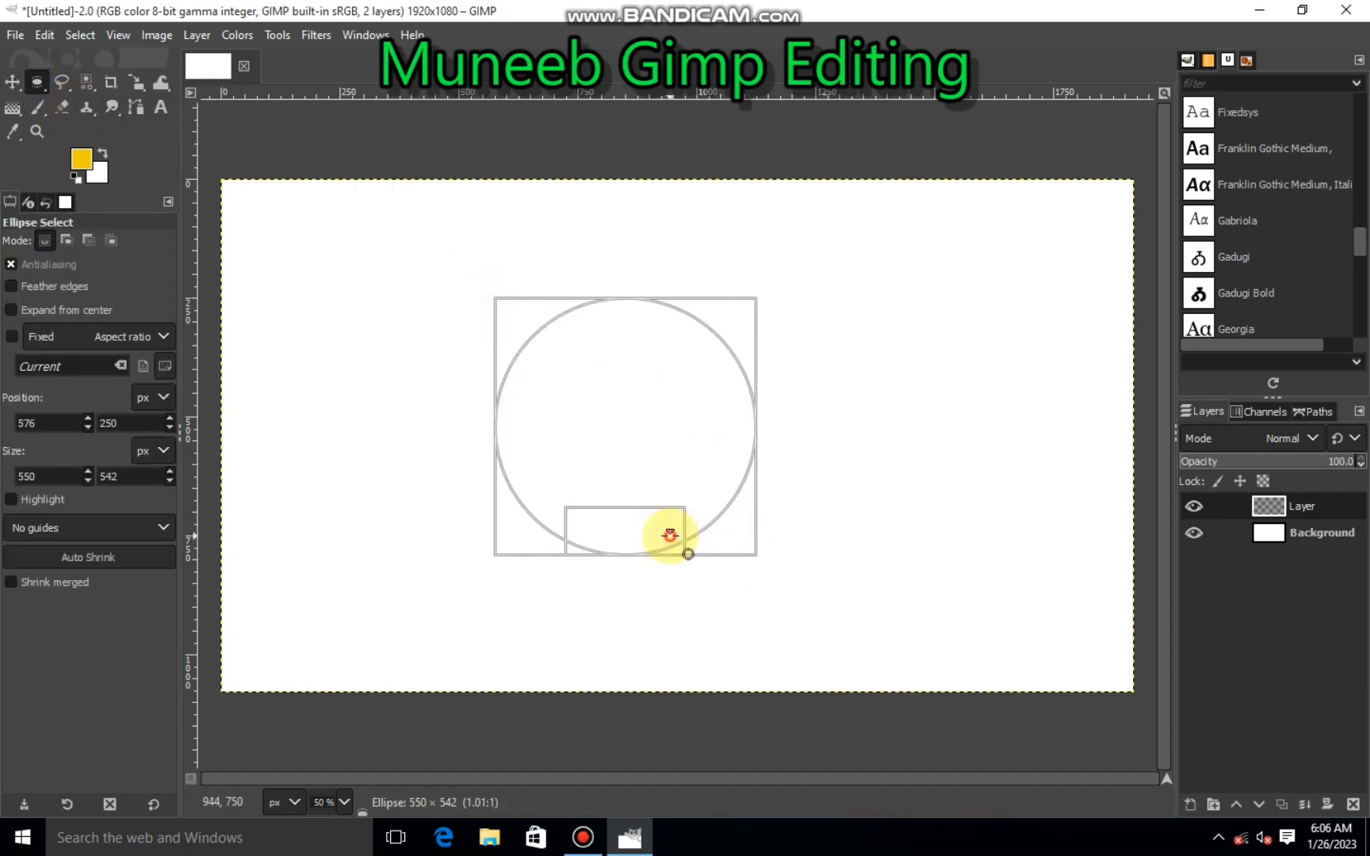
{"action": "left_click", "coordinate": [81, 159]}
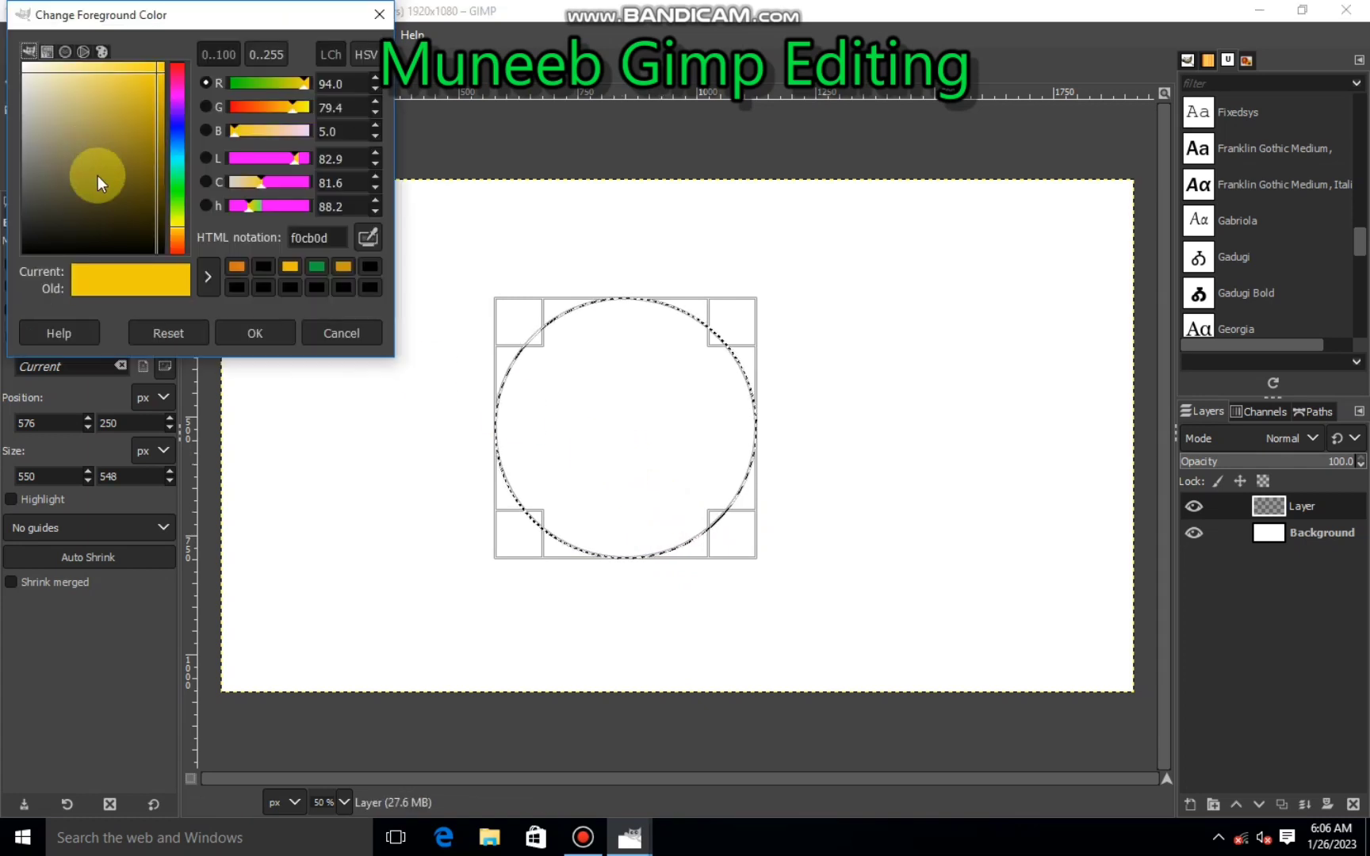
{"action": "left_click", "coordinate": [181, 245]}
{"action": "left_click", "coordinate": [161, 93]}
{"action": "left_click", "coordinate": [254, 333]}
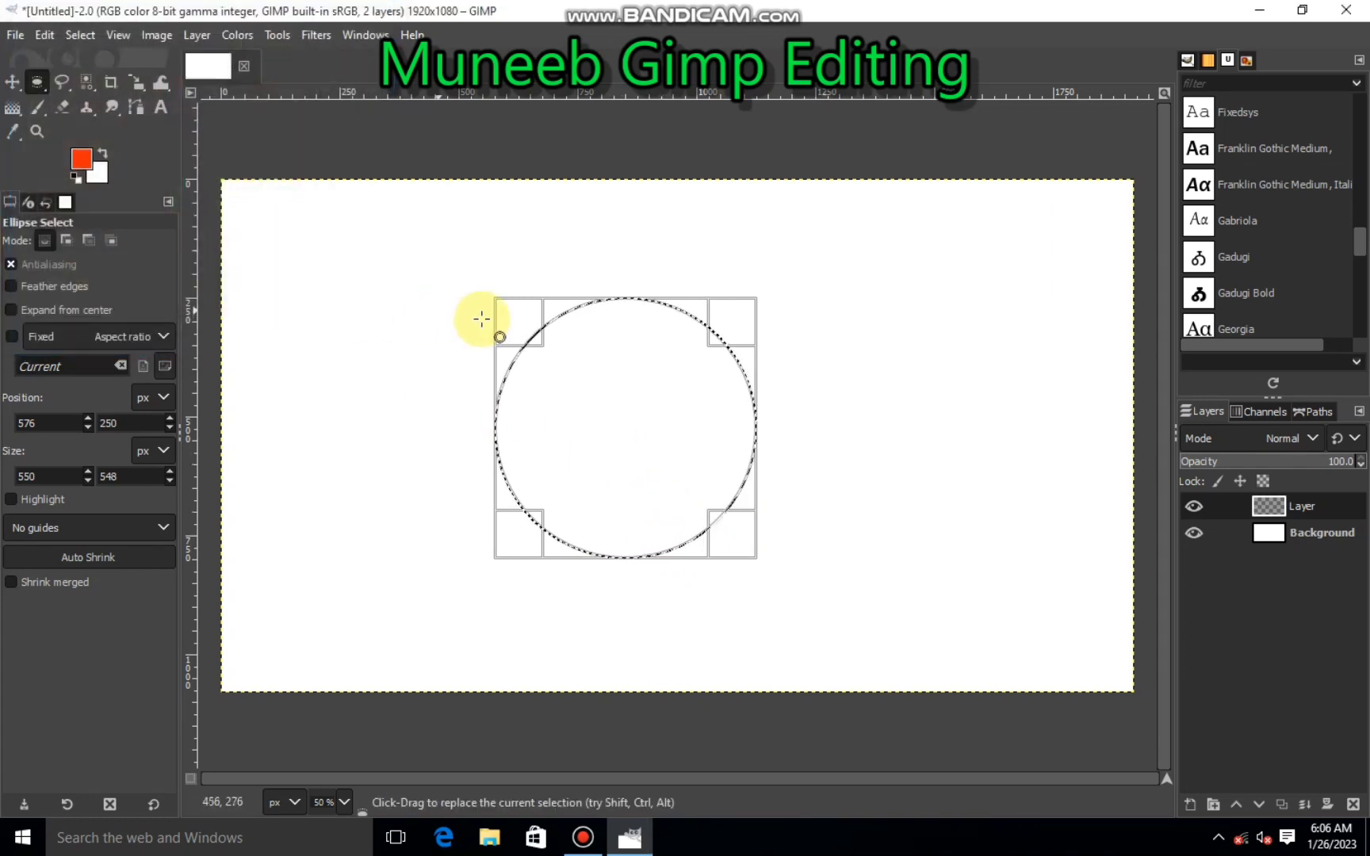
Step: Fill the circle with red, offset the selection, and cut it to leave a crescent
{"action": "right_click", "coordinate": [515, 334]}
{"action": "left_click", "coordinate": [698, 565]}
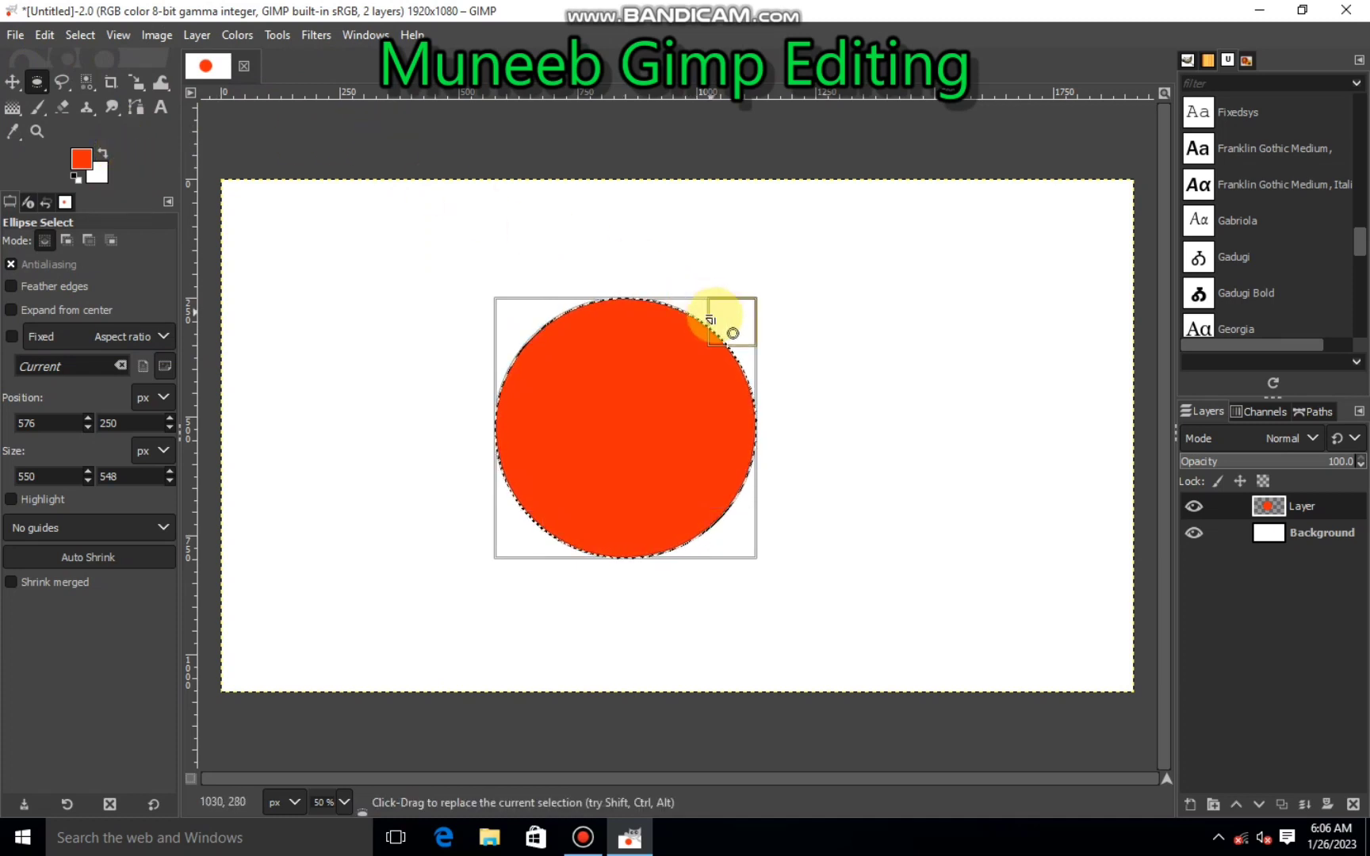
{"action": "left_click_drag", "start_coordinate": [713, 319], "coordinate": [709, 328]}
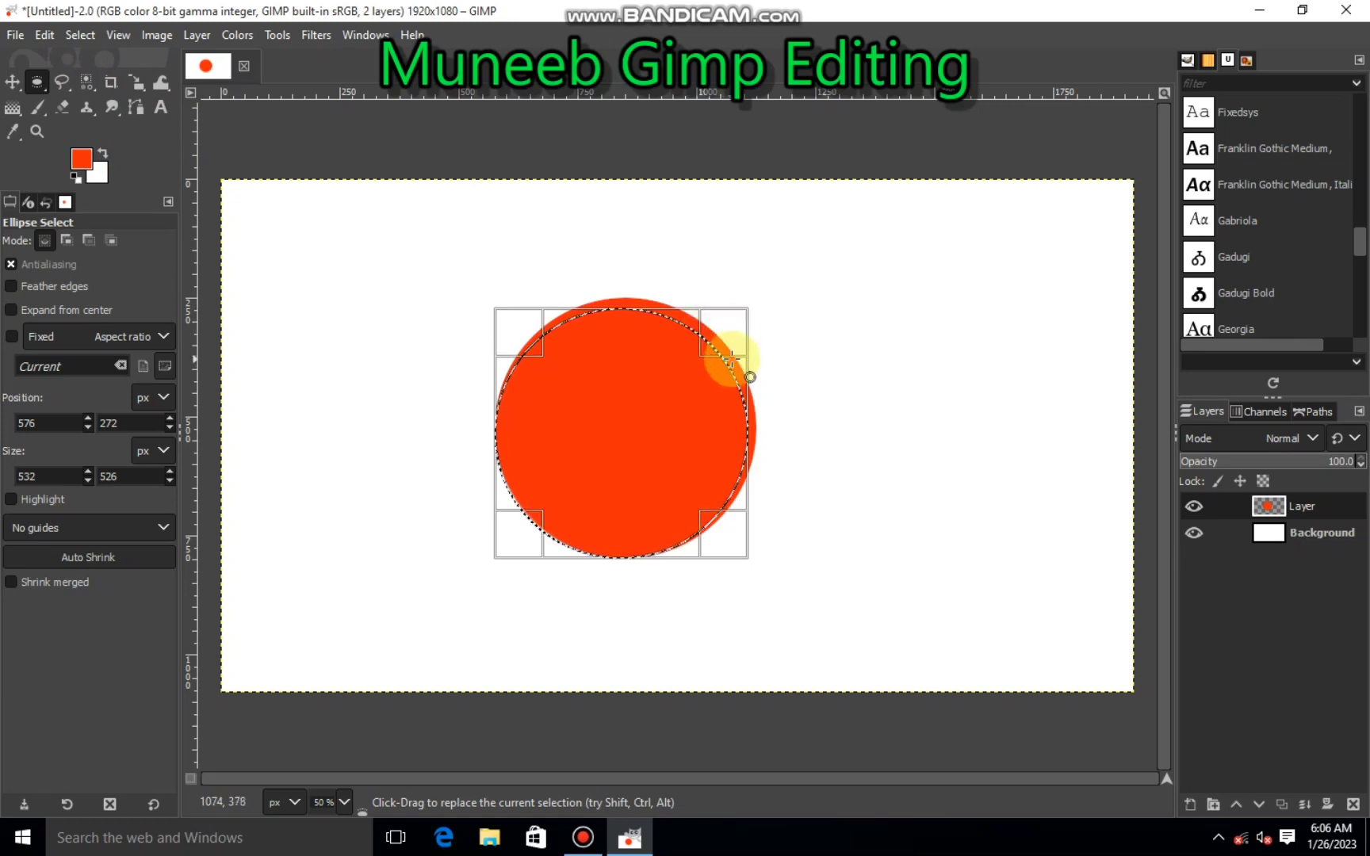
{"action": "right_click", "coordinate": [827, 432]}
{"action": "left_click", "coordinate": [1003, 311]}
{"action": "left_click", "coordinate": [80, 35]}
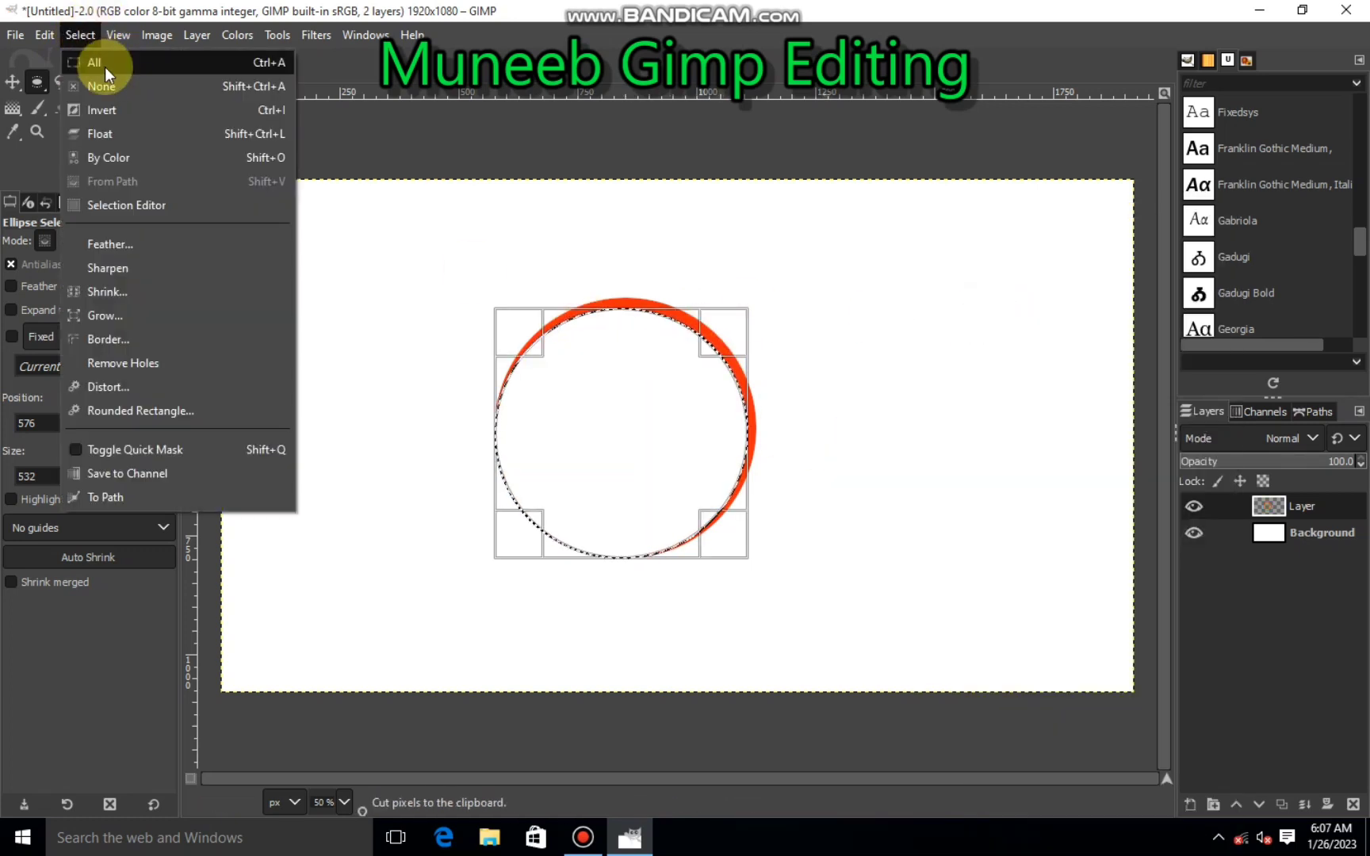
{"action": "left_click", "coordinate": [116, 85]}
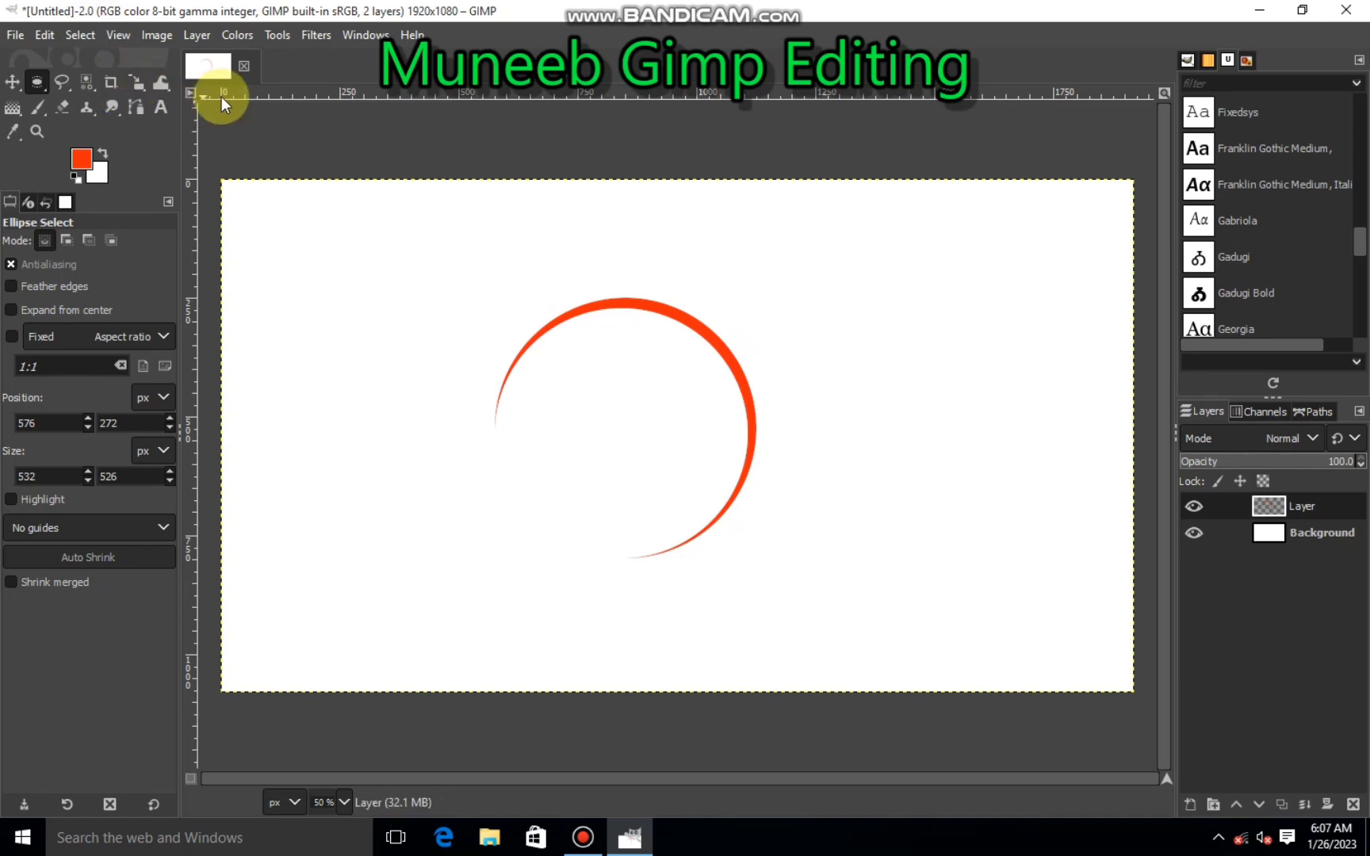
Step: Add a new layer and position a smaller circular selection inside the red ring
{"action": "left_click", "coordinate": [1189, 803]}
{"action": "left_click", "coordinate": [1213, 775]}
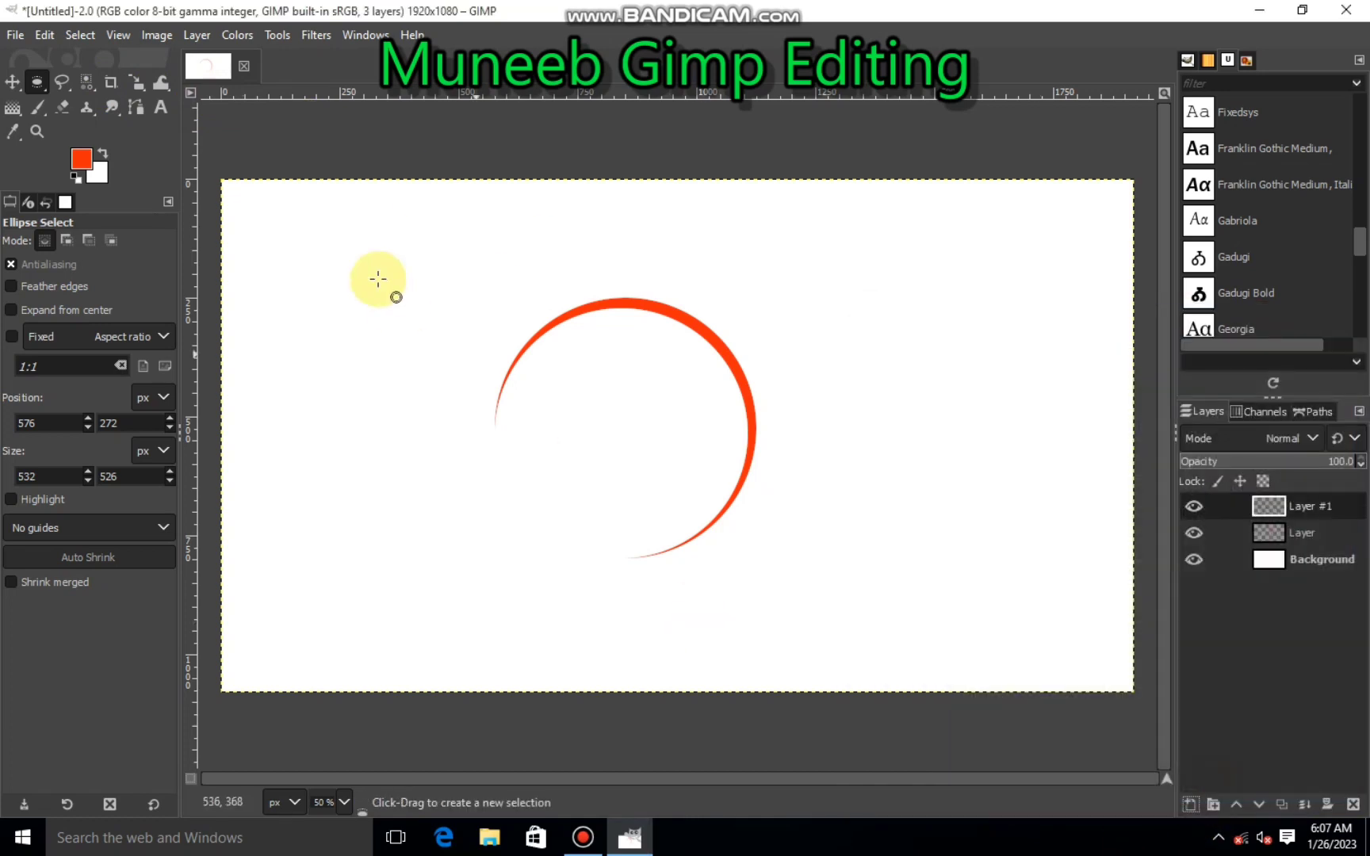
{"action": "mouse_move", "coordinate": [520, 329]}
{"action": "left_mouse_down"}
{"action": "mouse_move", "coordinate": [678, 538]}
{"action": "mouse_move", "coordinate": [781, 584]}
{"action": "left_mouse_up"}
{"action": "left_click_drag", "start_coordinate": [484, 311], "coordinate": [717, 543]}
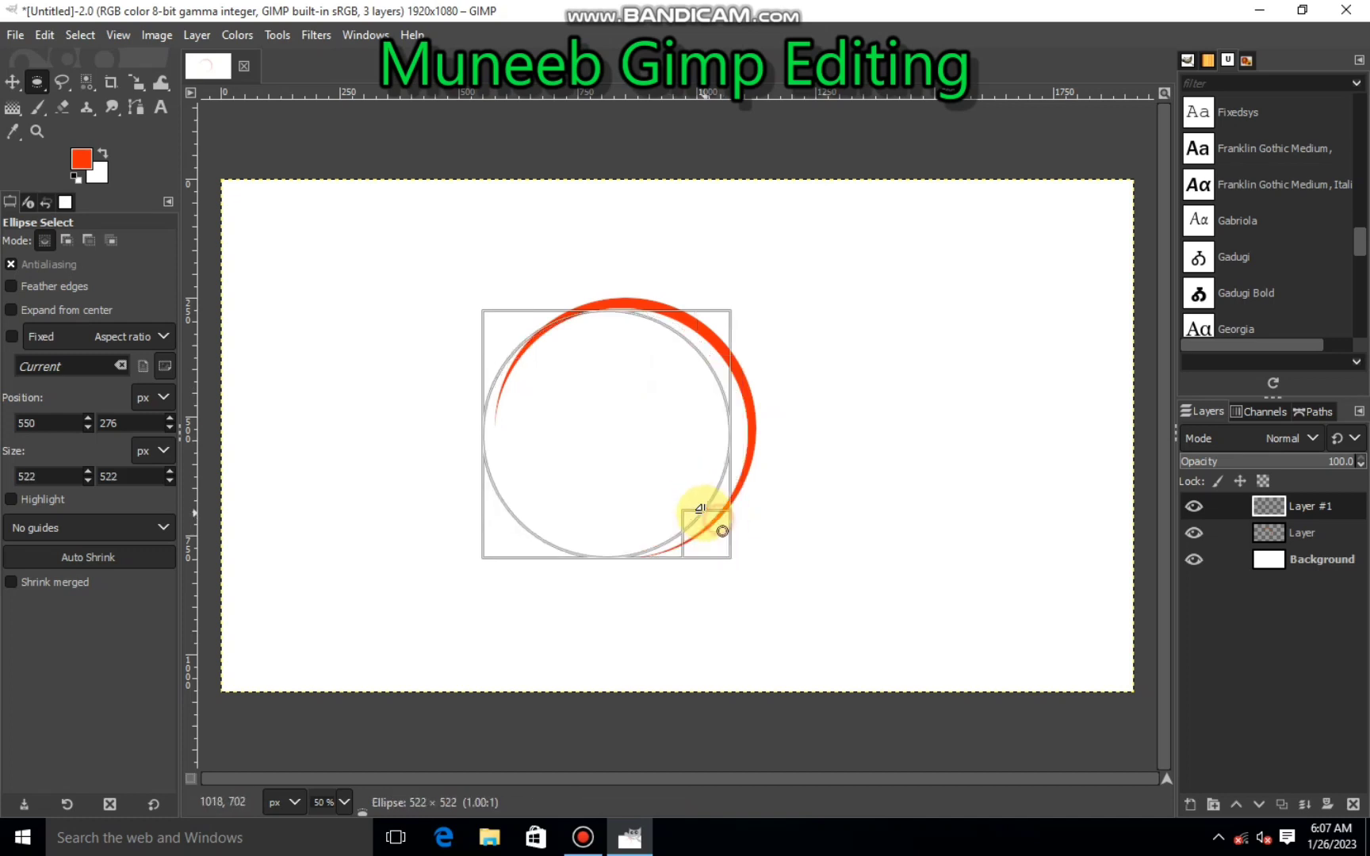
{"action": "left_click_drag", "start_coordinate": [602, 418], "coordinate": [613, 427]}
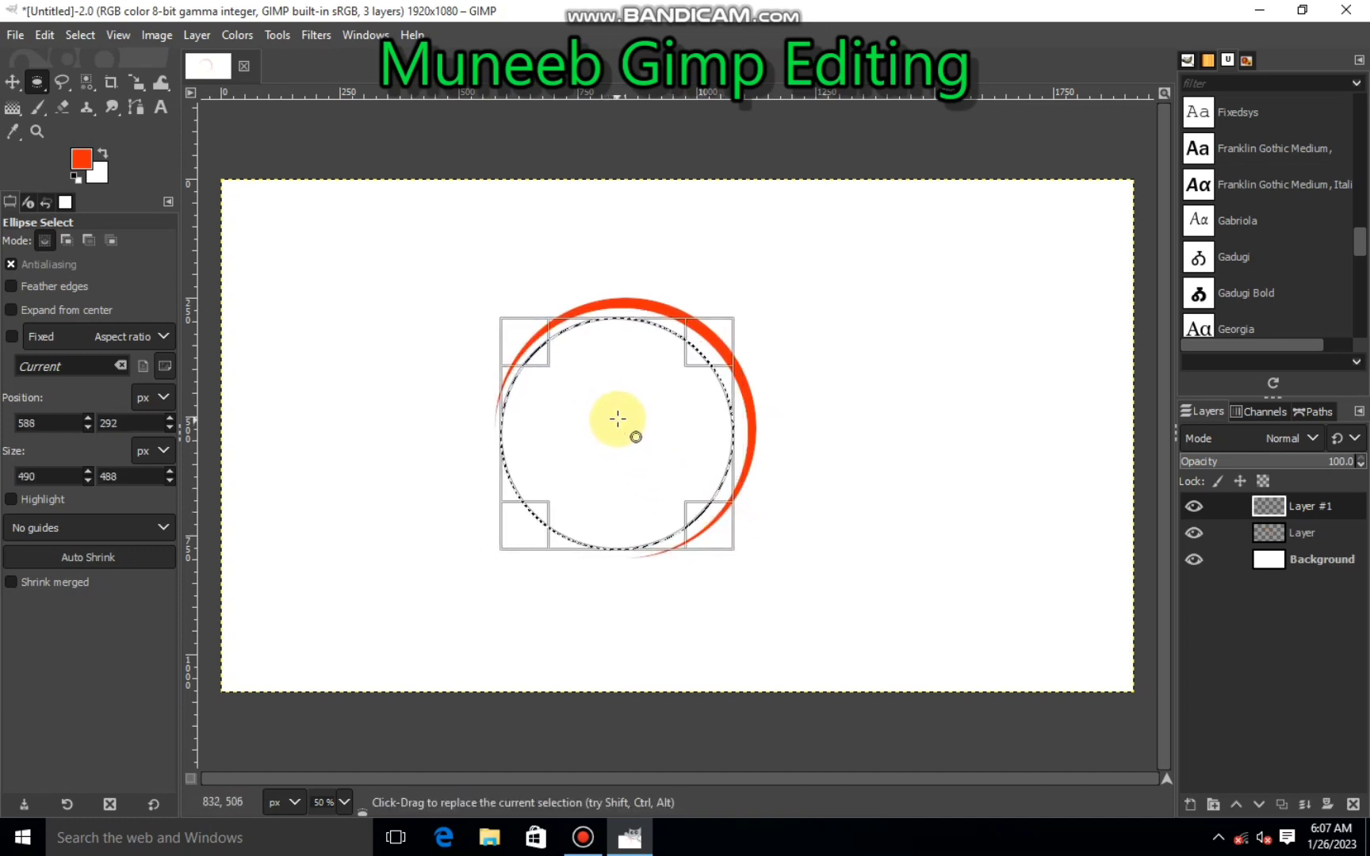
{"action": "left_click_drag", "start_coordinate": [724, 547], "coordinate": [726, 549]}
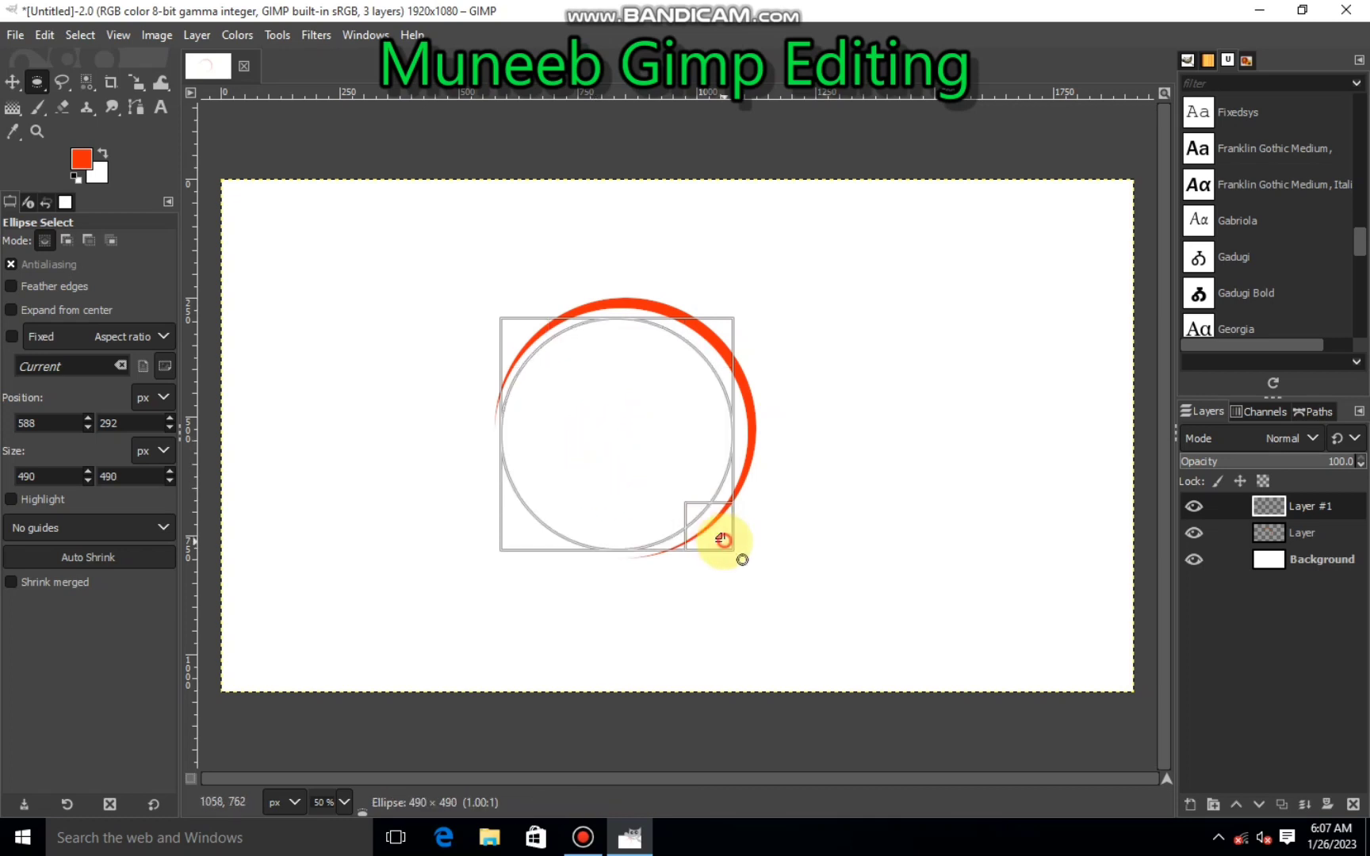
{"action": "left_click_drag", "start_coordinate": [625, 459], "coordinate": [626, 461]}
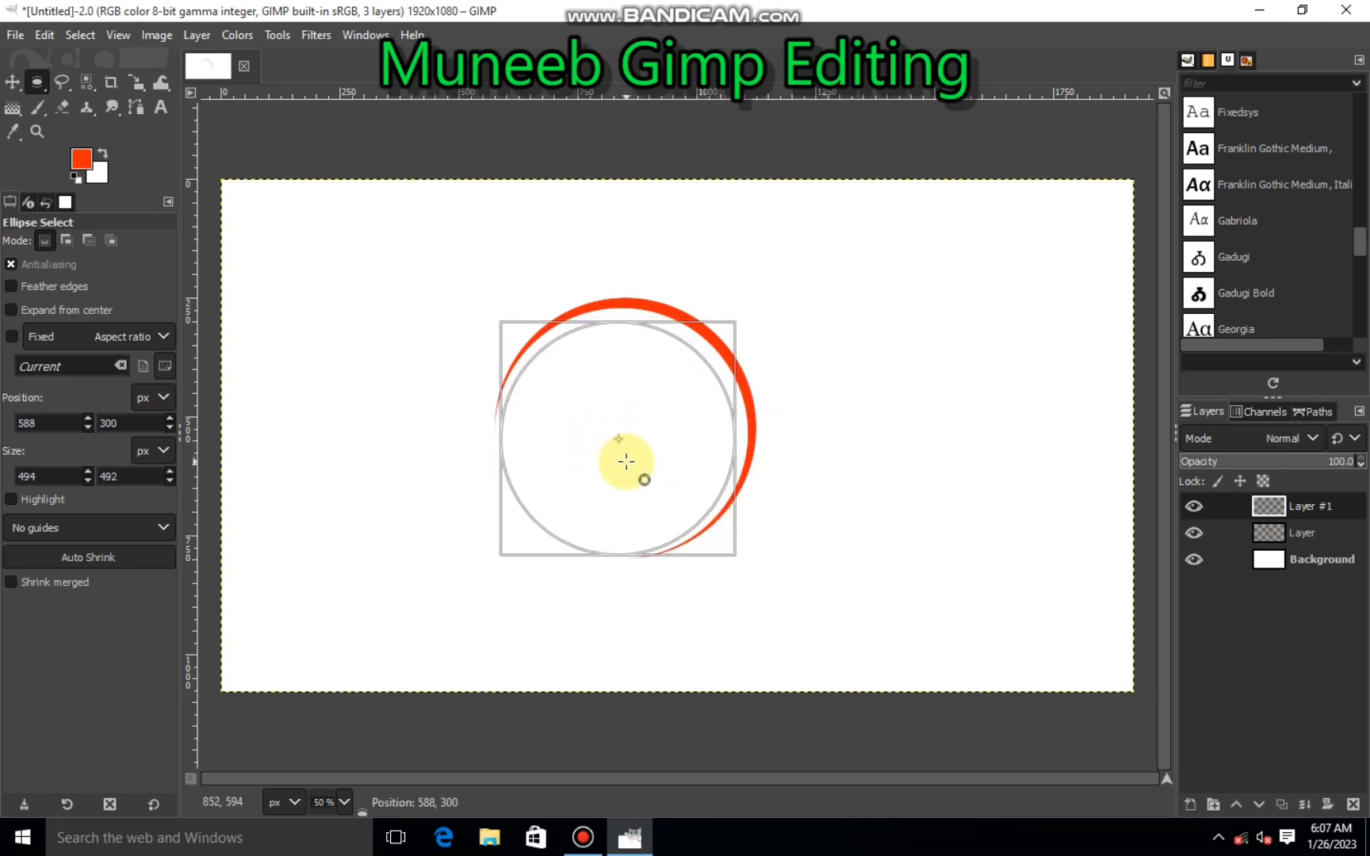
{"action": "left_click_drag", "start_coordinate": [625, 454], "coordinate": [625, 454]}
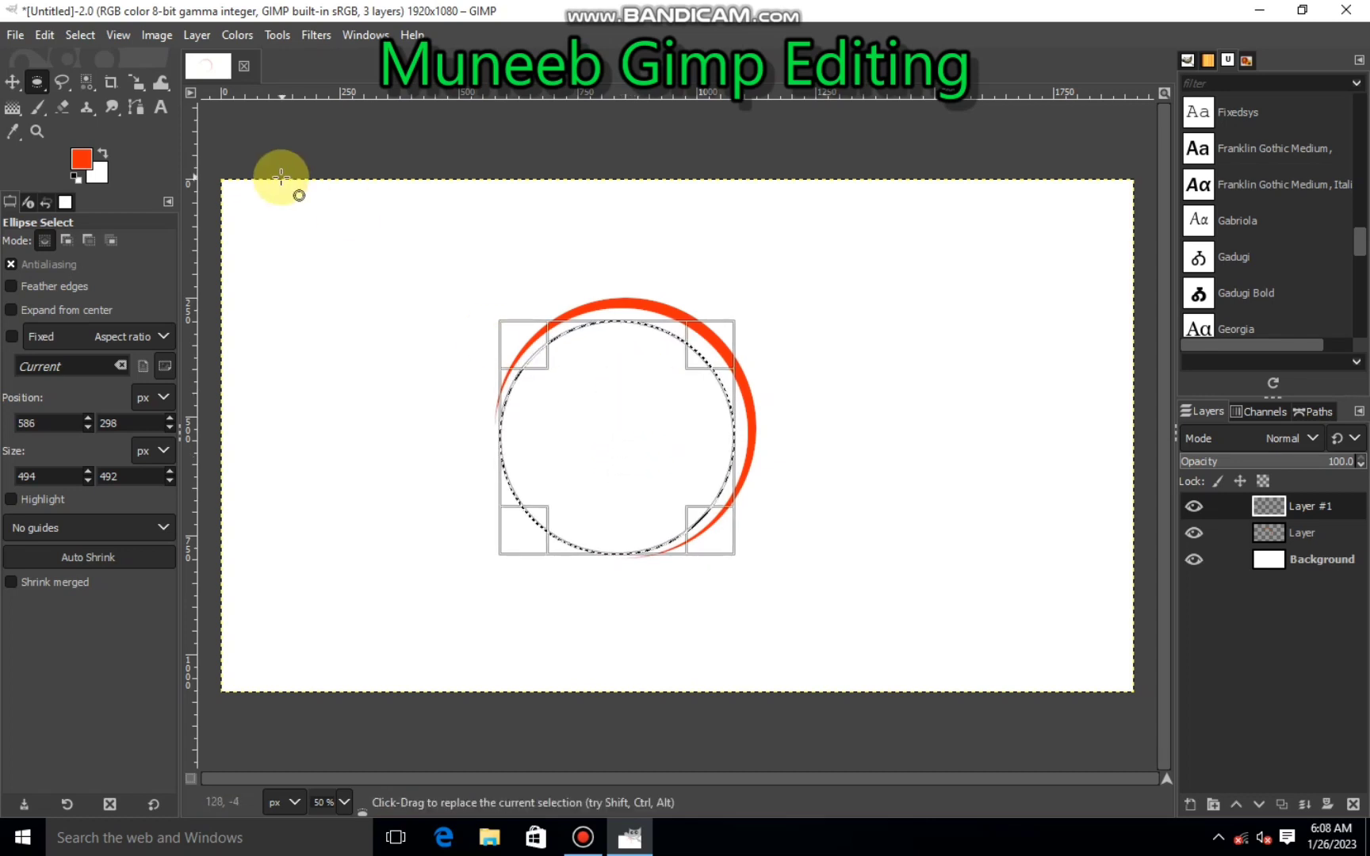
Step: Set the foreground to orange and fill the circular selection
{"action": "left_click", "coordinate": [81, 159]}
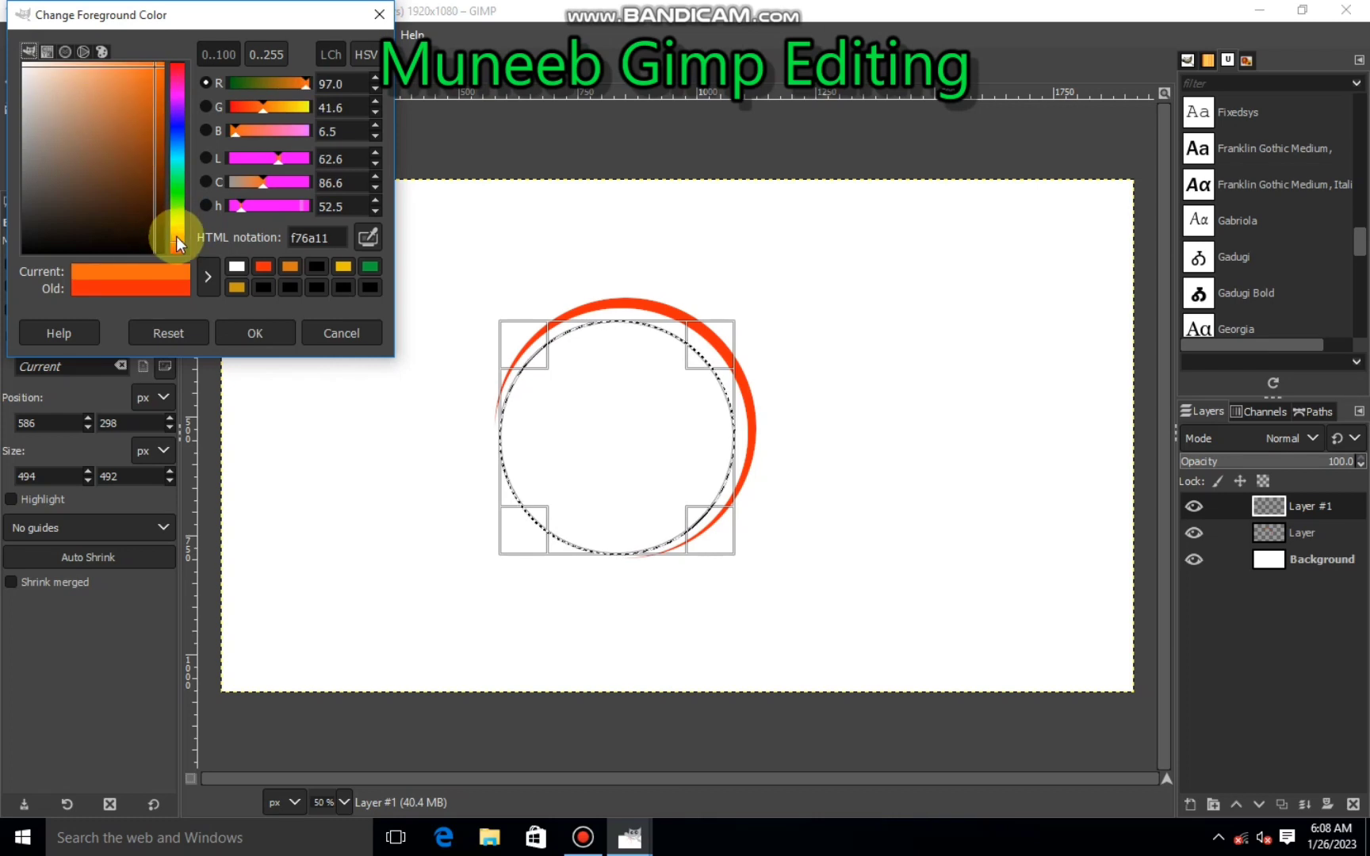
{"action": "left_click_drag", "start_coordinate": [175, 236], "coordinate": [172, 61]}
{"action": "left_click", "coordinate": [255, 333]}
{"action": "right_click", "coordinate": [594, 401]}
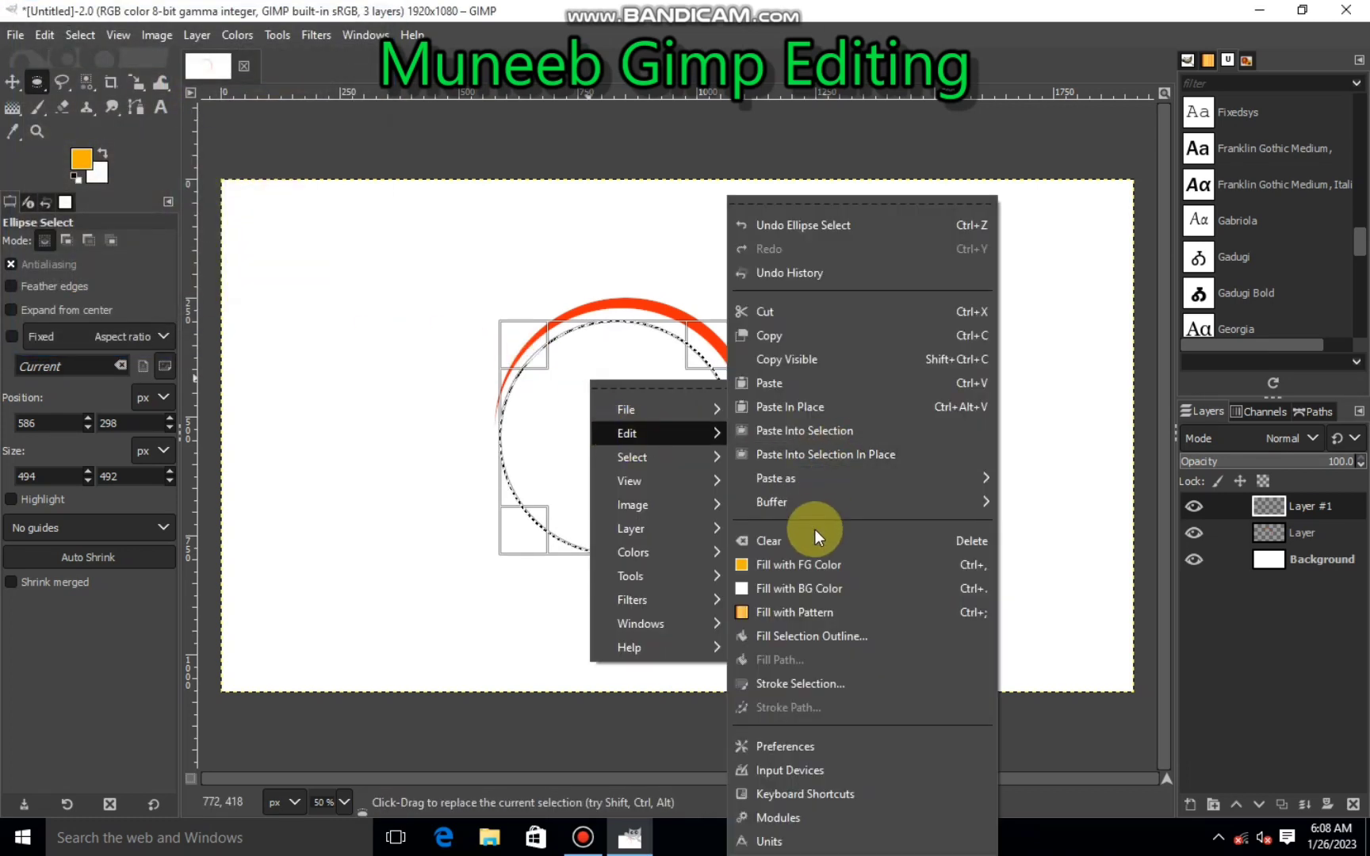
{"action": "left_click", "coordinate": [795, 563]}
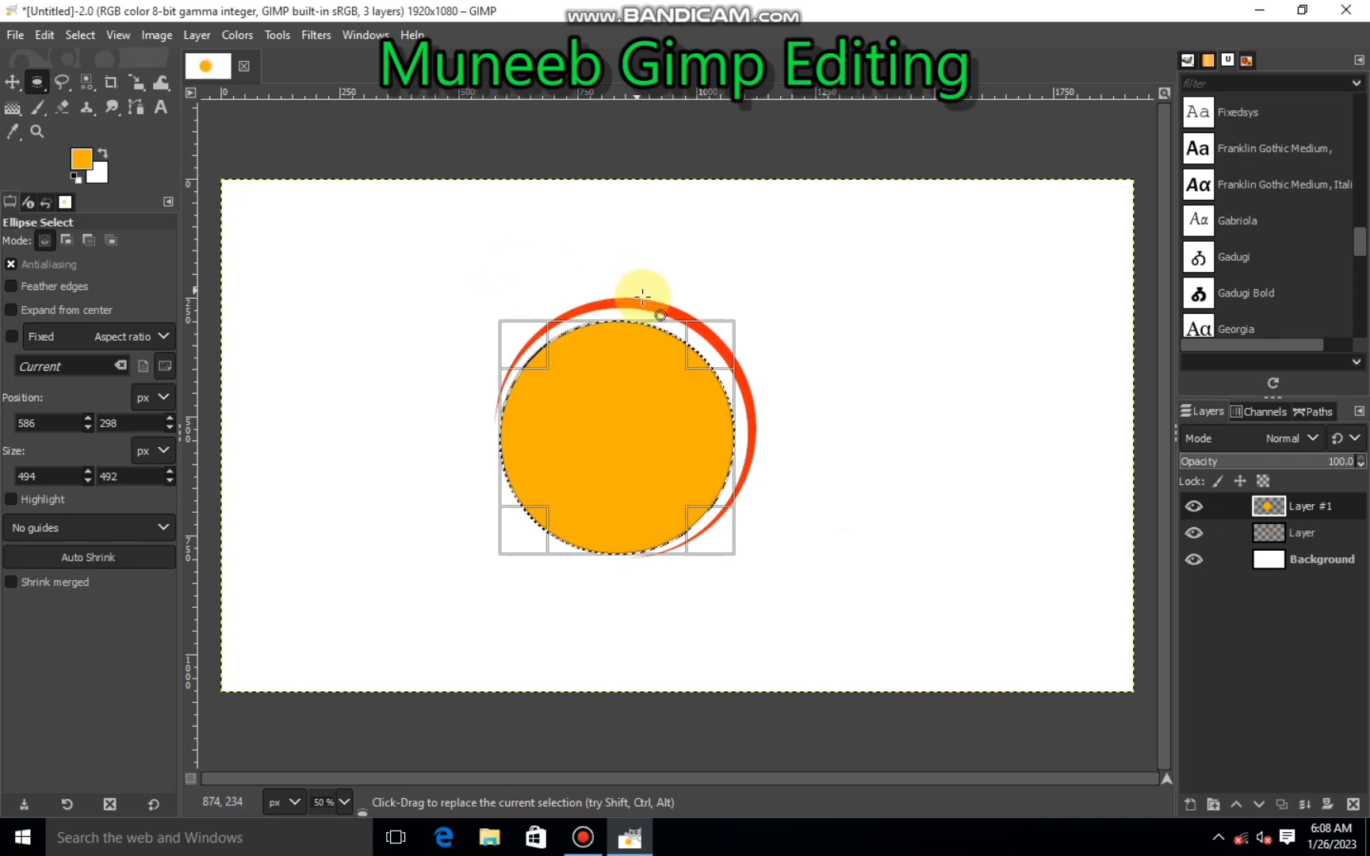
Step: Offset the selection, cut the centre to leave an orange crescent, and add an empty layer
{"action": "left_click_drag", "start_coordinate": [527, 524], "coordinate": [540, 512]}
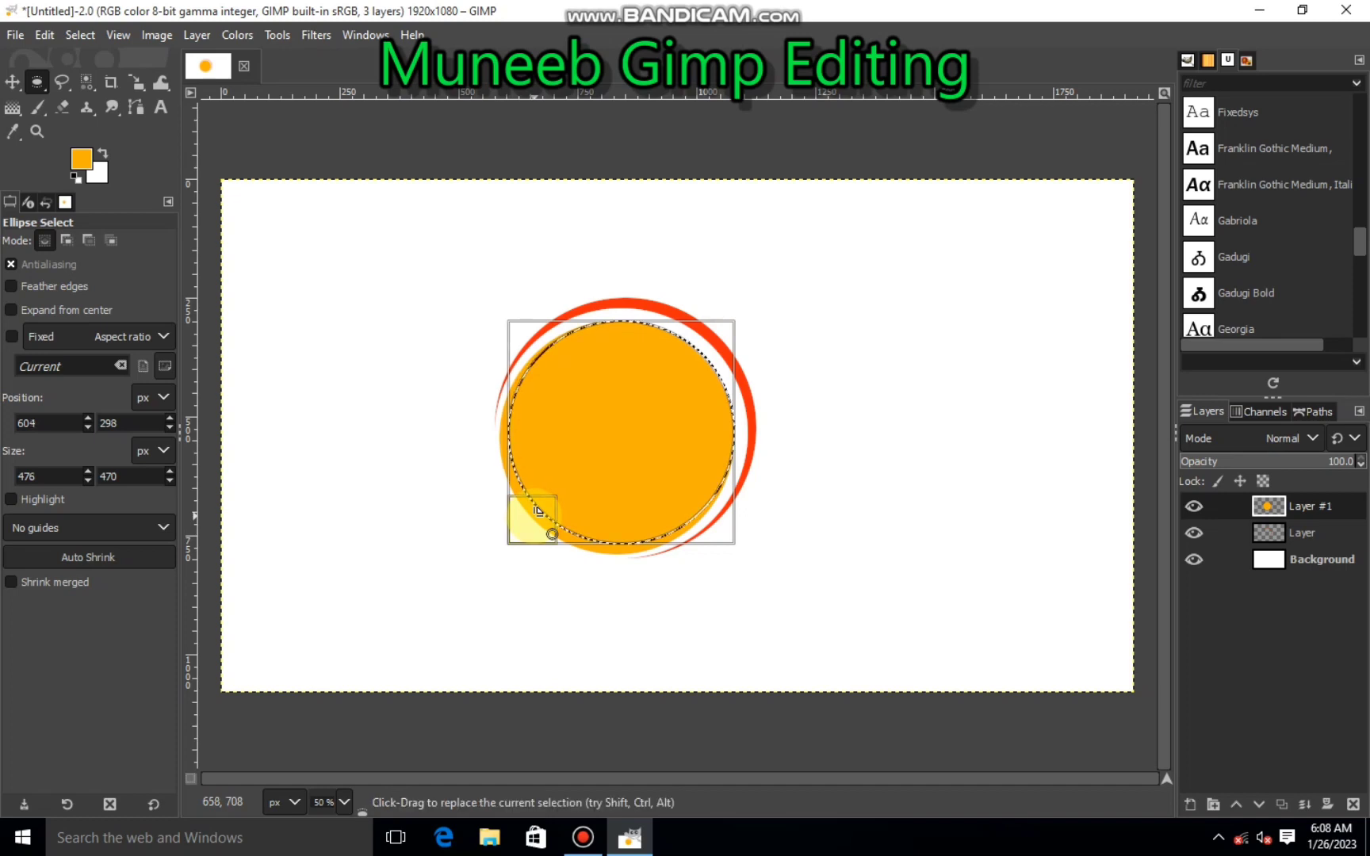
{"action": "left_click_drag", "start_coordinate": [693, 341], "coordinate": [693, 339]}
{"action": "right_click", "coordinate": [680, 399]}
{"action": "left_click", "coordinate": [841, 309]}
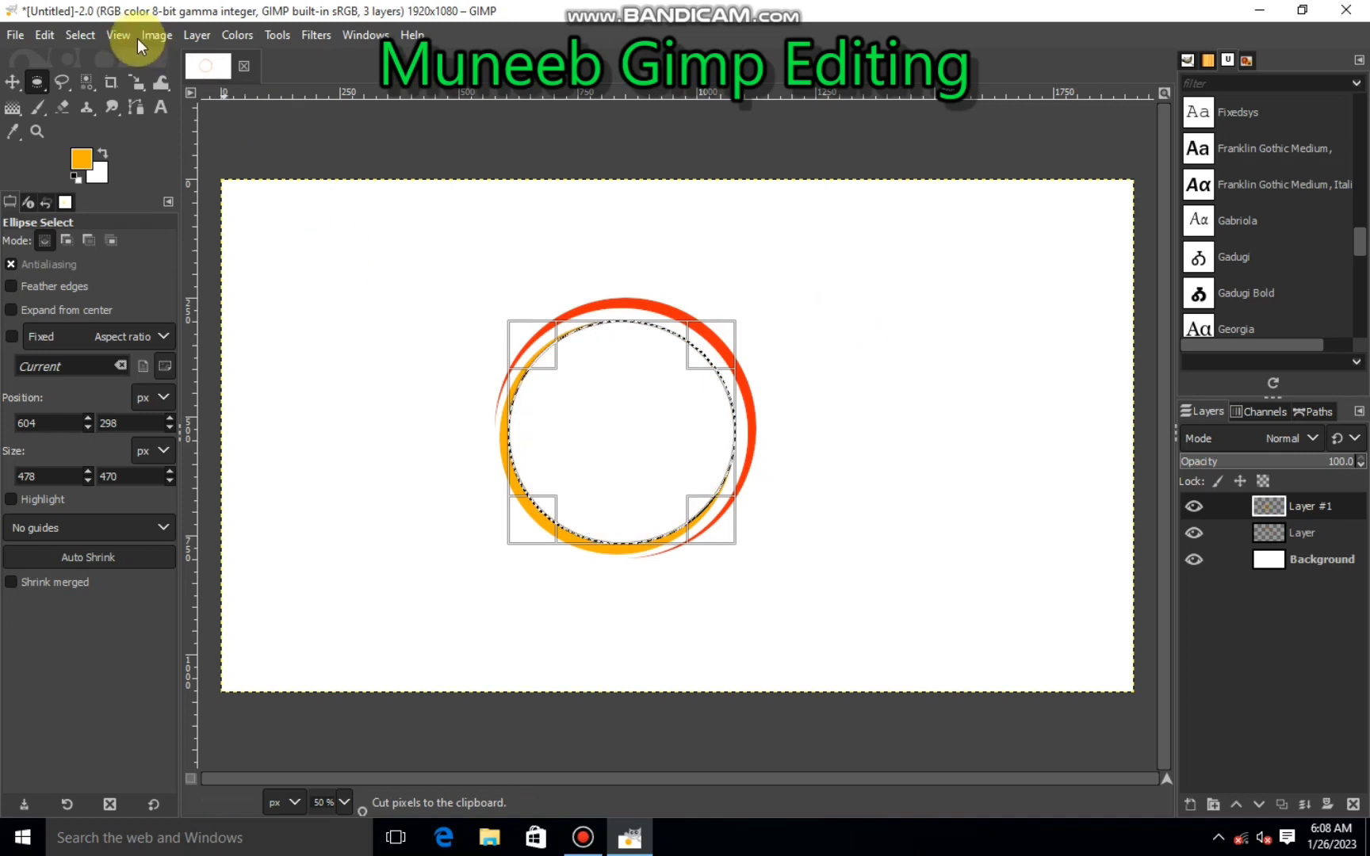
{"action": "left_click", "coordinate": [80, 35]}
{"action": "left_click", "coordinate": [100, 67]}
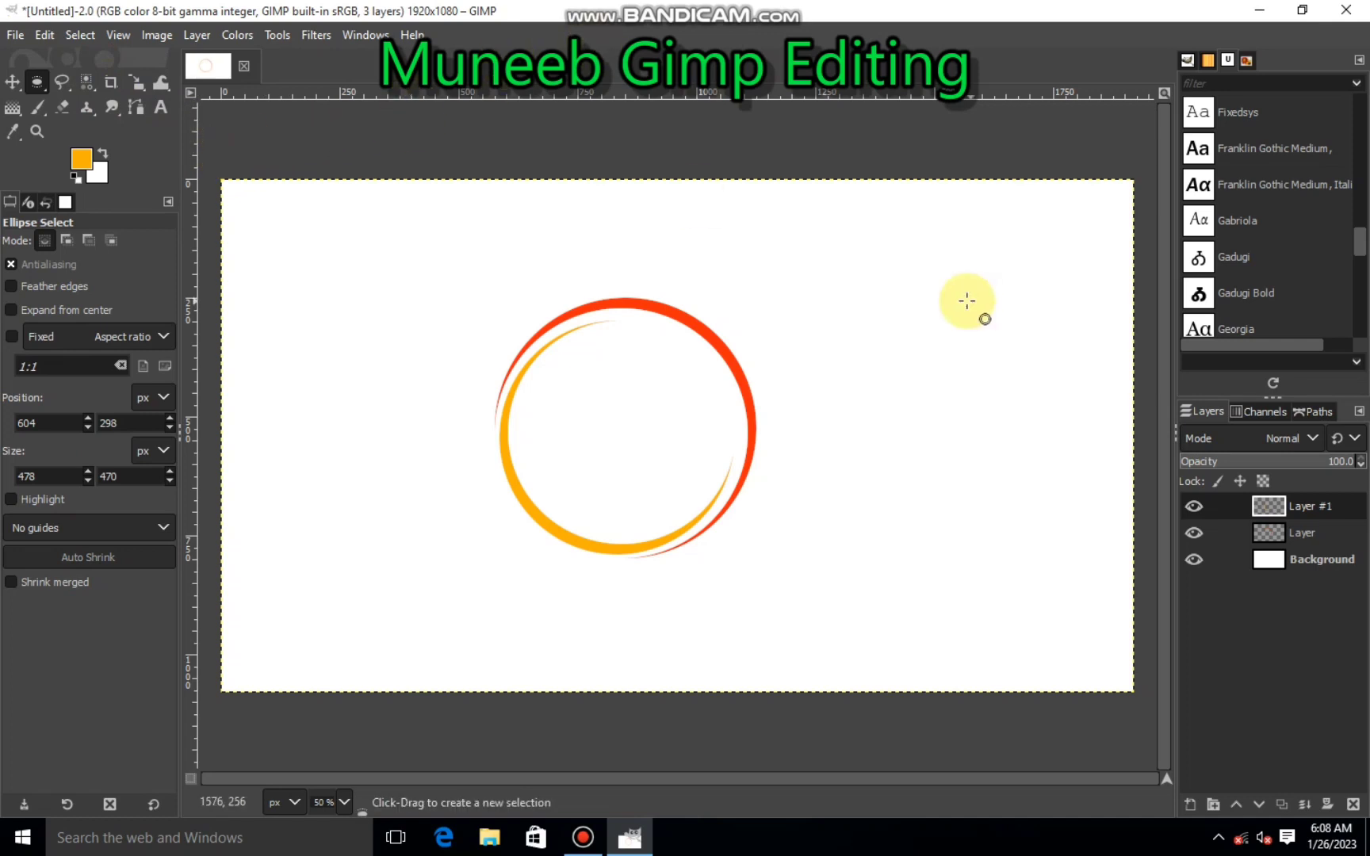
{"action": "left_click", "coordinate": [1190, 804]}
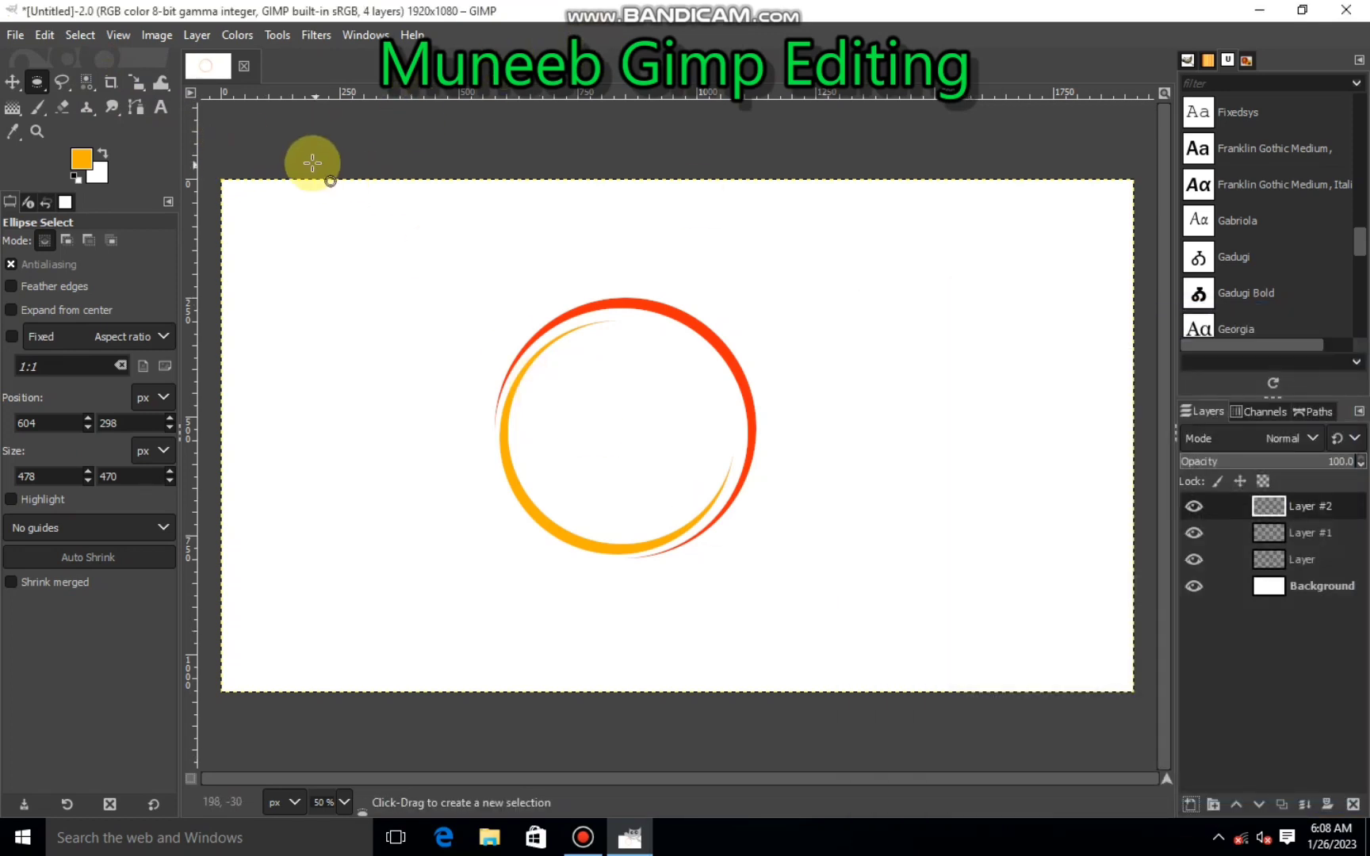
Step: Place two path anchors from above the ring to its lower inside and bend the segment
{"action": "left_click", "coordinate": [136, 107]}
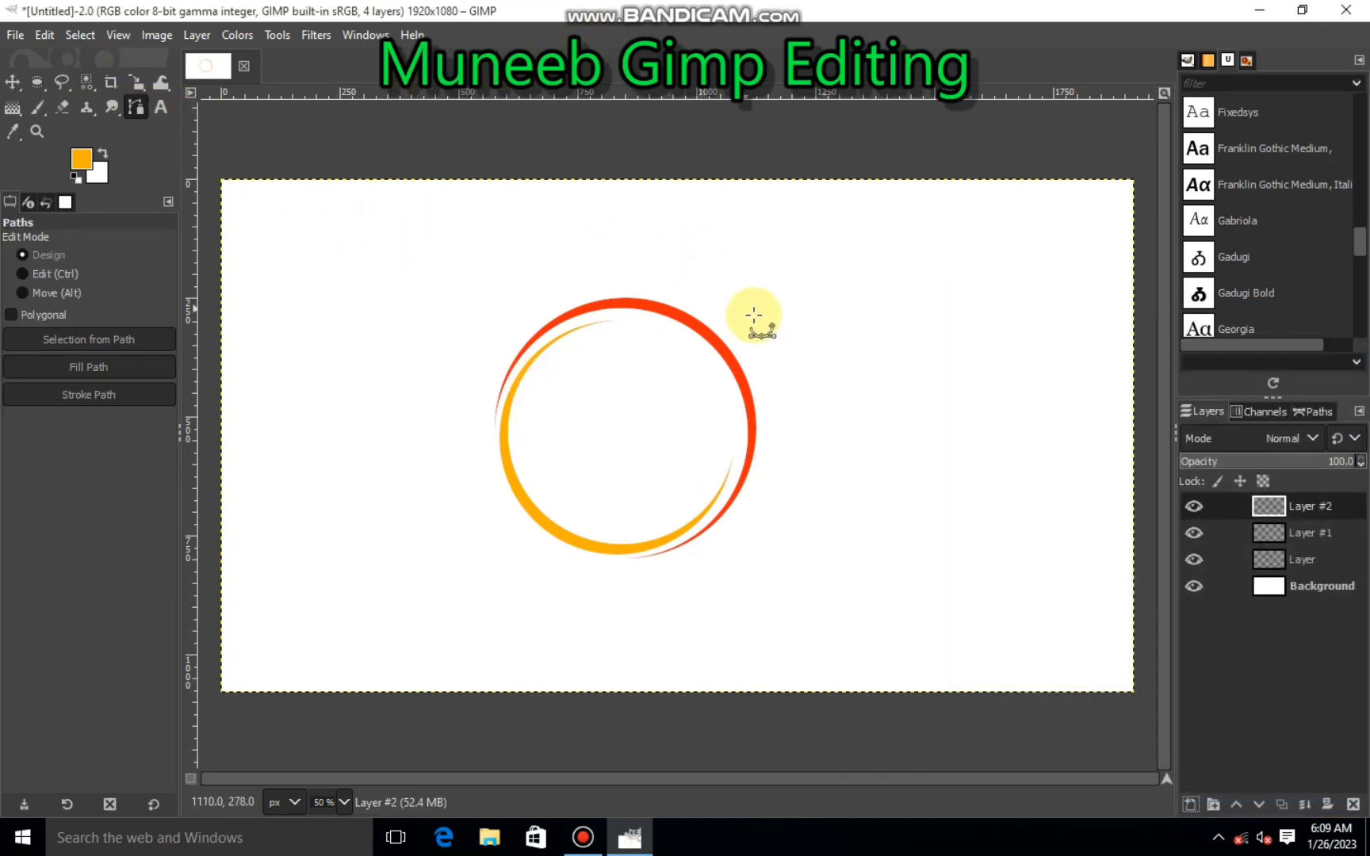
{"action": "left_click", "coordinate": [684, 275]}
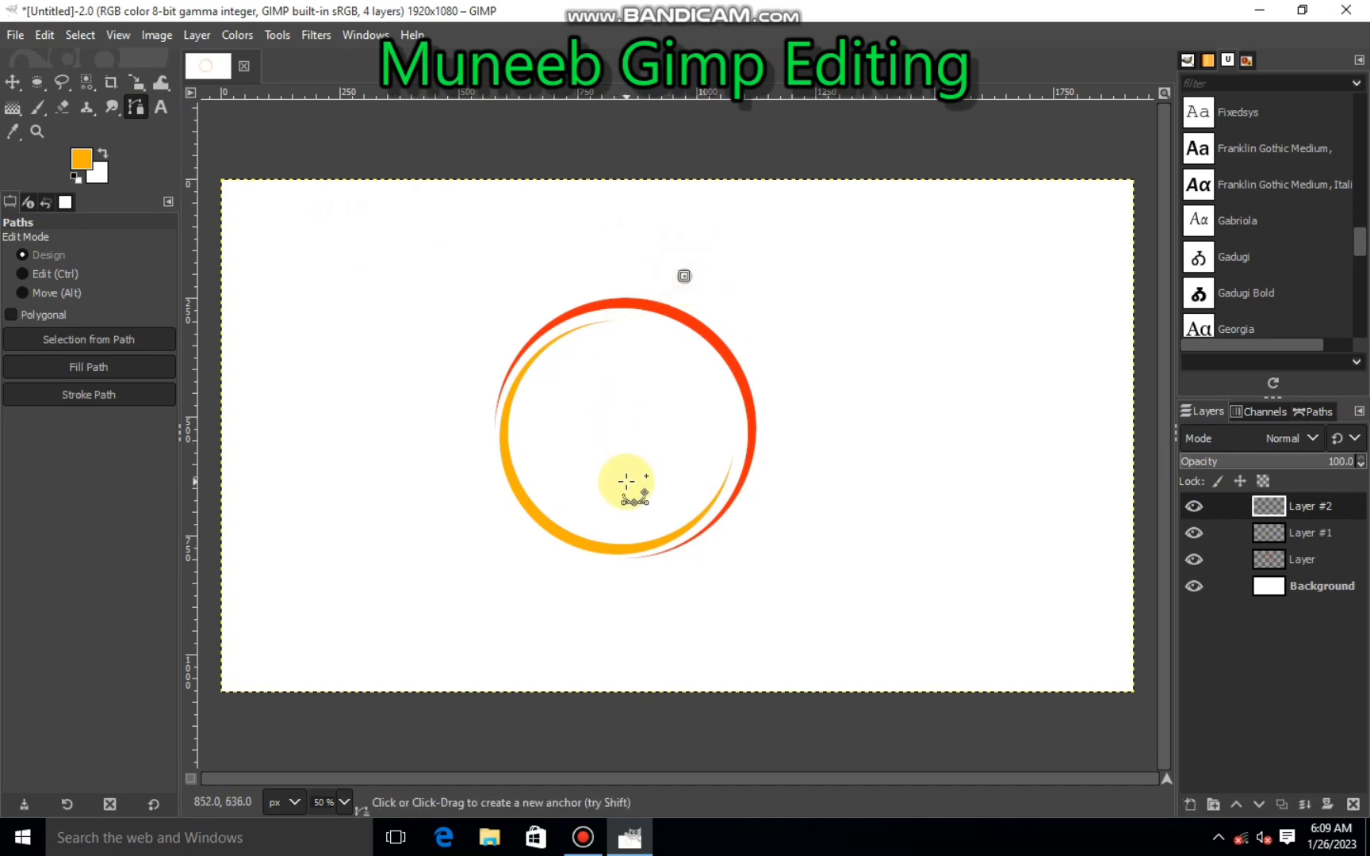
{"action": "left_click", "coordinate": [609, 524]}
{"action": "left_click_drag", "start_coordinate": [652, 367], "coordinate": [674, 459]}
{"action": "left_click_drag", "start_coordinate": [725, 521], "coordinate": [726, 501]}
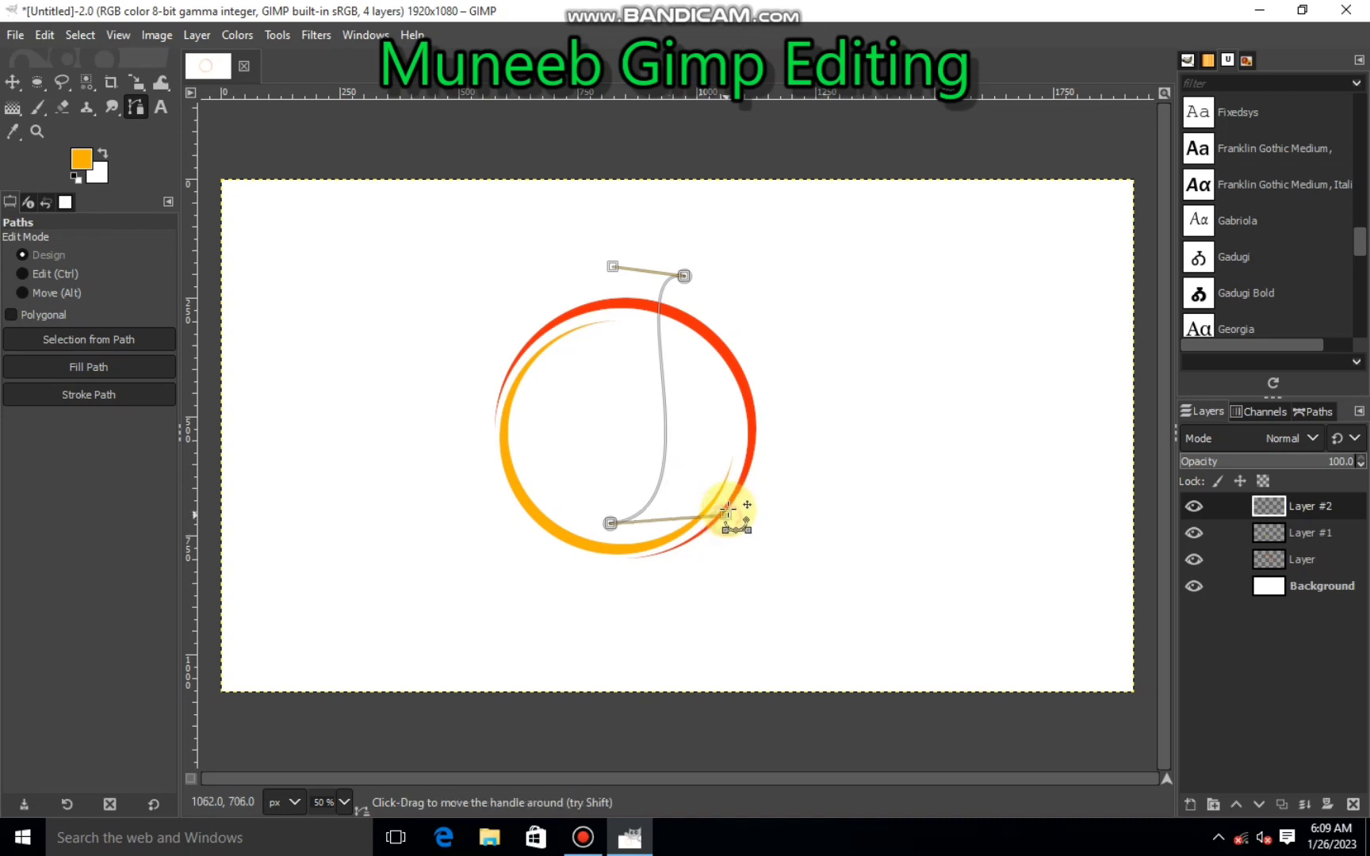
{"action": "left_click_drag", "start_coordinate": [612, 267], "coordinate": [587, 302]}
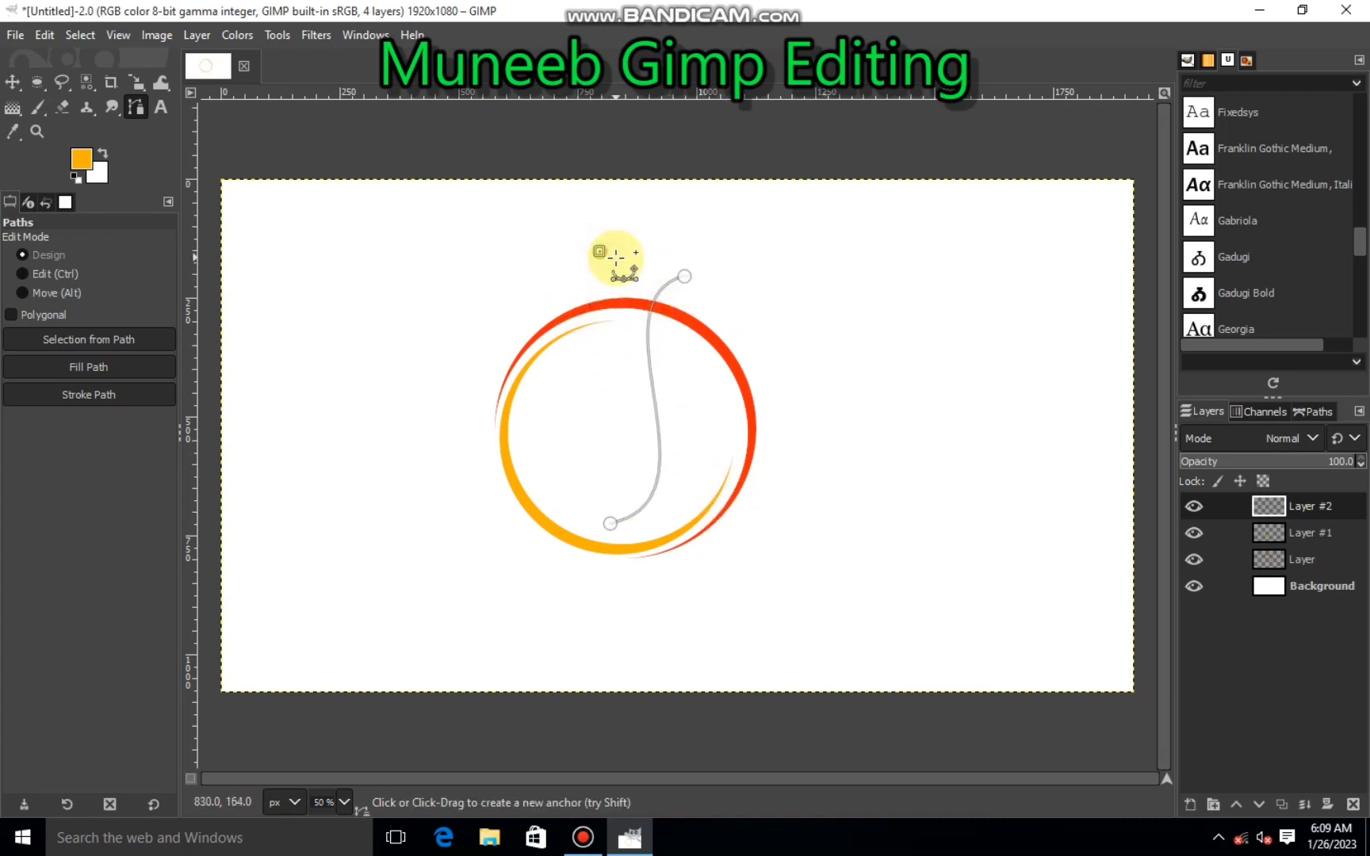
{"action": "mouse_move", "coordinate": [684, 275]}
{"action": "left_mouse_down"}
{"action": "mouse_move", "coordinate": [664, 274]}
{"action": "mouse_move", "coordinate": [666, 257]}
{"action": "left_mouse_up"}
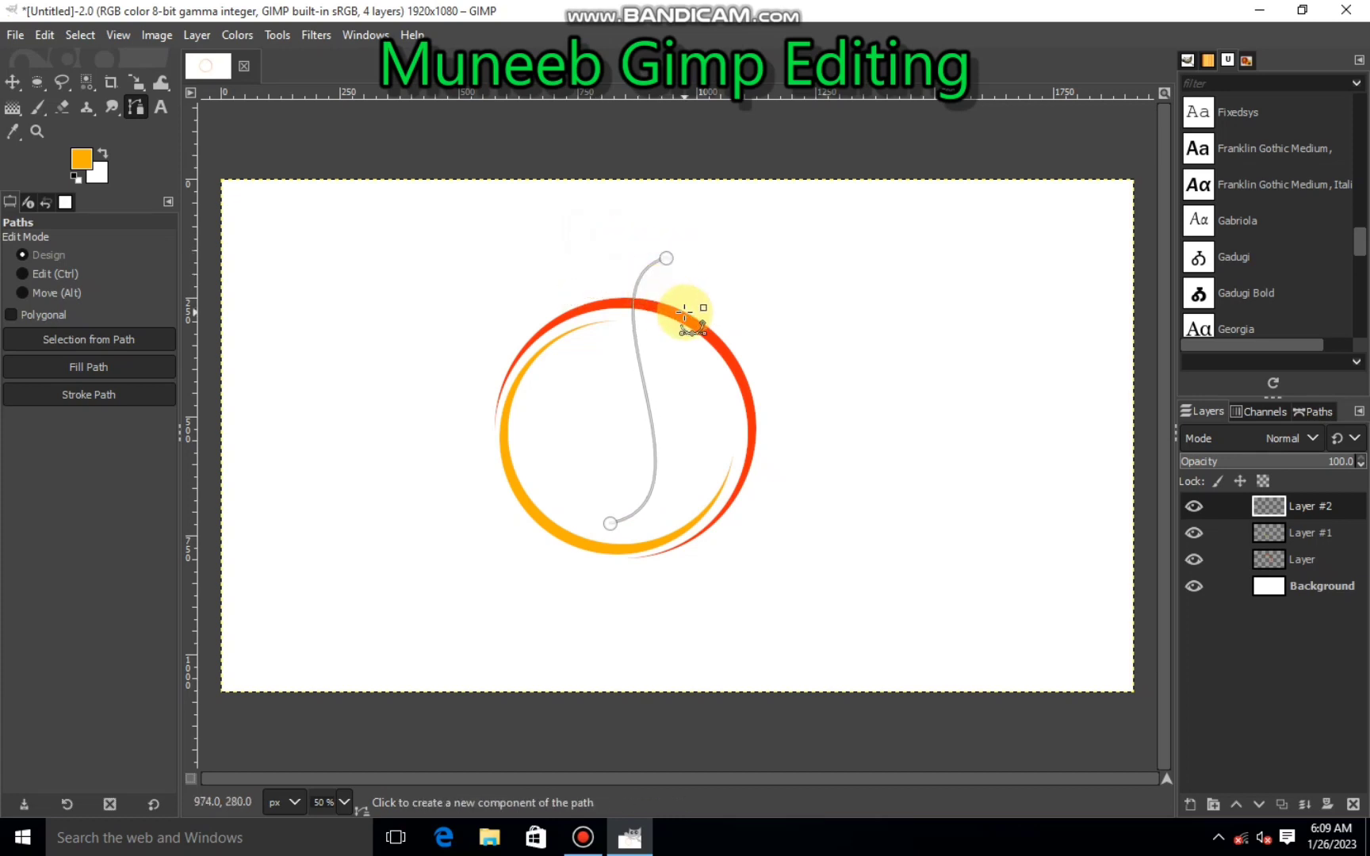
Step: Pull the anchor handles to shape the path into an S-curve
{"action": "left_click_drag", "start_coordinate": [609, 523], "coordinate": [730, 481]}
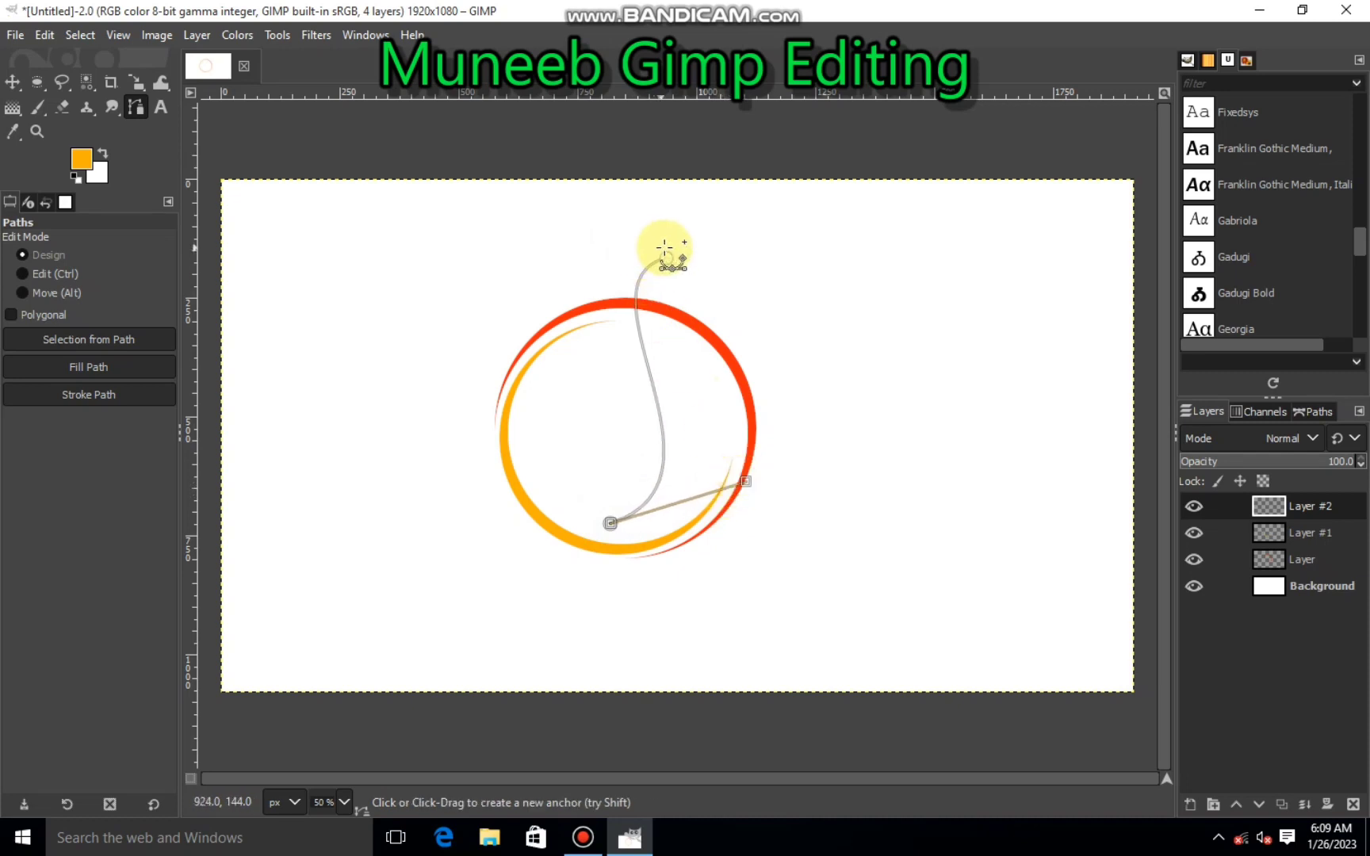
{"action": "left_click_drag", "start_coordinate": [665, 257], "coordinate": [562, 291]}
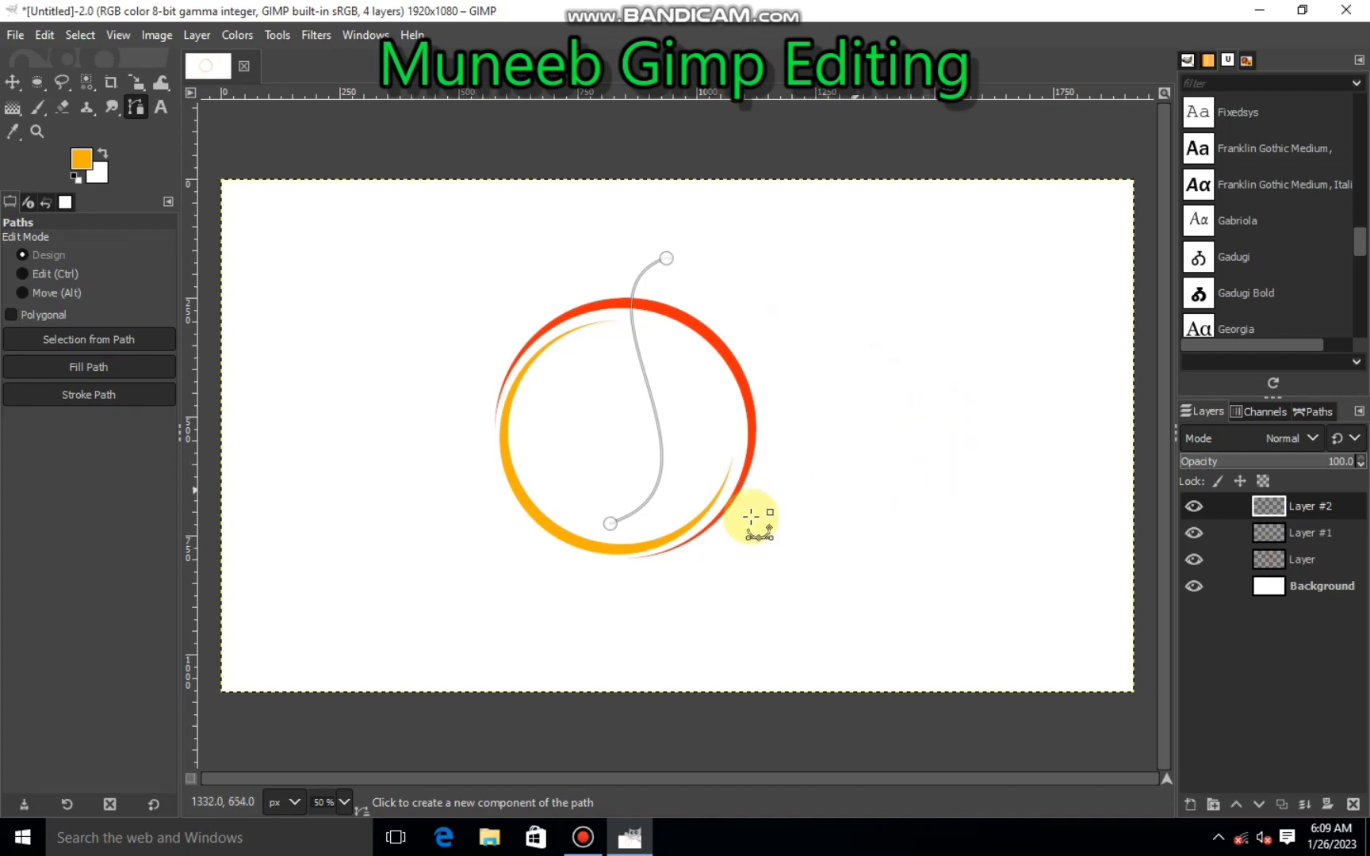
{"action": "mouse_move", "coordinate": [611, 524]}
{"action": "left_mouse_down"}
{"action": "mouse_move", "coordinate": [678, 283]}
{"action": "mouse_move", "coordinate": [666, 271]}
{"action": "left_mouse_up"}
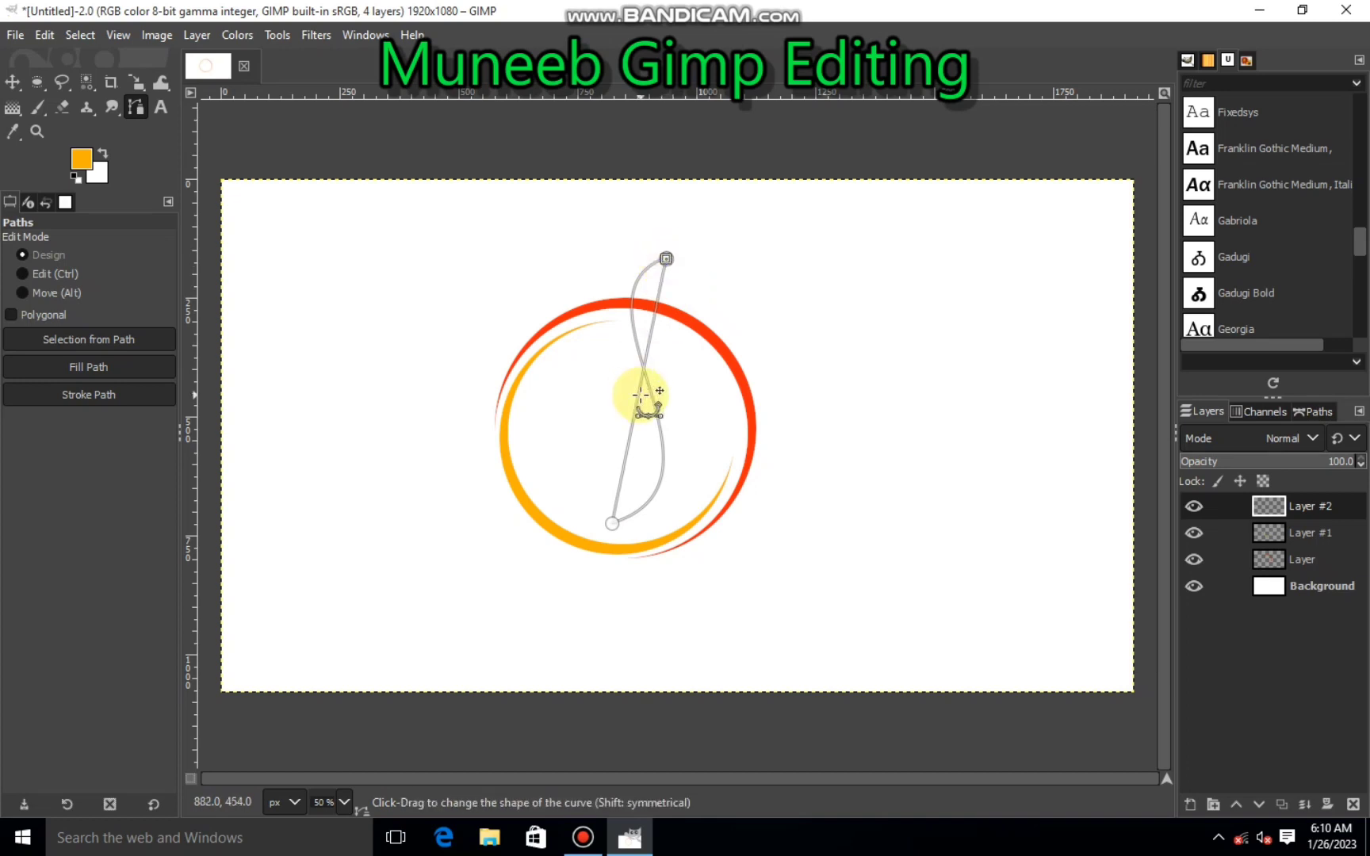
{"action": "left_click_drag", "start_coordinate": [636, 389], "coordinate": [657, 398]}
{"action": "mouse_move", "coordinate": [604, 450]}
{"action": "left_mouse_down"}
{"action": "mouse_move", "coordinate": [628, 294]}
{"action": "mouse_move", "coordinate": [639, 300]}
{"action": "left_mouse_up"}
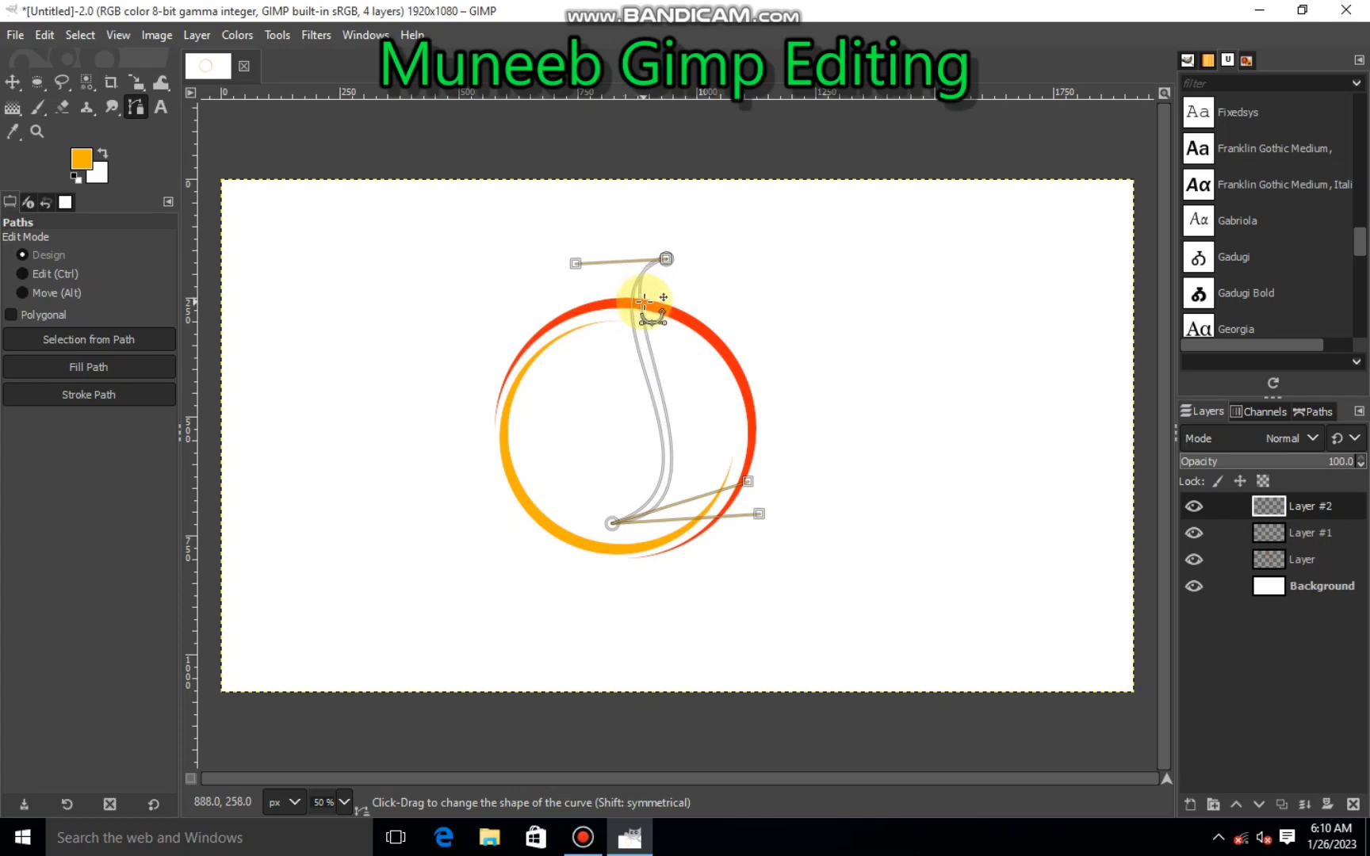
{"action": "left_click_drag", "start_coordinate": [643, 307], "coordinate": [627, 315]}
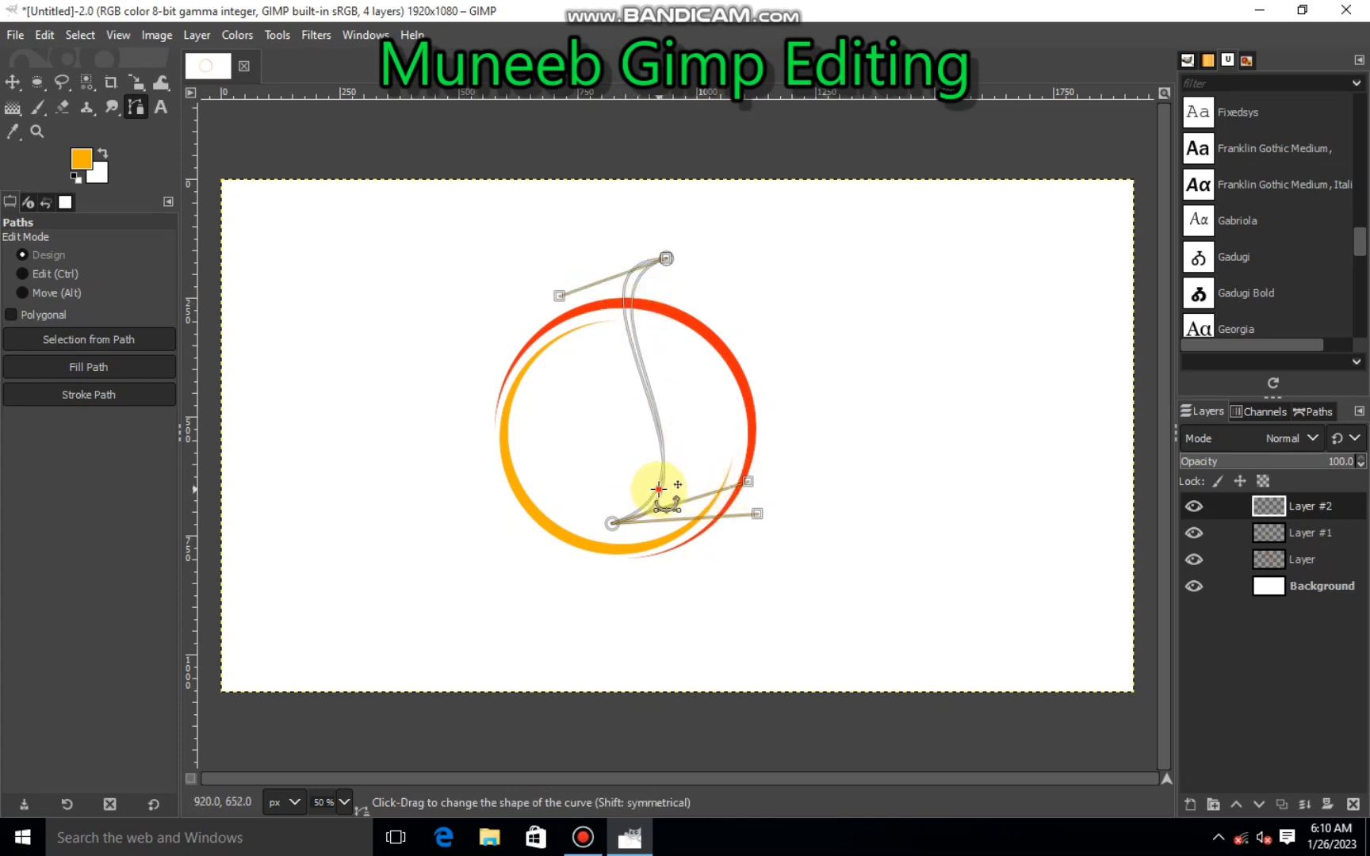
{"action": "left_click_drag", "start_coordinate": [651, 480], "coordinate": [655, 483]}
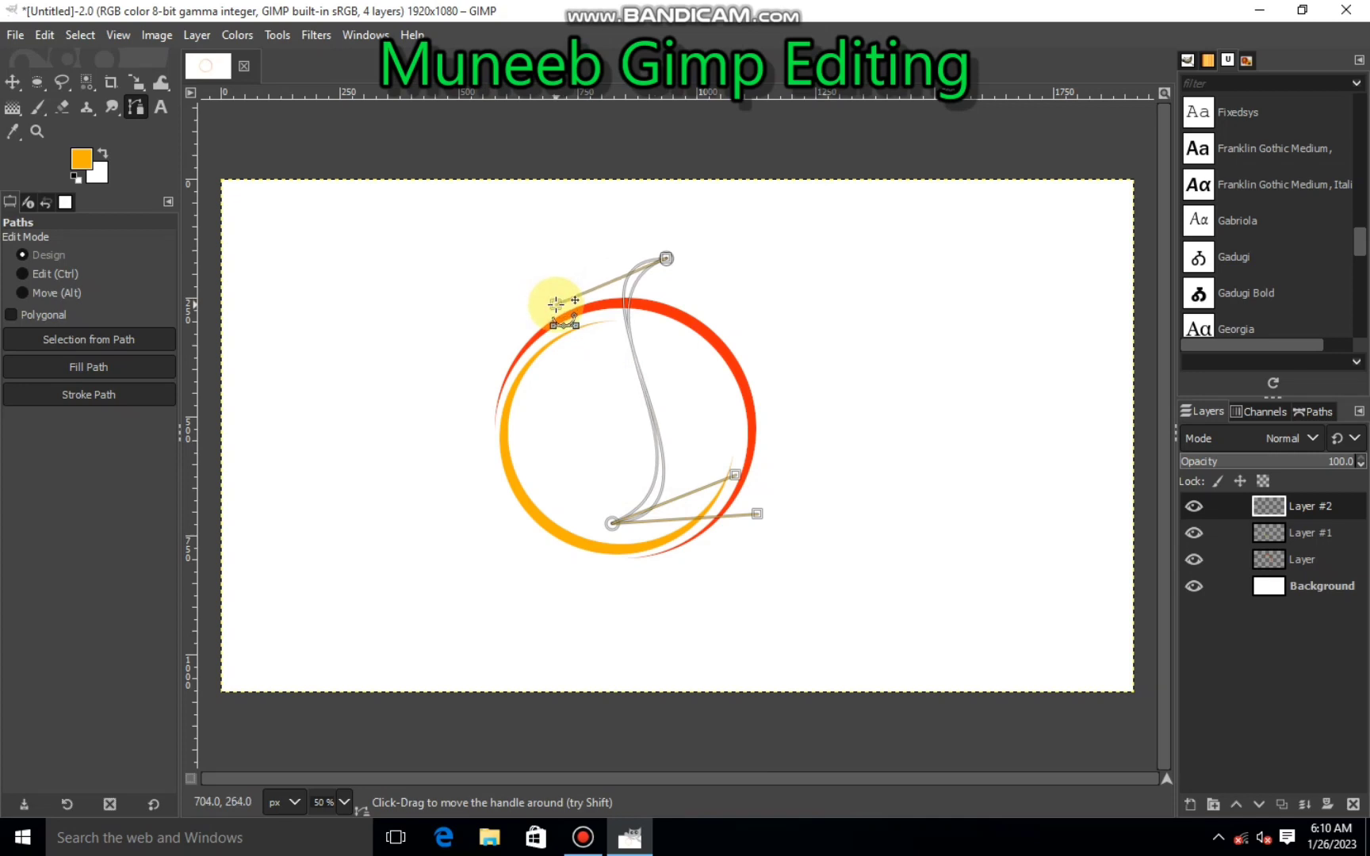
{"action": "left_click", "coordinate": [529, 266]}
Step: Remove the stray anchor and tighten the path handles into a thin tapered sliver
{"action": "key", "text": "ctrl+z"}
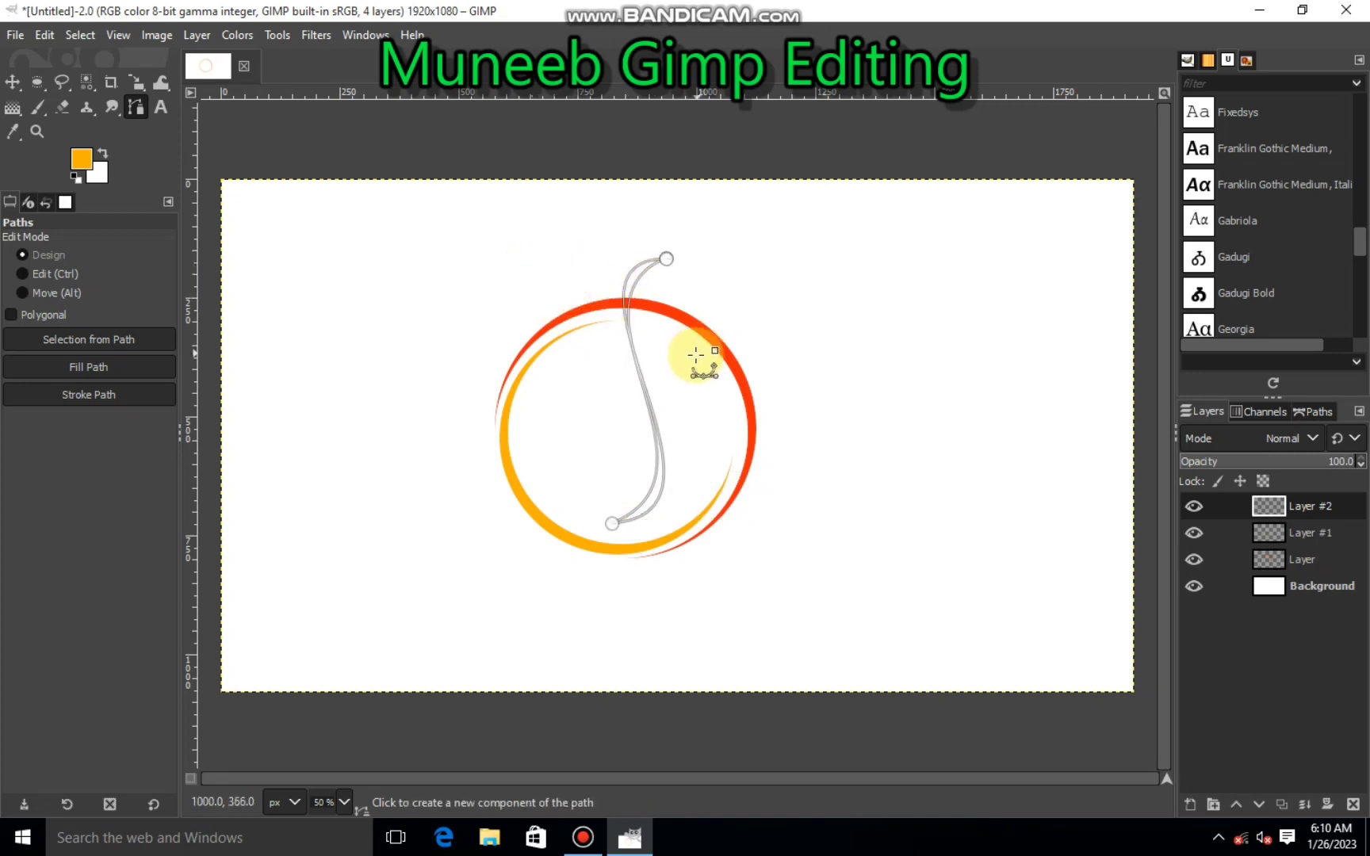
{"action": "scroll", "coordinate": [695, 355], "scroll_direction": "up", "scroll_amount": 1}
{"action": "mouse_move", "coordinate": [661, 229]}
{"action": "left_mouse_down"}
{"action": "mouse_move", "coordinate": [489, 231]}
{"action": "mouse_move", "coordinate": [474, 261]}
{"action": "left_mouse_up"}
{"action": "mouse_move", "coordinate": [631, 569]}
{"action": "left_mouse_down"}
{"action": "mouse_move", "coordinate": [745, 542]}
{"action": "mouse_move", "coordinate": [743, 517]}
{"action": "left_mouse_up"}
{"action": "mouse_move", "coordinate": [783, 569]}
{"action": "left_mouse_down"}
{"action": "mouse_move", "coordinate": [759, 563]}
{"action": "mouse_move", "coordinate": [720, 491]}
{"action": "left_mouse_up"}
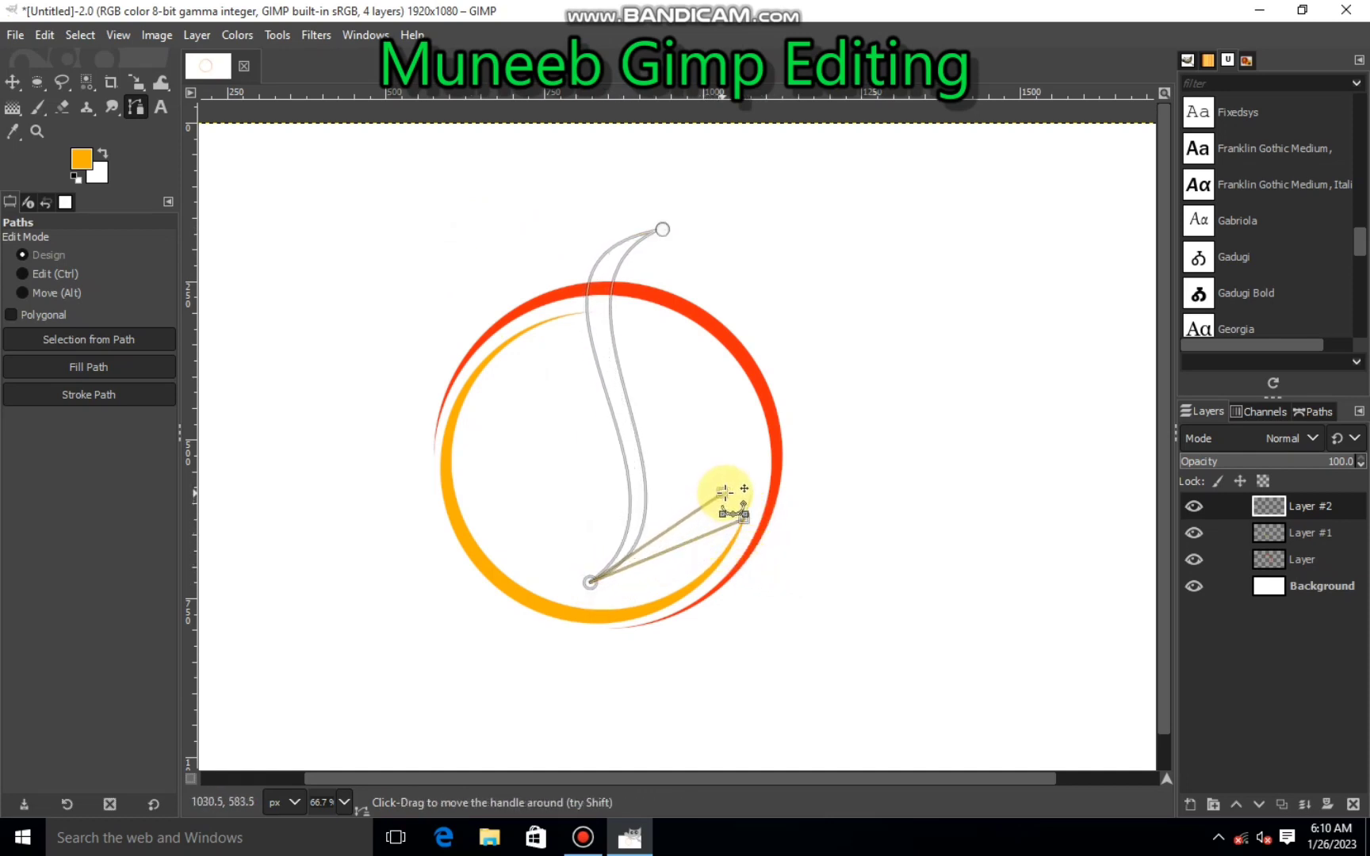
{"action": "left_click", "coordinate": [663, 230]}
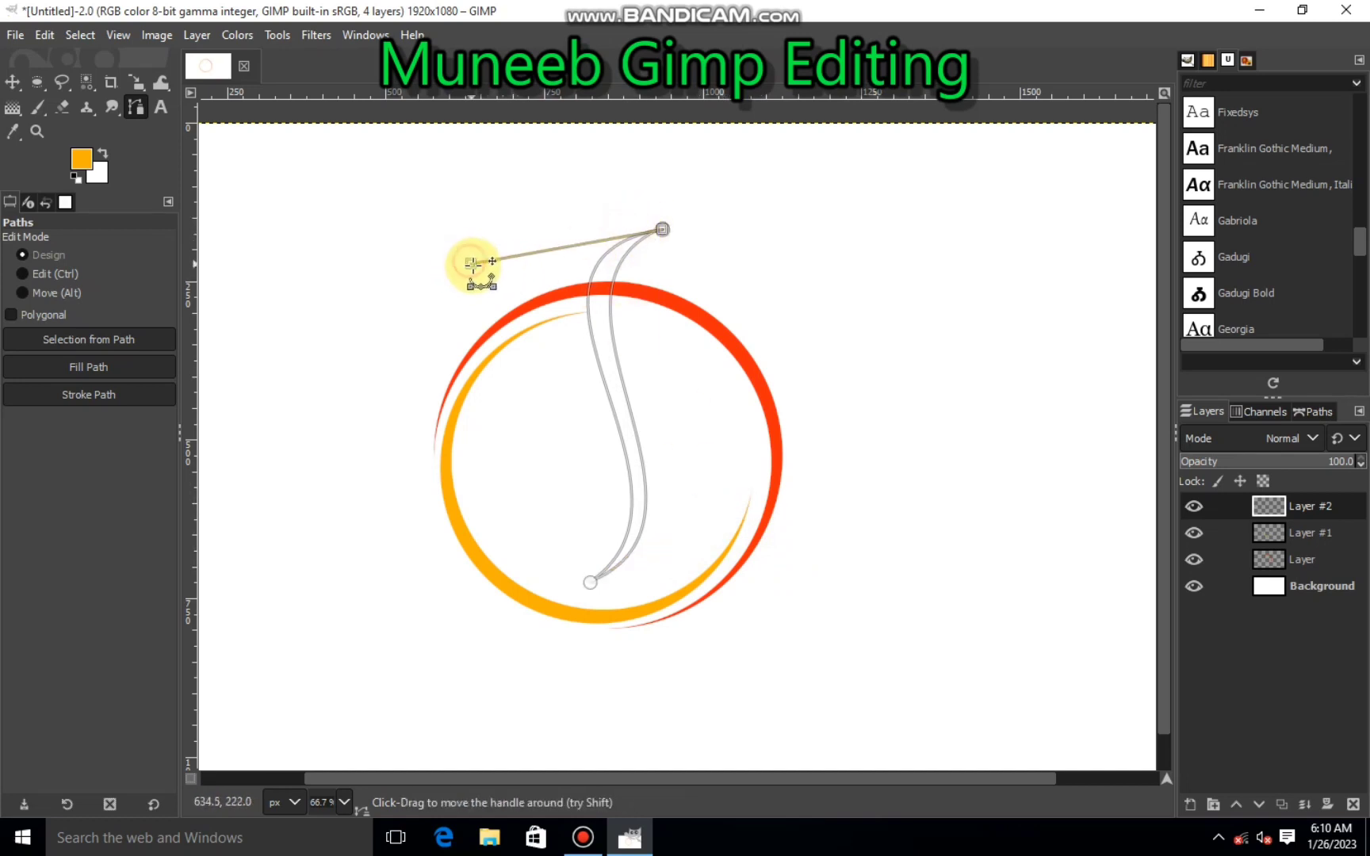
{"action": "left_click_drag", "start_coordinate": [472, 263], "coordinate": [492, 289]}
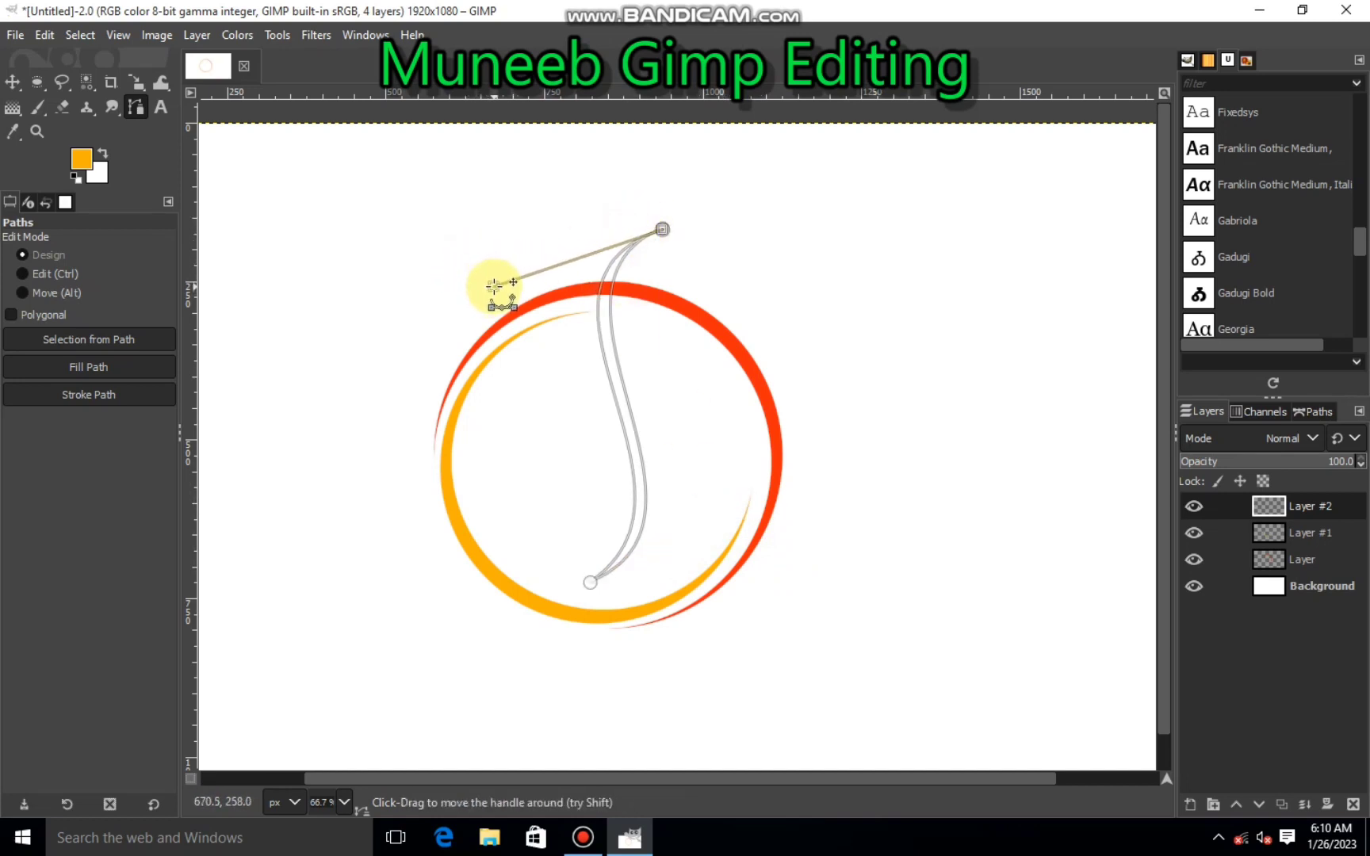
{"action": "key", "text": "Escape"}
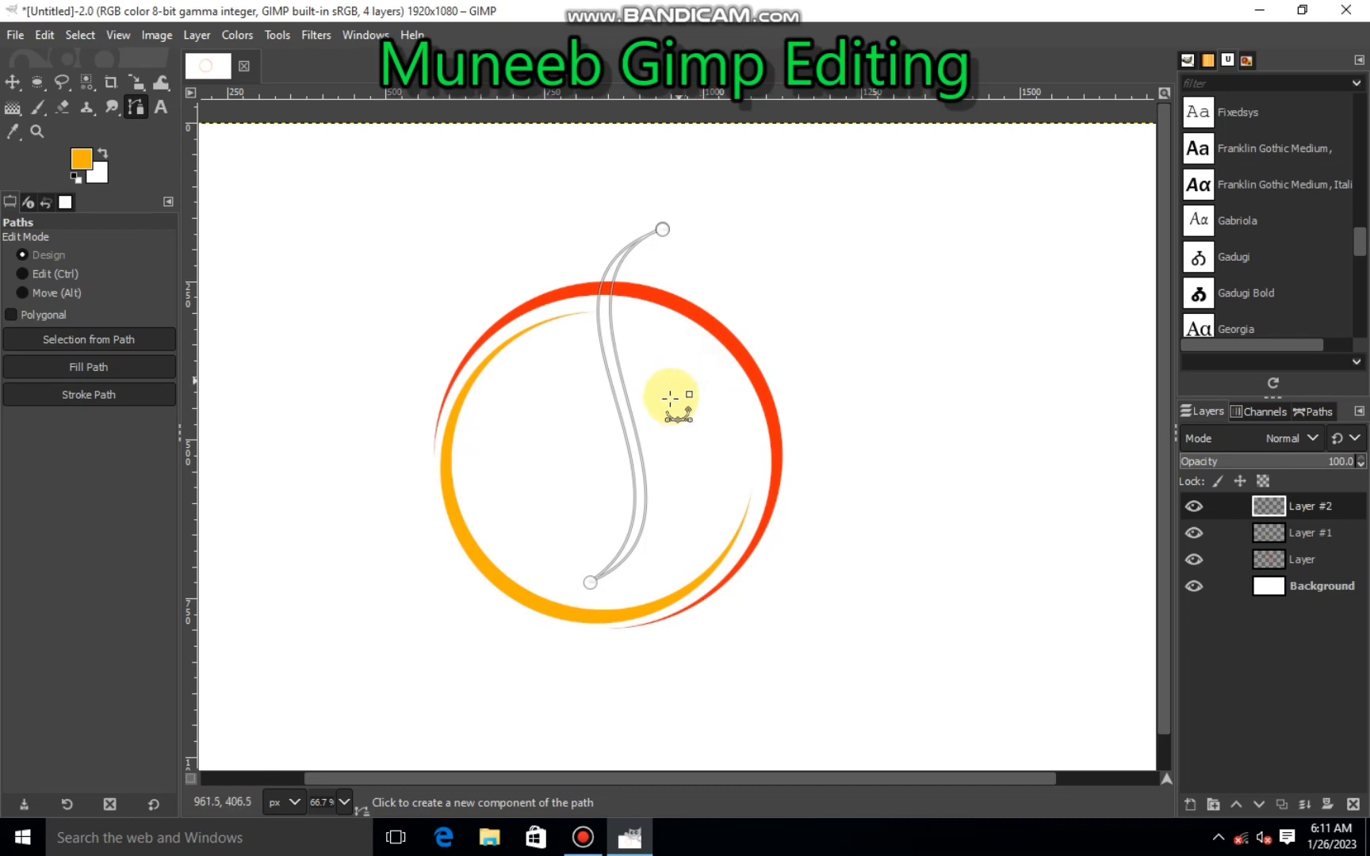
Step: Adjust the bottom anchor and convert the sliver path into a selection
{"action": "left_click_drag", "start_coordinate": [591, 584], "coordinate": [611, 582]}
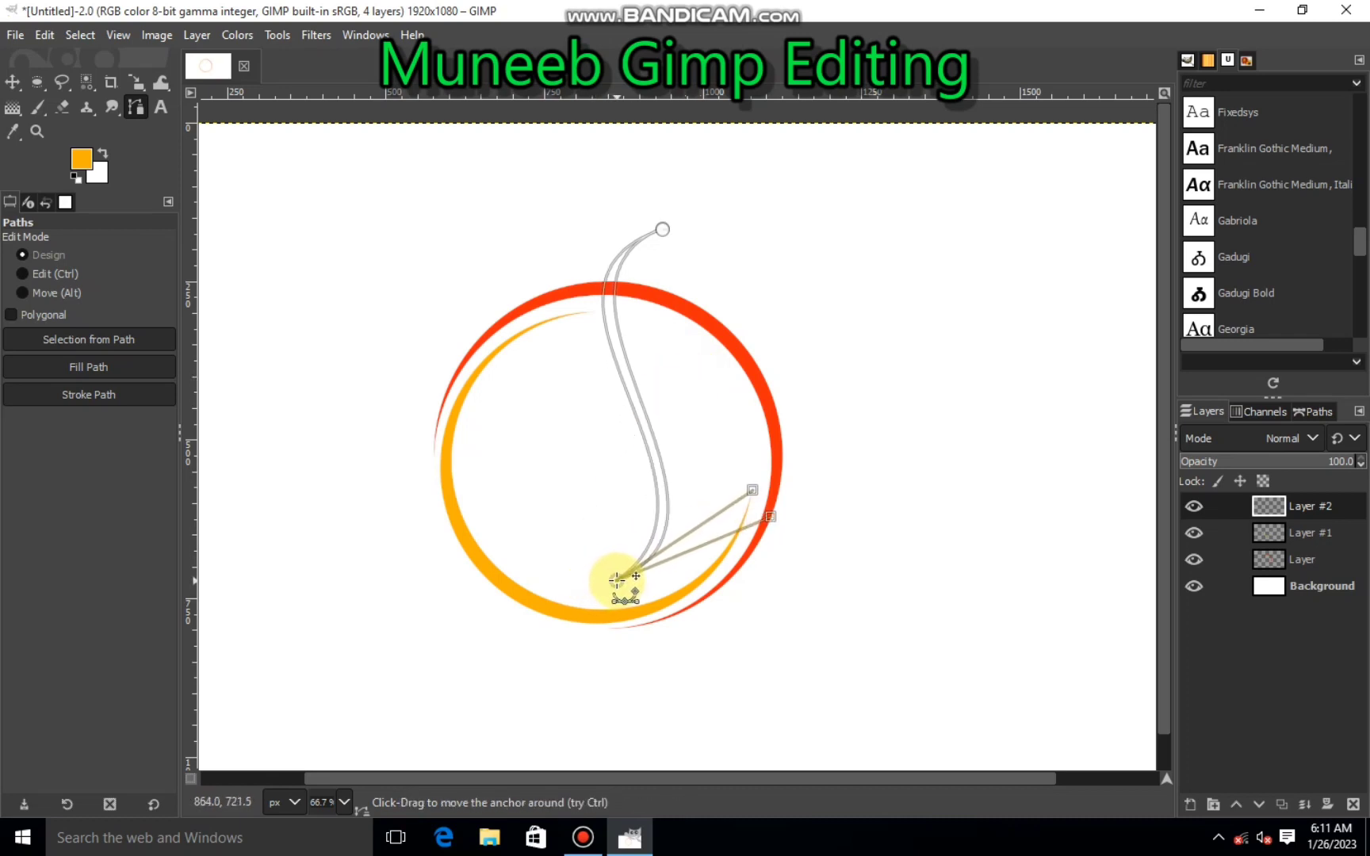
{"action": "left_click", "coordinate": [663, 230]}
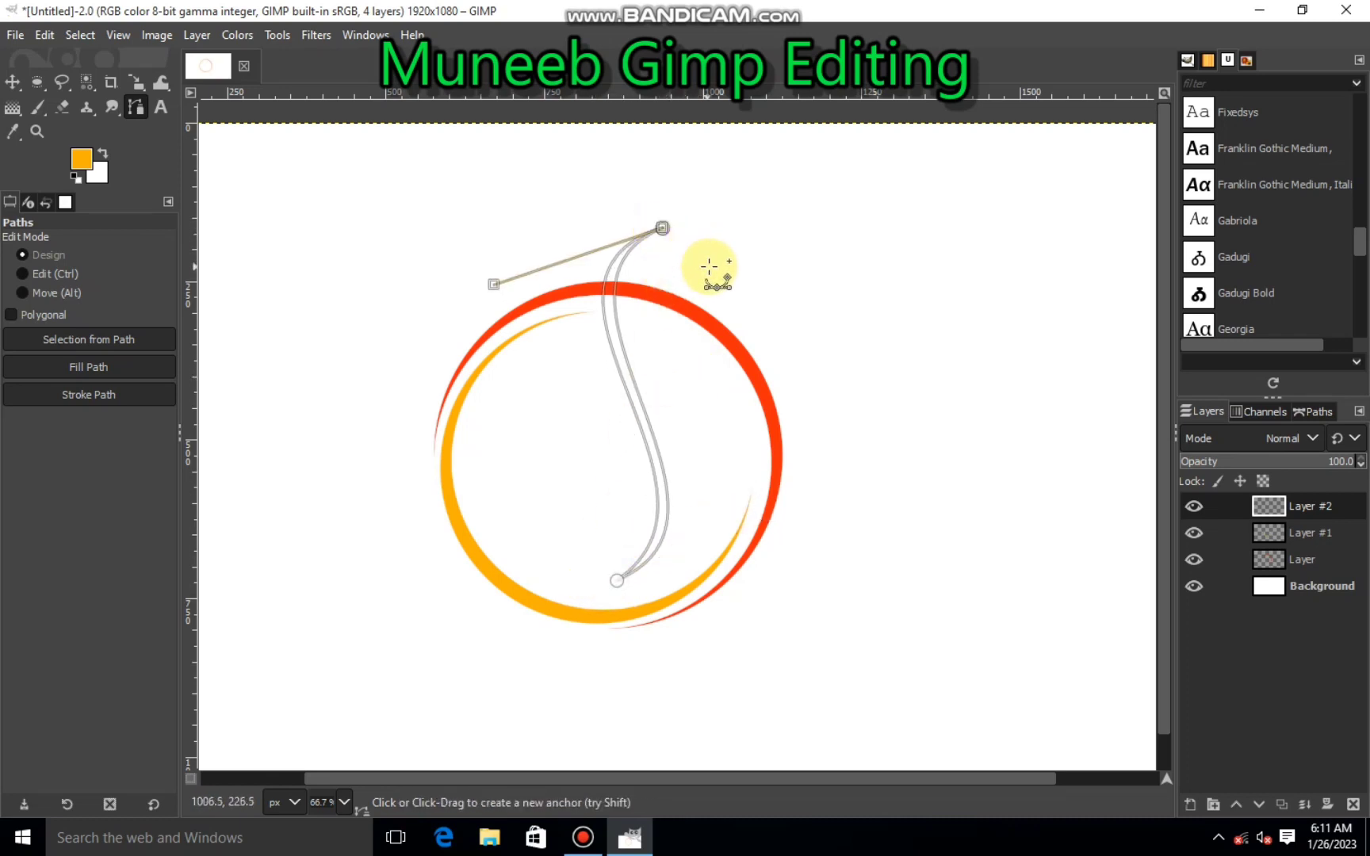
{"action": "key", "text": "Return"}
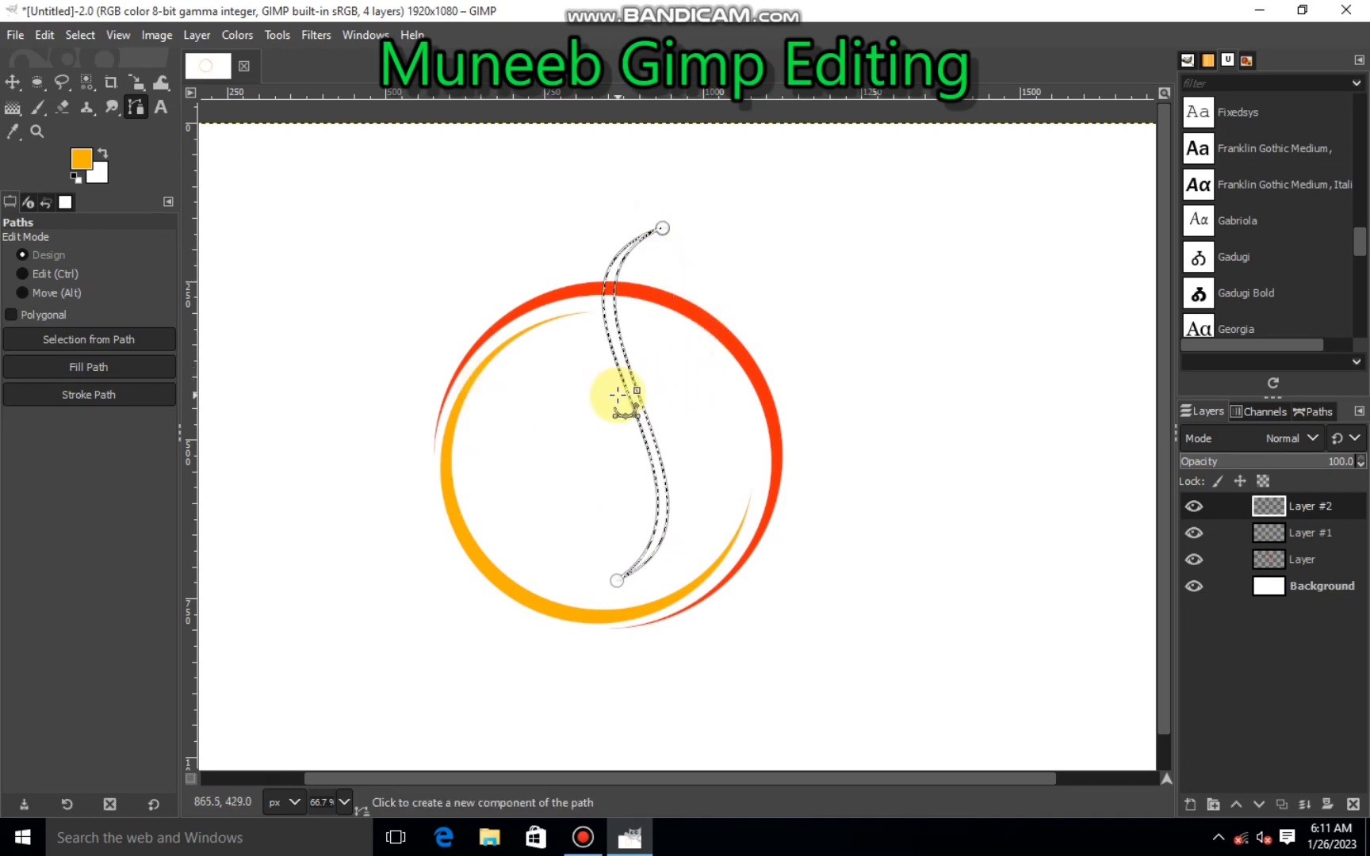
Step: Fill the sliver selection with orange and deselect it
{"action": "right_click", "coordinate": [621, 397]}
{"action": "mouse_move", "coordinate": [685, 450]}
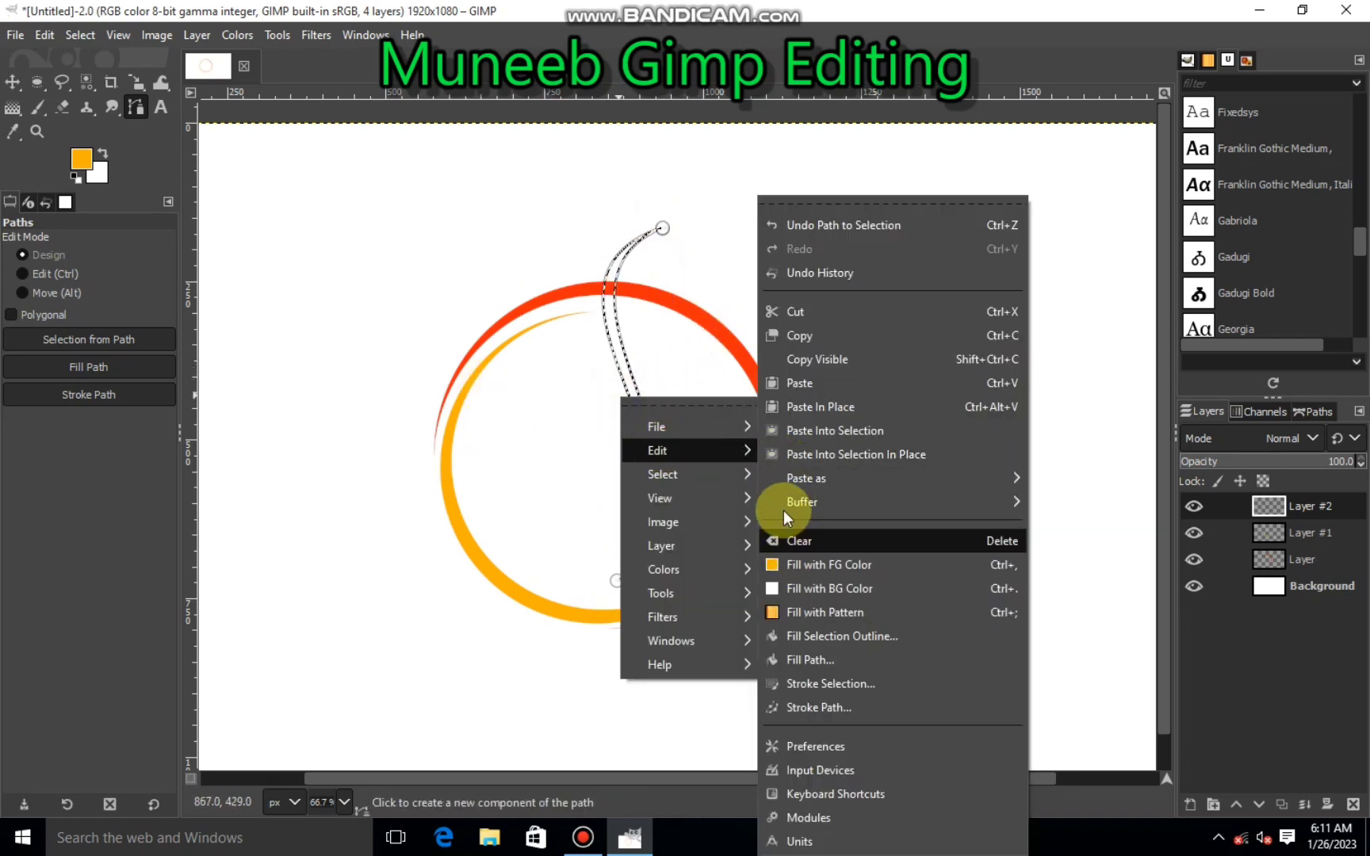
{"action": "left_click", "coordinate": [792, 563]}
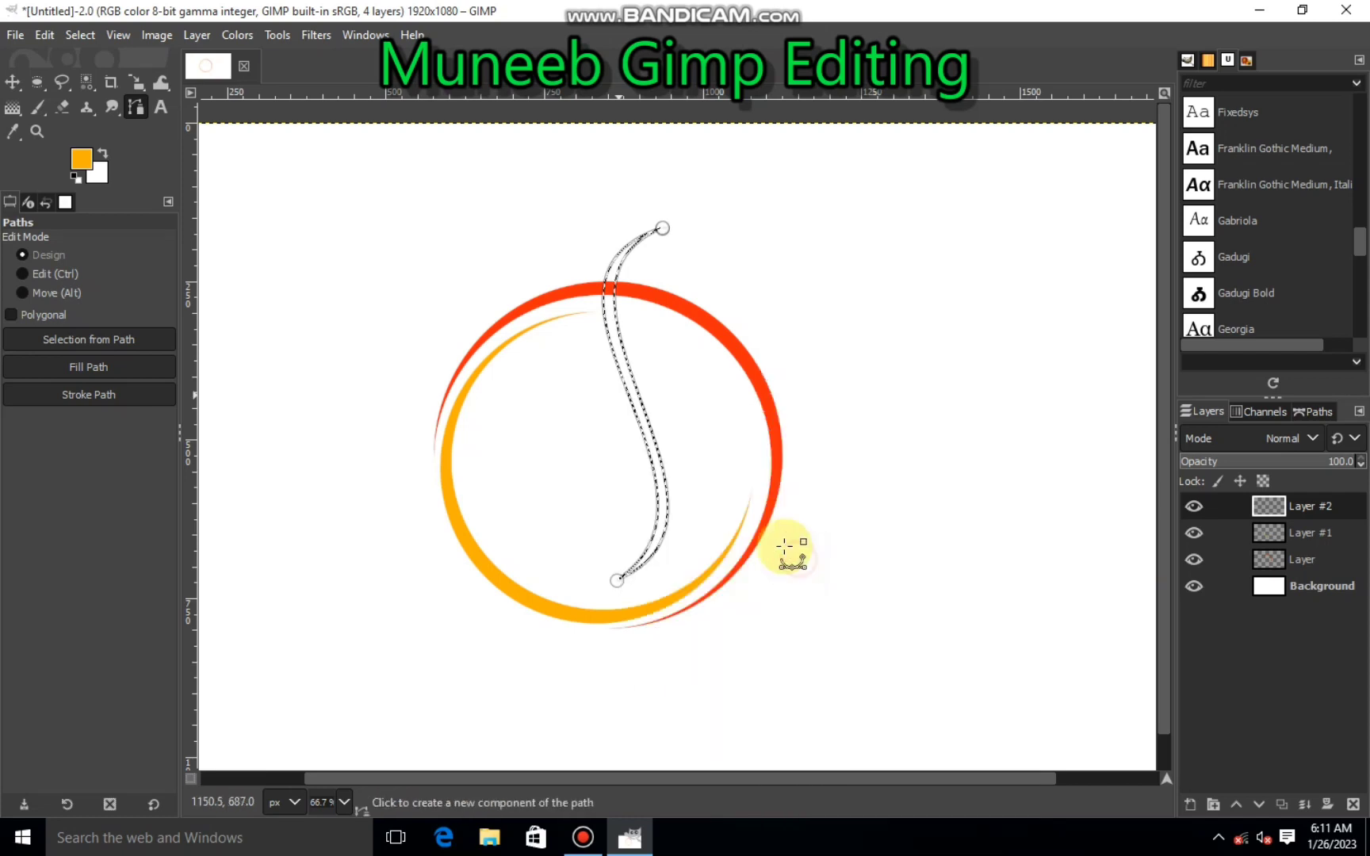
{"action": "left_click", "coordinate": [85, 31]}
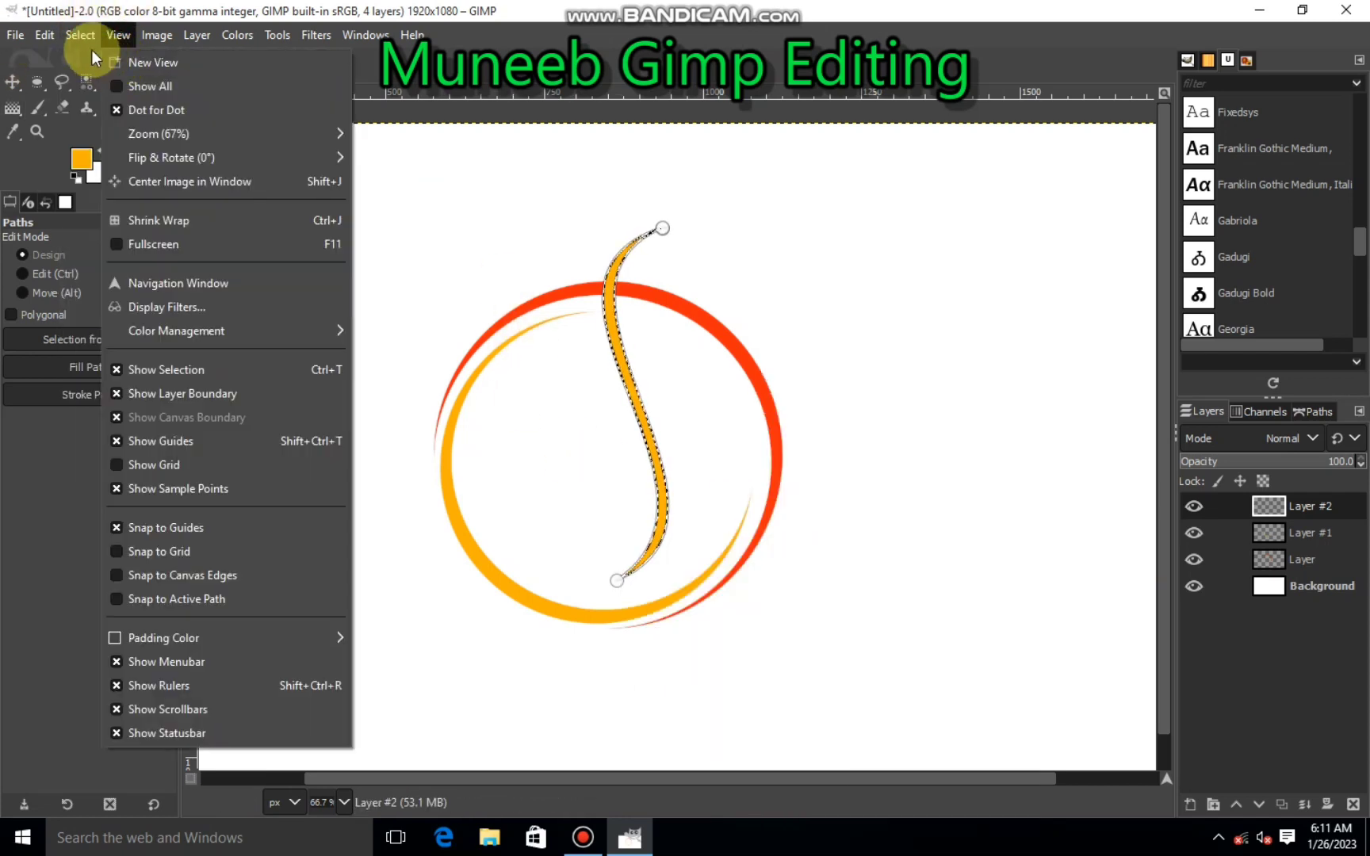
{"action": "left_click", "coordinate": [80, 80]}
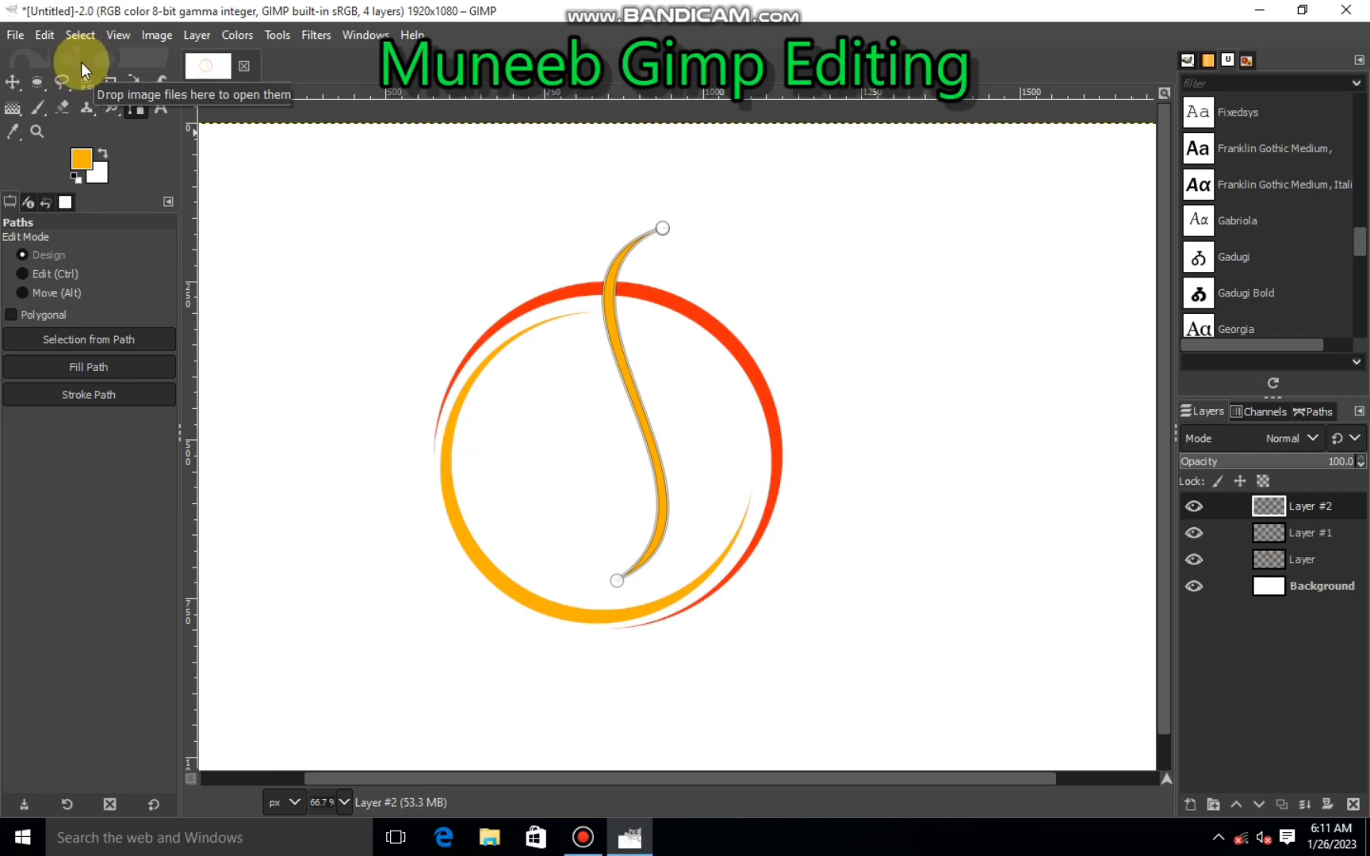
Step: Select the Move tool and add a new empty layer
{"action": "left_click", "coordinate": [12, 82]}
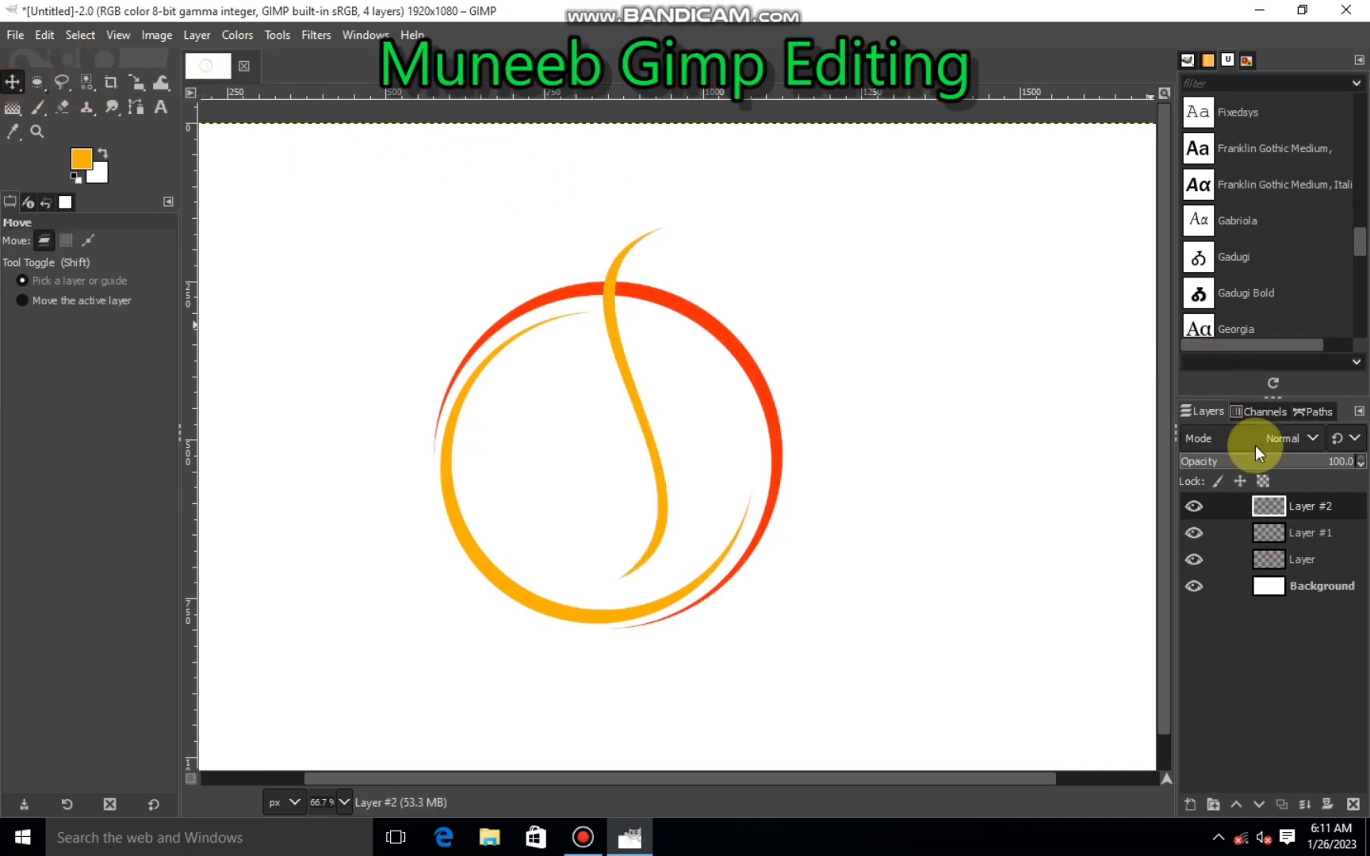
{"action": "left_click", "coordinate": [1187, 804]}
{"action": "key", "text": "Return"}
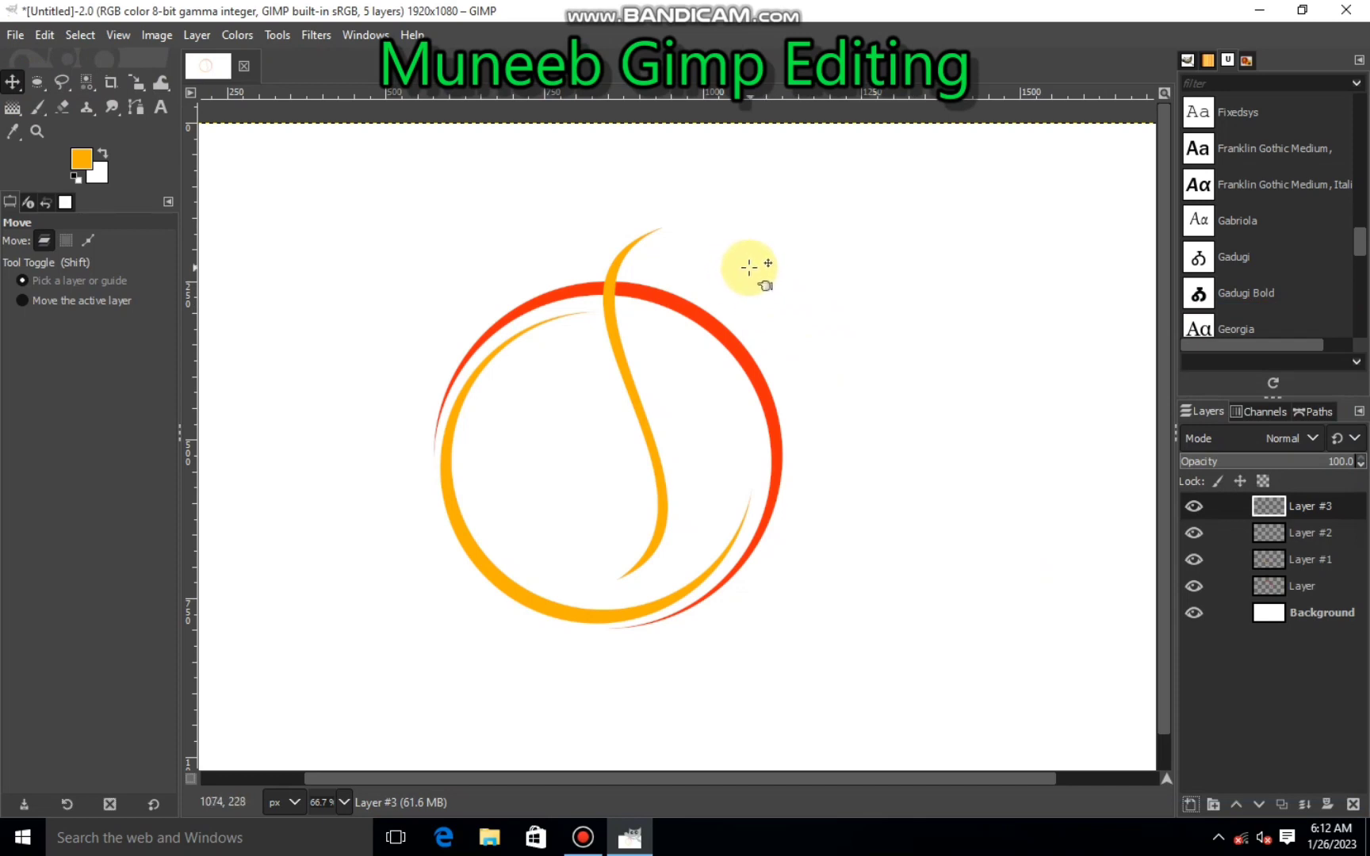
Step: Draw a curved path from above the ring's right side to inside its lower left
{"action": "left_click", "coordinate": [132, 106]}
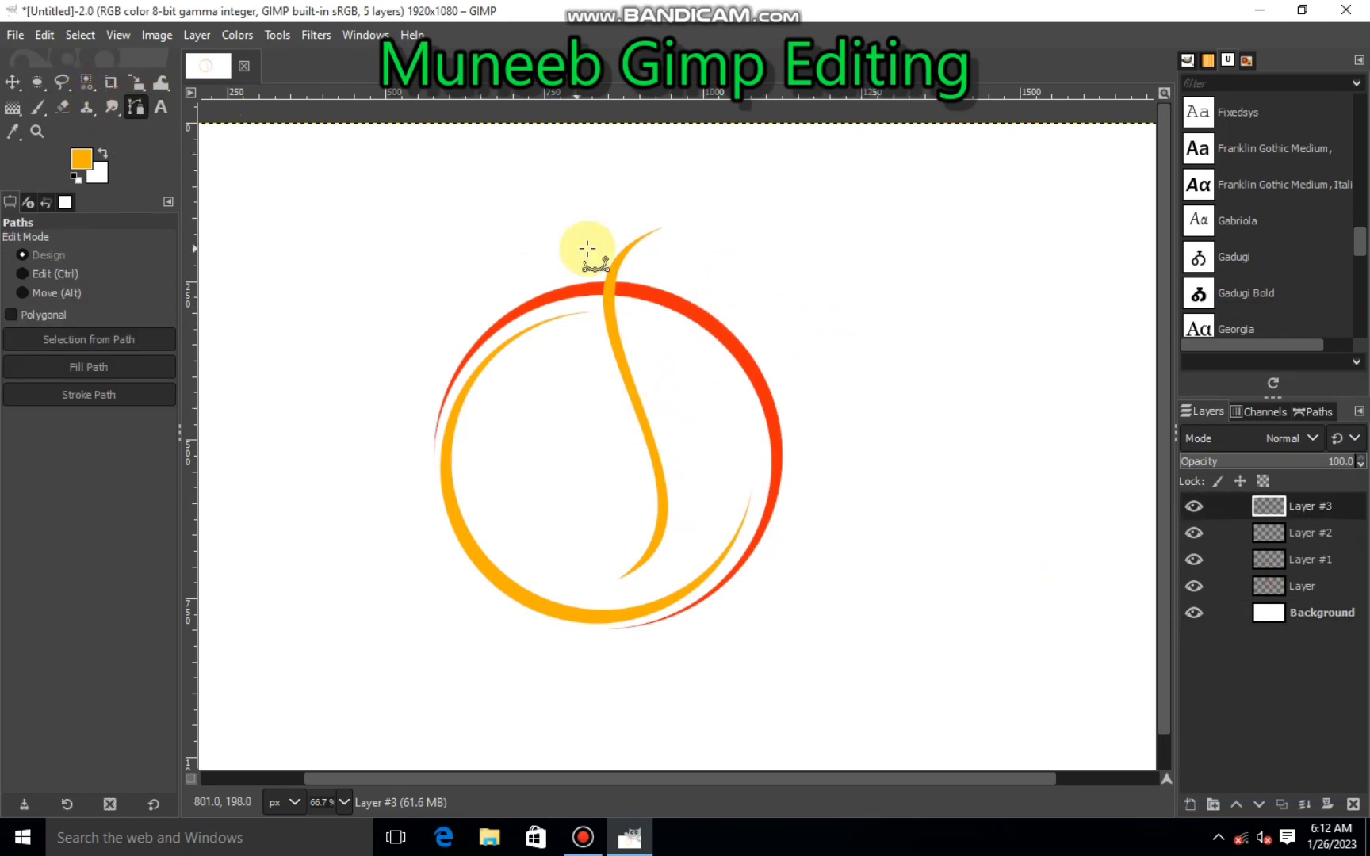
{"action": "left_click", "coordinate": [734, 271]}
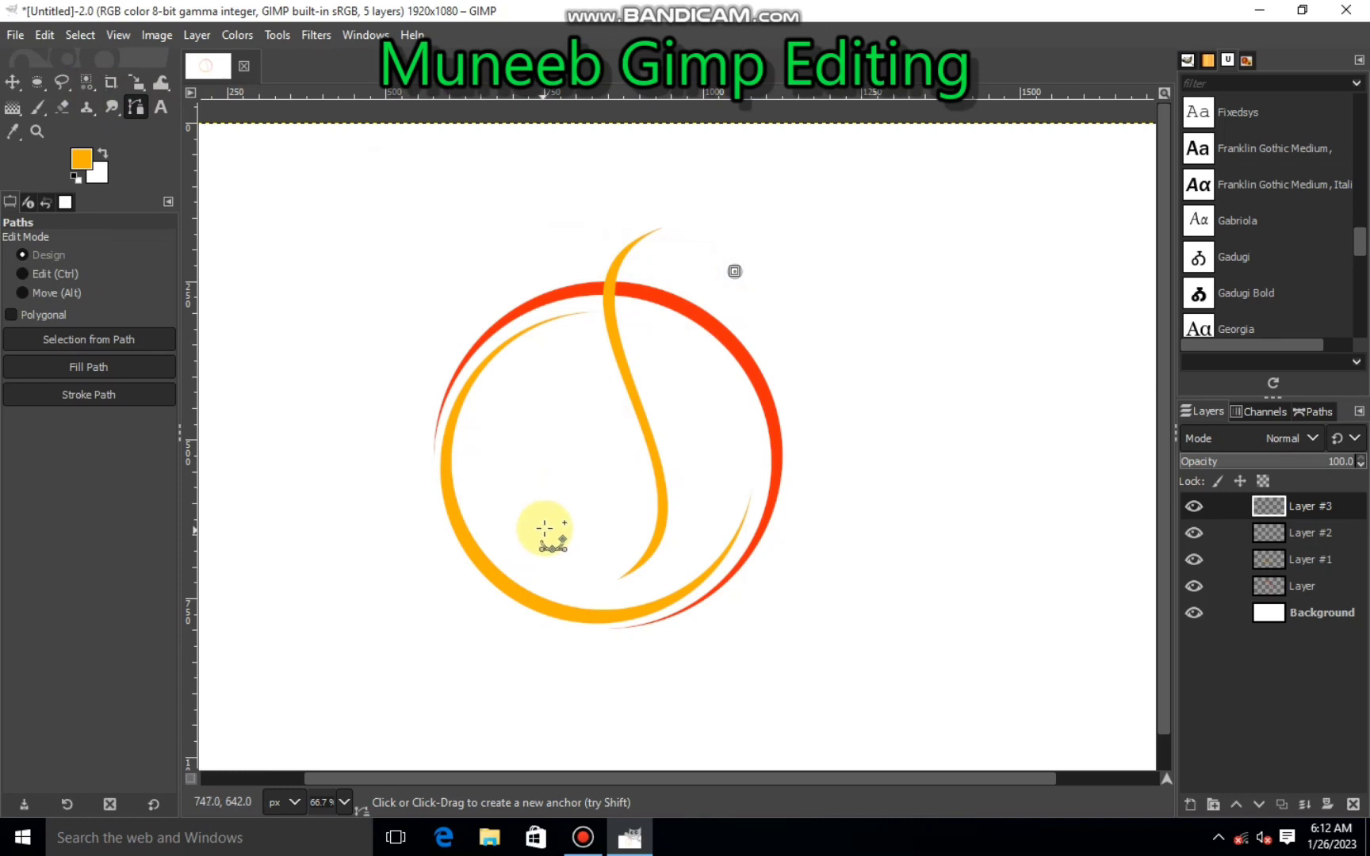
{"action": "left_click", "coordinate": [560, 521]}
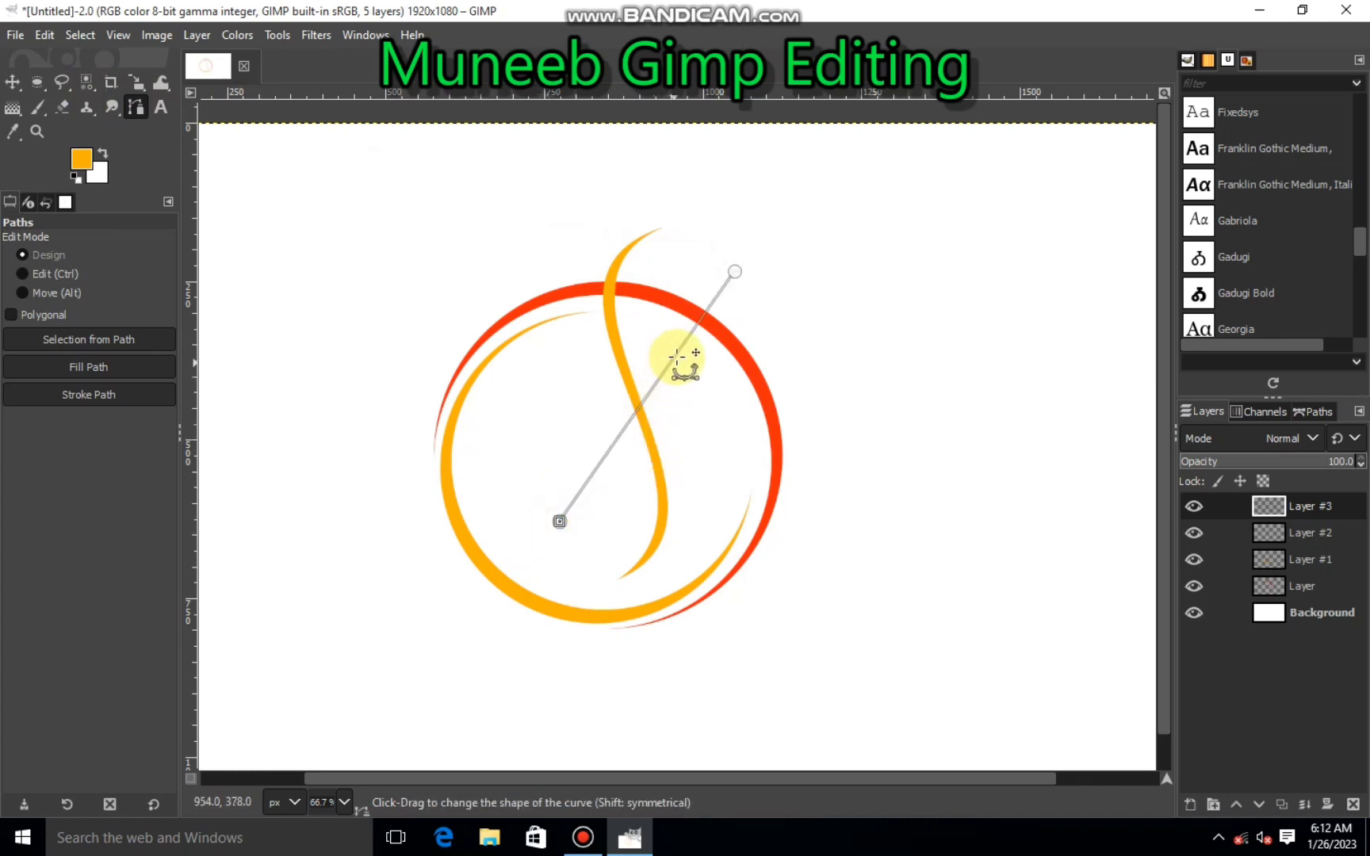
{"action": "mouse_move", "coordinate": [676, 358]}
{"action": "left_mouse_down"}
{"action": "mouse_move", "coordinate": [594, 488]}
{"action": "mouse_move", "coordinate": [559, 449]}
{"action": "left_mouse_up"}
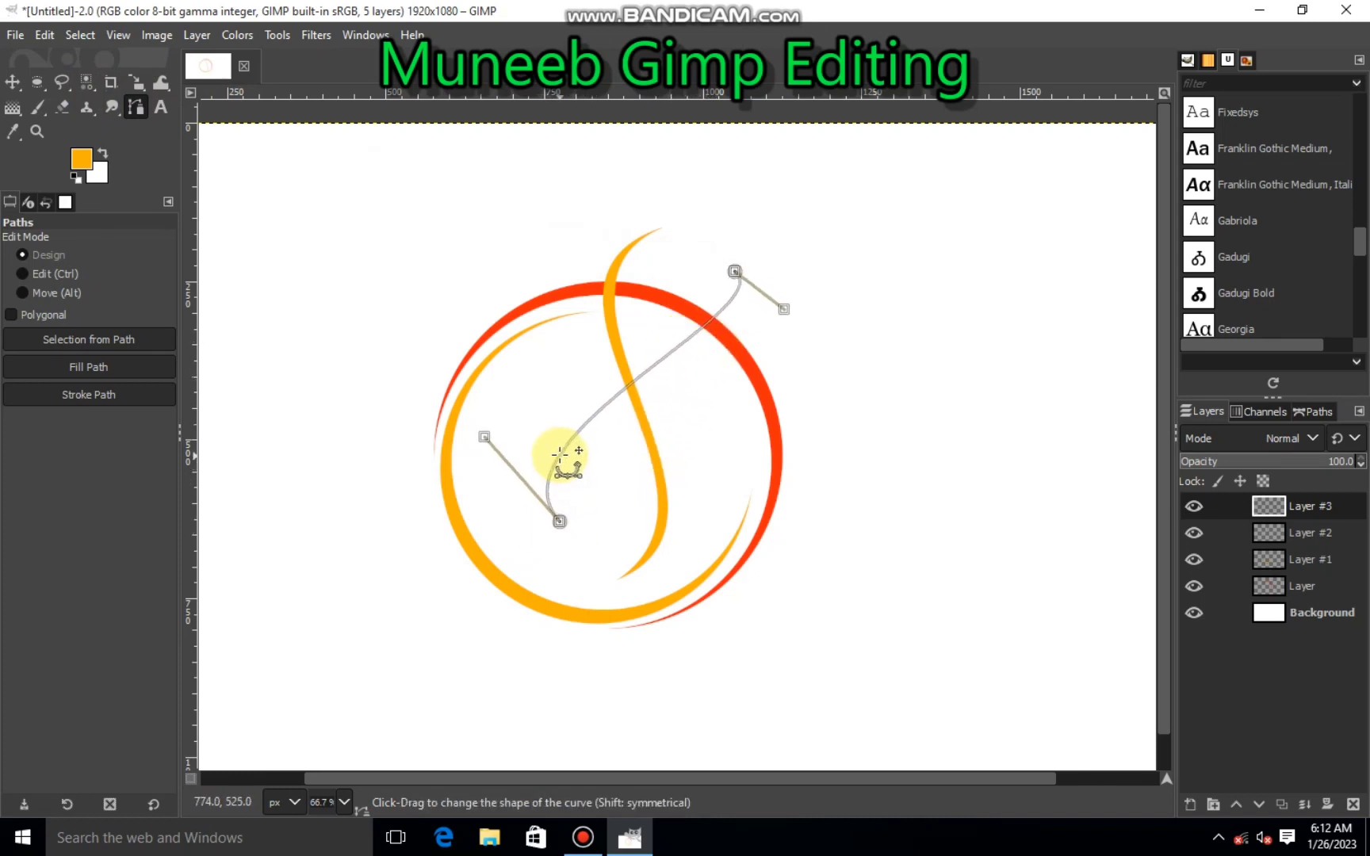
{"action": "left_click_drag", "start_coordinate": [784, 310], "coordinate": [769, 361]}
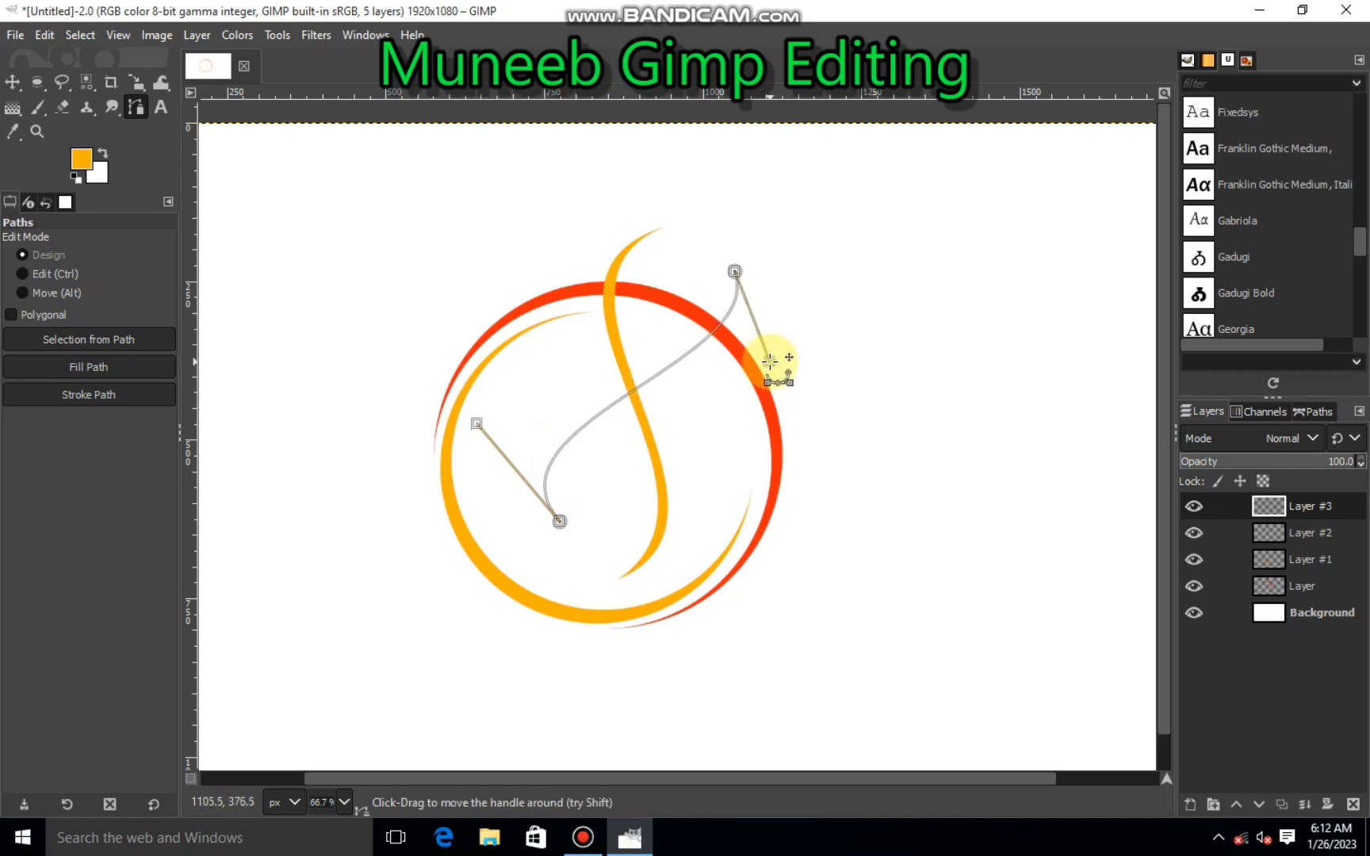
{"action": "left_click_drag", "start_coordinate": [477, 423], "coordinate": [506, 392]}
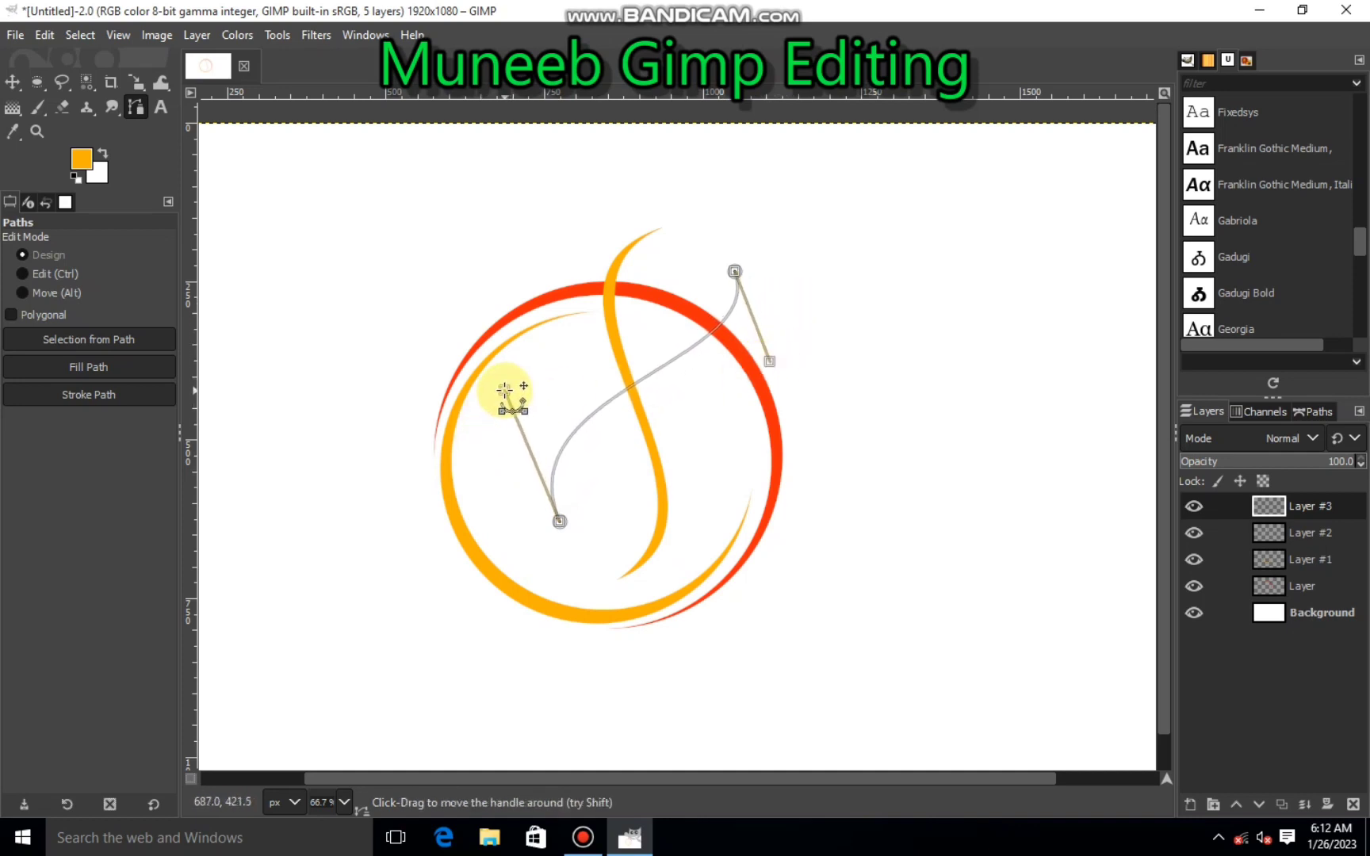
{"action": "left_click_drag", "start_coordinate": [769, 360], "coordinate": [773, 363]}
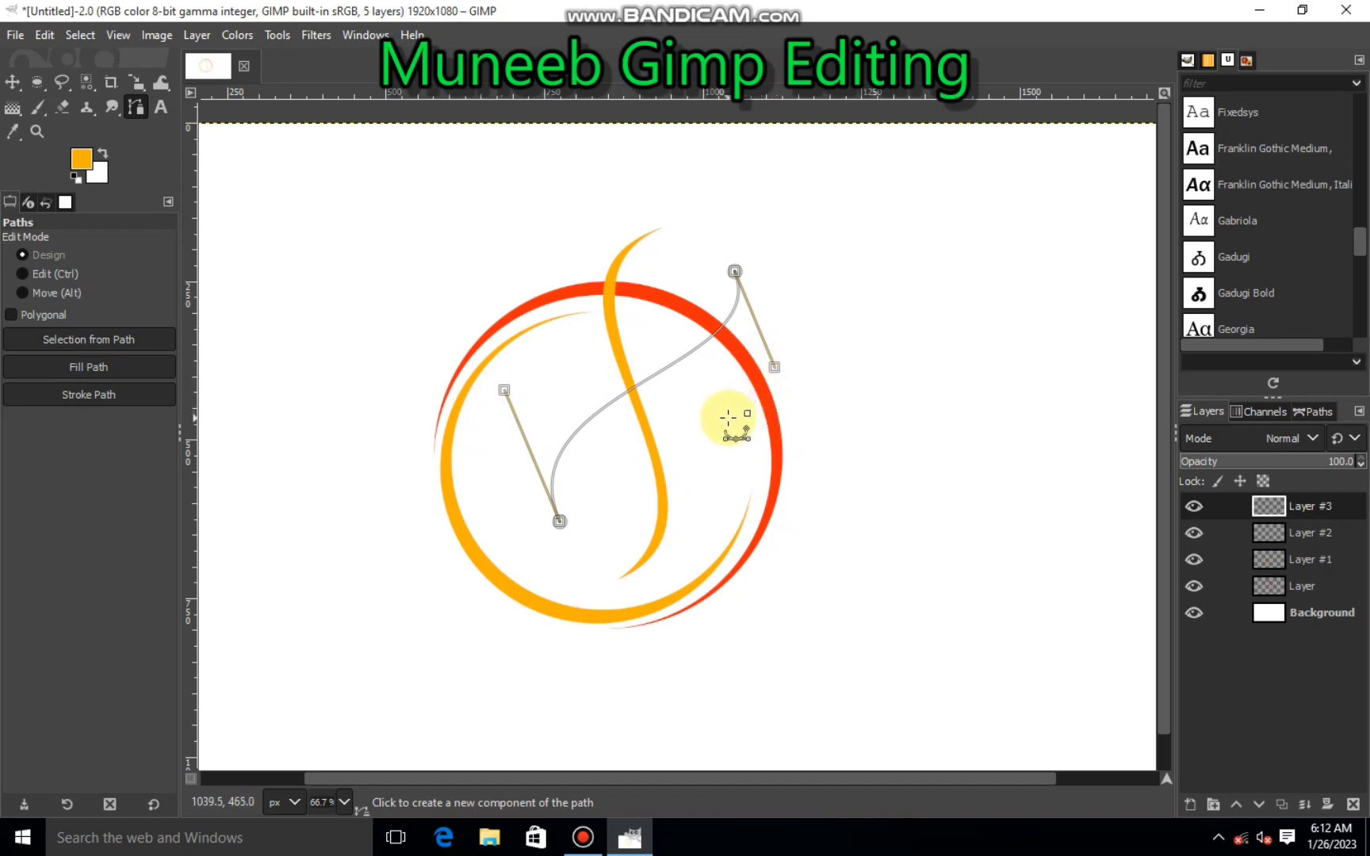
{"action": "left_click_drag", "start_coordinate": [734, 272], "coordinate": [745, 245]}
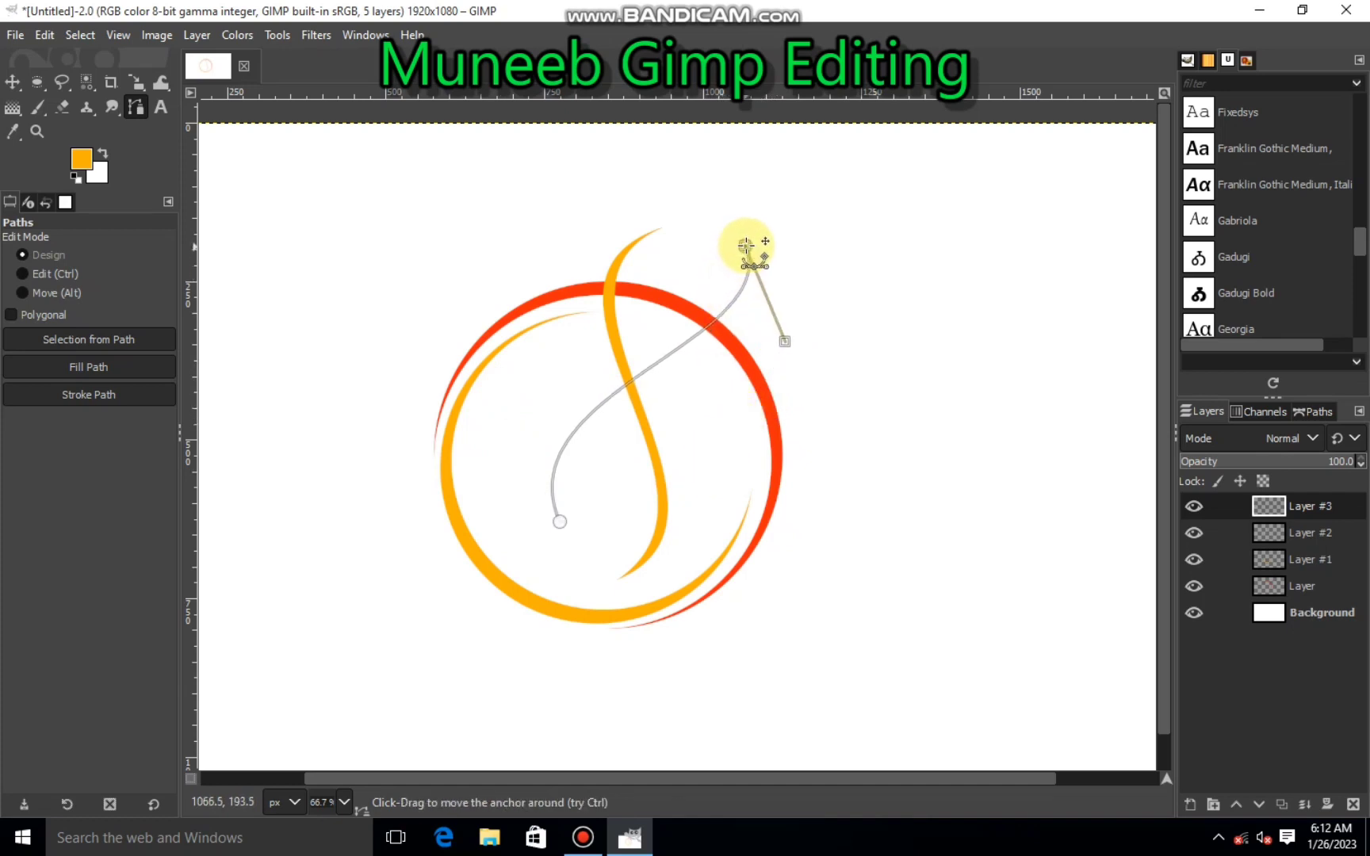
{"action": "left_click_drag", "start_coordinate": [786, 341], "coordinate": [797, 352]}
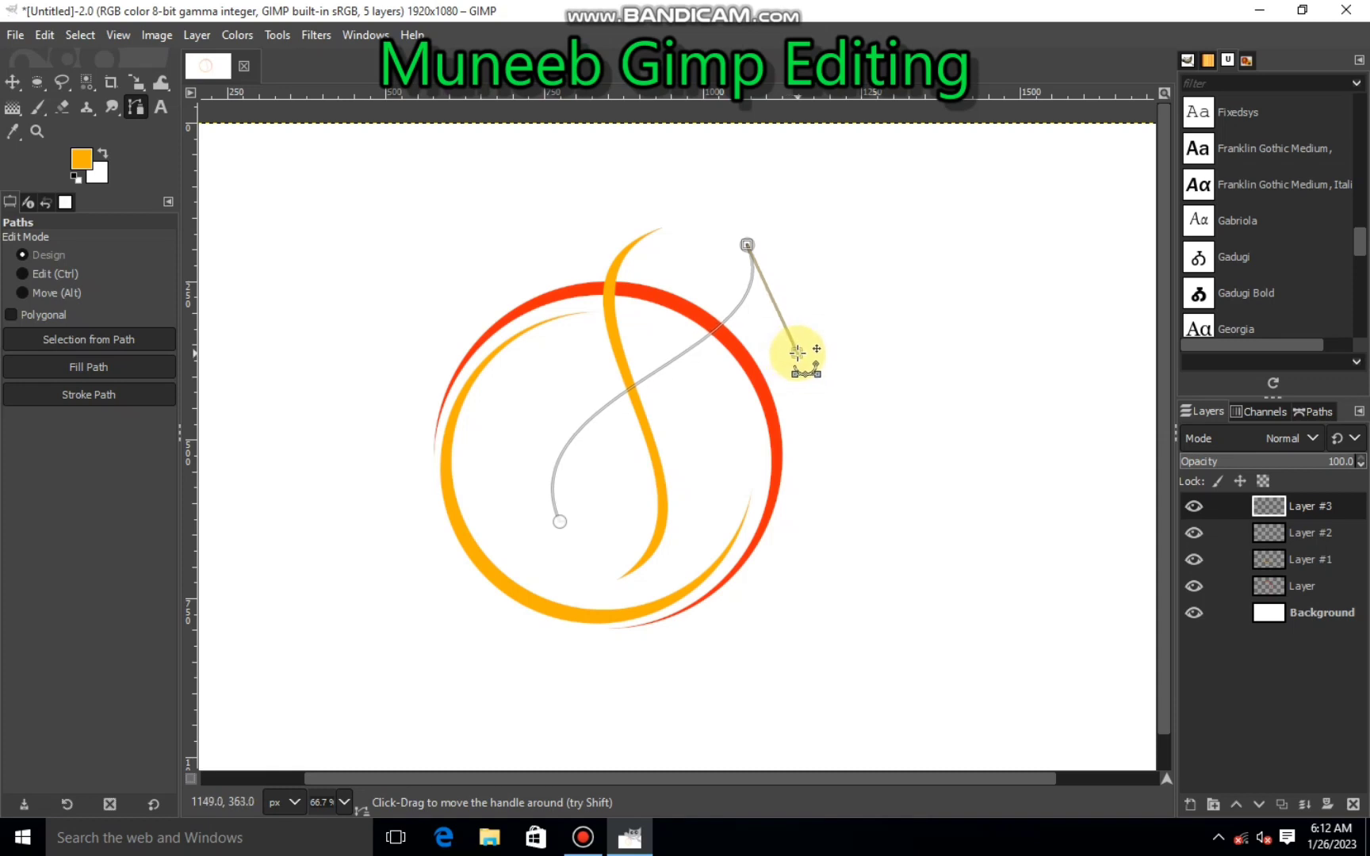
{"action": "left_click_drag", "start_coordinate": [558, 521], "coordinate": [505, 391]}
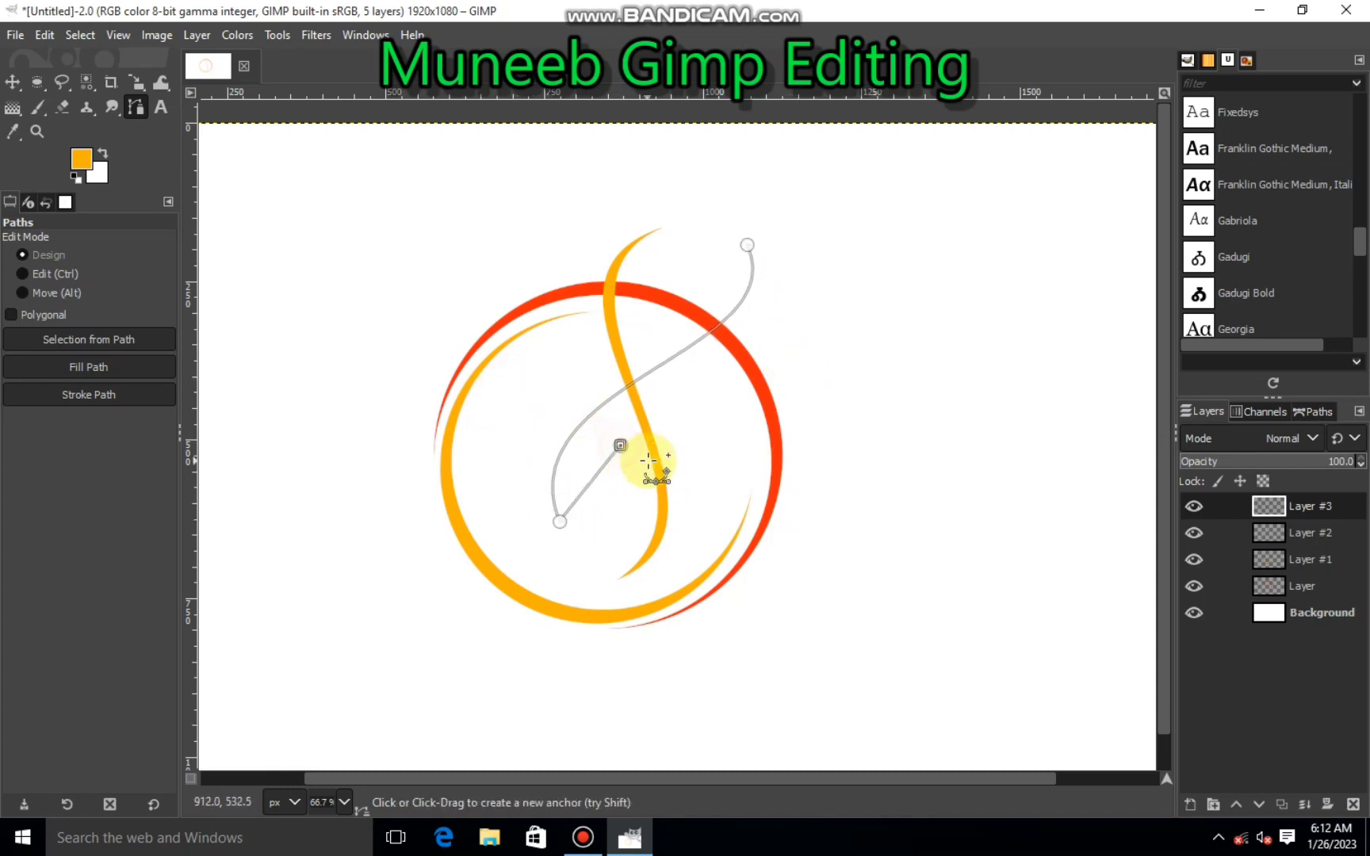
Step: Join the bottom anchor back to the top and bow the return segment into an S-sliver
{"action": "left_click", "coordinate": [746, 245]}
{"action": "left_click", "coordinate": [560, 521]}
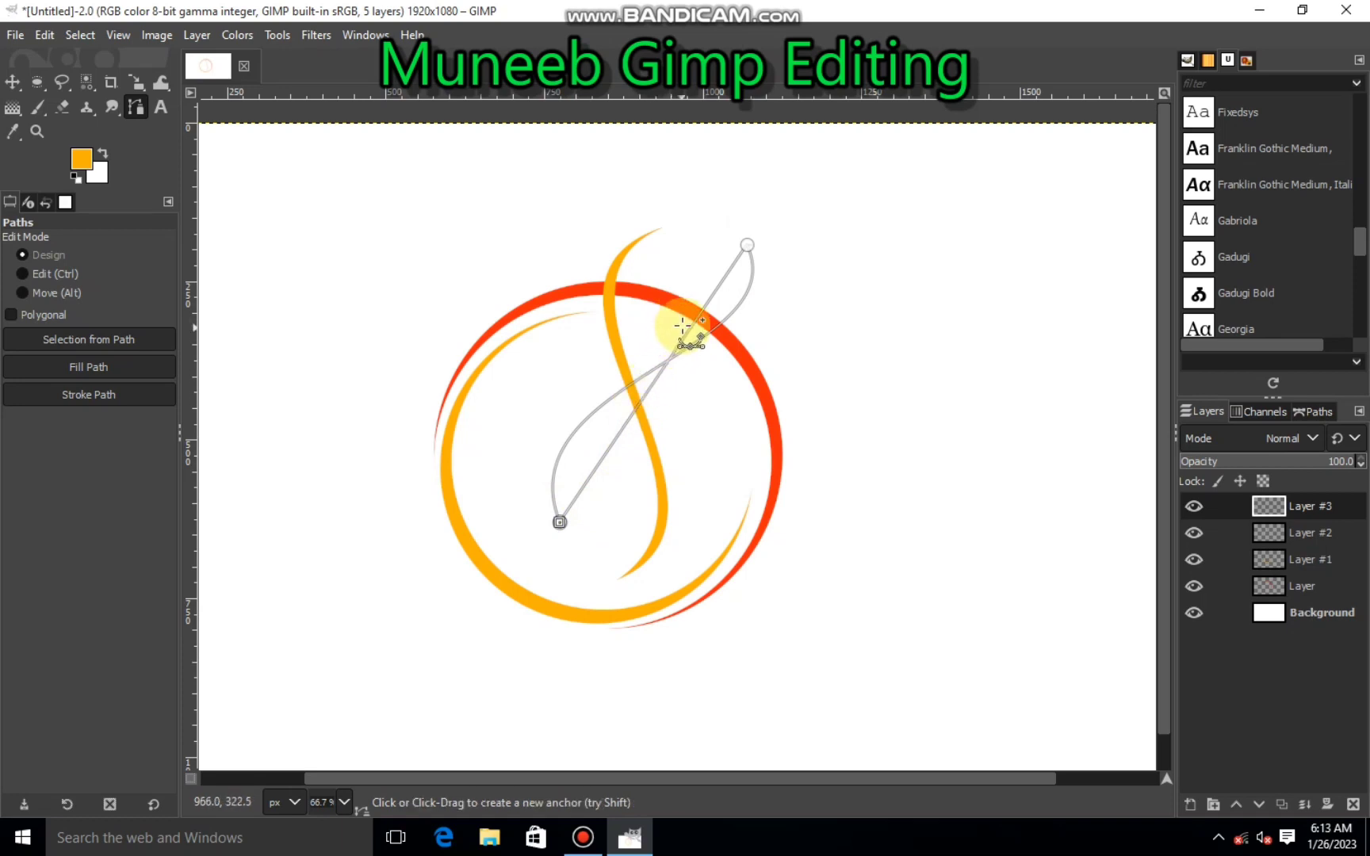
{"action": "left_click_drag", "start_coordinate": [682, 326], "coordinate": [730, 339]}
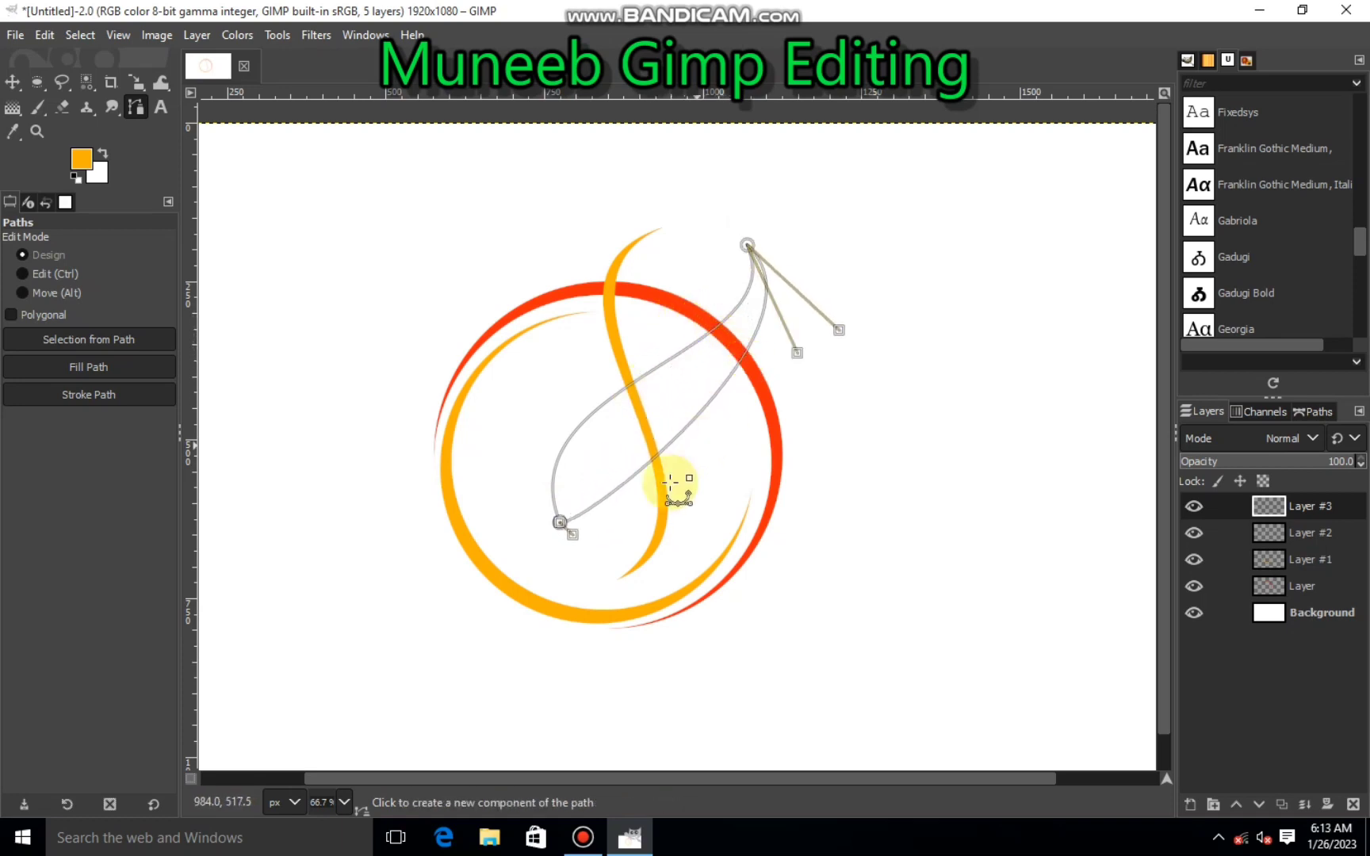
{"action": "left_click_drag", "start_coordinate": [603, 482], "coordinate": [587, 438]}
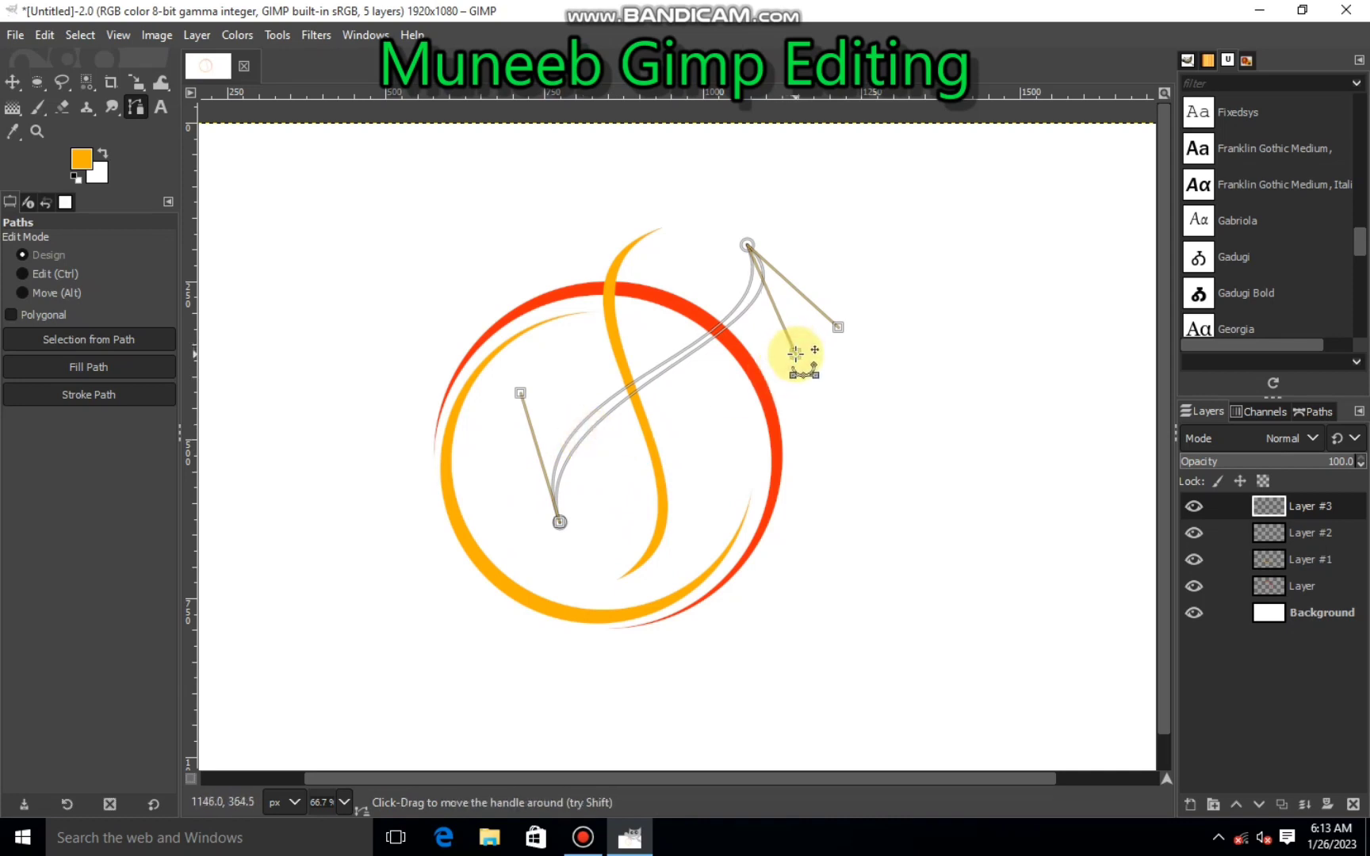
{"action": "left_click_drag", "start_coordinate": [838, 326], "coordinate": [827, 347]}
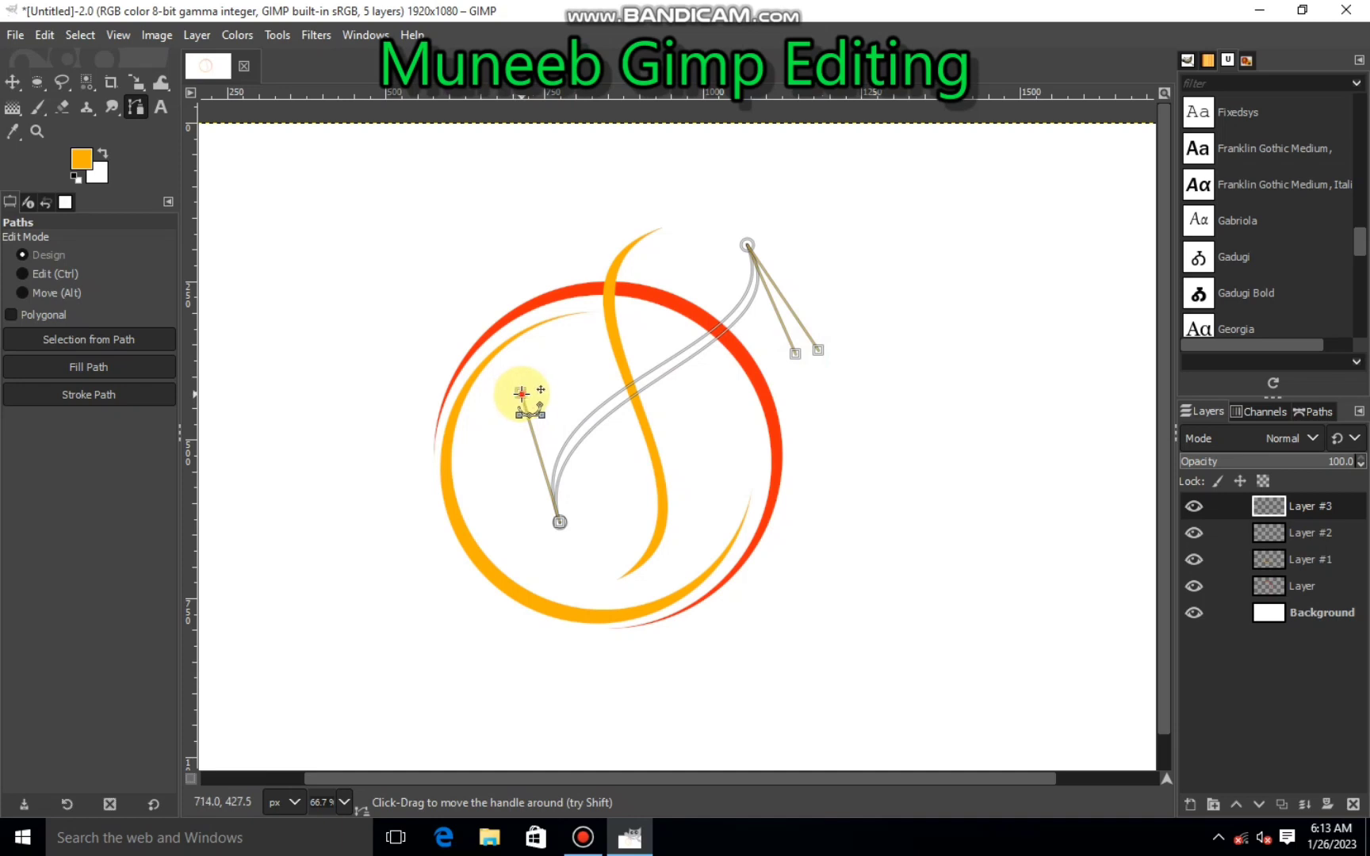
Step: Fill the second sliver with red ff290c
{"action": "left_click", "coordinate": [608, 399]}
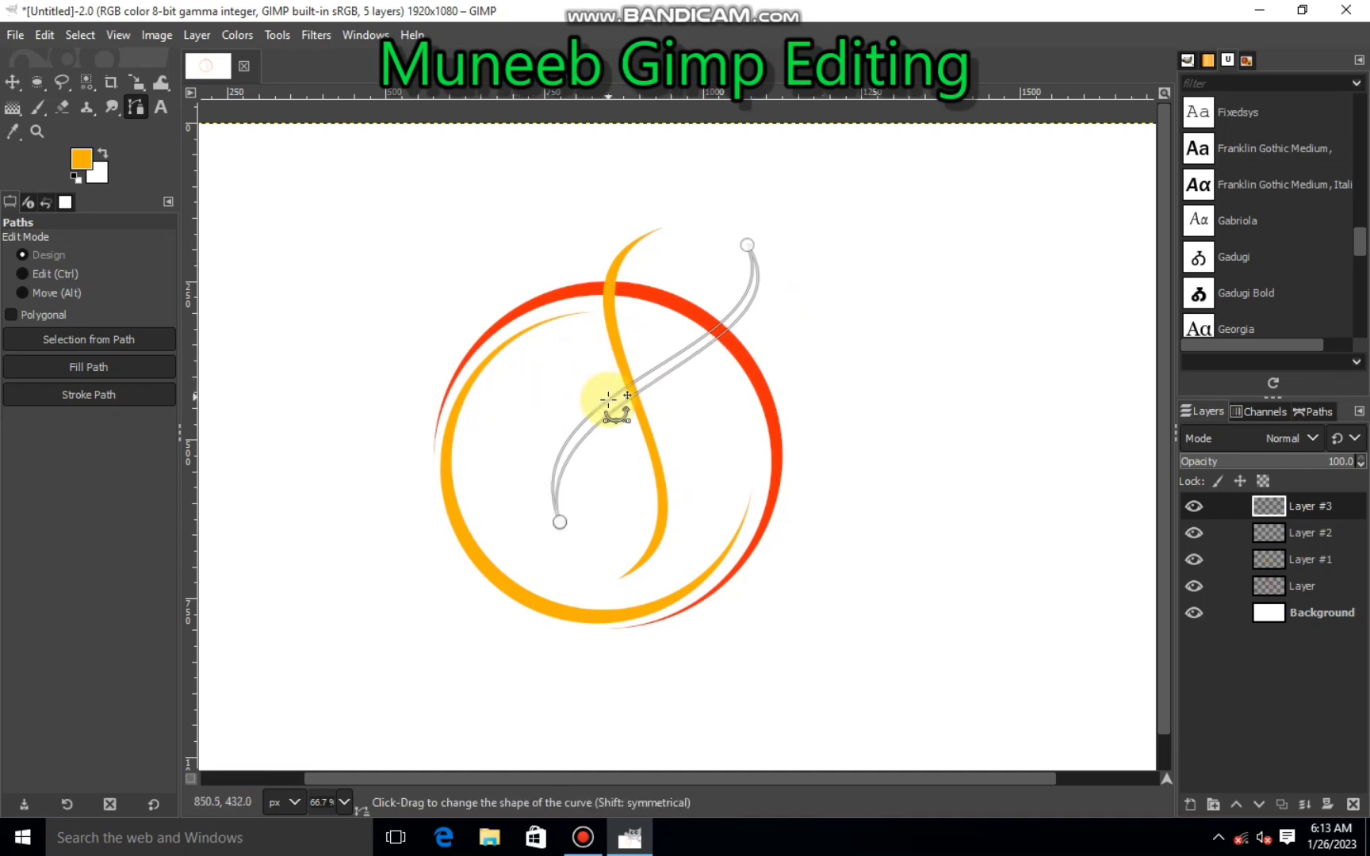
{"action": "left_click", "coordinate": [81, 158]}
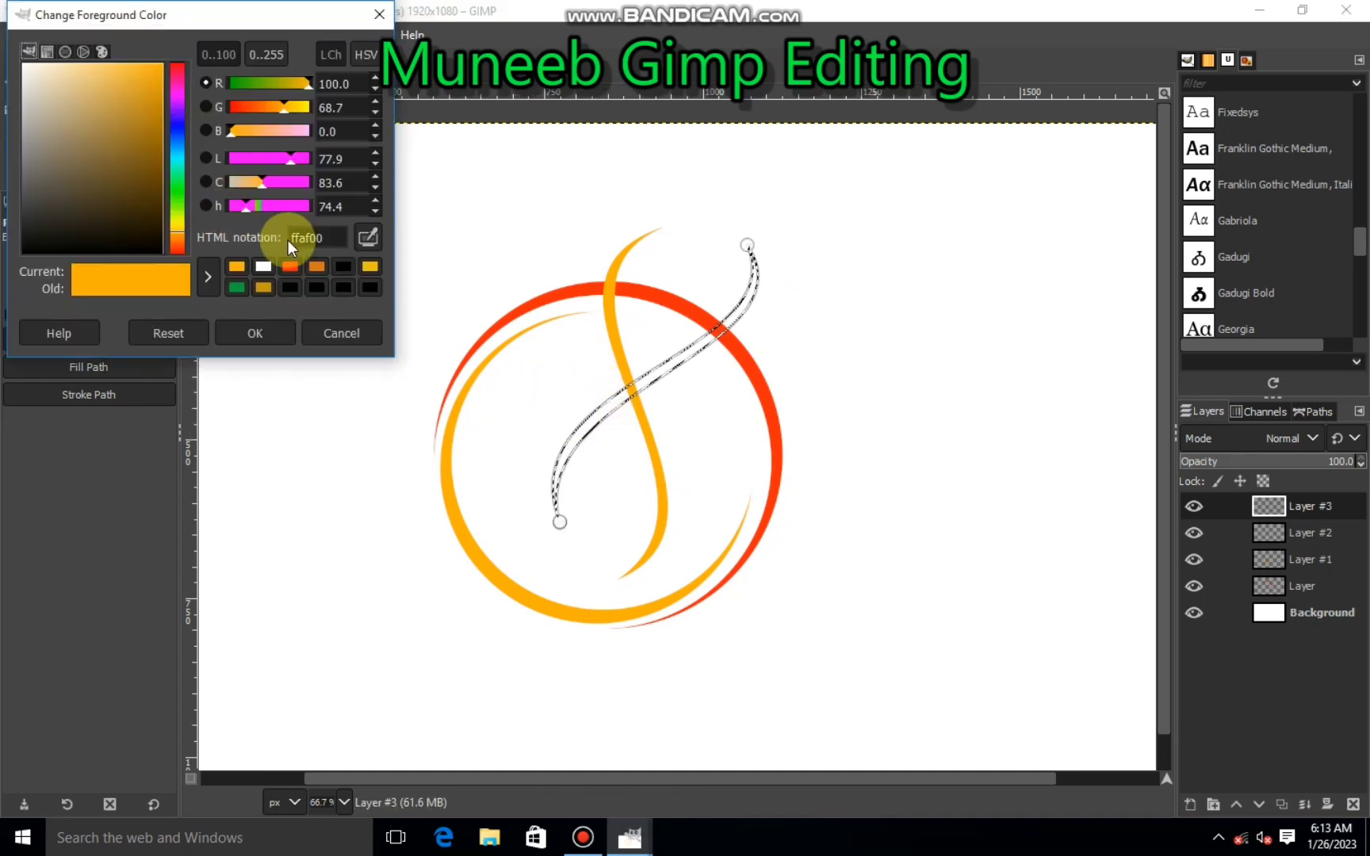
{"action": "left_click", "coordinate": [289, 265]}
{"action": "left_click", "coordinate": [268, 331]}
{"action": "right_click", "coordinate": [625, 408]}
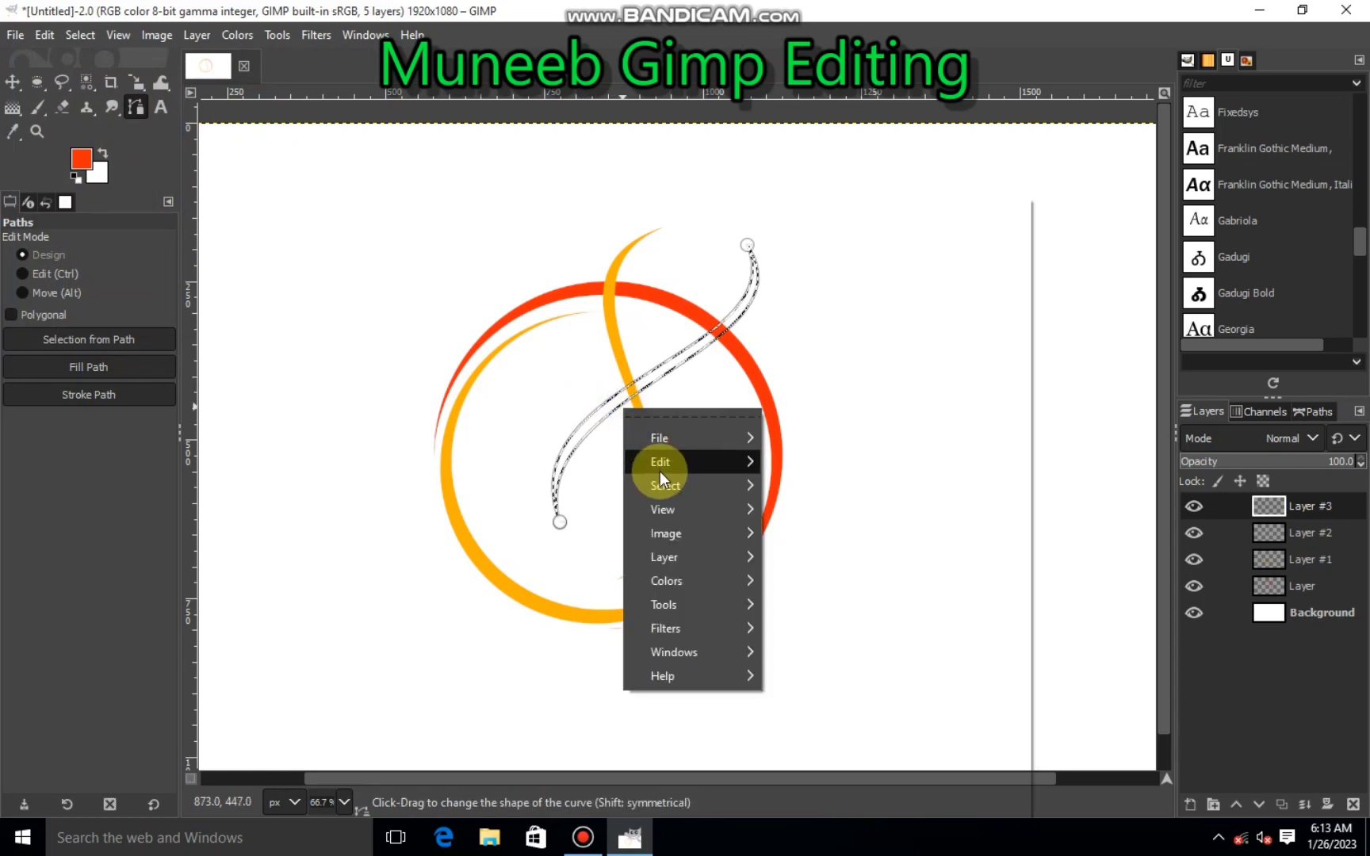
{"action": "left_click", "coordinate": [837, 560]}
Step: Deselect and drag Layer #3 below Layer #2
{"action": "left_click", "coordinate": [80, 35]}
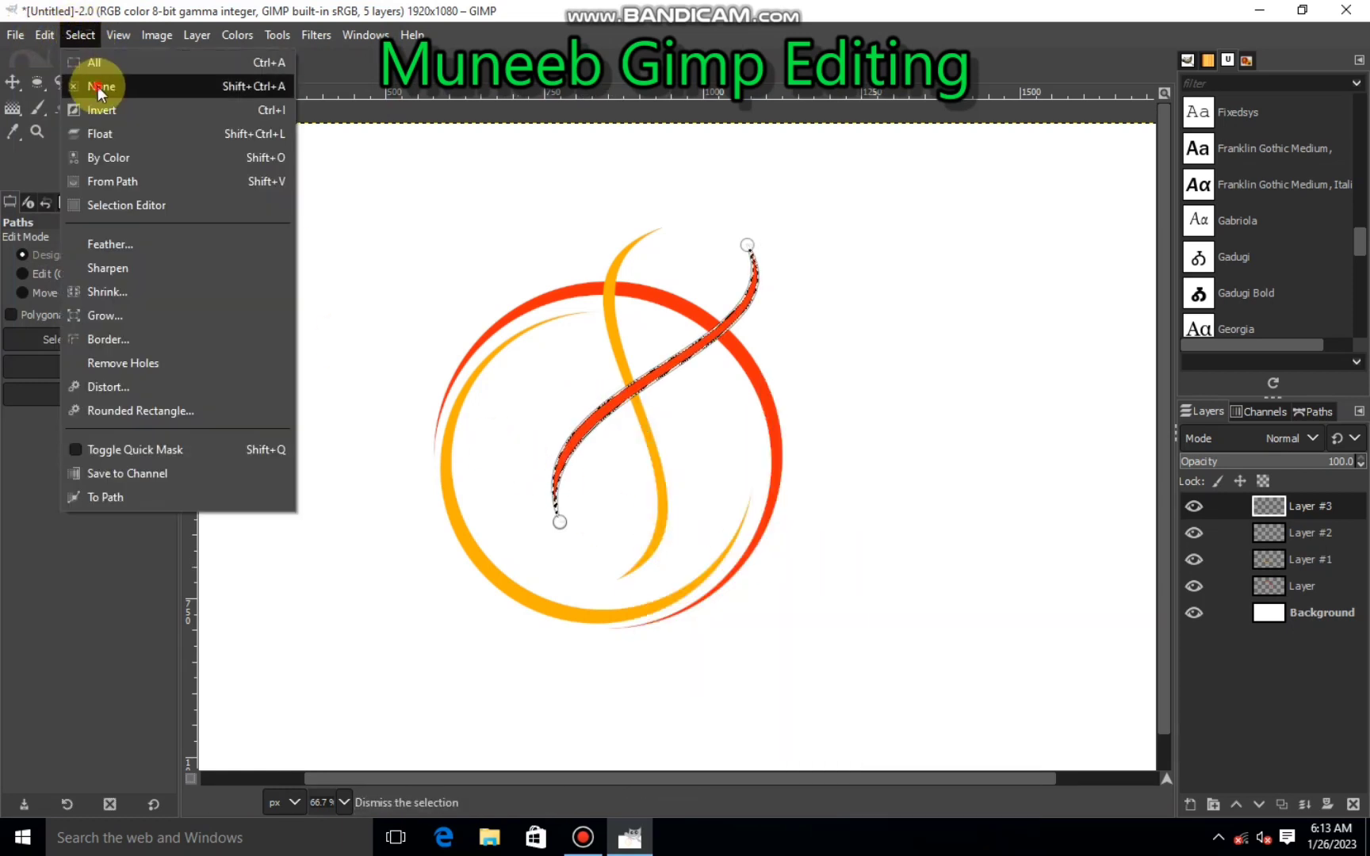
{"action": "left_click", "coordinate": [96, 85]}
{"action": "left_click", "coordinate": [14, 81]}
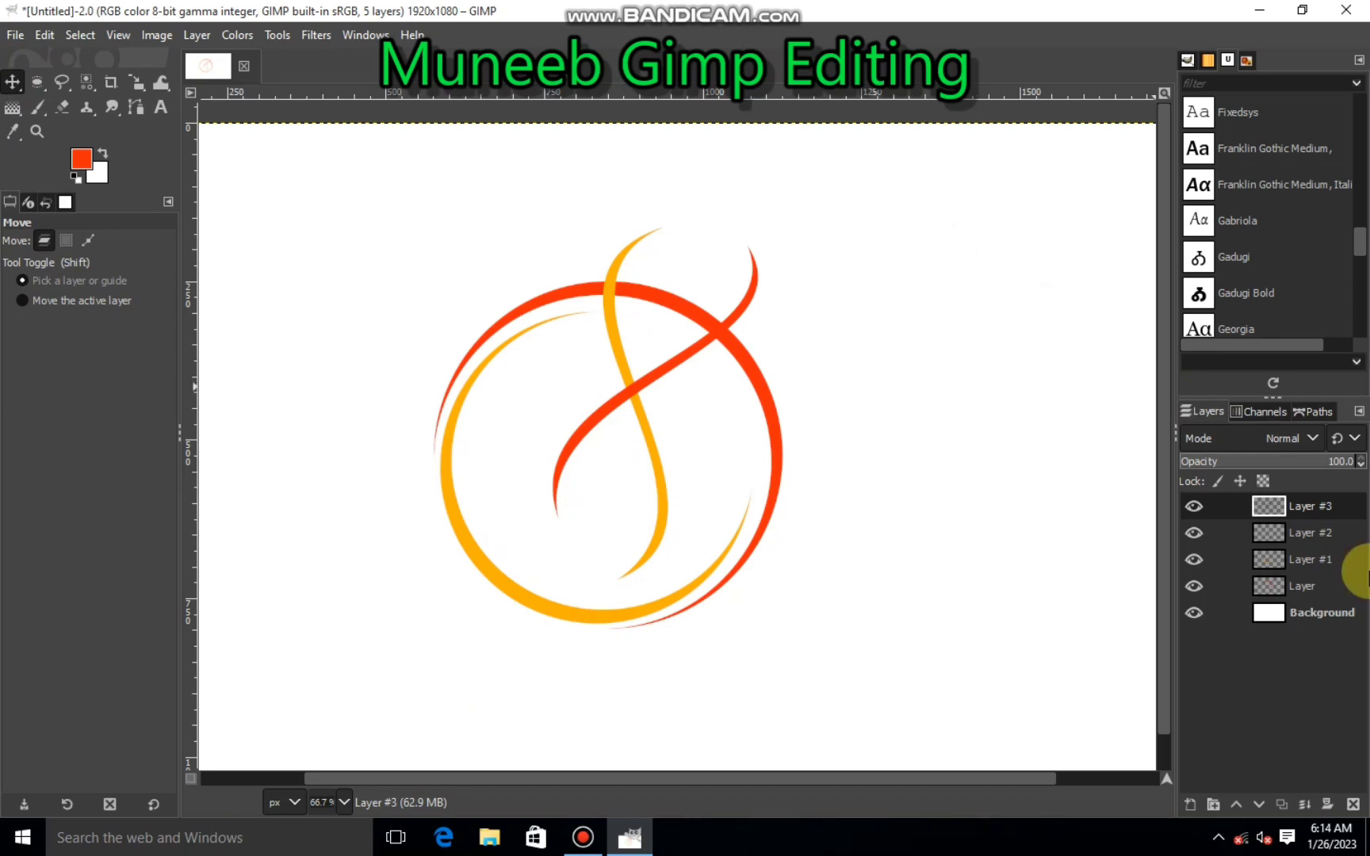
{"action": "left_click_drag", "start_coordinate": [1287, 517], "coordinate": [1269, 535]}
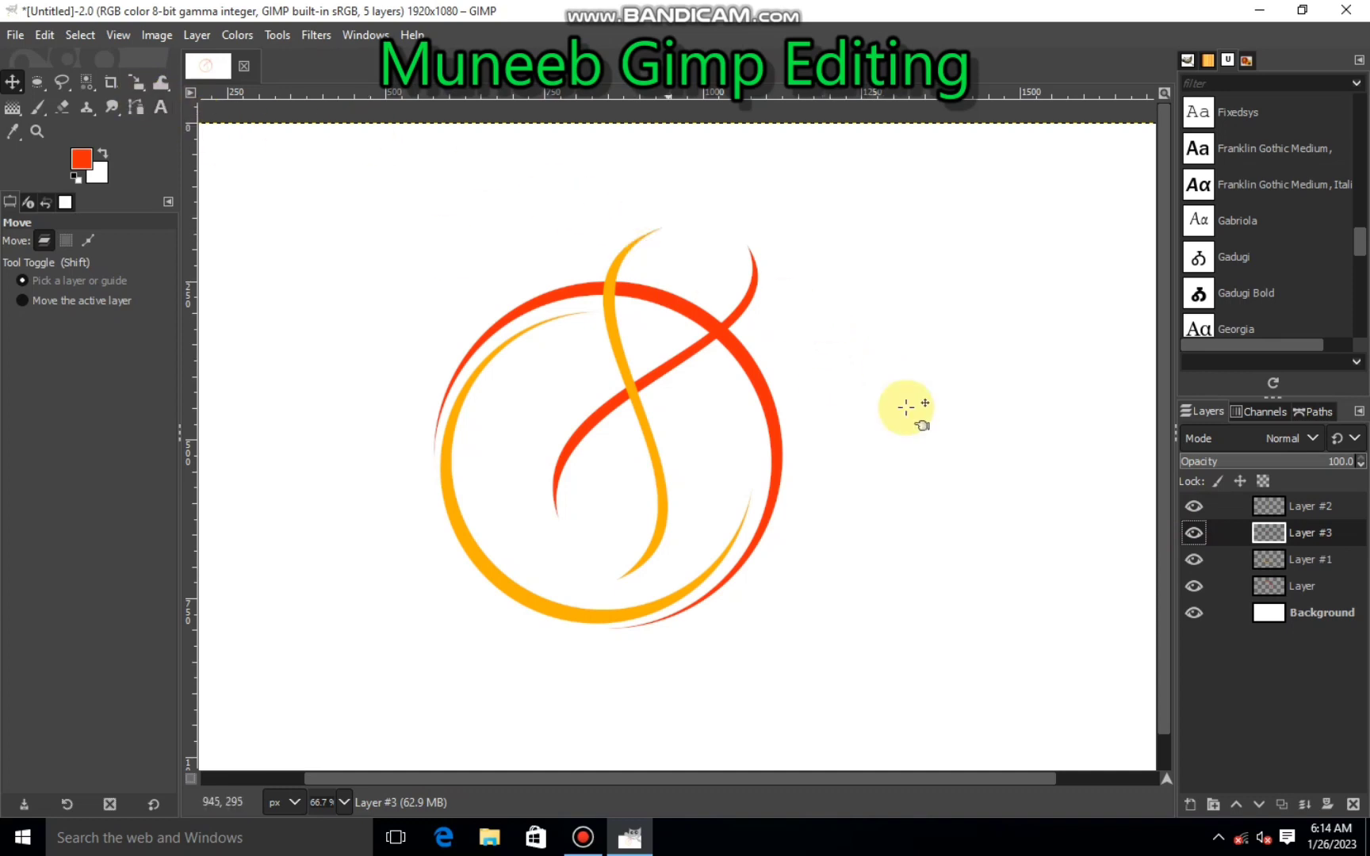
Step: Cut away the thin top tip of the orange strand on Layer #2
{"action": "left_click", "coordinate": [1237, 509]}
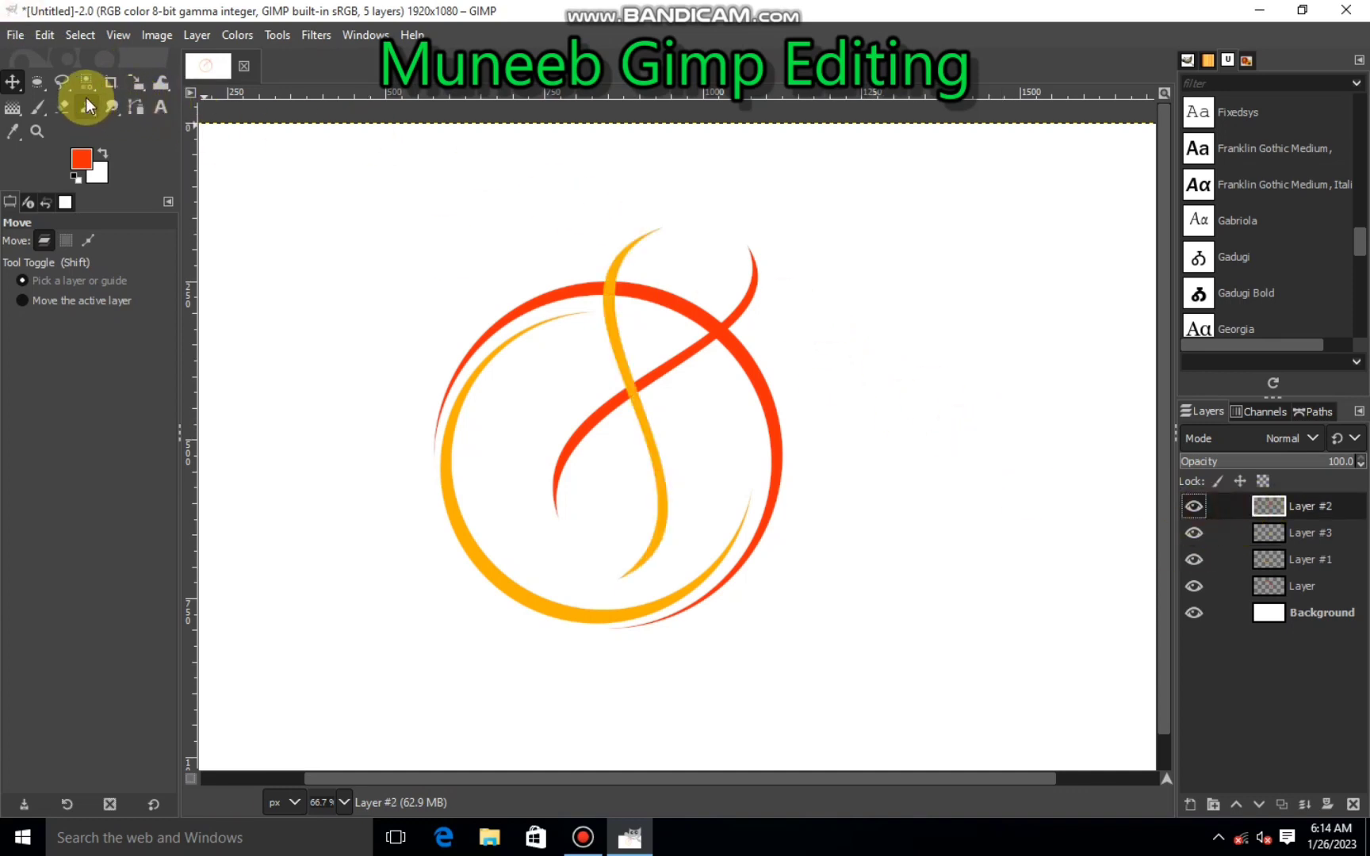
{"action": "left_click", "coordinate": [36, 81]}
{"action": "scroll", "coordinate": [526, 168], "scroll_direction": "up", "scroll_amount": 1}
{"action": "scroll", "coordinate": [667, 229], "scroll_direction": "up", "scroll_amount": 1}
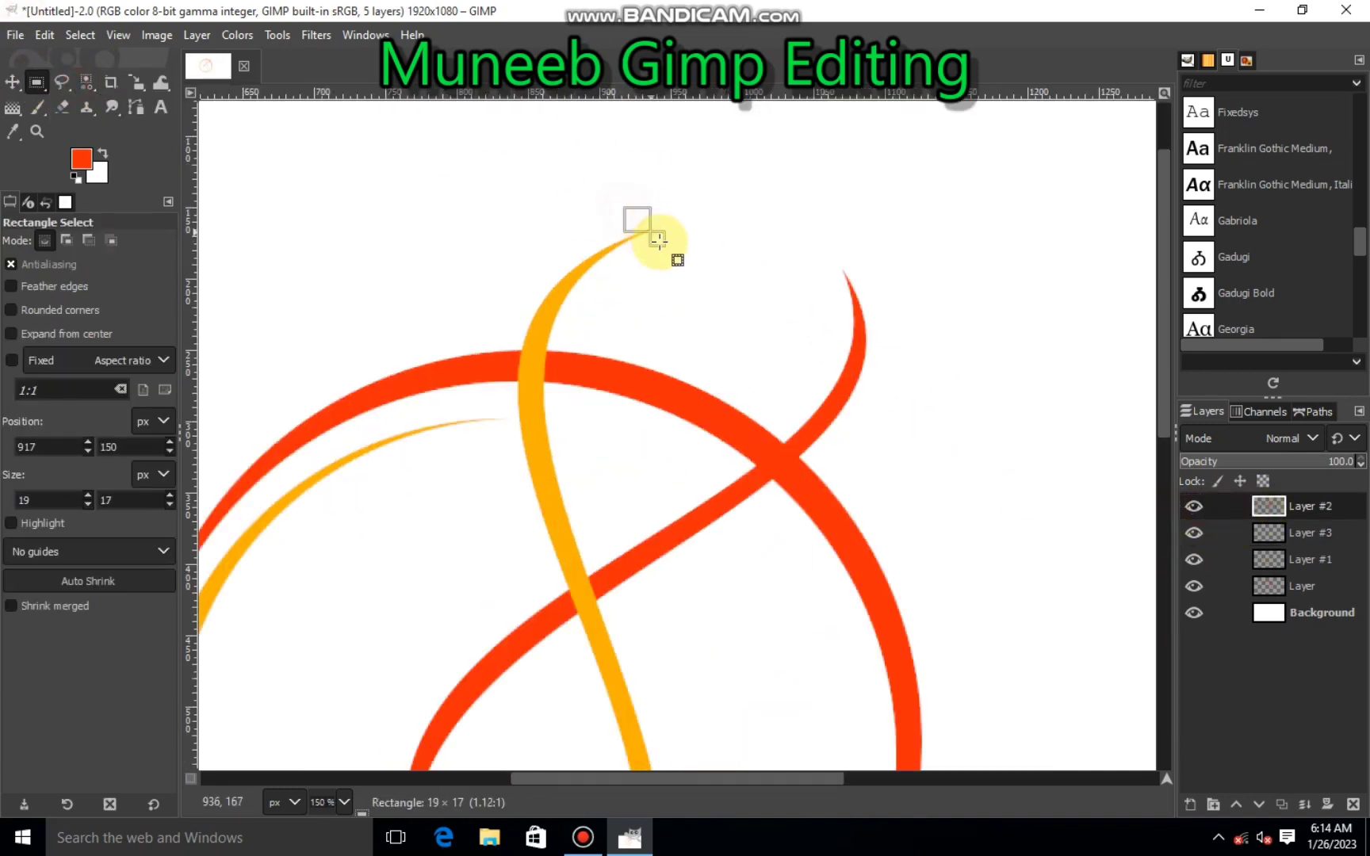
{"action": "mouse_move", "coordinate": [625, 208]}
{"action": "left_mouse_down"}
{"action": "mouse_move", "coordinate": [689, 268]}
{"action": "mouse_move", "coordinate": [614, 219]}
{"action": "left_mouse_up"}
{"action": "right_click", "coordinate": [654, 315]}
{"action": "mouse_move", "coordinate": [722, 367]}
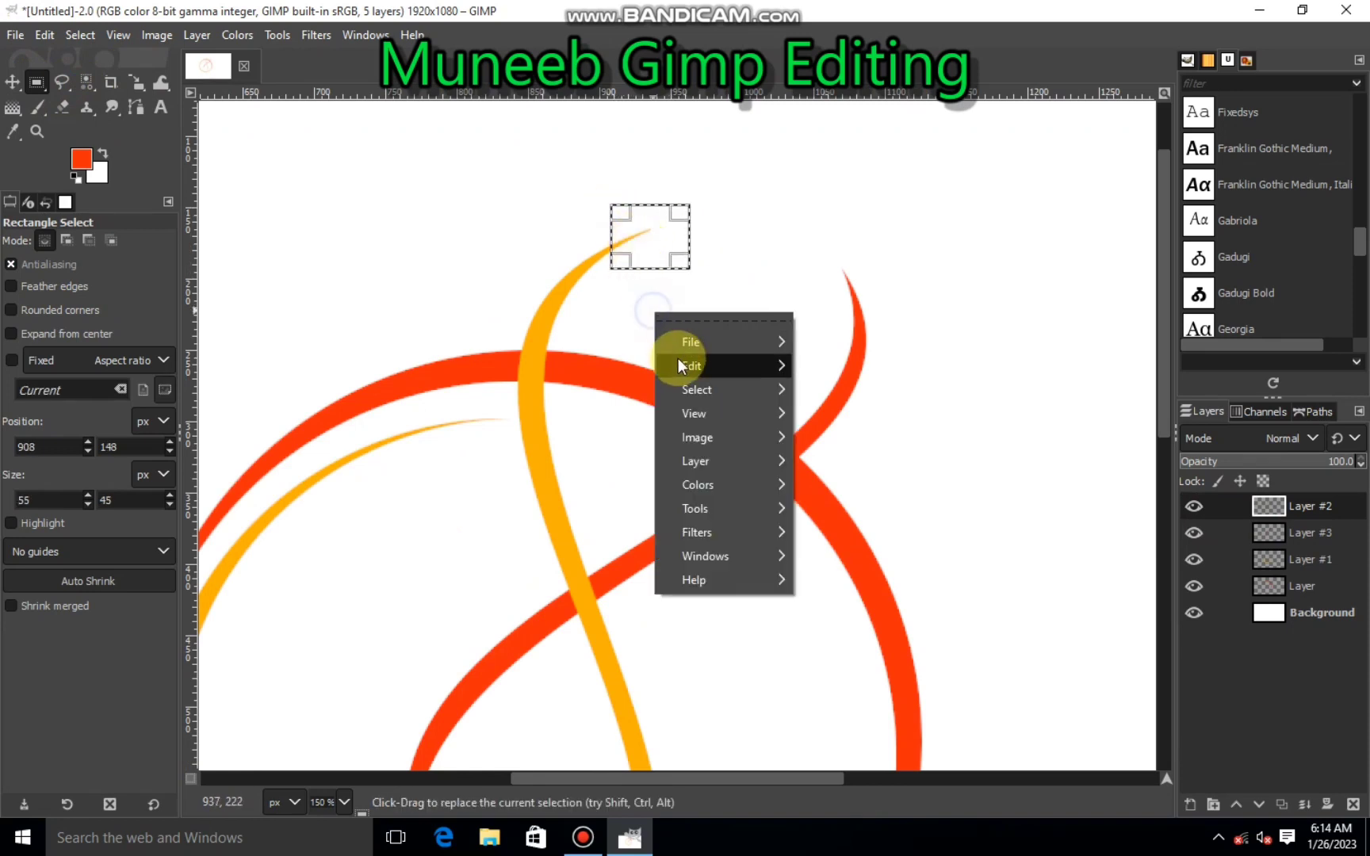
{"action": "left_click", "coordinate": [810, 312]}
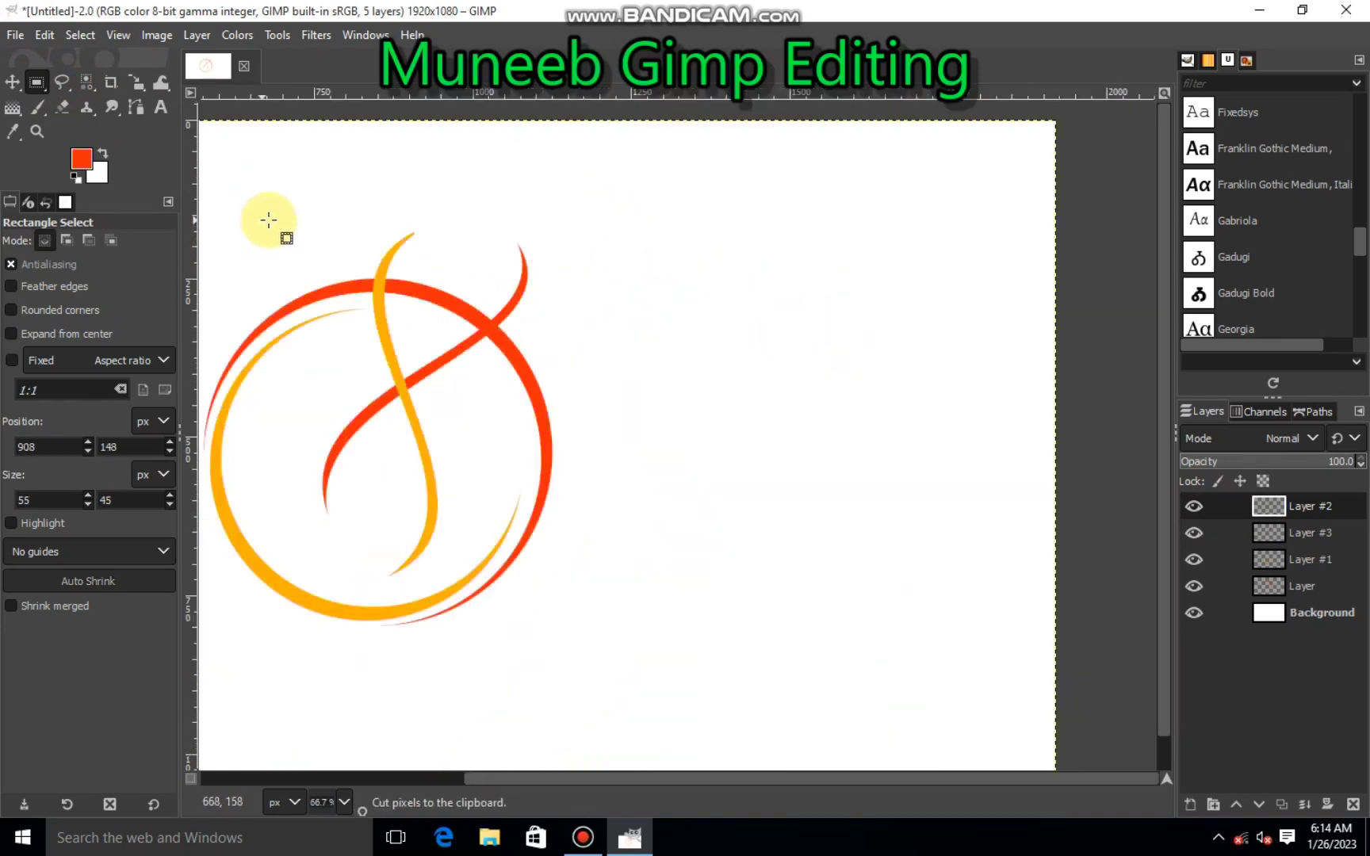
Step: Zoom back out and make Layer #2 the active layer again
{"action": "scroll", "coordinate": [257, 215], "scroll_direction": "down", "scroll_amount": 2}
{"action": "key", "text": "Page_Down"}
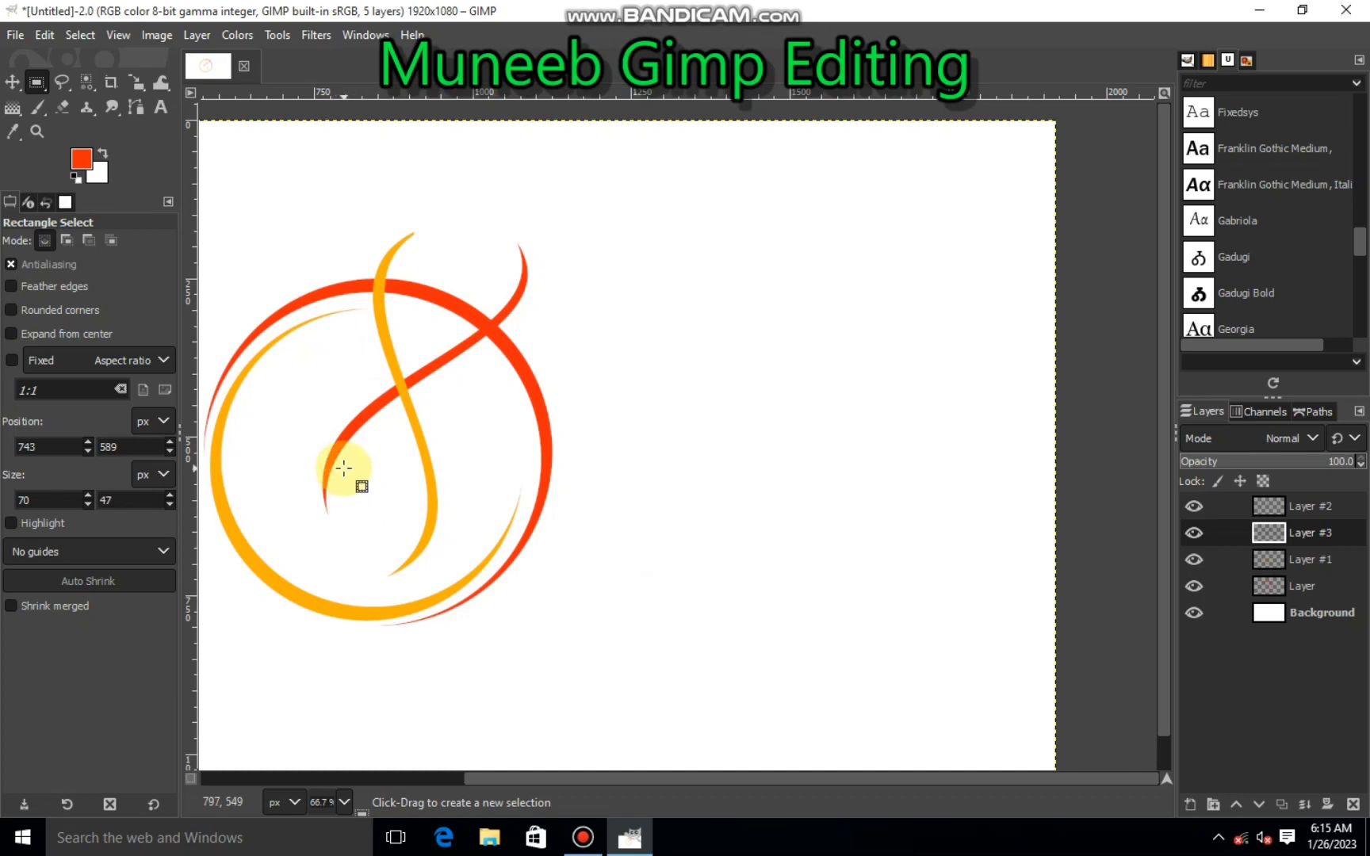
{"action": "left_click", "coordinate": [1292, 516]}
Step: Scale Layer #2 to 1718 × 966 pixels, nudged to stay centred on the logo
{"action": "key", "text": "minus"}
{"action": "key", "text": "shift+s"}
{"action": "left_click", "coordinate": [596, 336]}
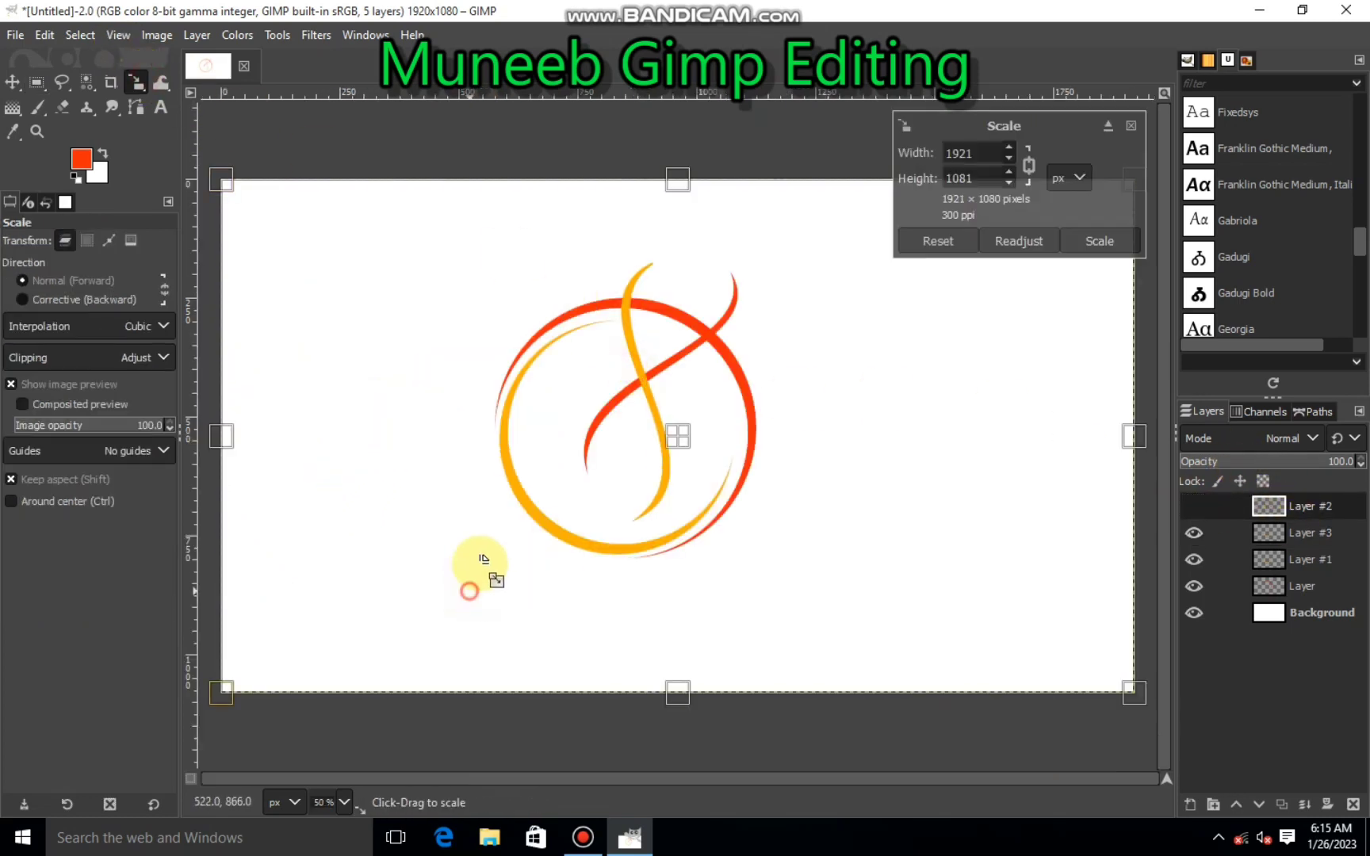
{"action": "mouse_move", "coordinate": [961, 458]}
{"action": "left_mouse_down"}
{"action": "mouse_move", "coordinate": [686, 414]}
{"action": "mouse_move", "coordinate": [682, 426]}
{"action": "left_mouse_up"}
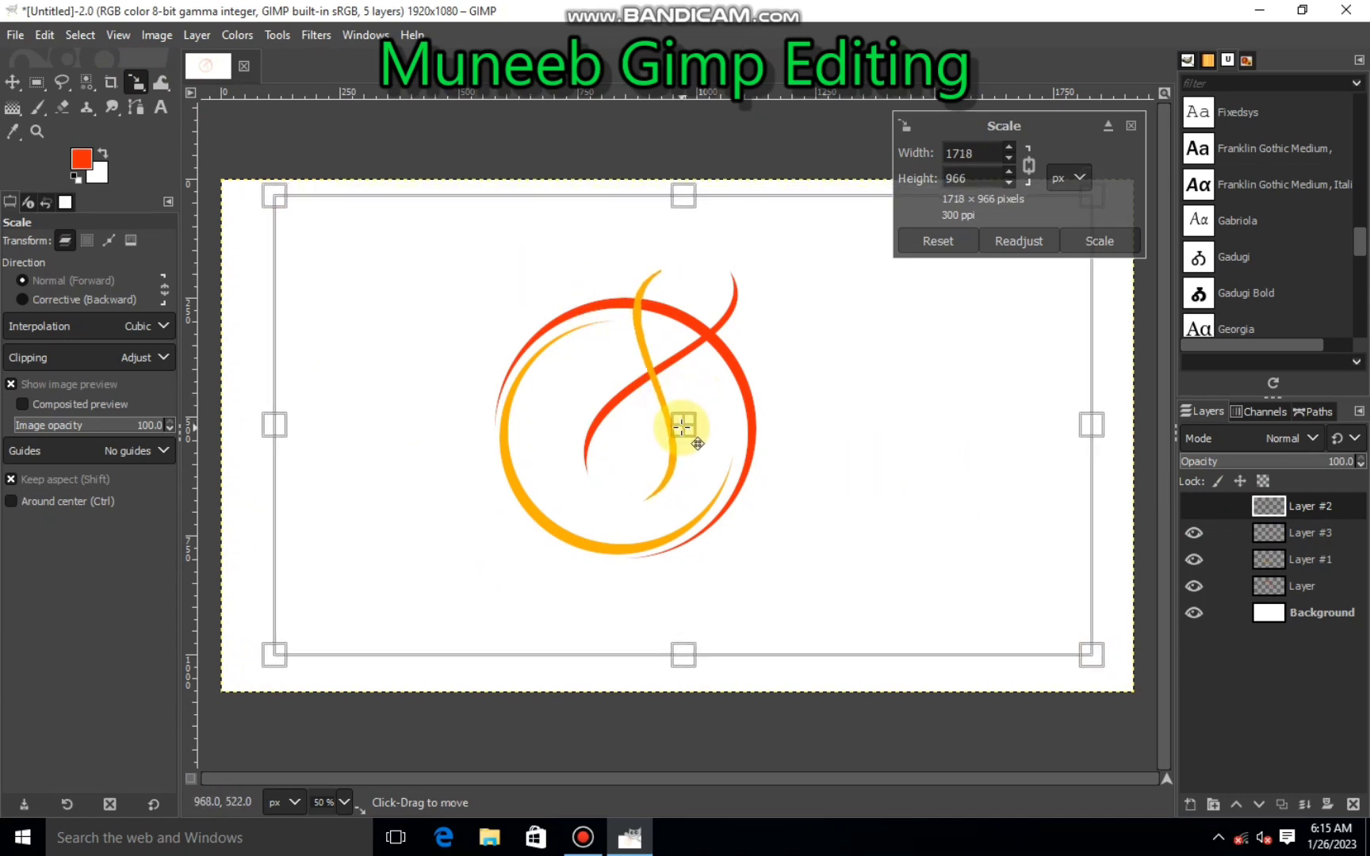
{"action": "left_click_drag", "start_coordinate": [681, 427], "coordinate": [689, 419]}
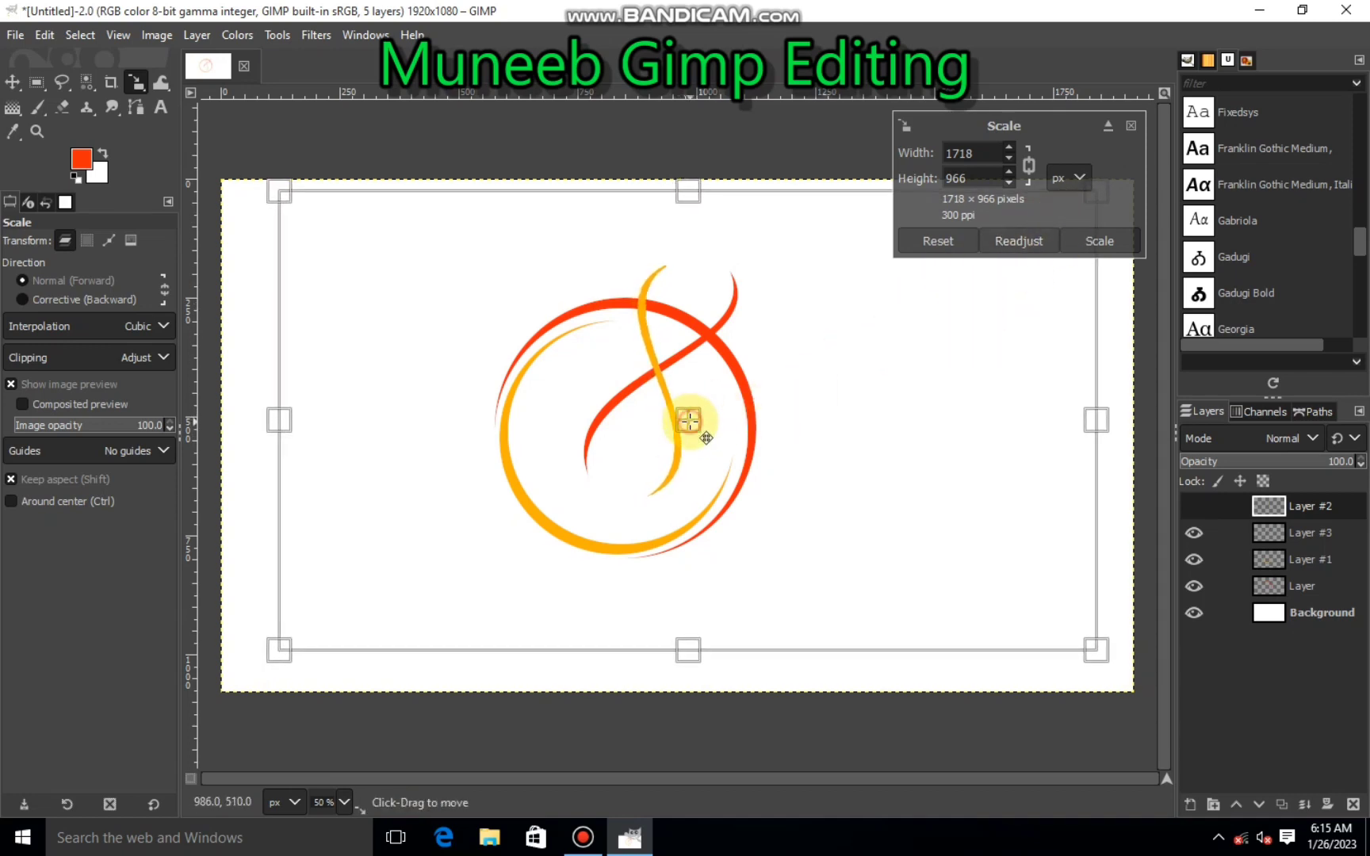
{"action": "key", "text": "Return"}
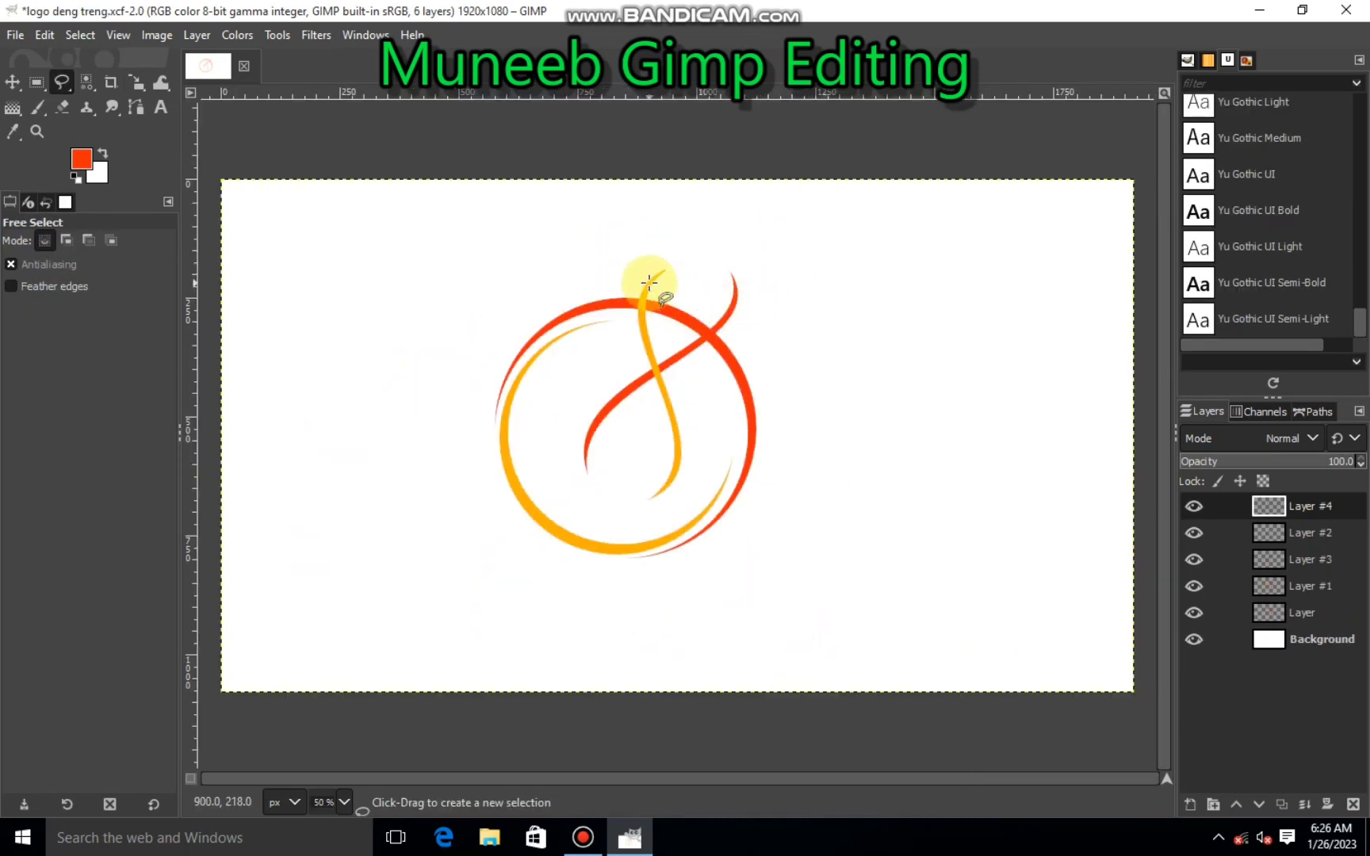
Step: Outline a thin slanted bar on Layer #4 from the yellow strand's tip to the red strand's tip
{"action": "left_click", "coordinate": [658, 276]}
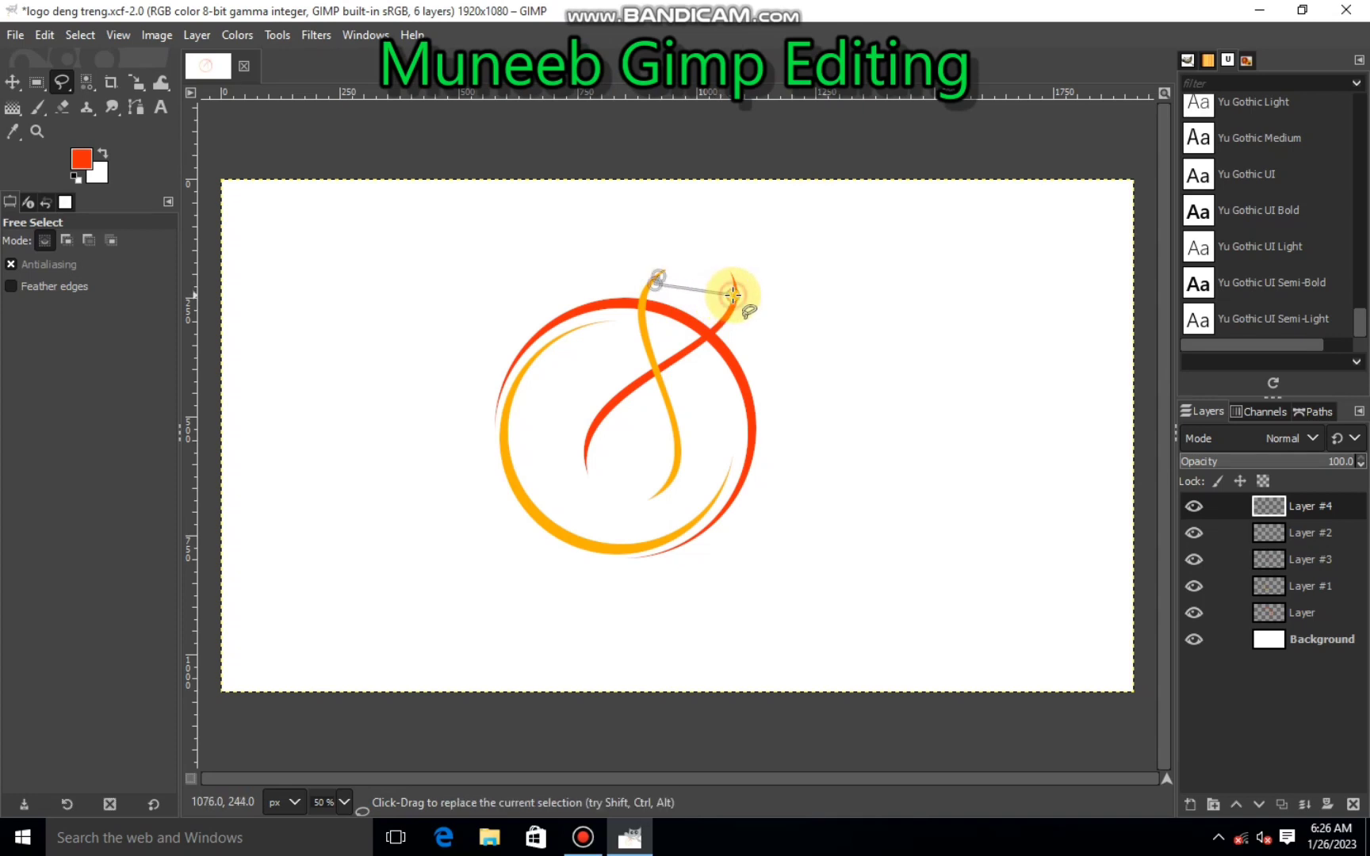
{"action": "scroll", "coordinate": [732, 295], "scroll_direction": "up", "scroll_amount": 2}
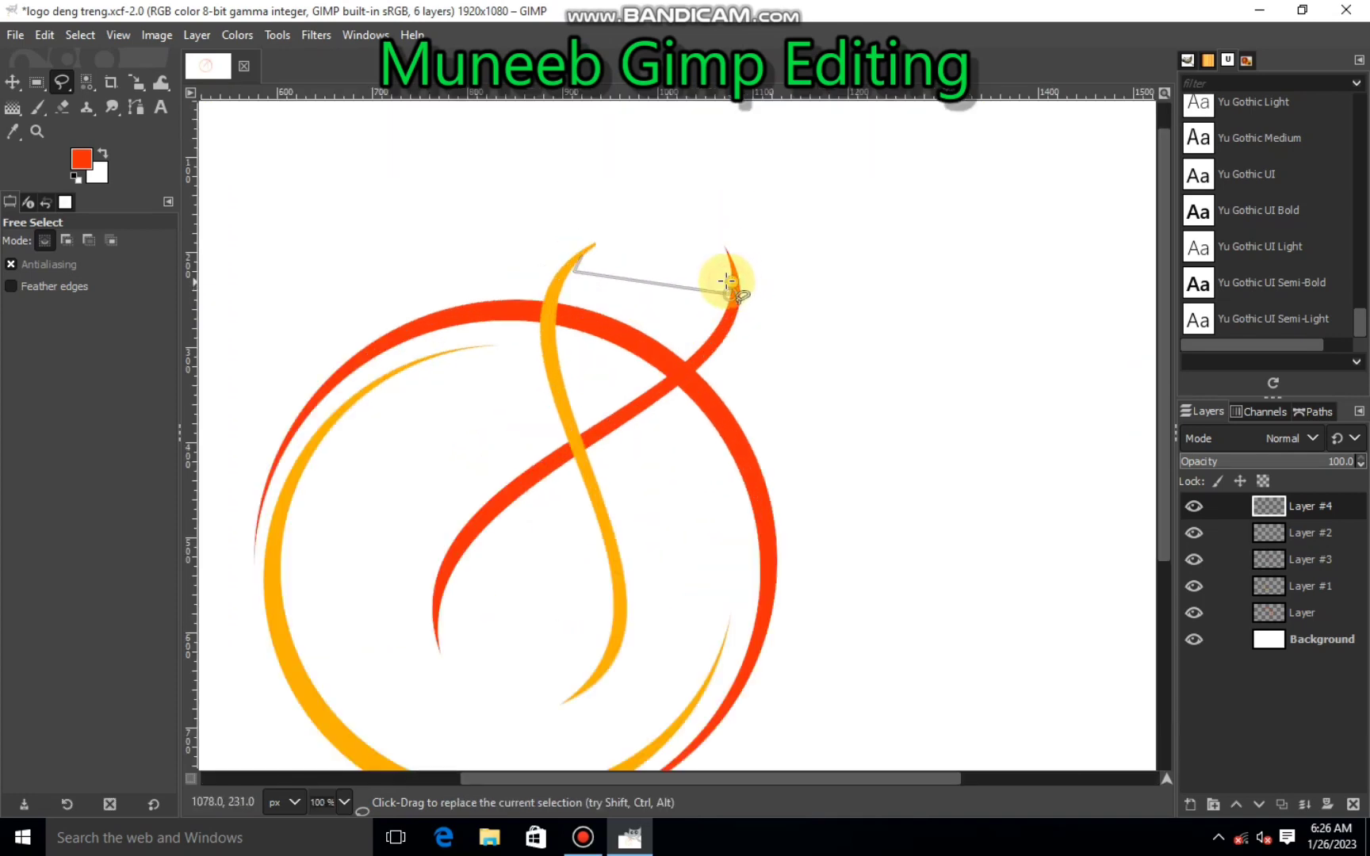
{"action": "left_click", "coordinate": [726, 282]}
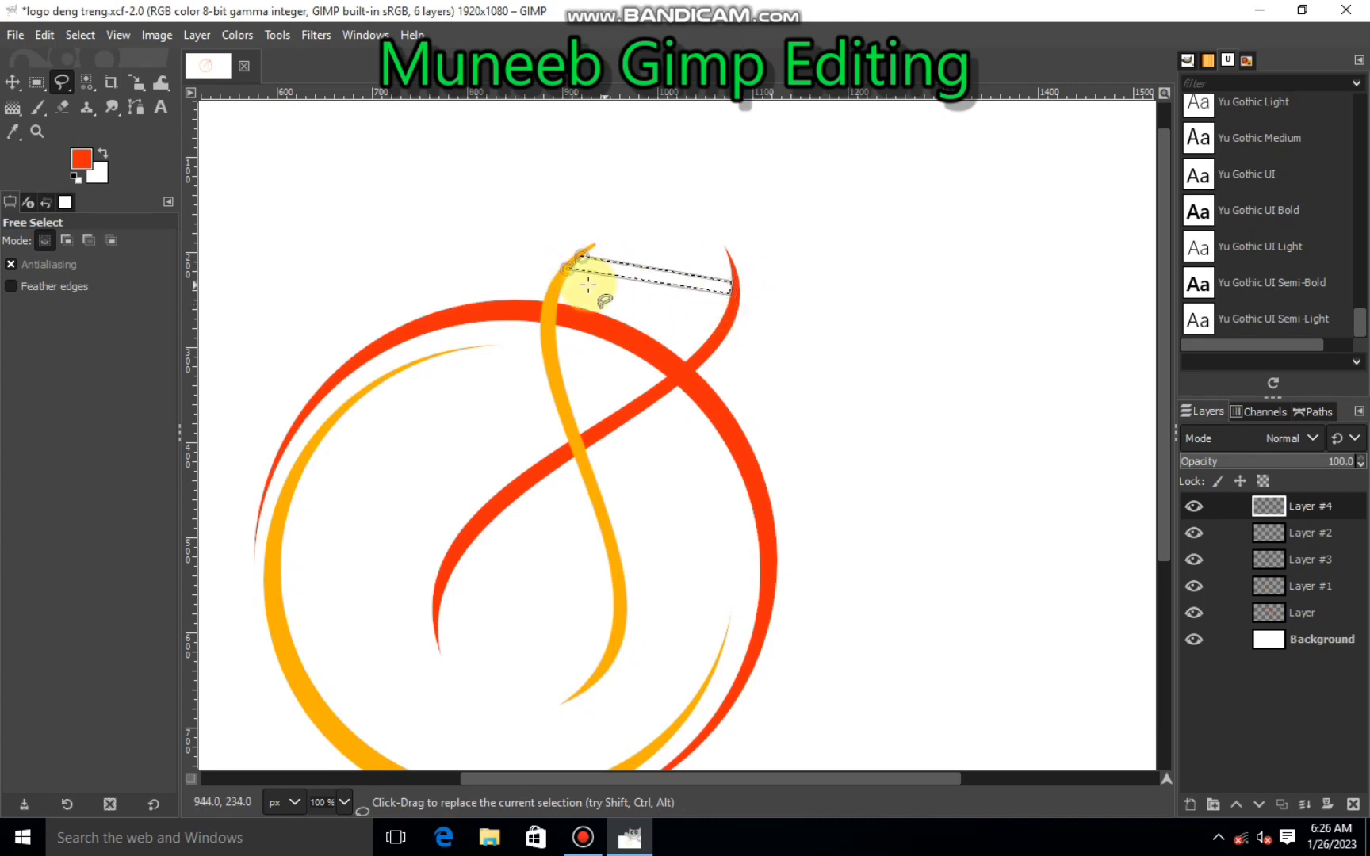
{"action": "left_click", "coordinate": [564, 270]}
{"action": "left_click_drag", "start_coordinate": [569, 264], "coordinate": [731, 292]}
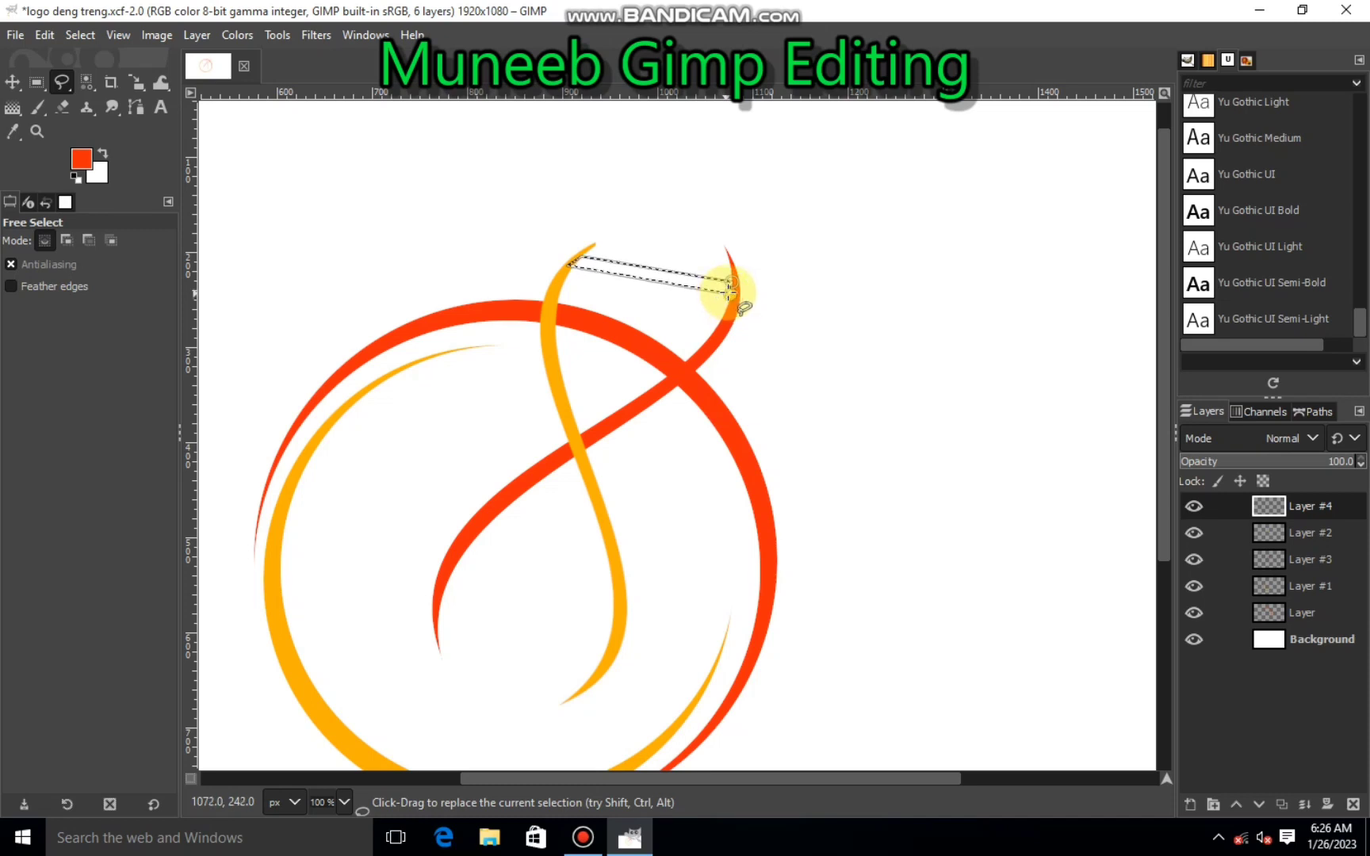
Step: Fill the bar selection with the red foreground colour and clear the selection
{"action": "scroll", "coordinate": [722, 286], "scroll_direction": "down", "scroll_amount": 1, "text": "ctrl"}
{"action": "scroll", "coordinate": [714, 285], "scroll_direction": "down", "scroll_amount": 1, "text": "ctrl"}
{"action": "right_click", "coordinate": [706, 284]}
{"action": "mouse_move", "coordinate": [742, 336]}
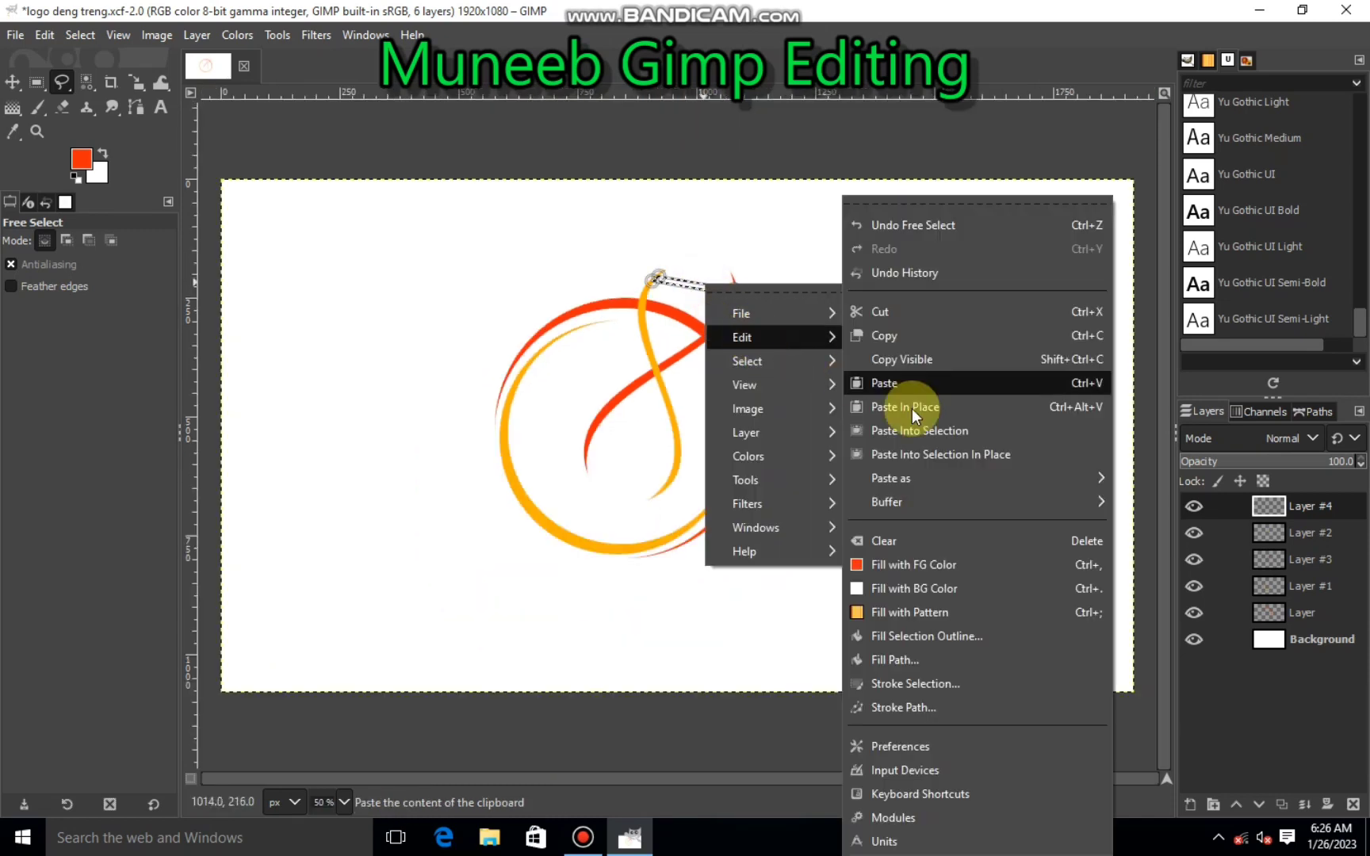
{"action": "left_click", "coordinate": [923, 565]}
{"action": "left_click", "coordinate": [80, 35]}
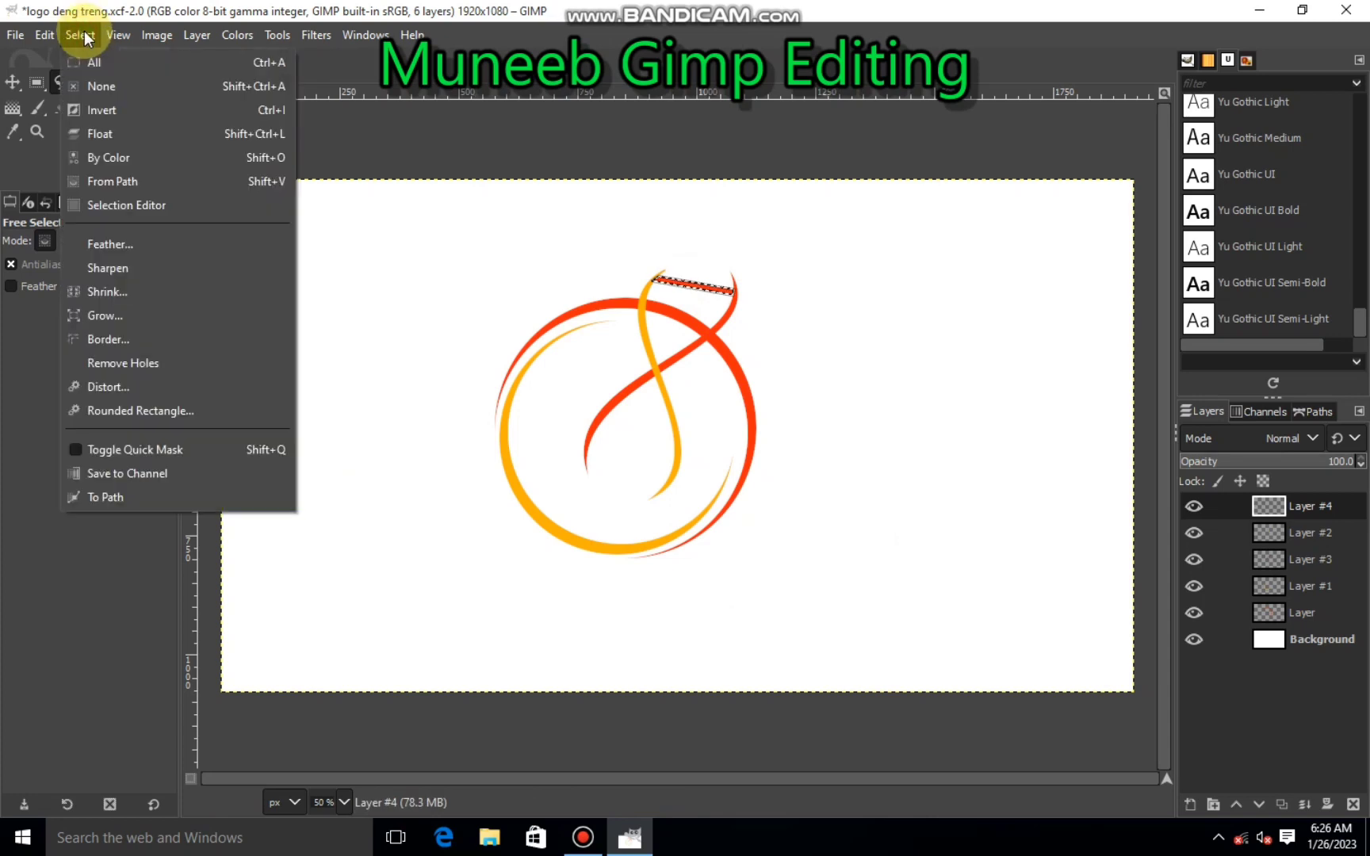
{"action": "left_click", "coordinate": [98, 85]}
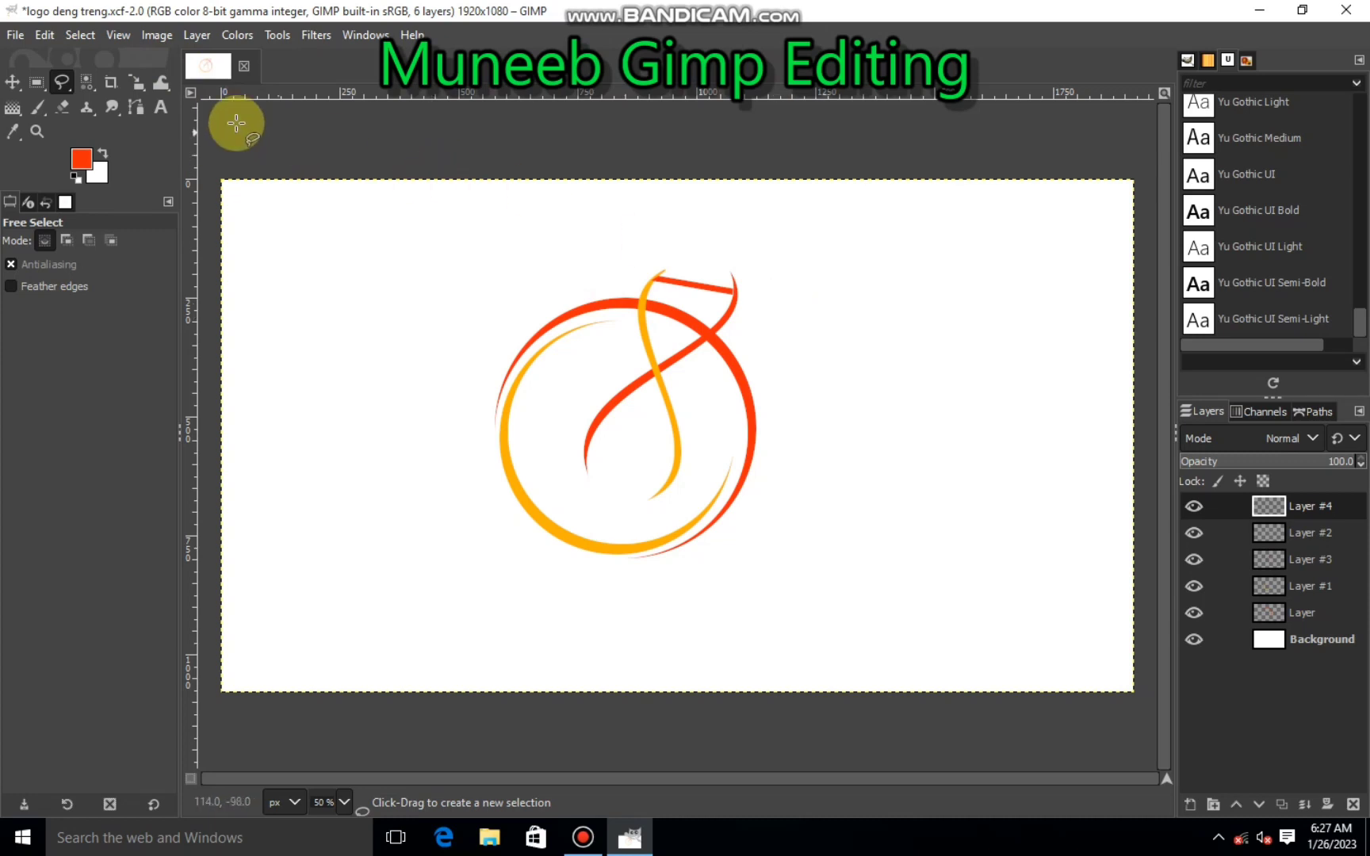
Step: Fuzzy-select the red rung, copy it and paste it as a new layer
{"action": "left_click", "coordinate": [82, 86]}
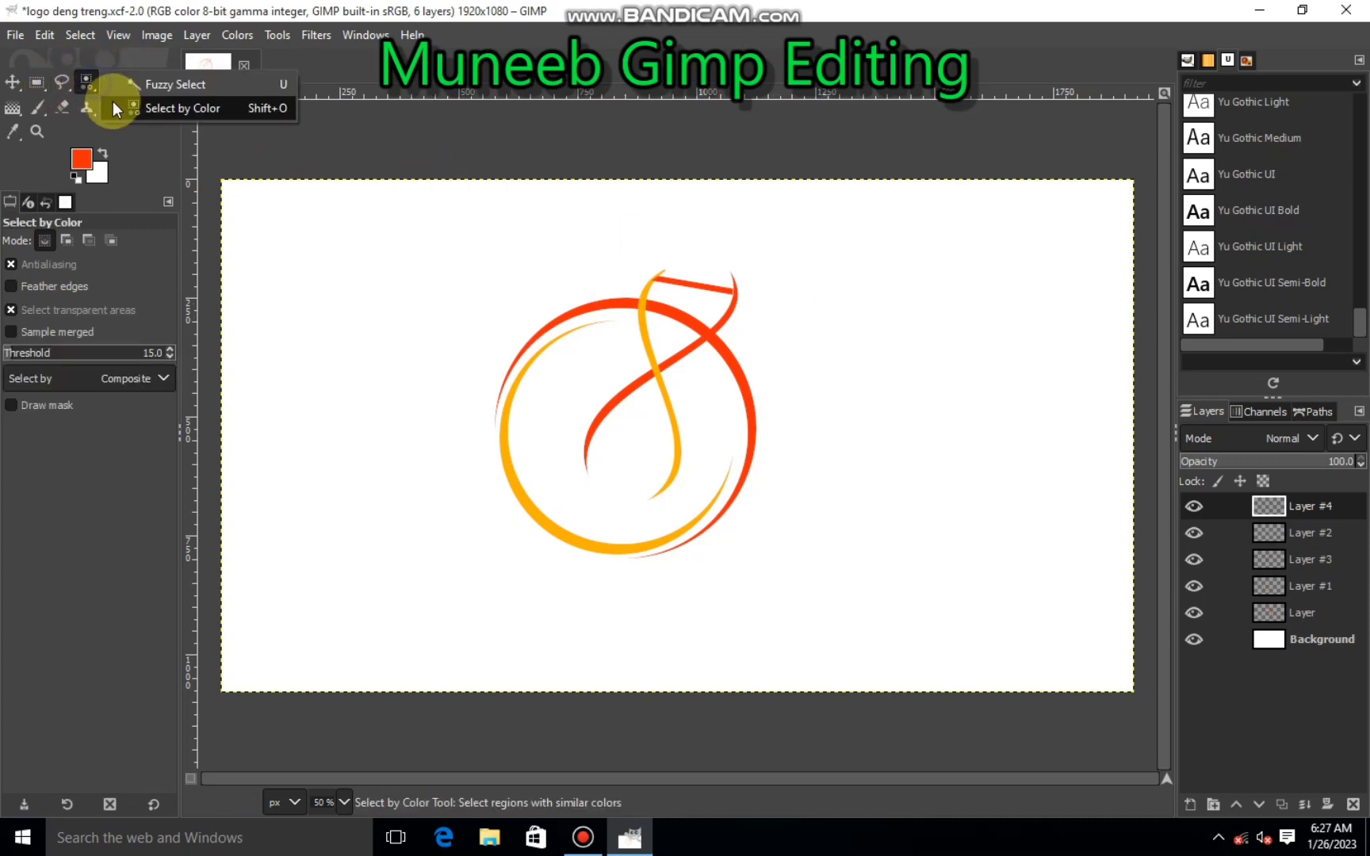
{"action": "left_click", "coordinate": [130, 86]}
{"action": "left_click", "coordinate": [722, 287]}
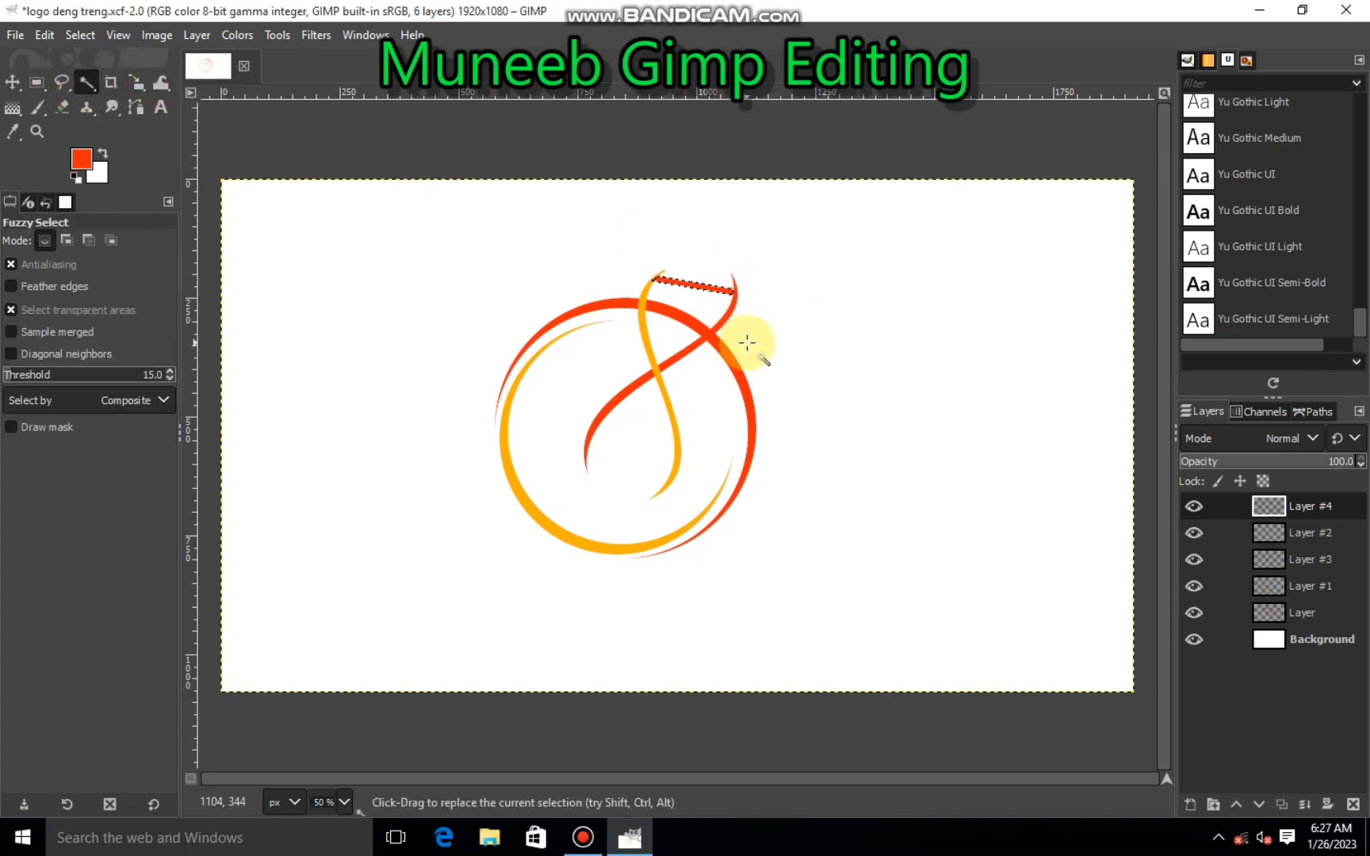
{"action": "key", "text": "ctrl+c"}
{"action": "key", "text": "ctrl+v"}
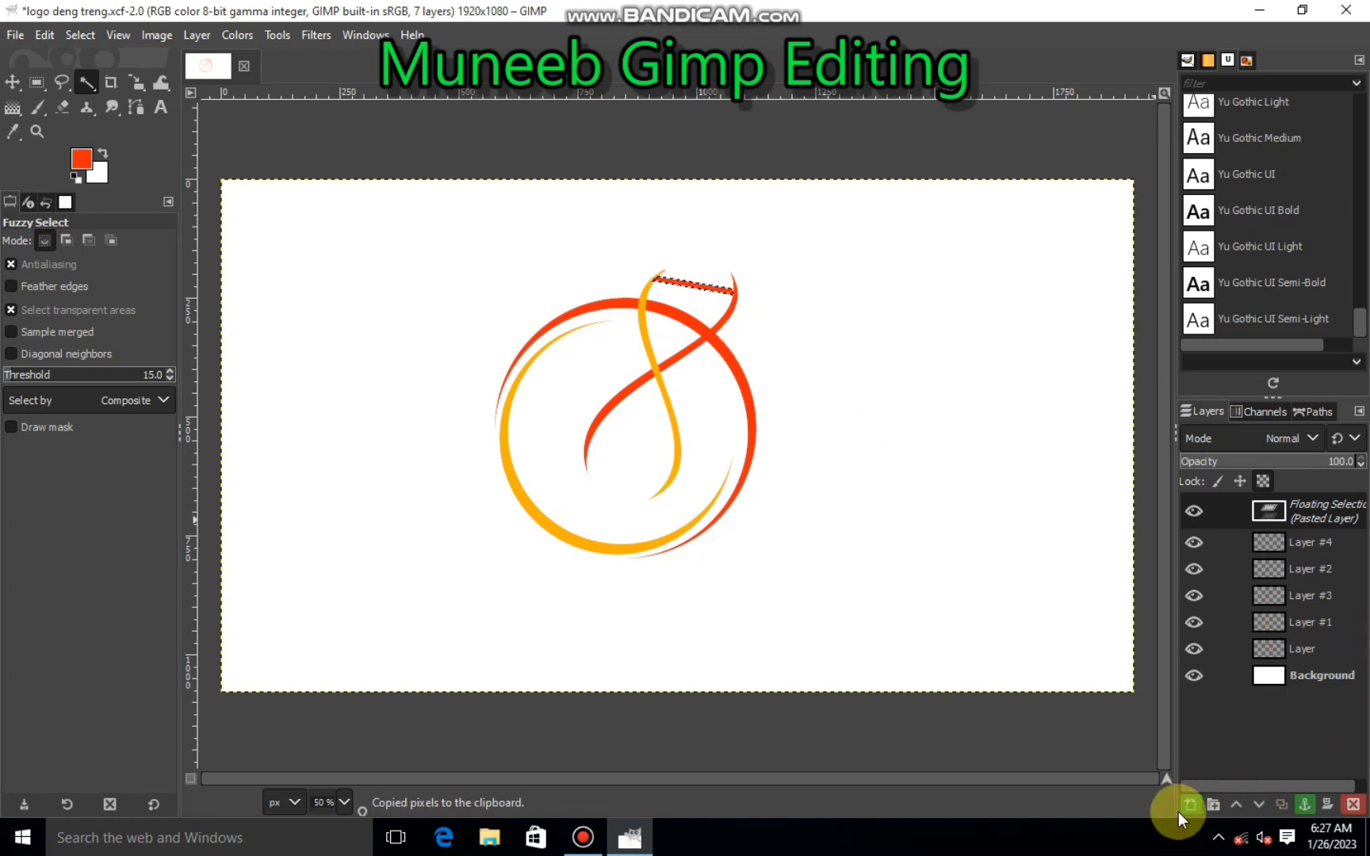
{"action": "left_click", "coordinate": [1187, 806]}
Step: Scale the pasted rung slightly to 180×43
{"action": "left_click", "coordinate": [156, 79]}
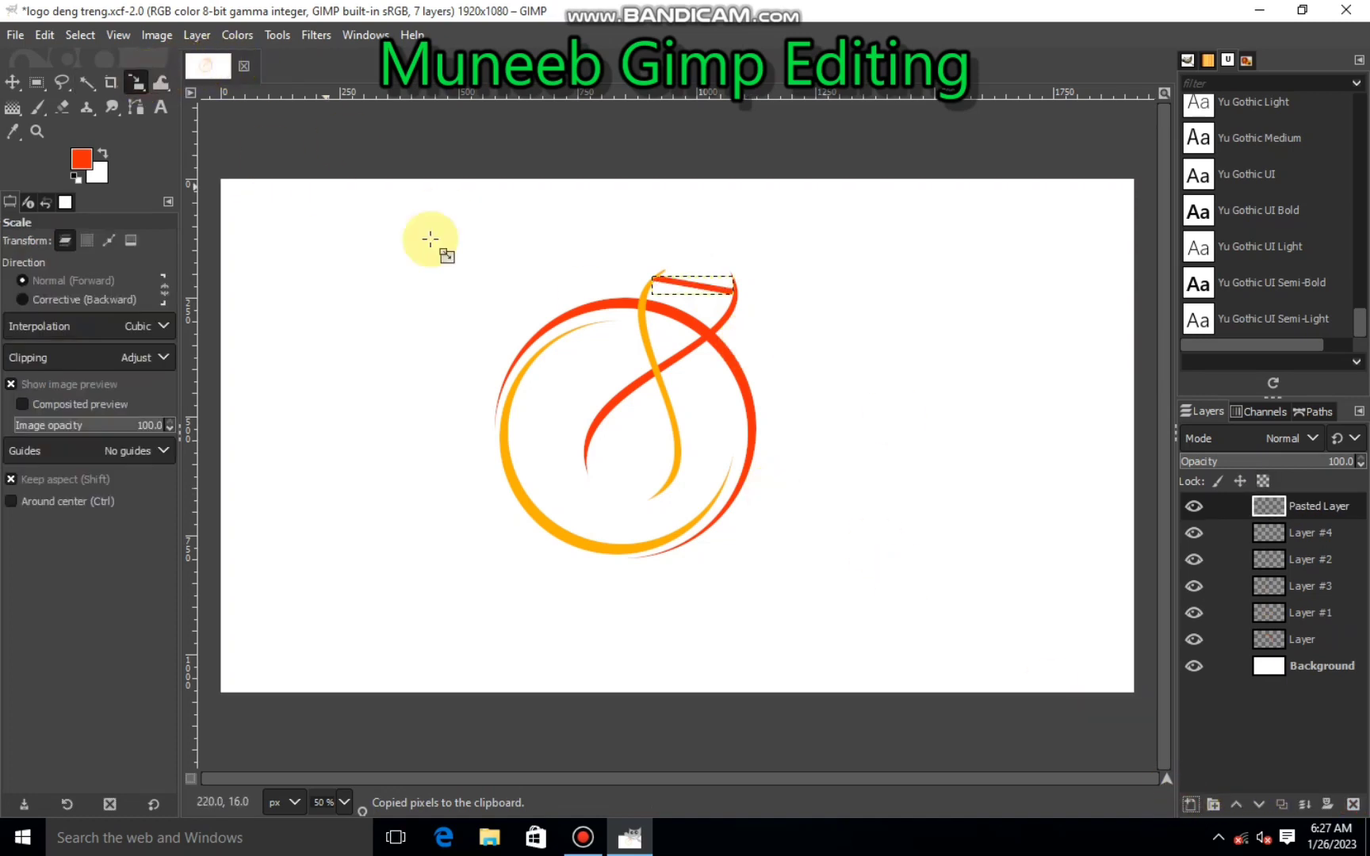
{"action": "left_click", "coordinate": [689, 288]}
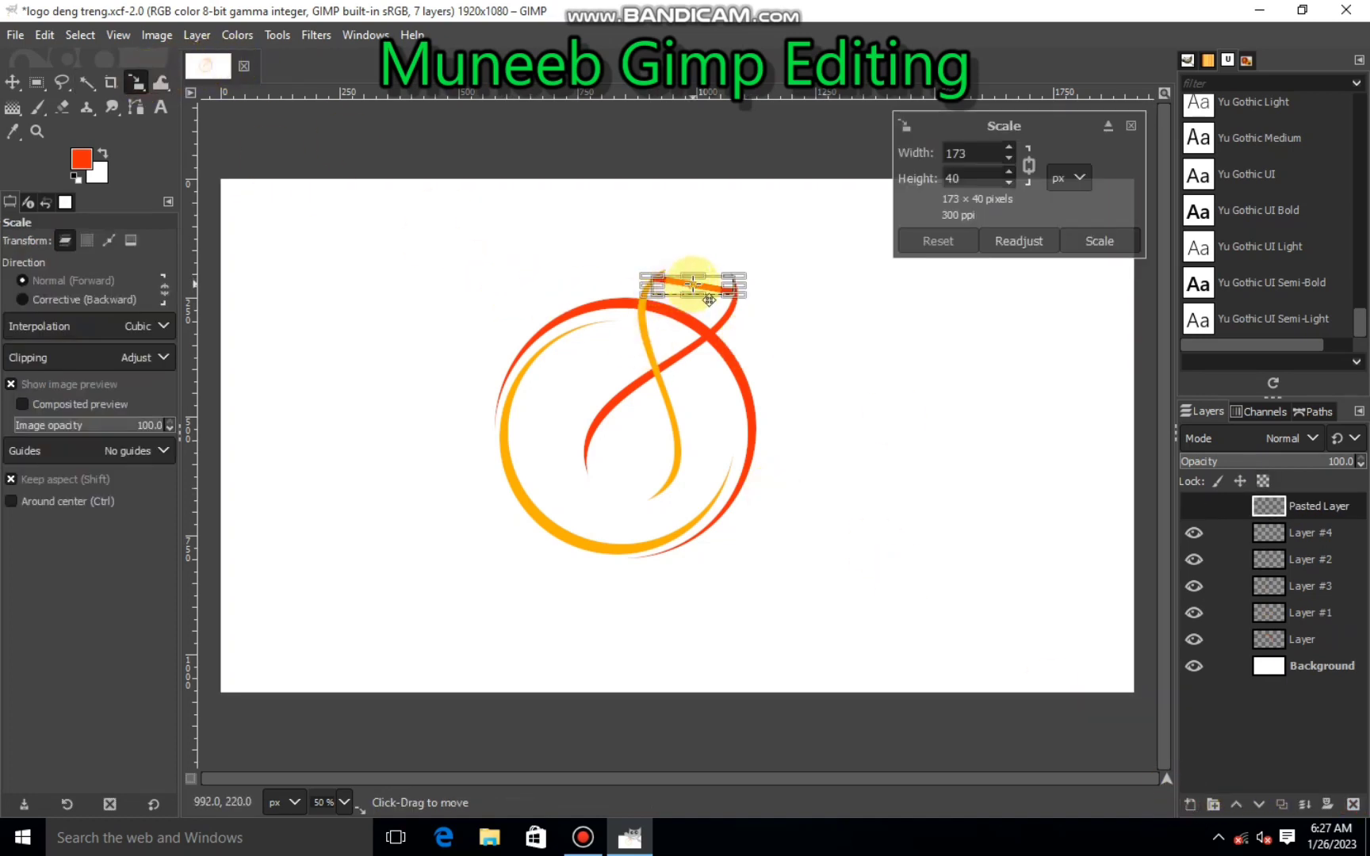
{"action": "key", "text": "1"}
{"action": "left_click_drag", "start_coordinate": [700, 306], "coordinate": [694, 332]}
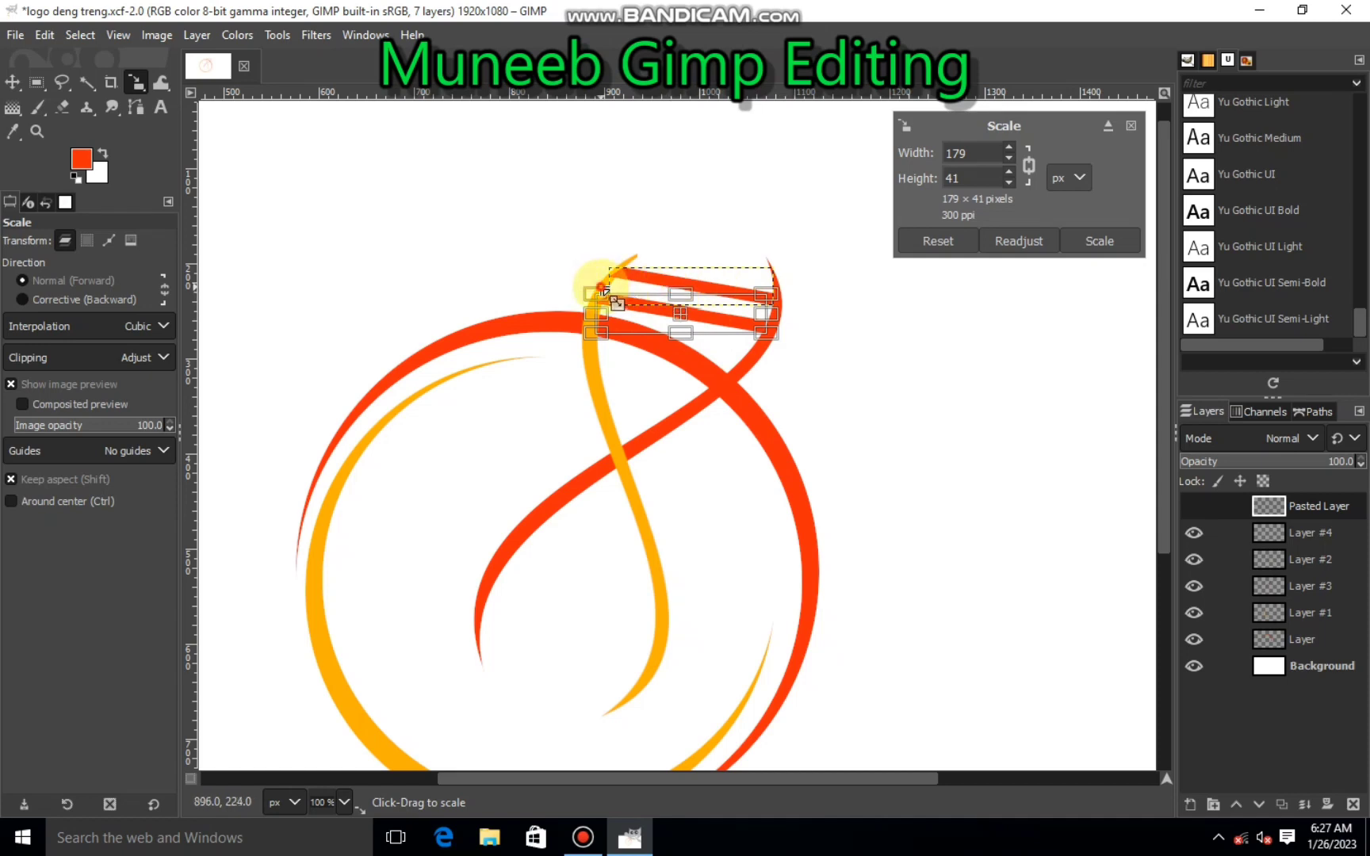
{"action": "left_click_drag", "start_coordinate": [597, 290], "coordinate": [595, 289]}
{"action": "left_click", "coordinate": [1084, 242]}
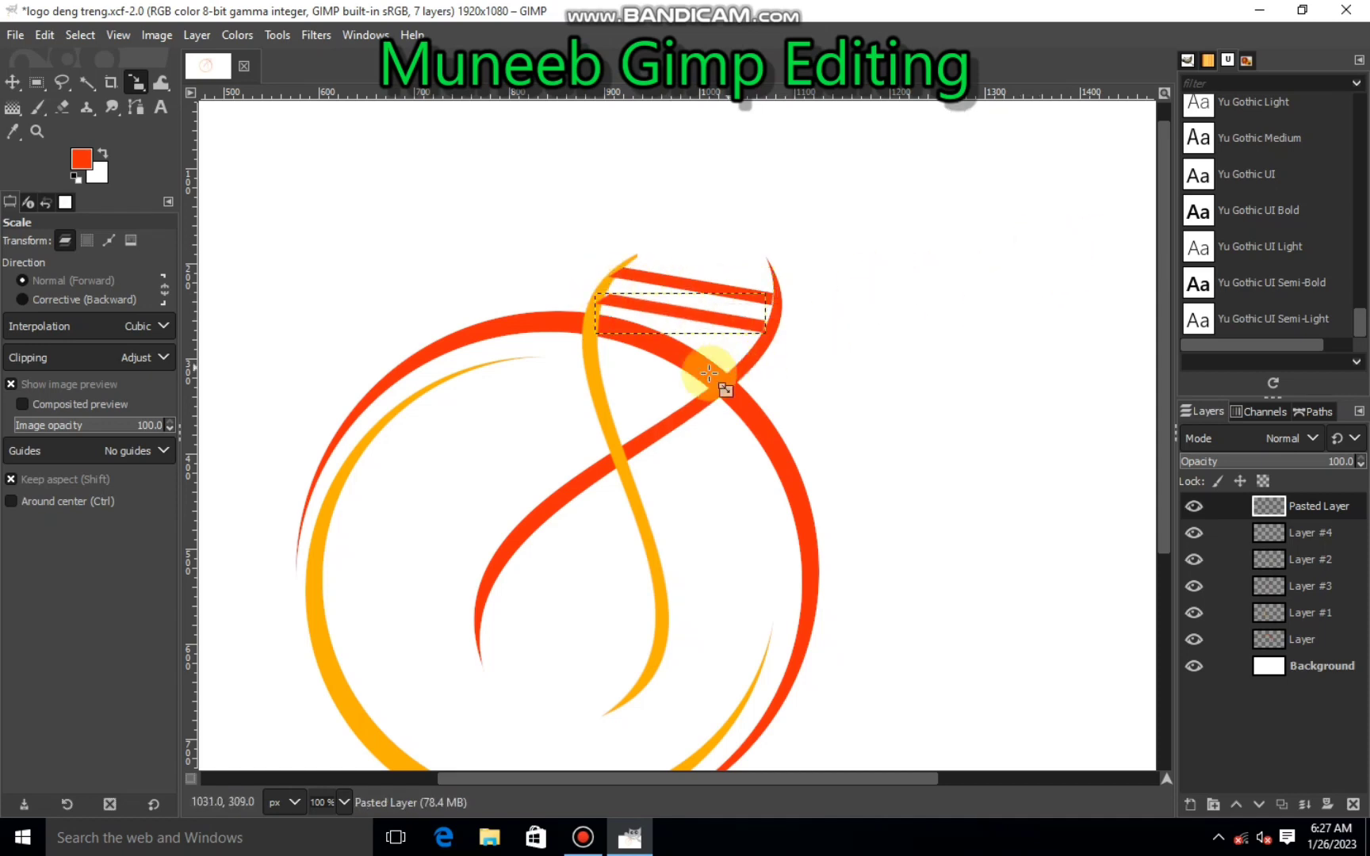
Step: Copy and paste the rung, move the copy just below the first, and make it a layer
{"action": "right_click", "coordinate": [721, 341]}
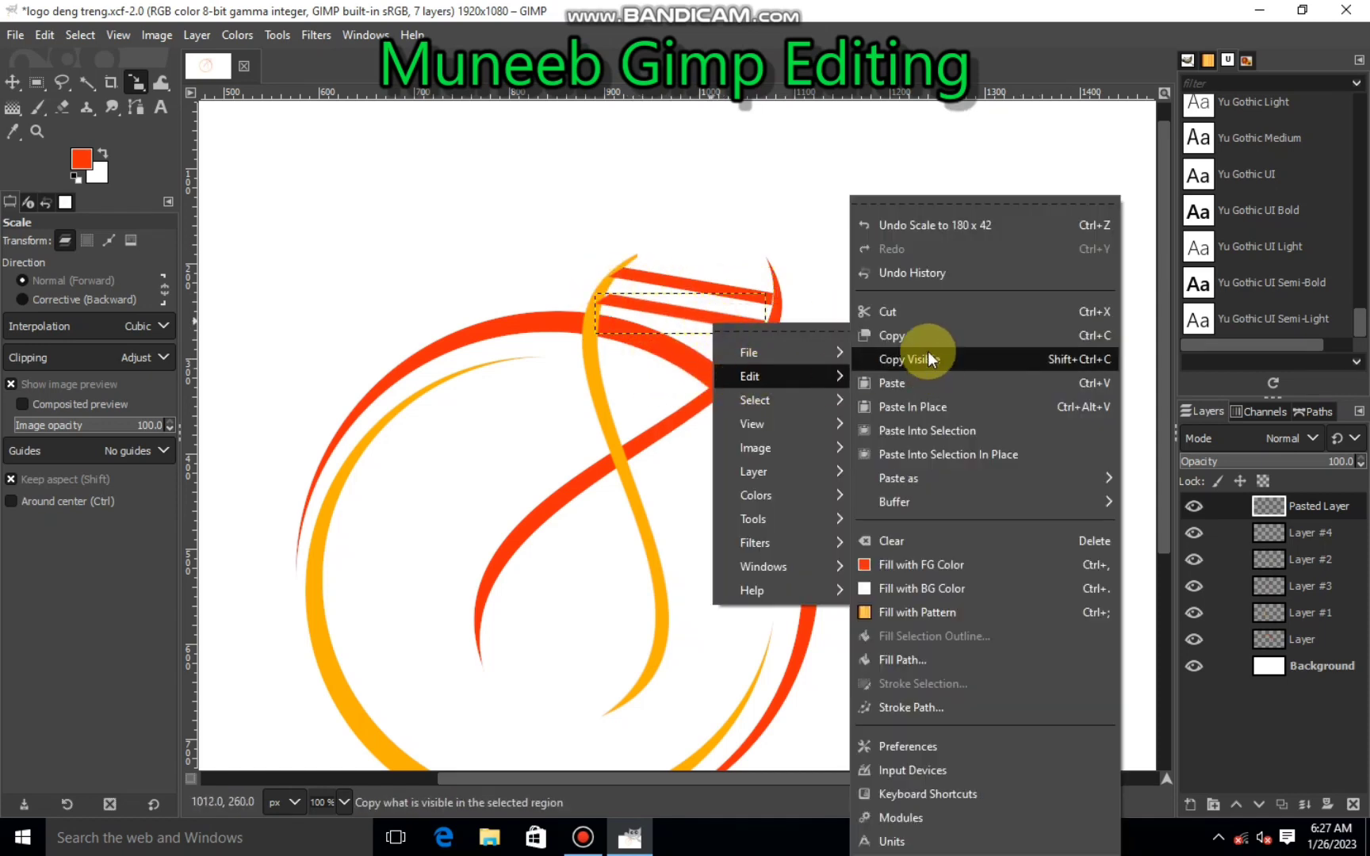
{"action": "left_click", "coordinate": [898, 329]}
{"action": "right_click", "coordinate": [721, 366]}
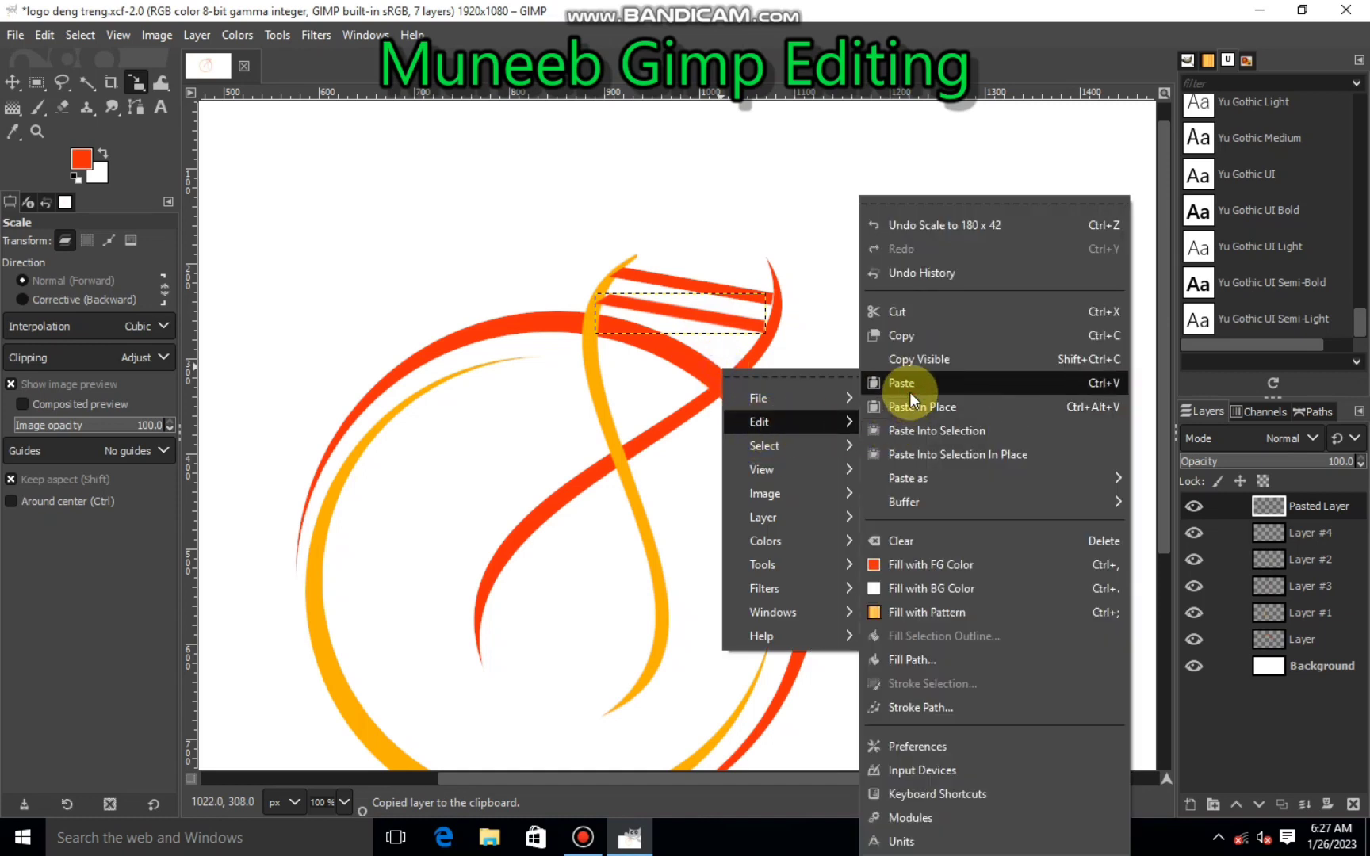
{"action": "left_click", "coordinate": [908, 391]}
{"action": "left_click", "coordinate": [675, 327]}
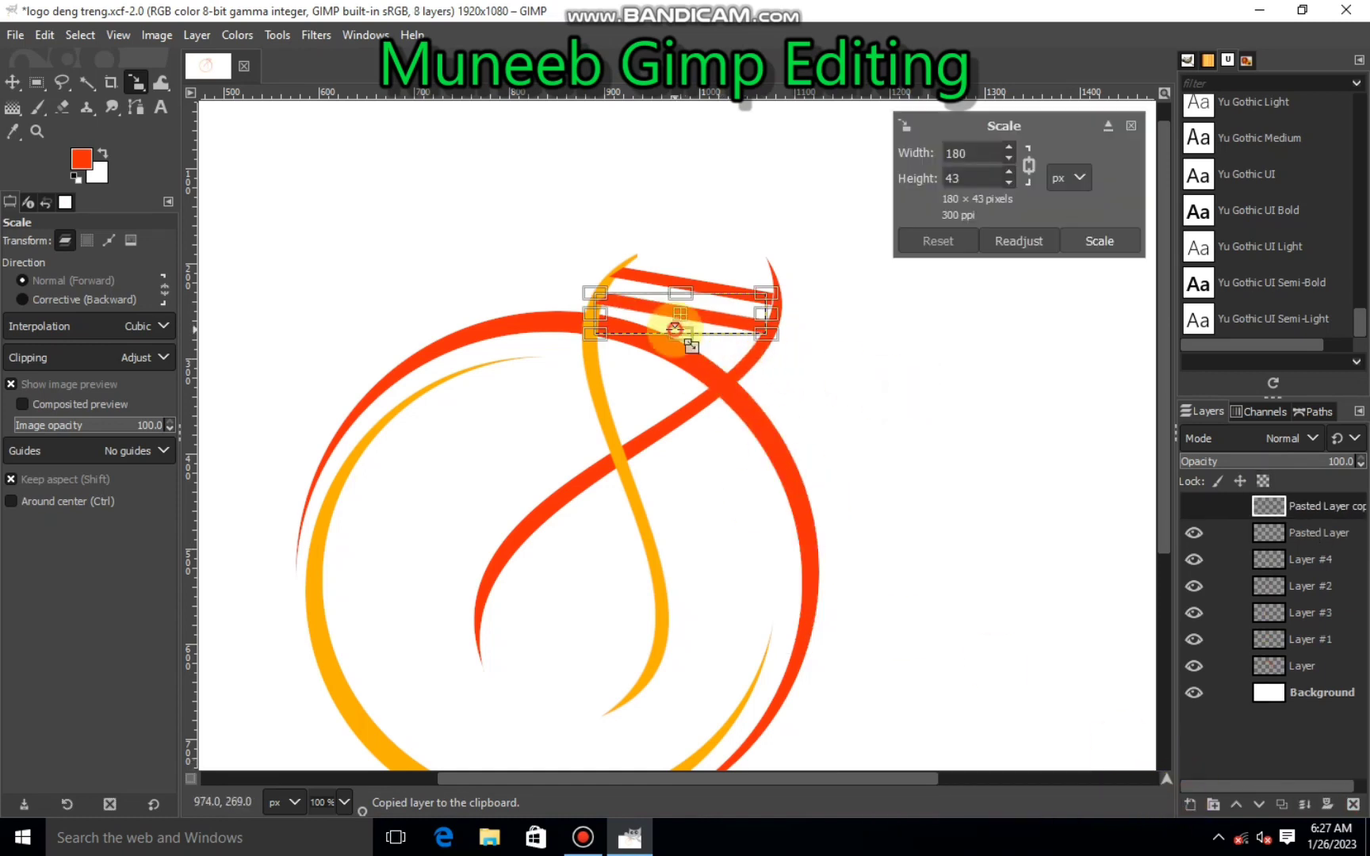
{"action": "left_click_drag", "start_coordinate": [680, 315], "coordinate": [671, 342]}
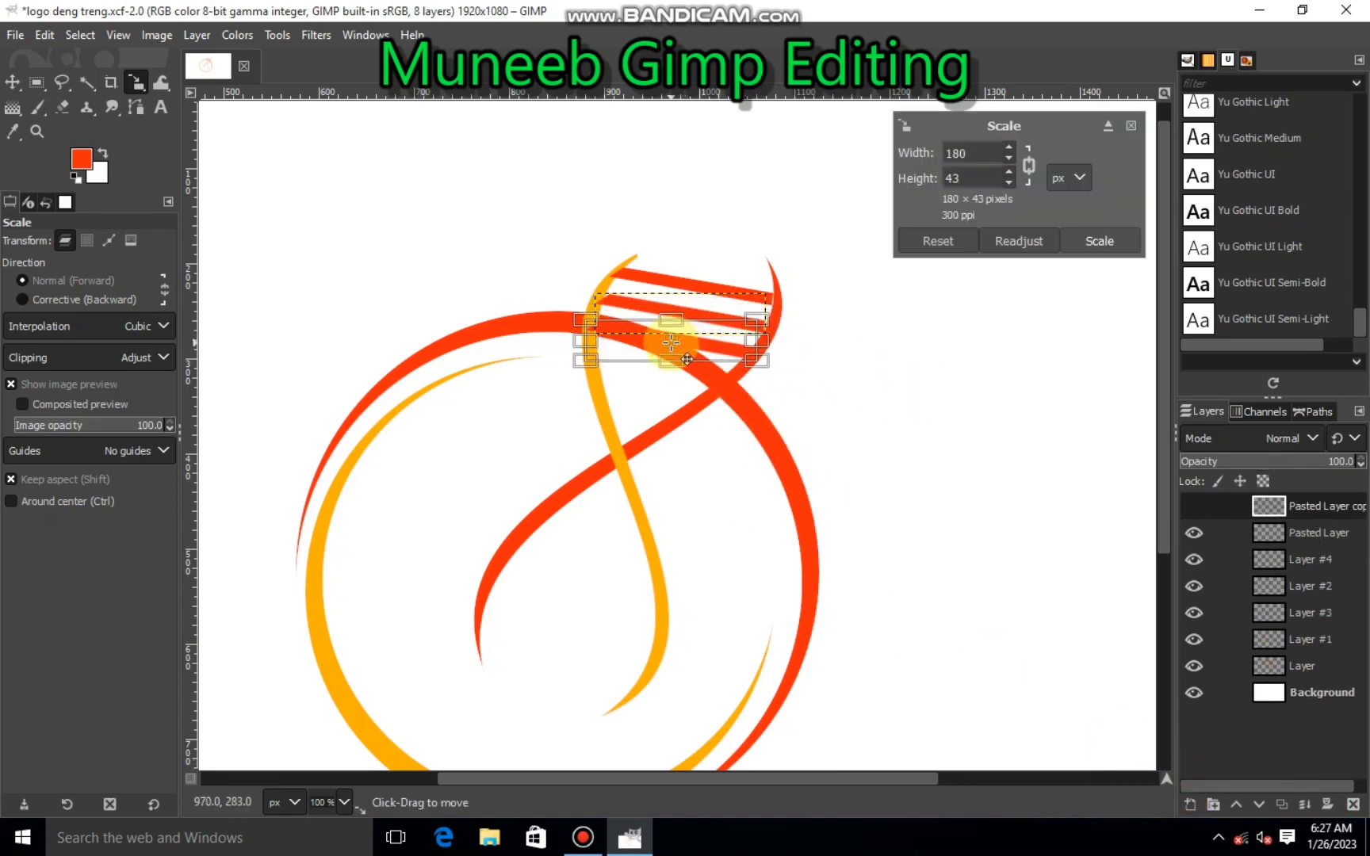
{"action": "left_click", "coordinate": [1088, 239]}
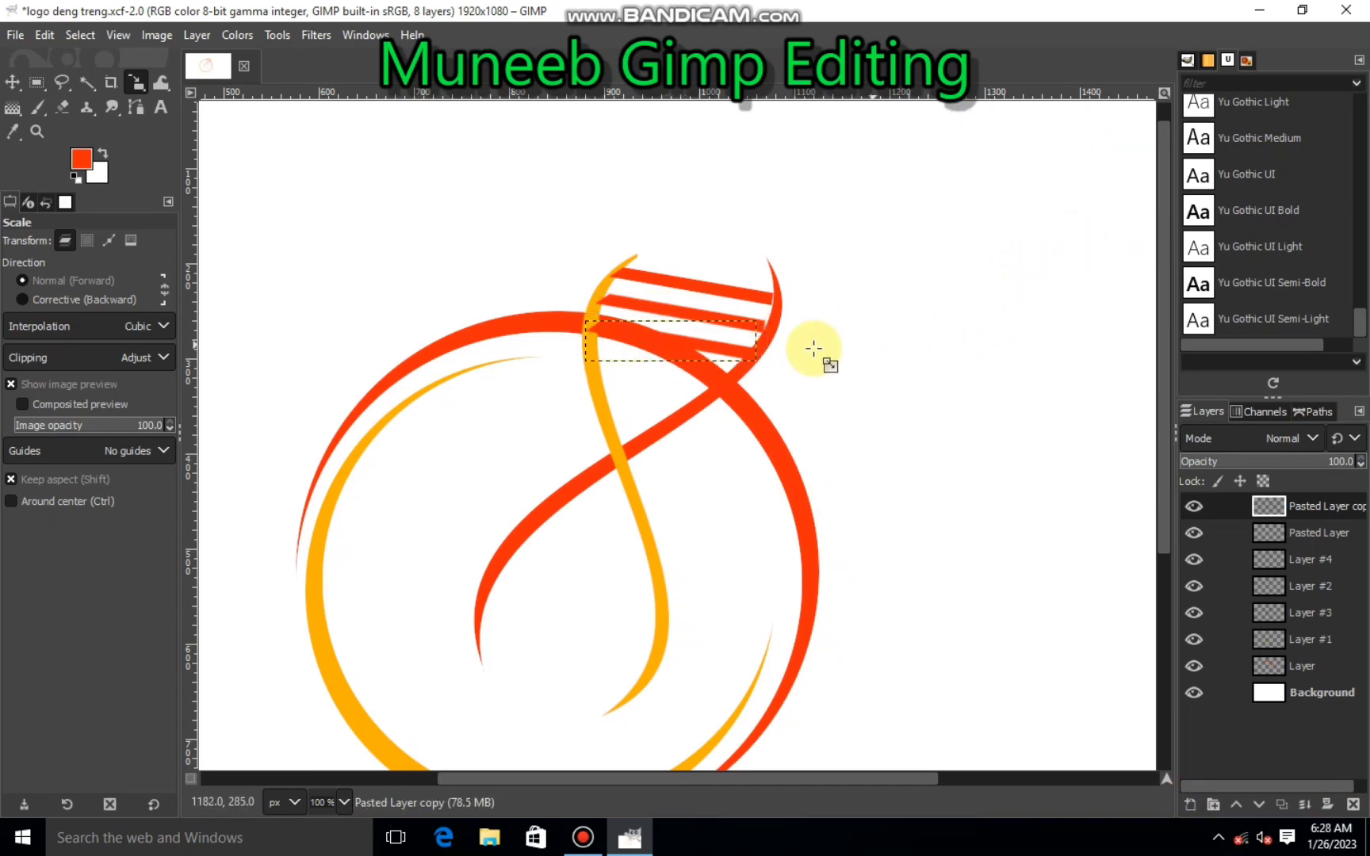
{"action": "left_click", "coordinate": [1183, 809]}
{"action": "left_click", "coordinate": [1272, 793]}
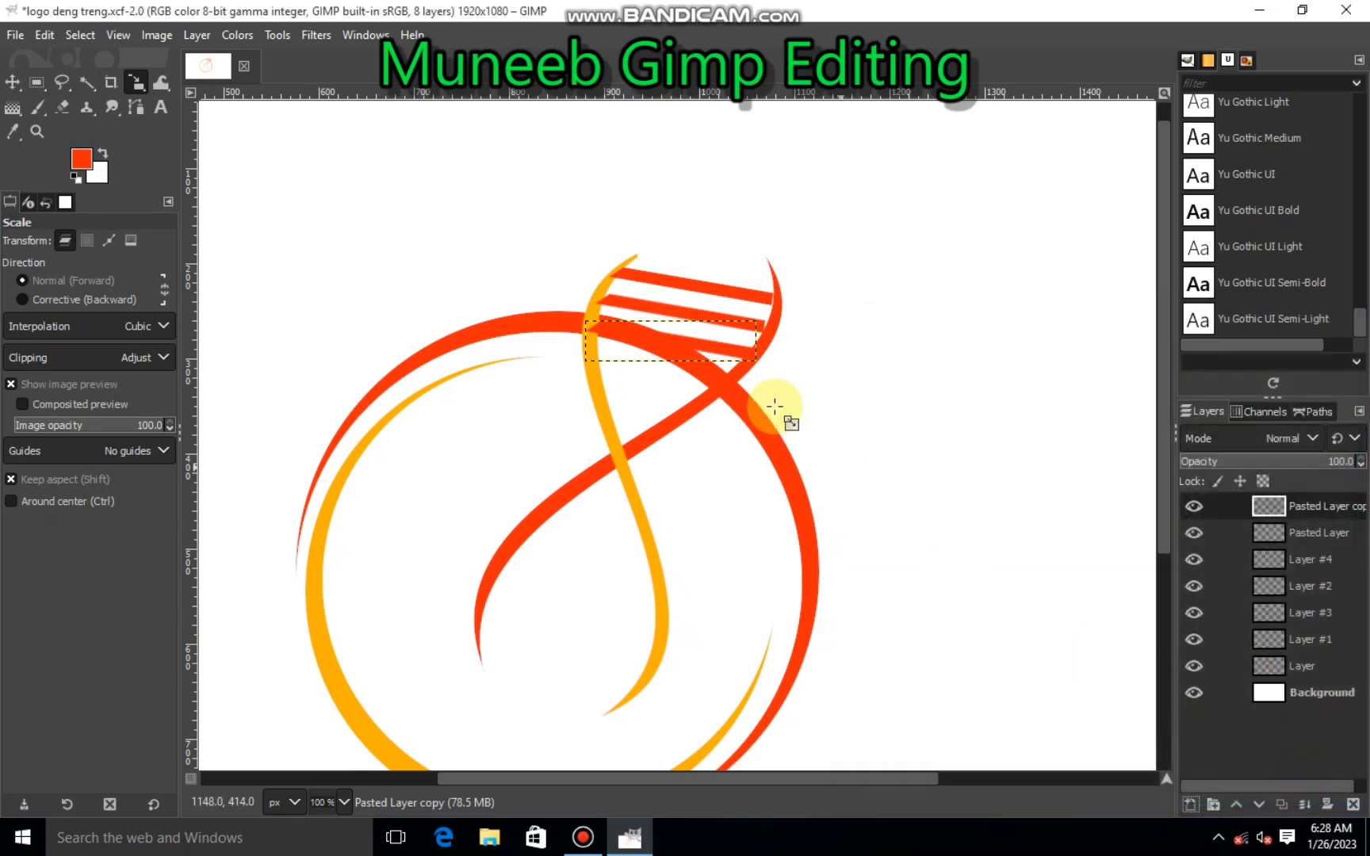
{"action": "right_click", "coordinate": [705, 364]}
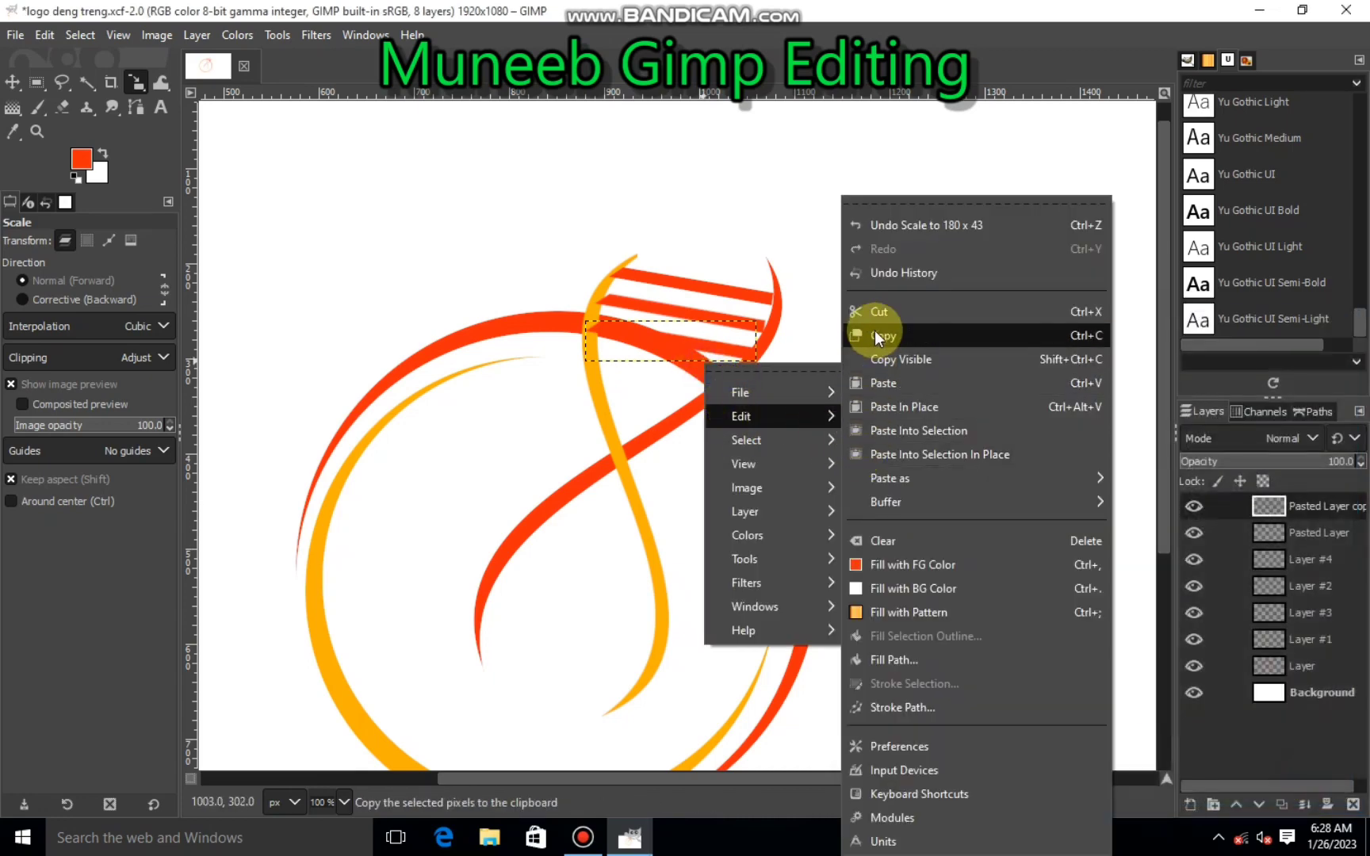
Step: Paste another rung copy lower down the helix and make it its own layer
{"action": "left_click", "coordinate": [875, 335]}
{"action": "right_click", "coordinate": [786, 395]}
{"action": "left_click", "coordinate": [973, 418]}
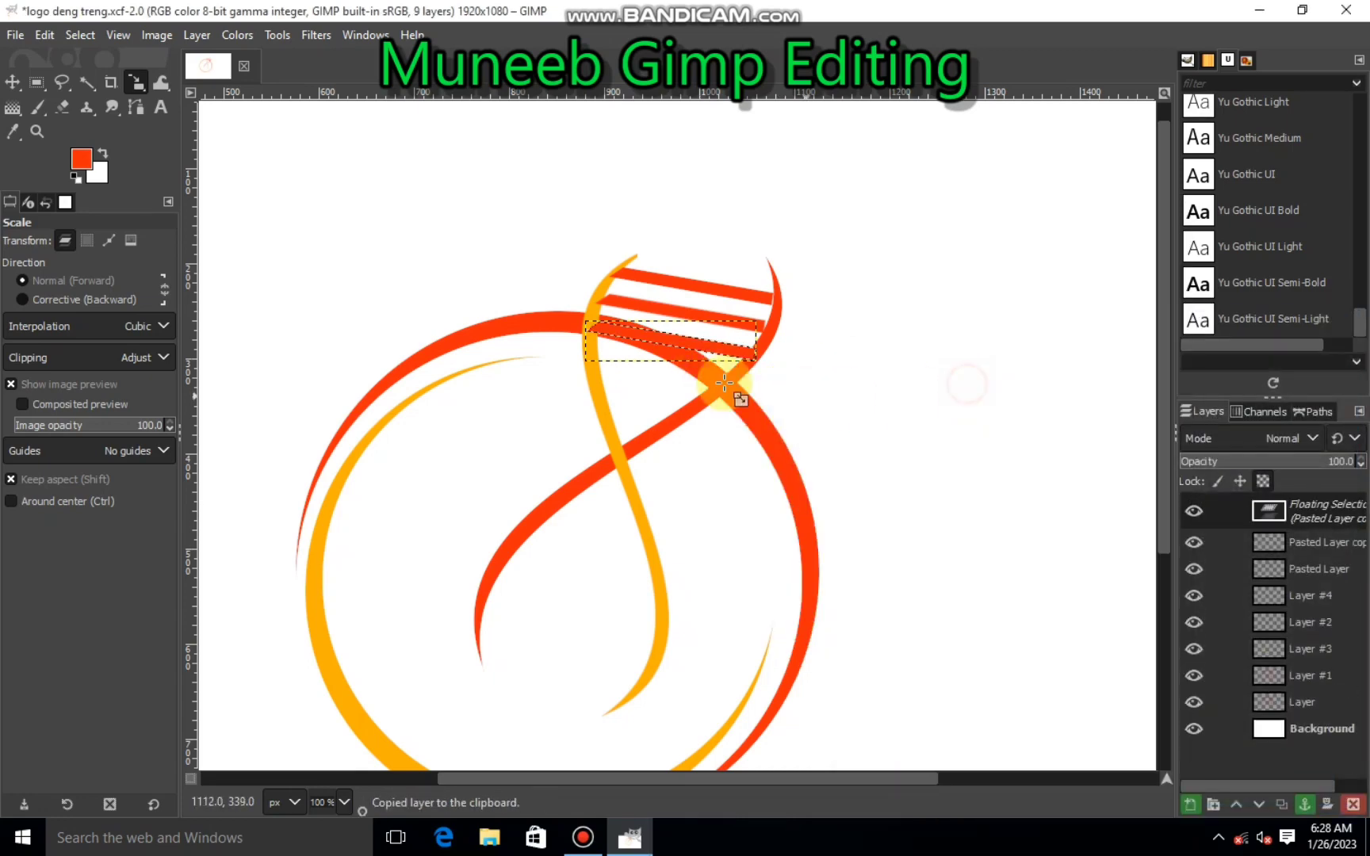
{"action": "left_click", "coordinate": [670, 352]}
{"action": "left_click_drag", "start_coordinate": [673, 357], "coordinate": [680, 385]}
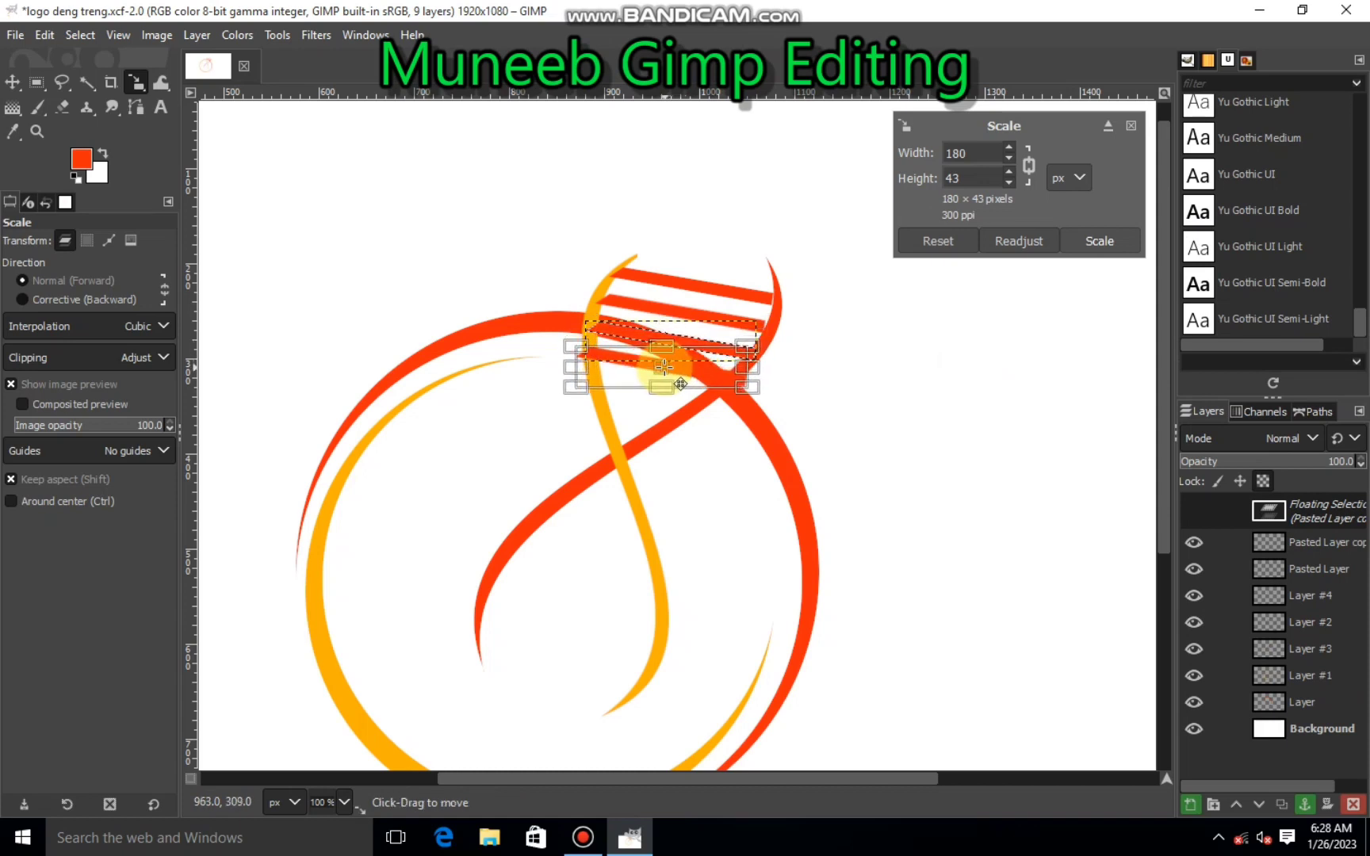
{"action": "left_click_drag", "start_coordinate": [680, 385], "coordinate": [679, 387]}
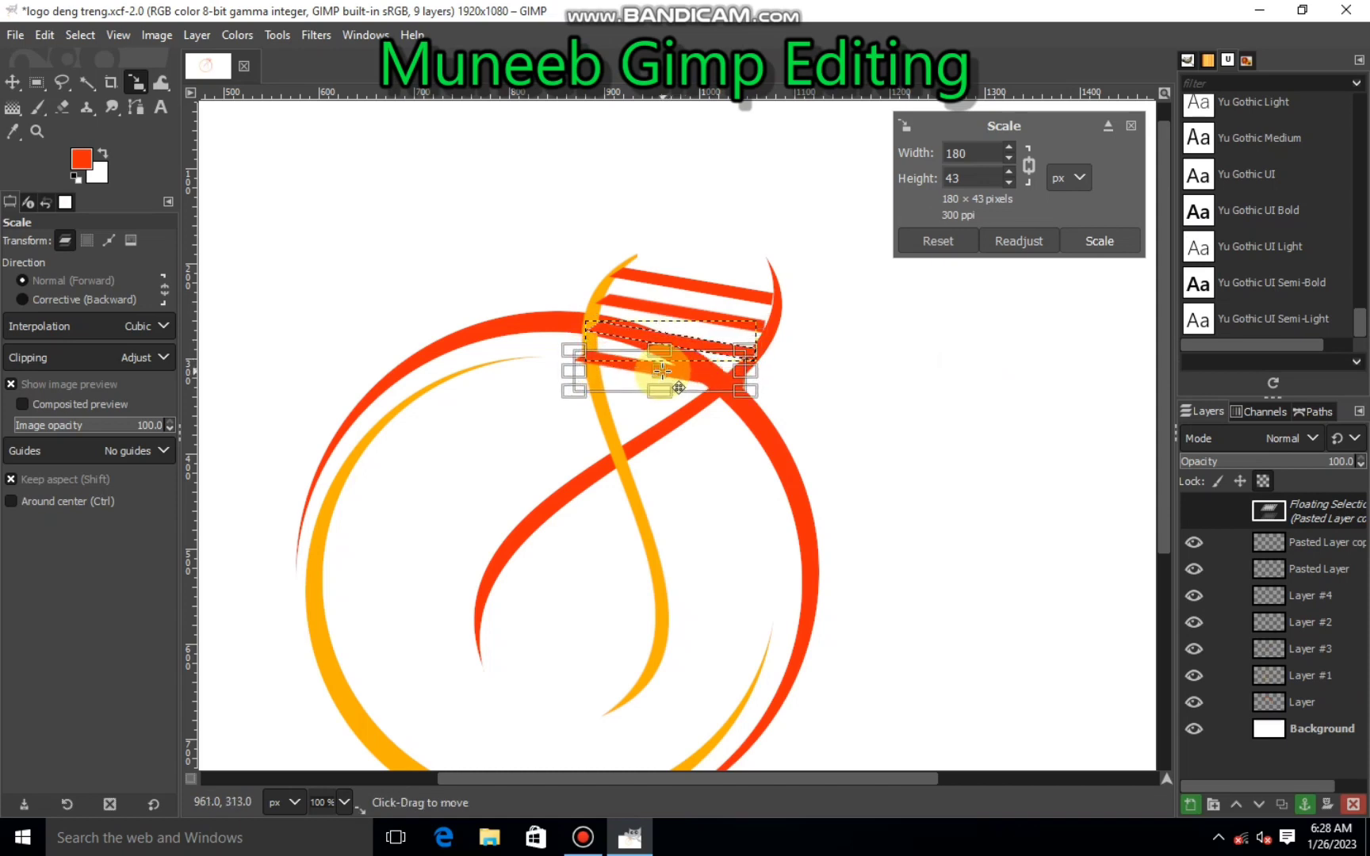
{"action": "left_click", "coordinate": [1066, 240]}
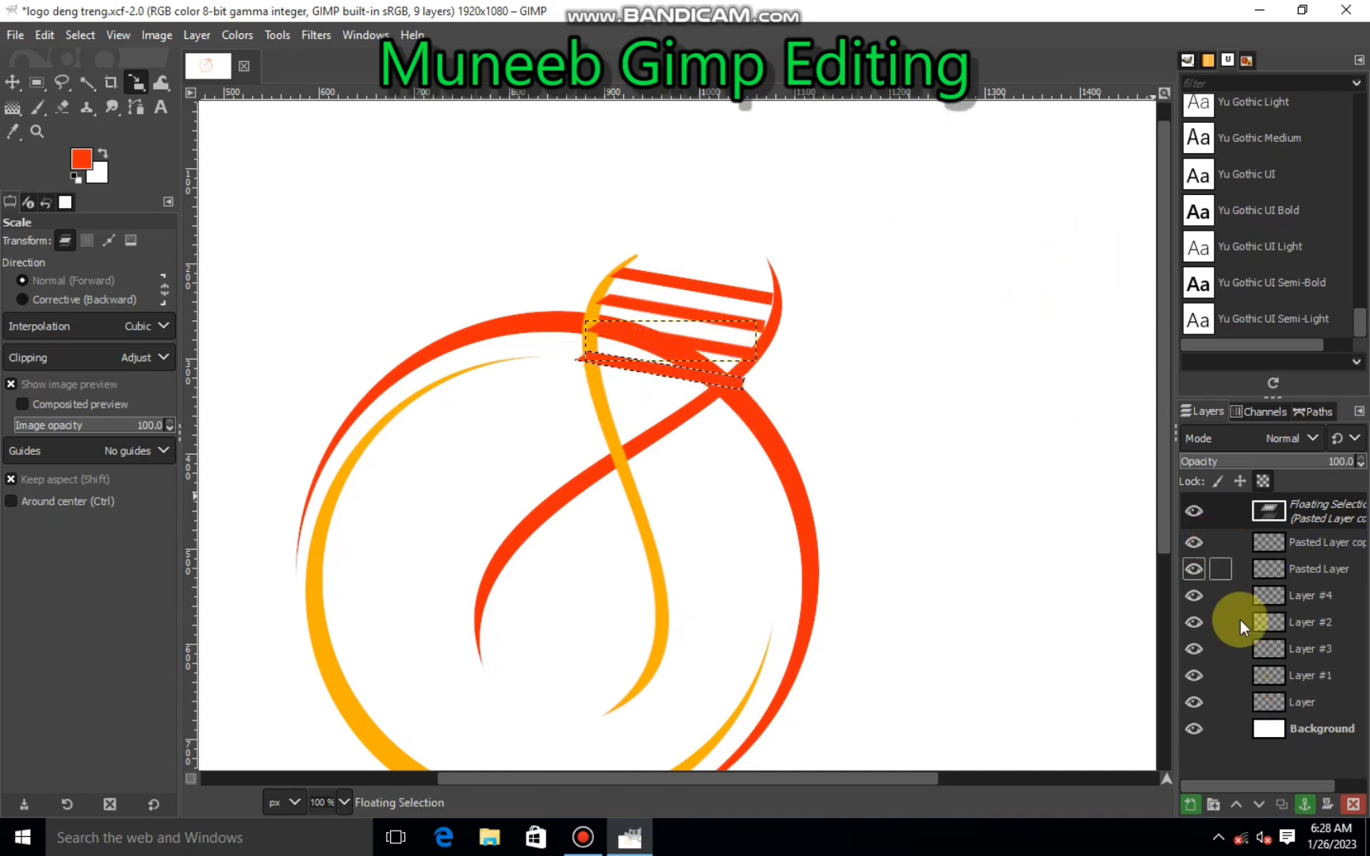
{"action": "left_click", "coordinate": [1189, 803]}
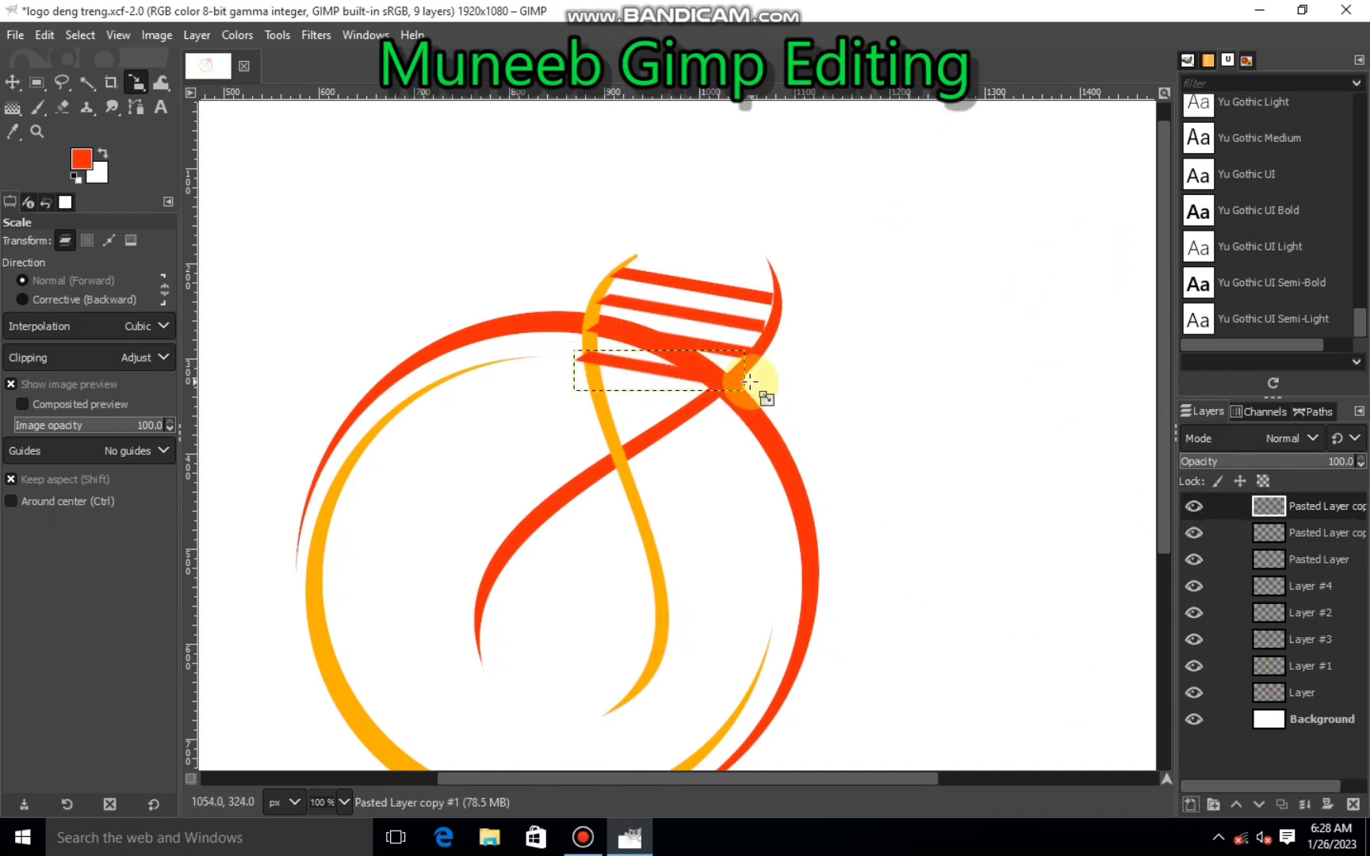
Step: Add Pasted Layer copy #2 of the rung below the previous one, nudged into place
{"action": "right_click", "coordinate": [674, 372]}
{"action": "mouse_move", "coordinate": [739, 424]}
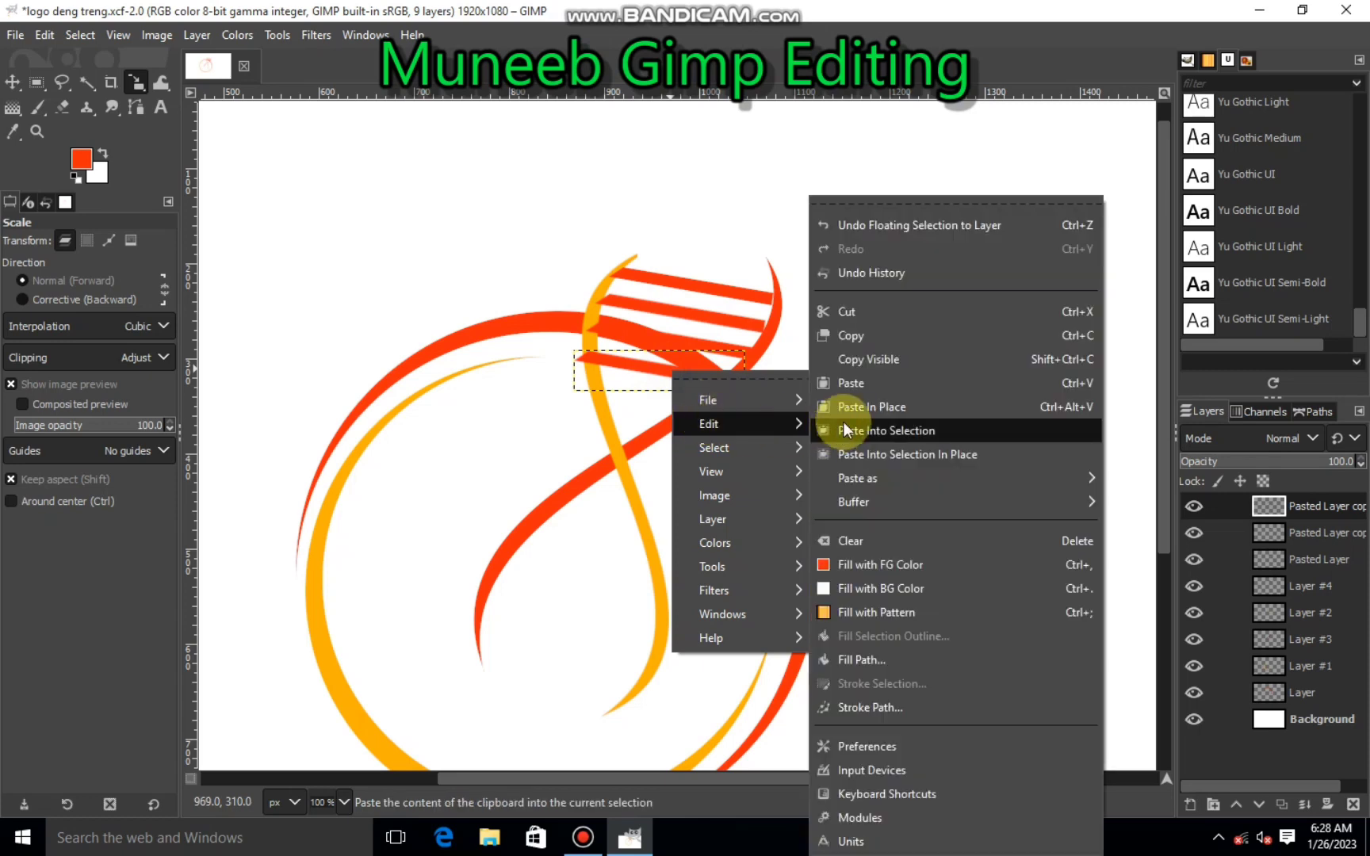
{"action": "left_click", "coordinate": [853, 315]}
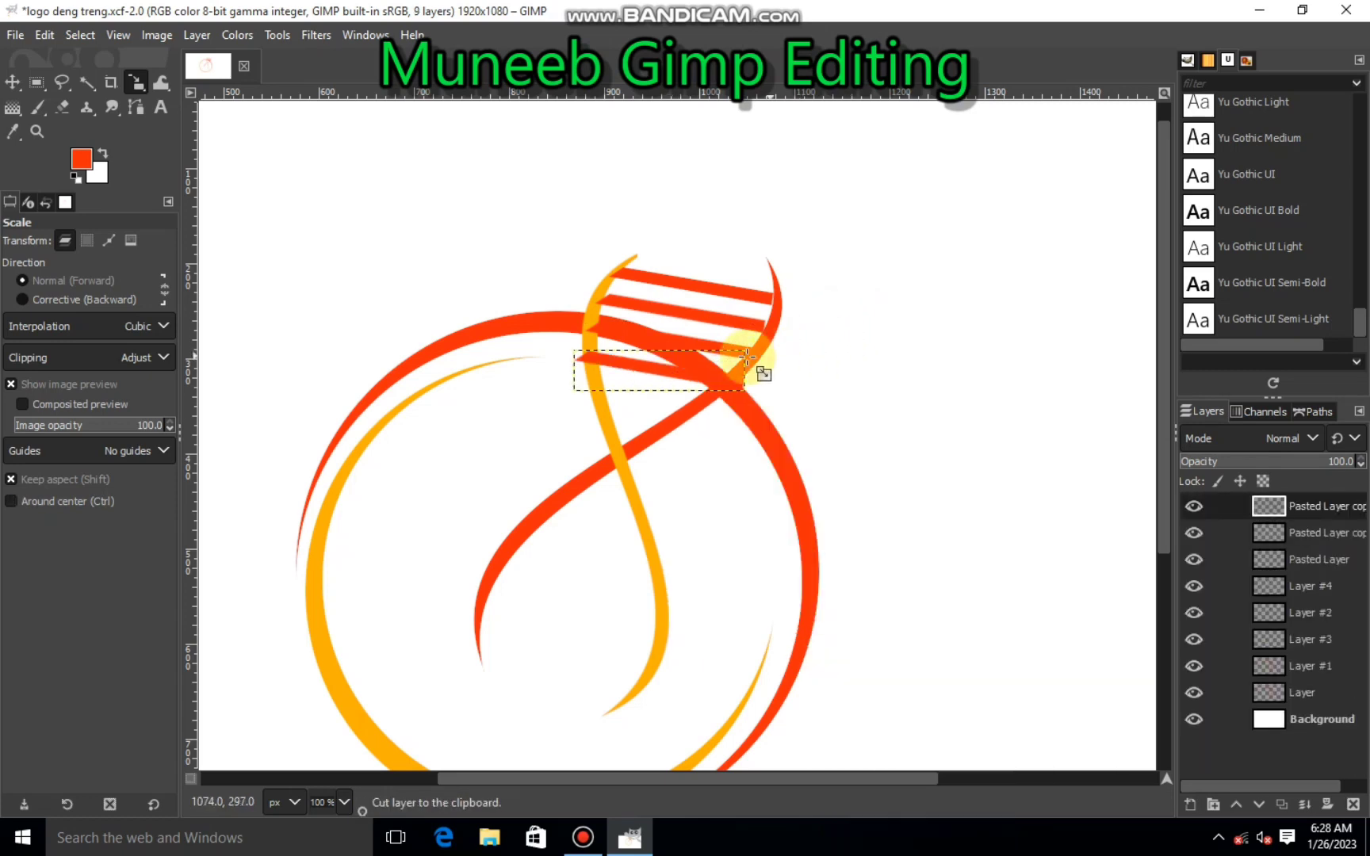
{"action": "right_click", "coordinate": [717, 372]}
{"action": "left_click", "coordinate": [882, 335]}
{"action": "right_click", "coordinate": [700, 403]}
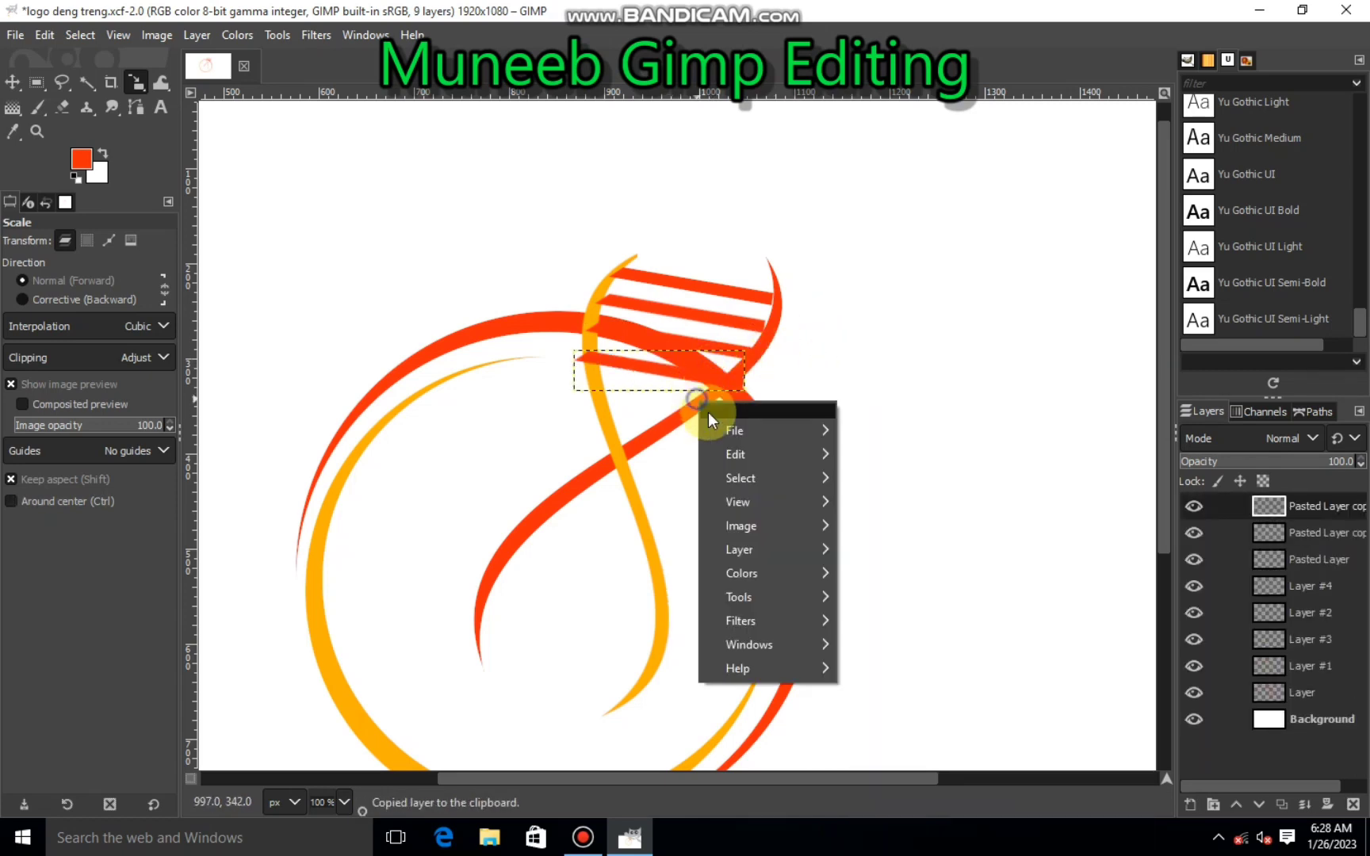
{"action": "left_click", "coordinate": [880, 383]}
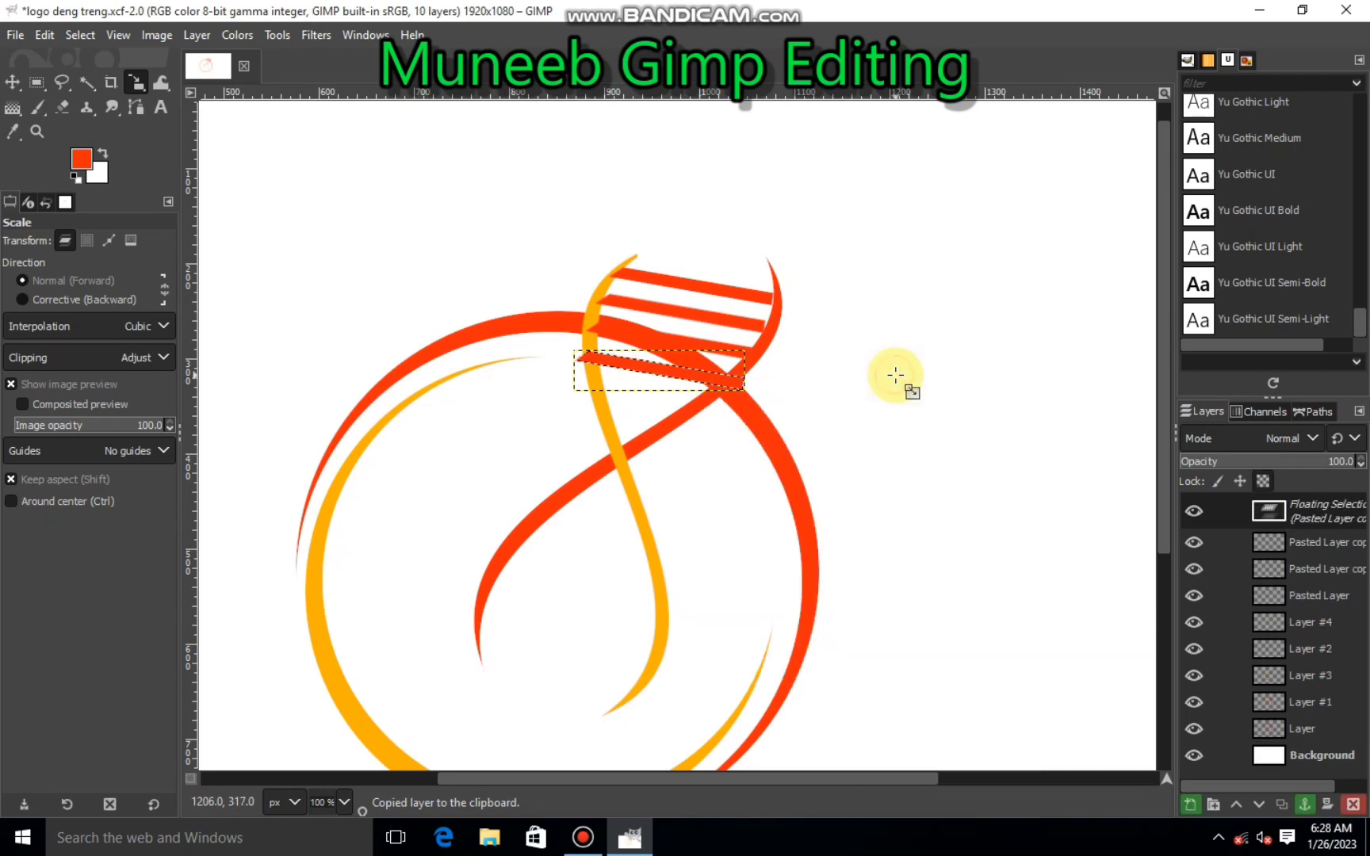
{"action": "left_click", "coordinate": [1195, 803]}
{"action": "left_click", "coordinate": [660, 383]}
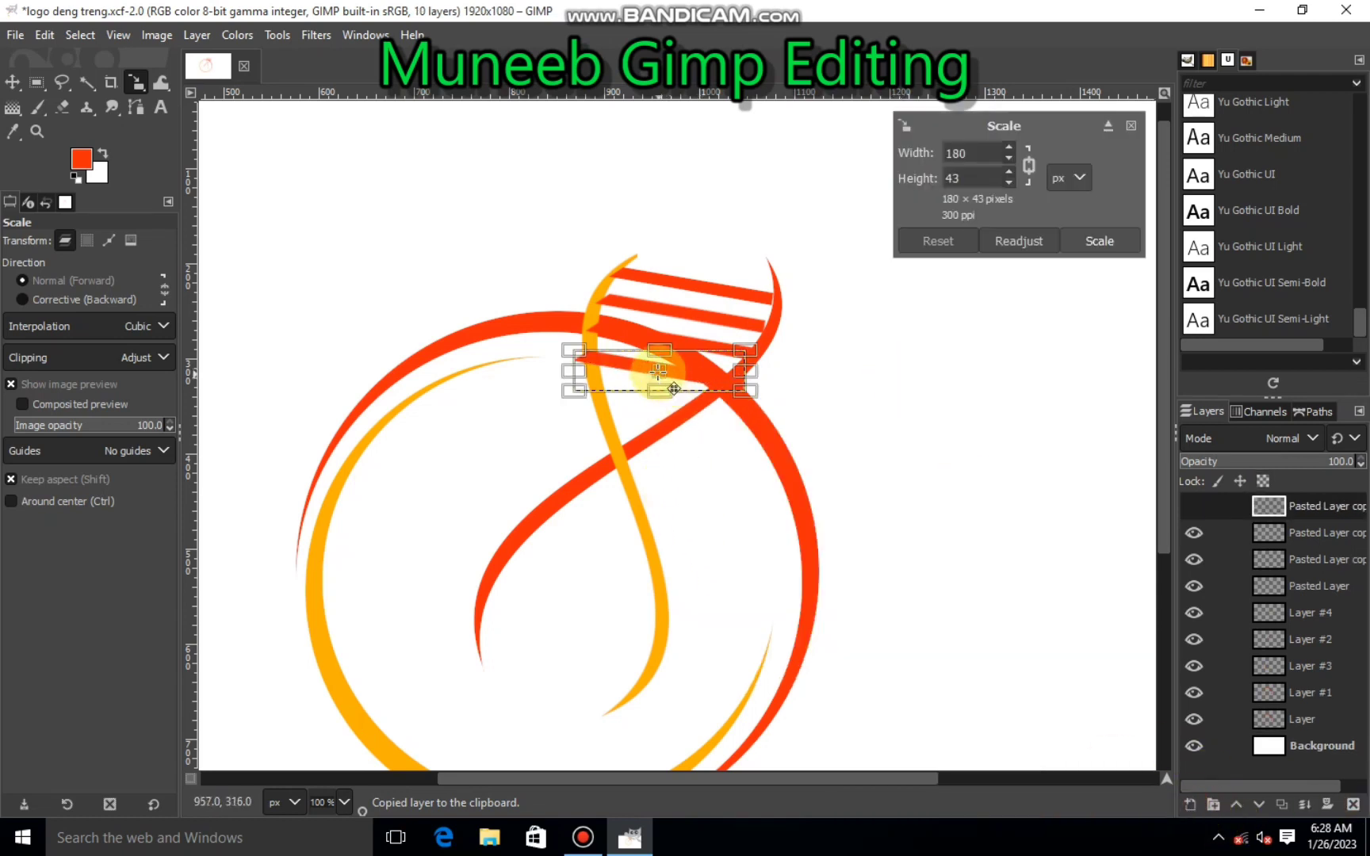
{"action": "left_click_drag", "start_coordinate": [674, 402], "coordinate": [664, 425]}
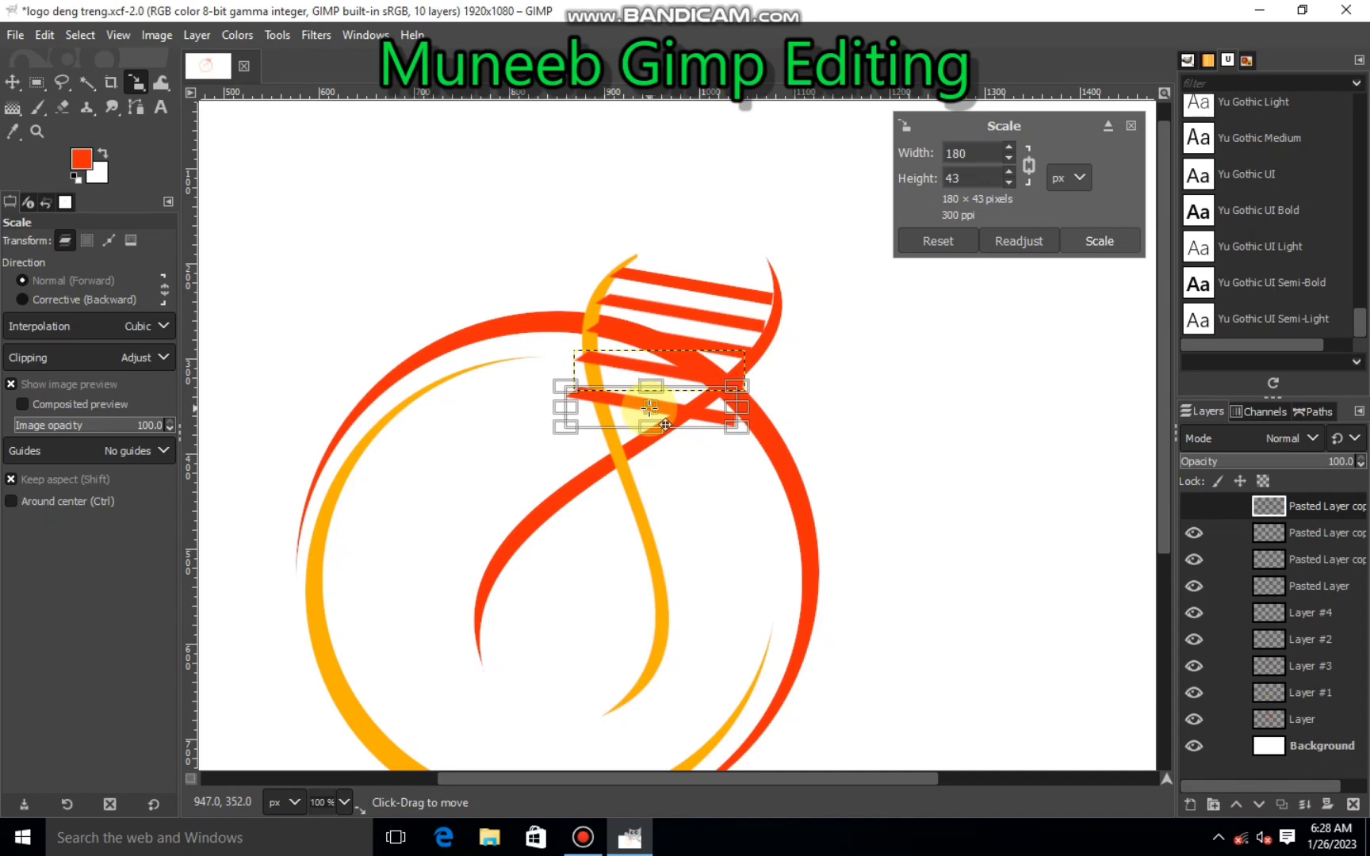
{"action": "left_click_drag", "start_coordinate": [664, 425], "coordinate": [664, 421]}
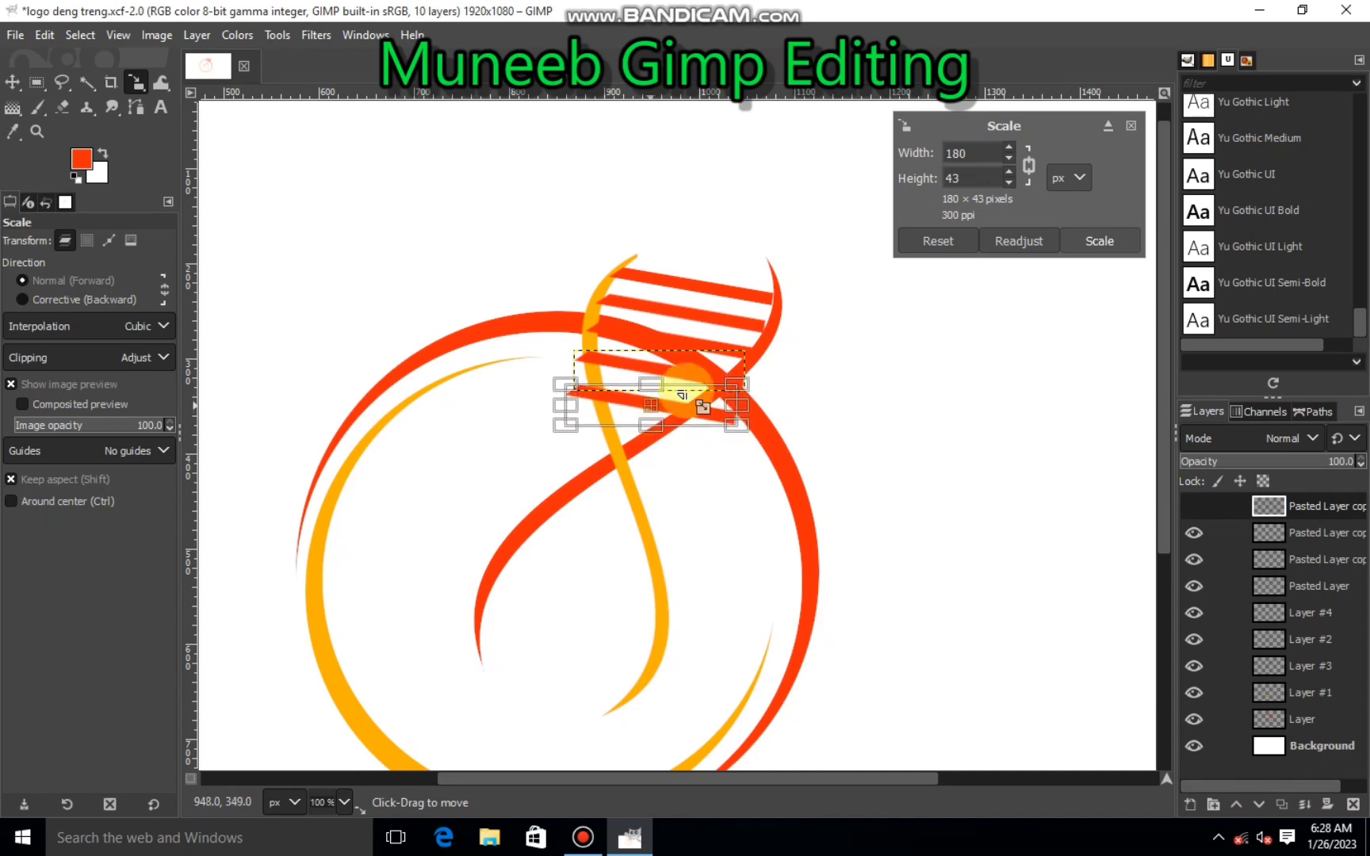
{"action": "left_click", "coordinate": [1102, 242]}
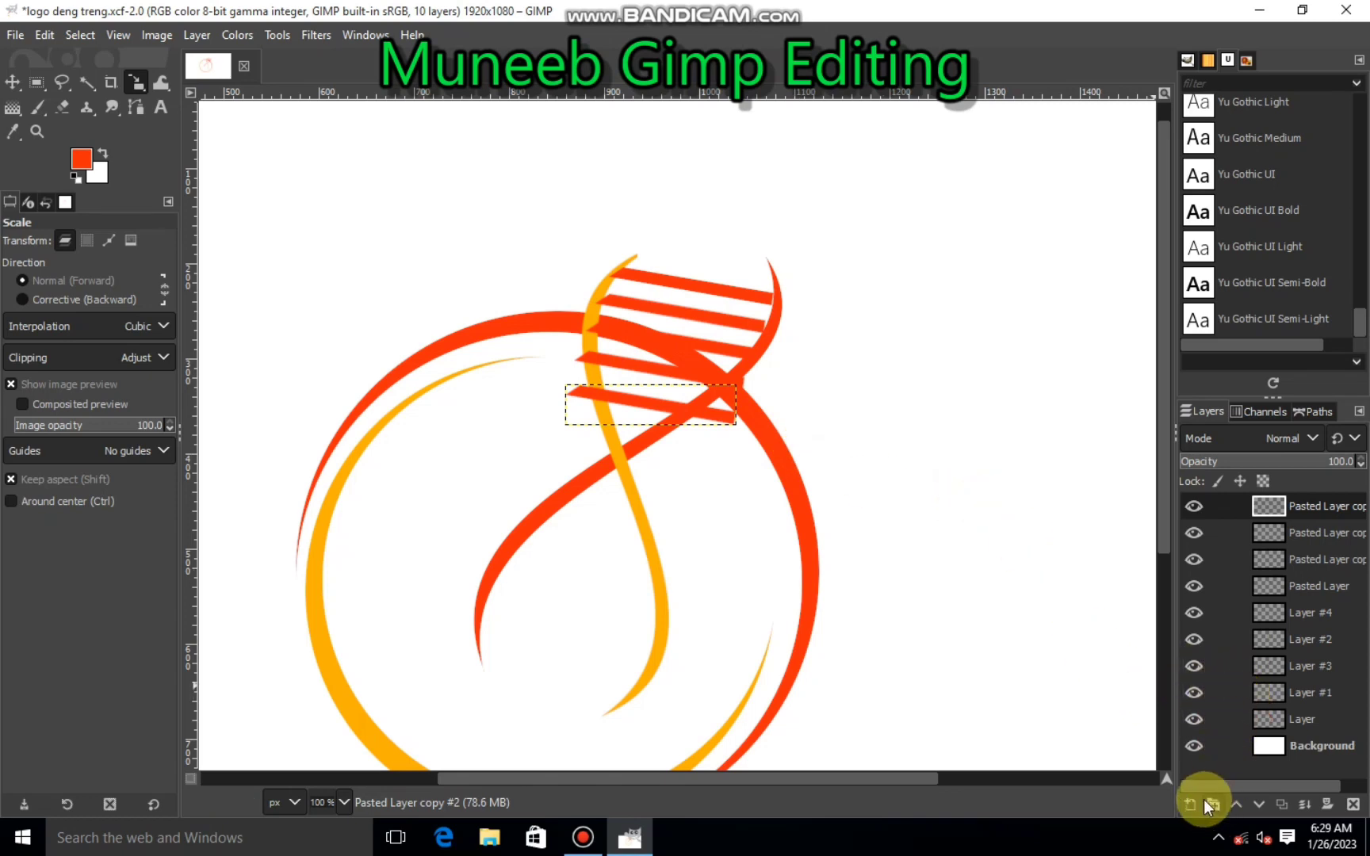
Step: Paste rung Pasted Layer copy #3 as a new layer and move it further down between the strands
{"action": "right_click", "coordinate": [849, 510]}
{"action": "left_click", "coordinate": [1023, 336]}
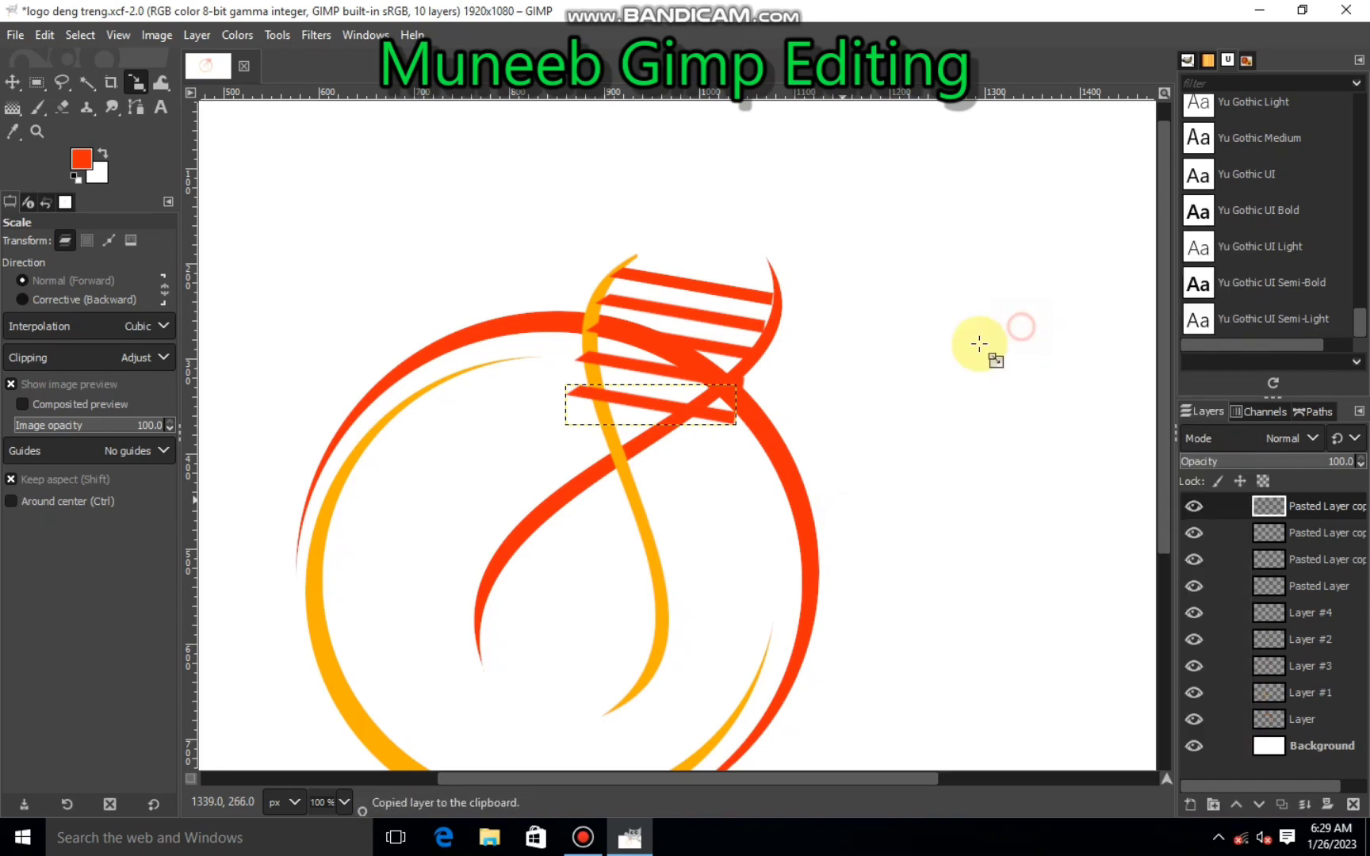
{"action": "right_click", "coordinate": [816, 429]}
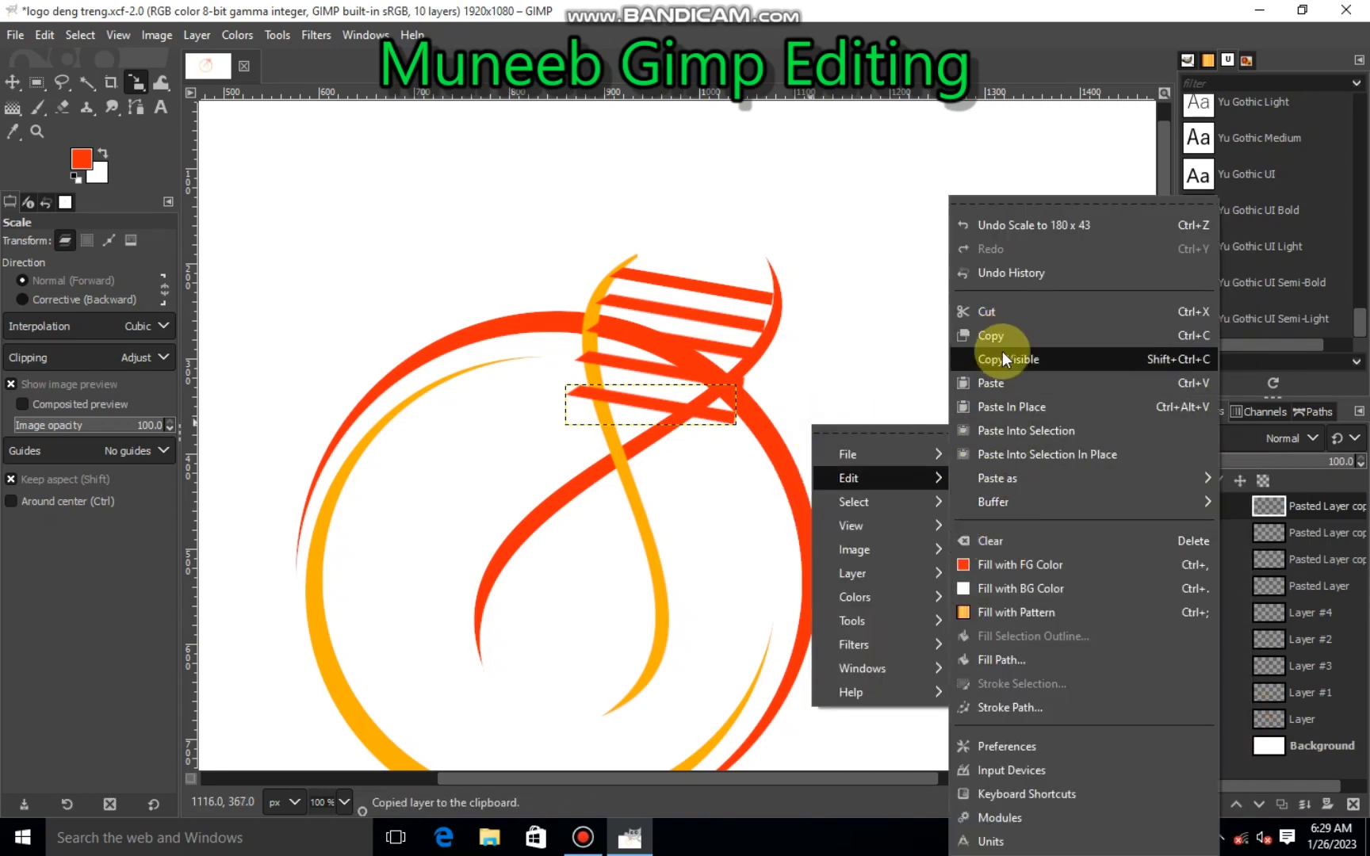
{"action": "left_click", "coordinate": [994, 382]}
{"action": "left_click", "coordinate": [650, 403]}
{"action": "left_click", "coordinate": [1193, 805]}
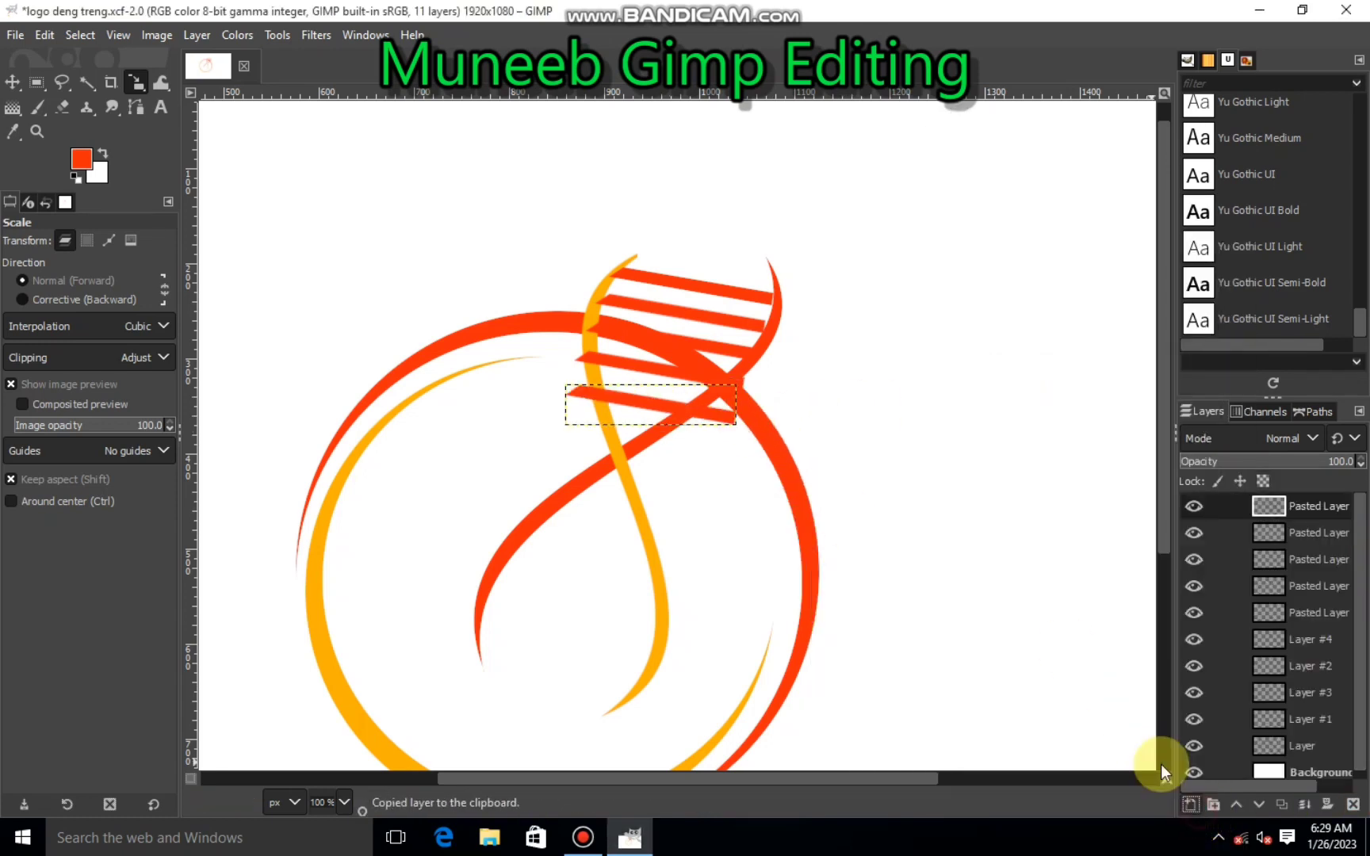
{"action": "left_click", "coordinate": [656, 408]}
{"action": "left_click_drag", "start_coordinate": [651, 408], "coordinate": [644, 434]}
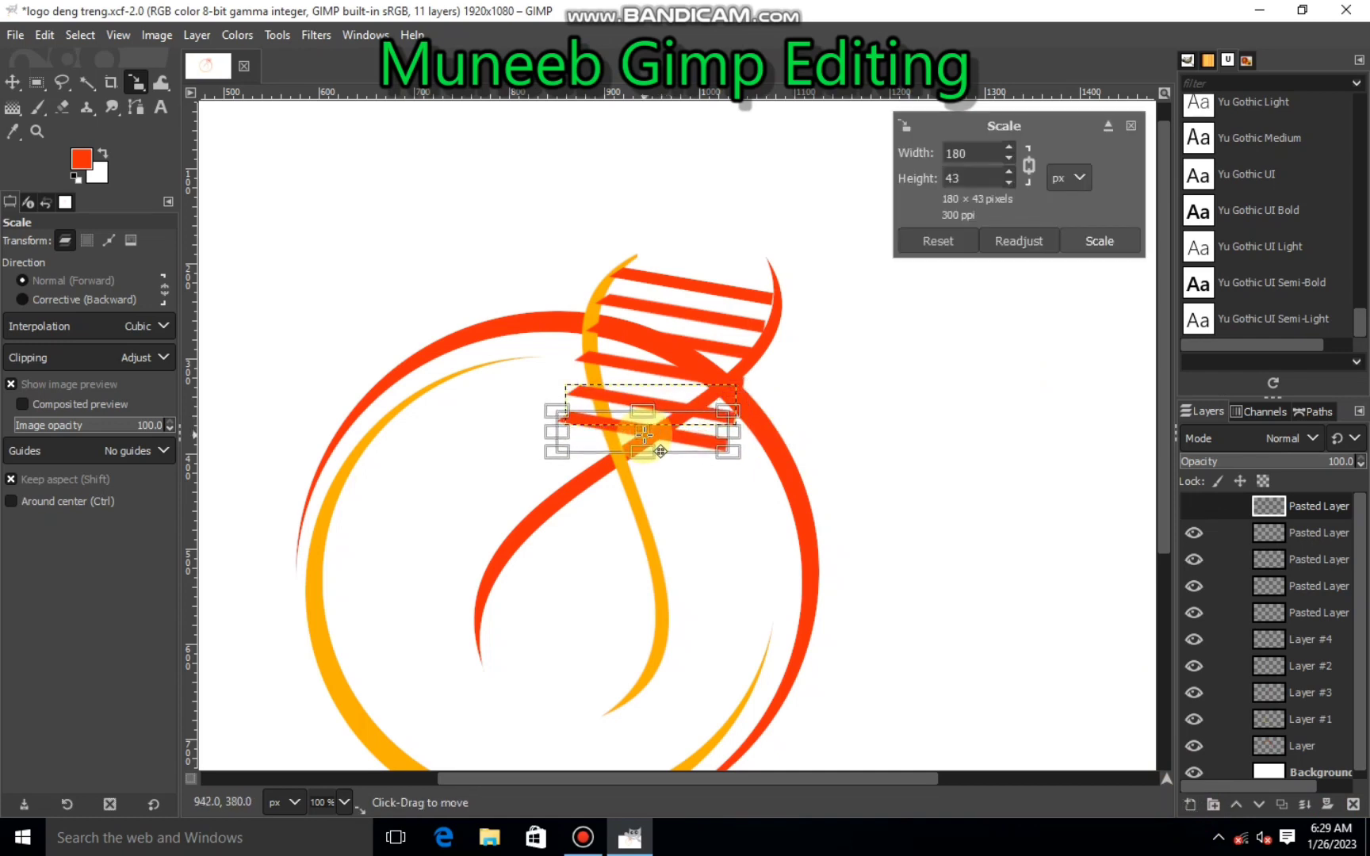
{"action": "left_click", "coordinate": [1114, 238]}
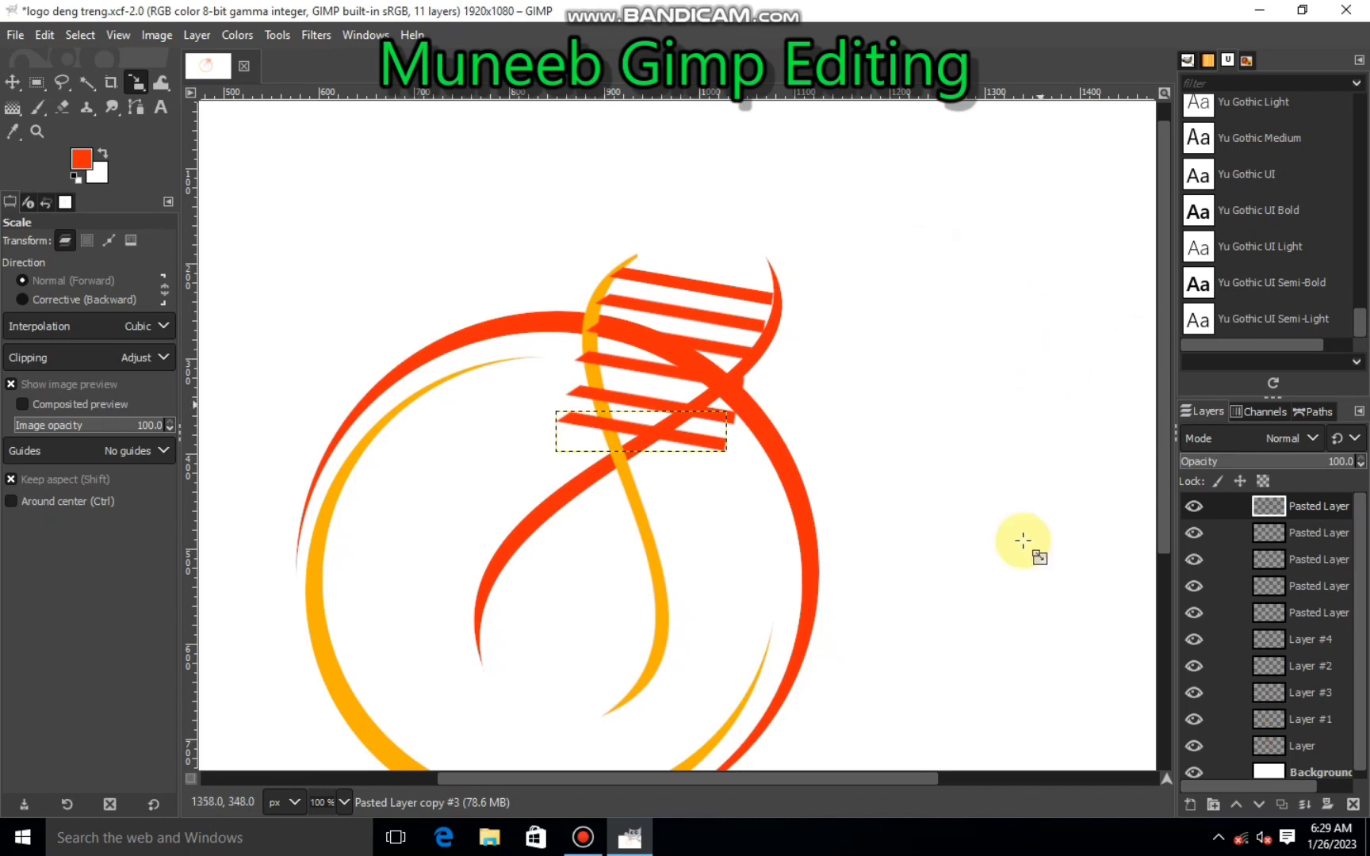
{"action": "scroll", "coordinate": [844, 678], "scroll_direction": "down", "scroll_amount": 1}
{"action": "scroll", "coordinate": [844, 678], "scroll_direction": "down", "scroll_amount": 1}
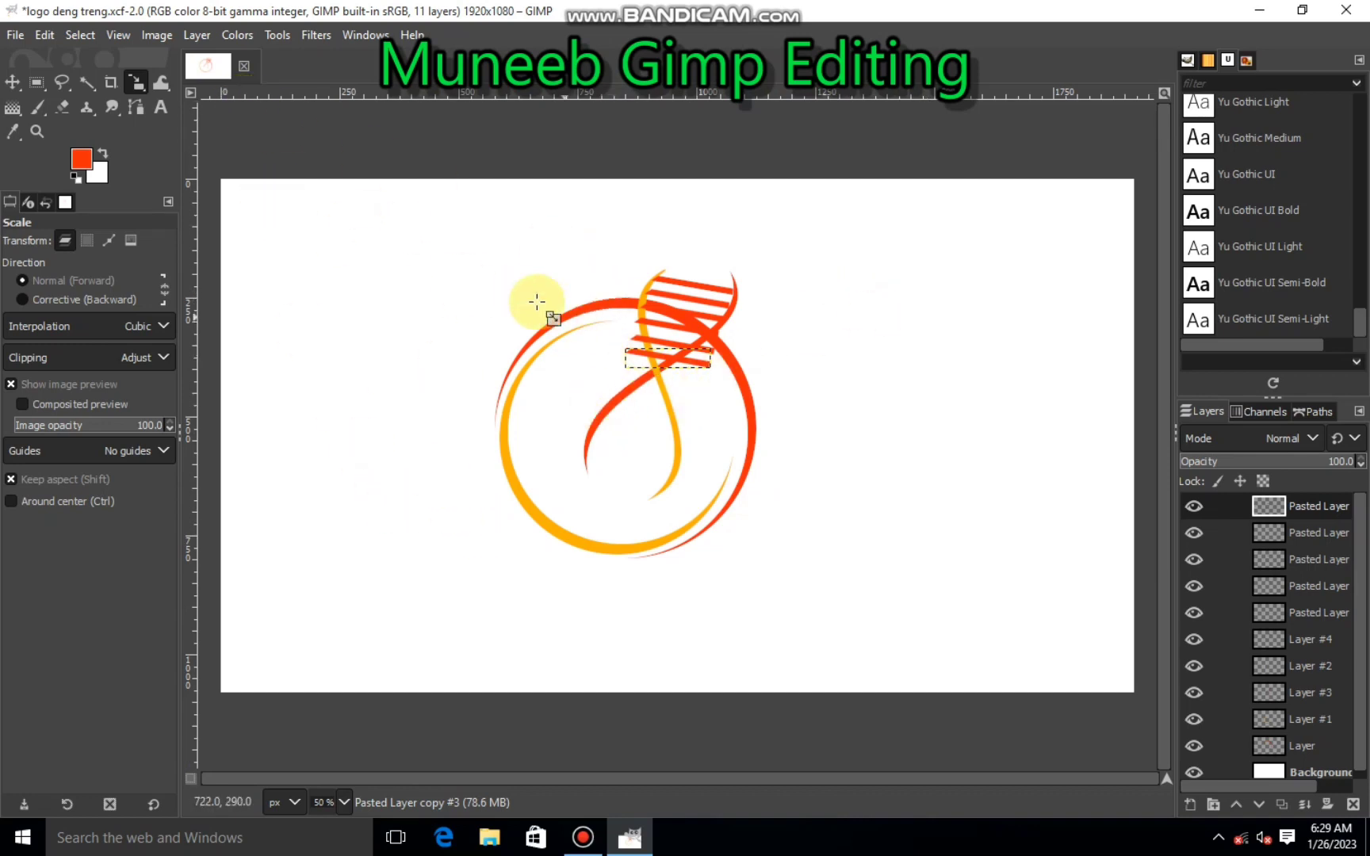
Step: Delete the top pasted rung layer
{"action": "left_click", "coordinate": [12, 81]}
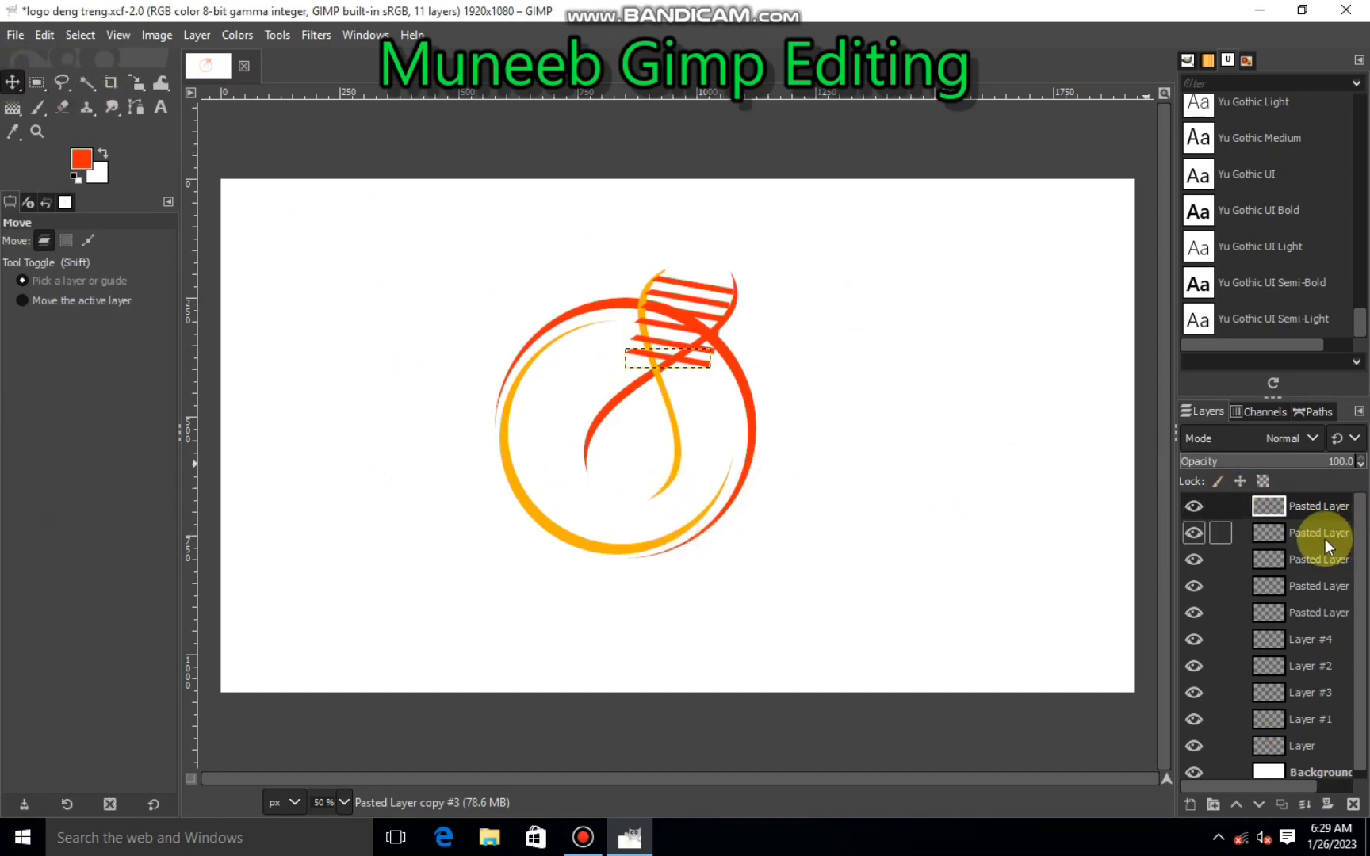
{"action": "key", "text": "1"}
{"action": "left_click", "coordinate": [1302, 506]}
{"action": "right_click", "coordinate": [1295, 505]}
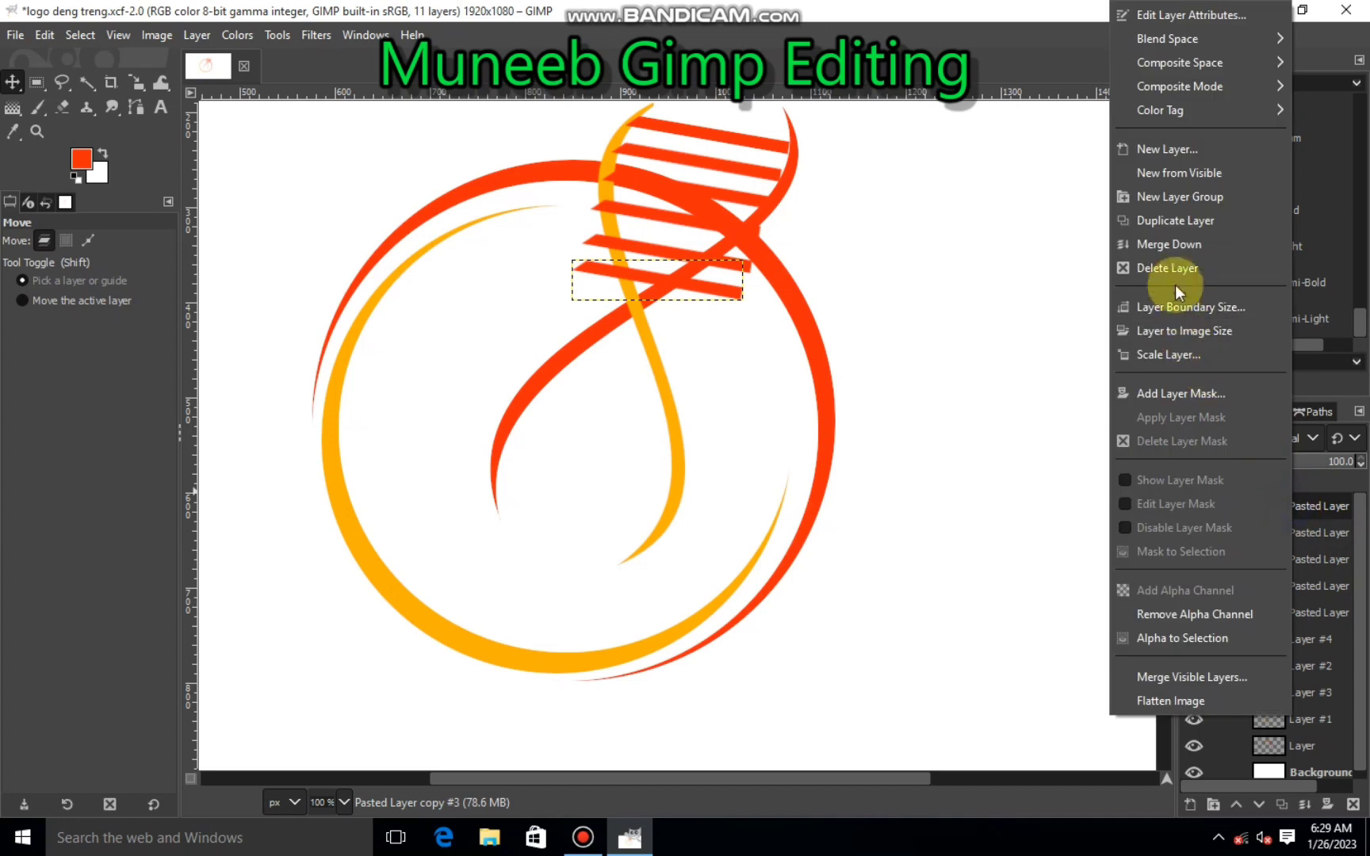
{"action": "left_click", "coordinate": [1172, 266]}
Step: Merge the remaining pasted rung layers down into Layer #4 and toggle its visibility
{"action": "key", "text": "minus"}
{"action": "right_click", "coordinate": [1265, 507]}
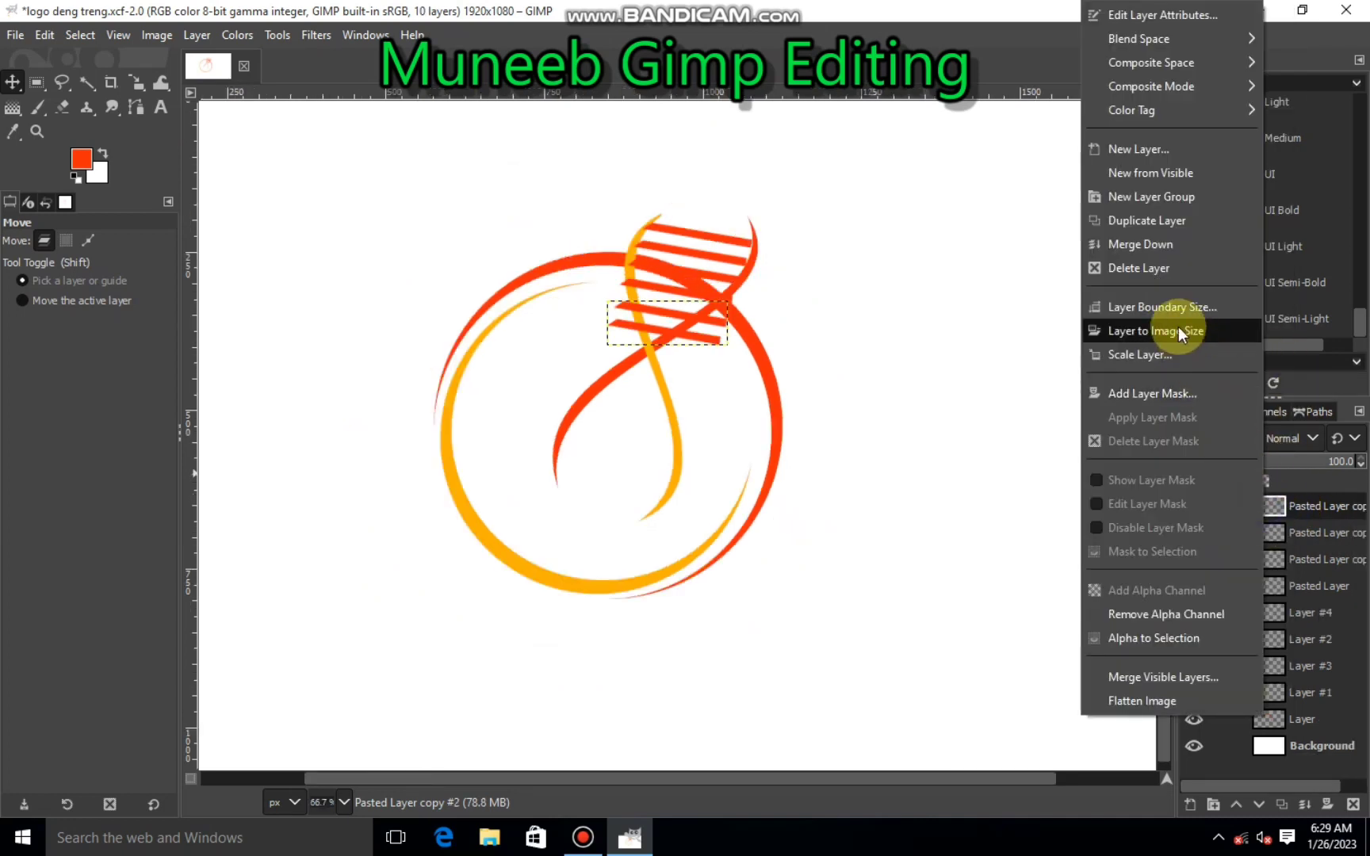
{"action": "left_click", "coordinate": [1149, 256]}
{"action": "right_click", "coordinate": [1268, 506]}
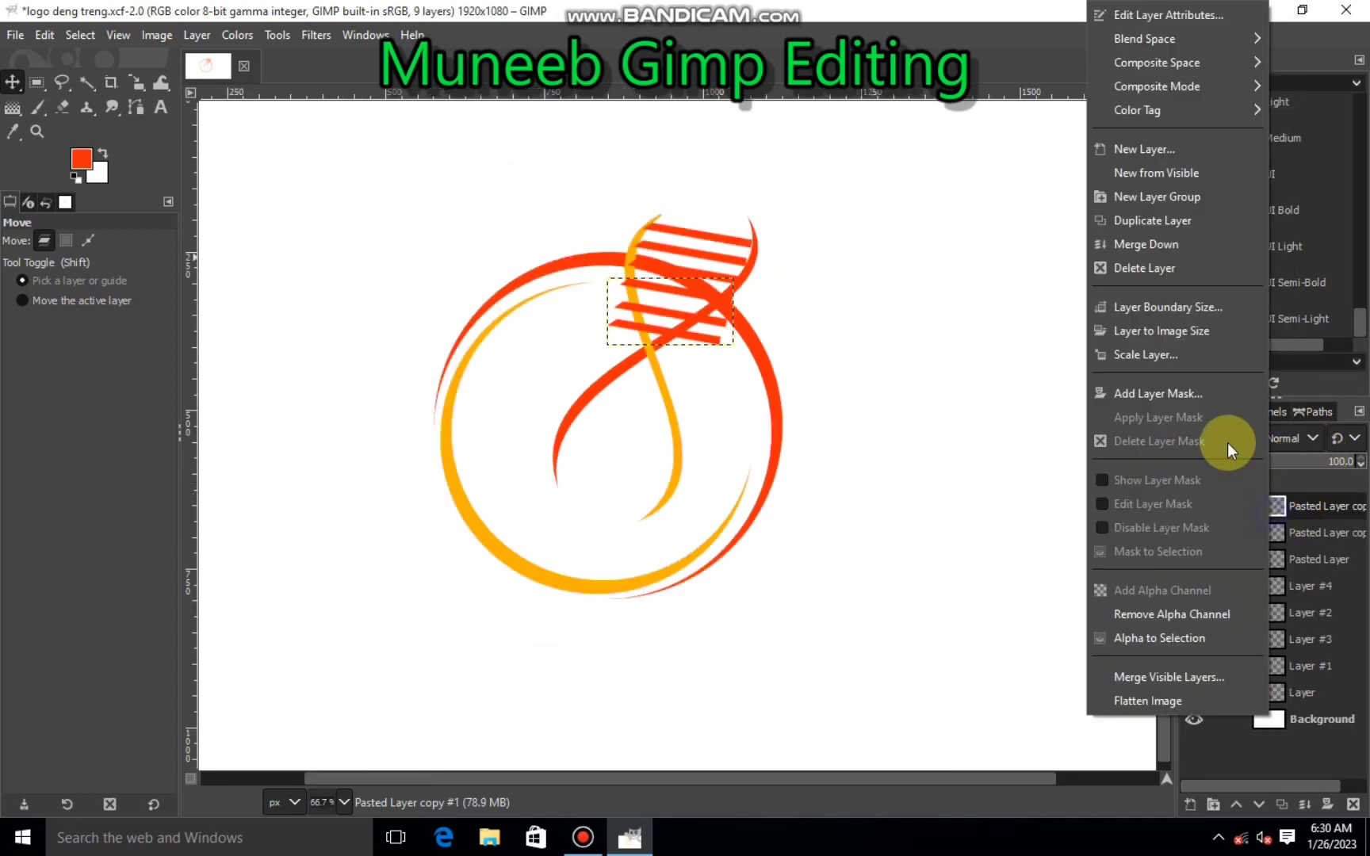
{"action": "left_click", "coordinate": [1162, 245]}
{"action": "right_click", "coordinate": [1259, 507]}
{"action": "left_click", "coordinate": [1193, 244]}
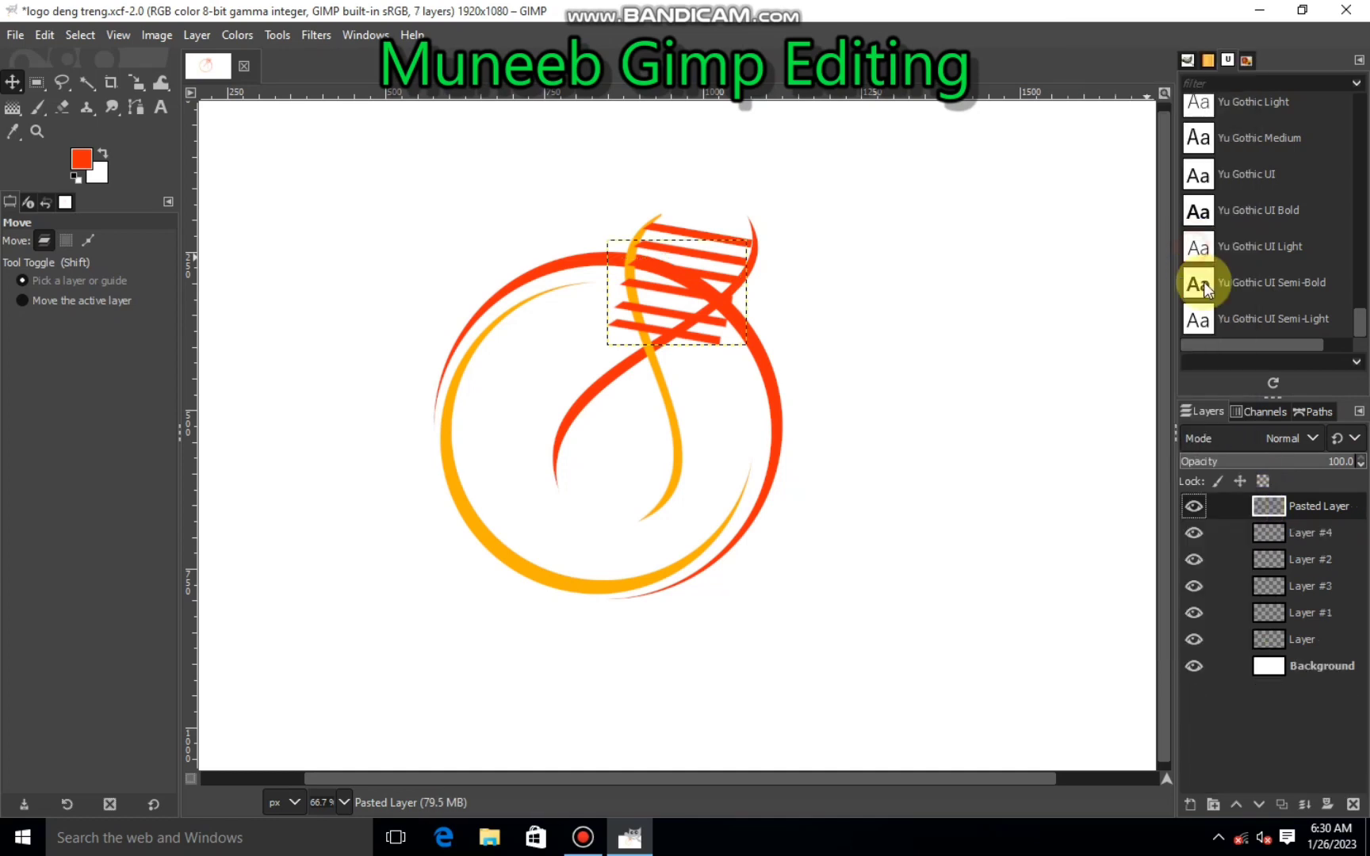
{"action": "right_click", "coordinate": [1283, 506]}
{"action": "left_click", "coordinate": [1178, 257]}
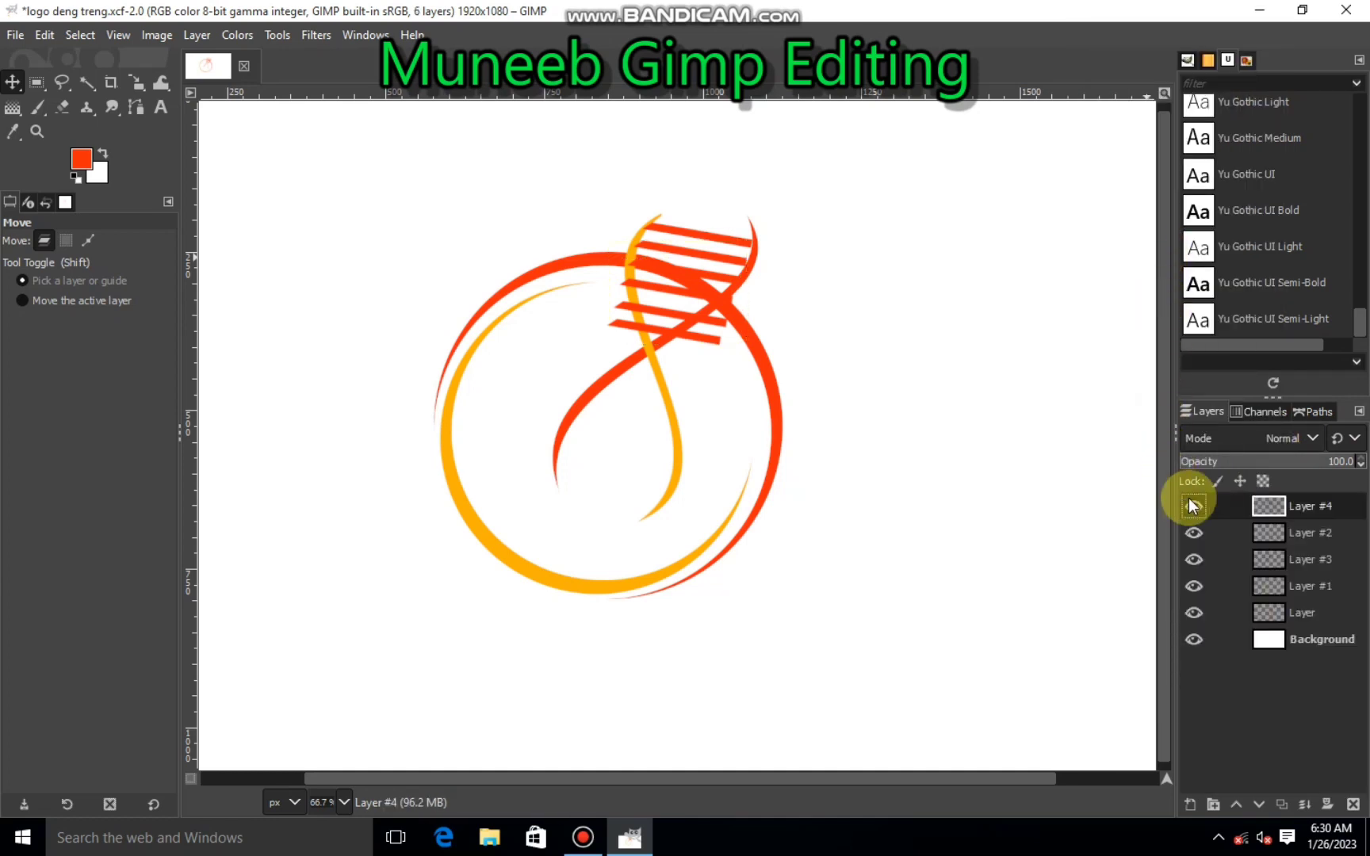
{"action": "left_click", "coordinate": [1193, 506]}
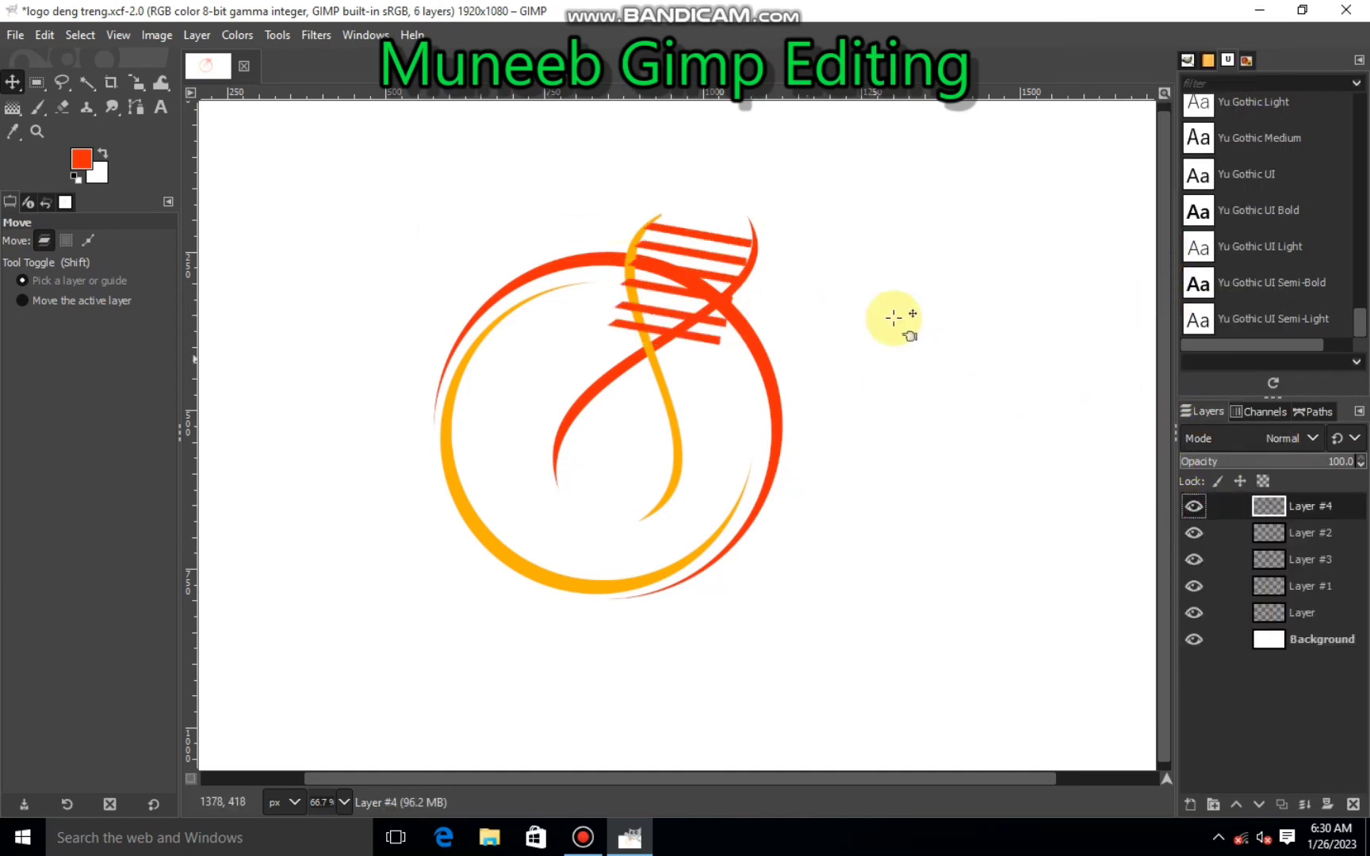
Step: Cut away the excess rung pixels inside a free-select polygon and clear the selection
{"action": "left_click", "coordinate": [70, 80]}
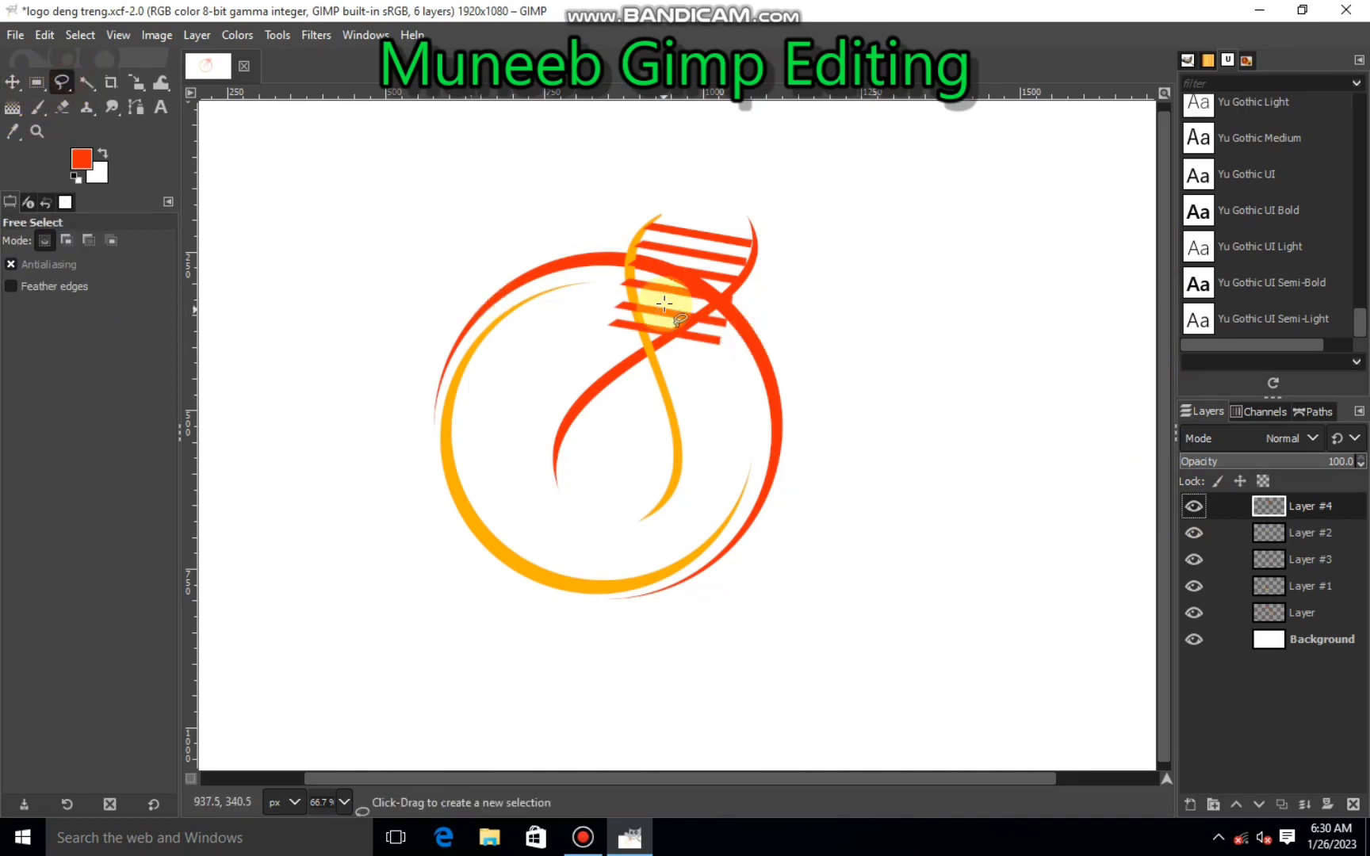
{"action": "scroll", "coordinate": [752, 275], "scroll_direction": "up", "scroll_amount": 2}
{"action": "left_click", "coordinate": [749, 275]}
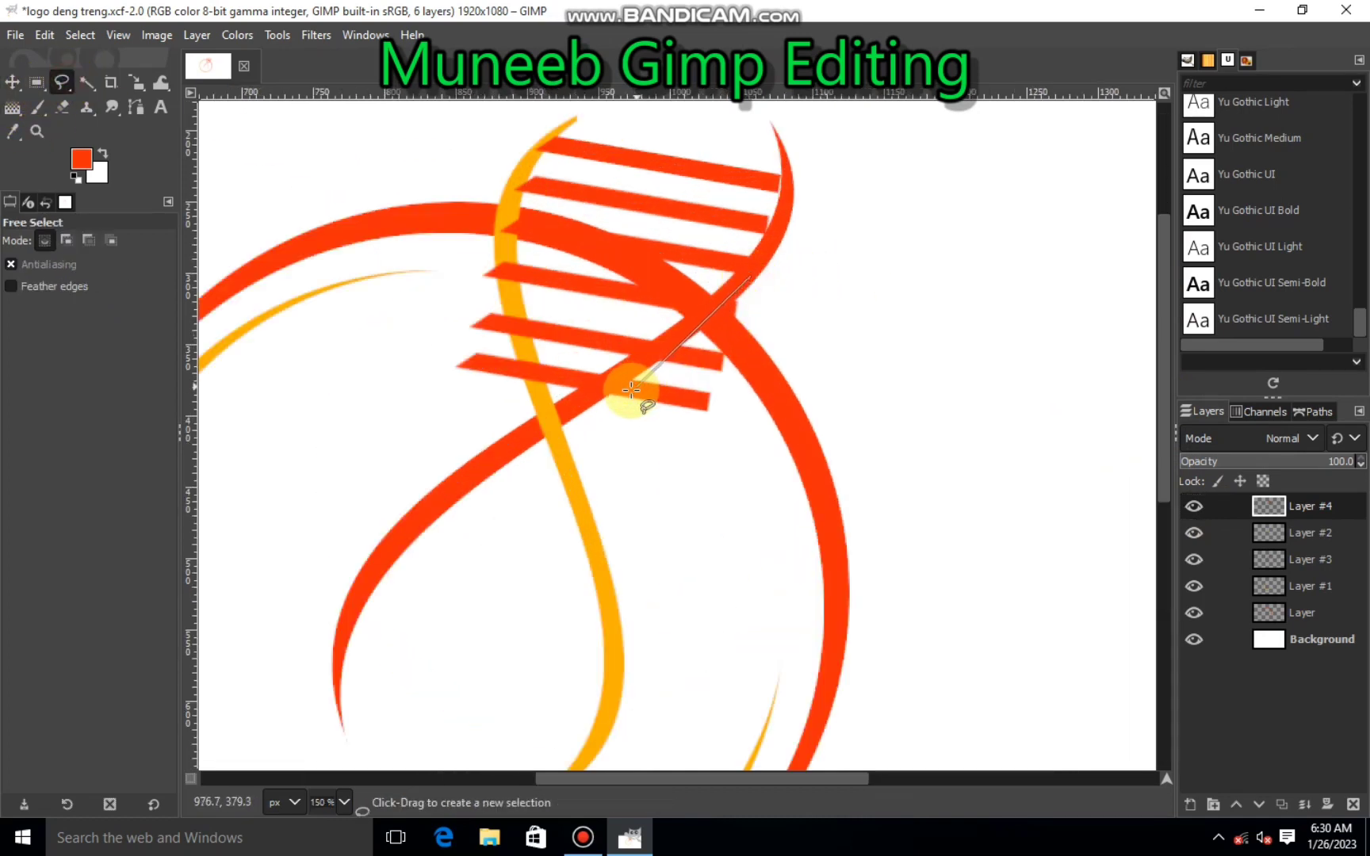
{"action": "left_click", "coordinate": [587, 409]}
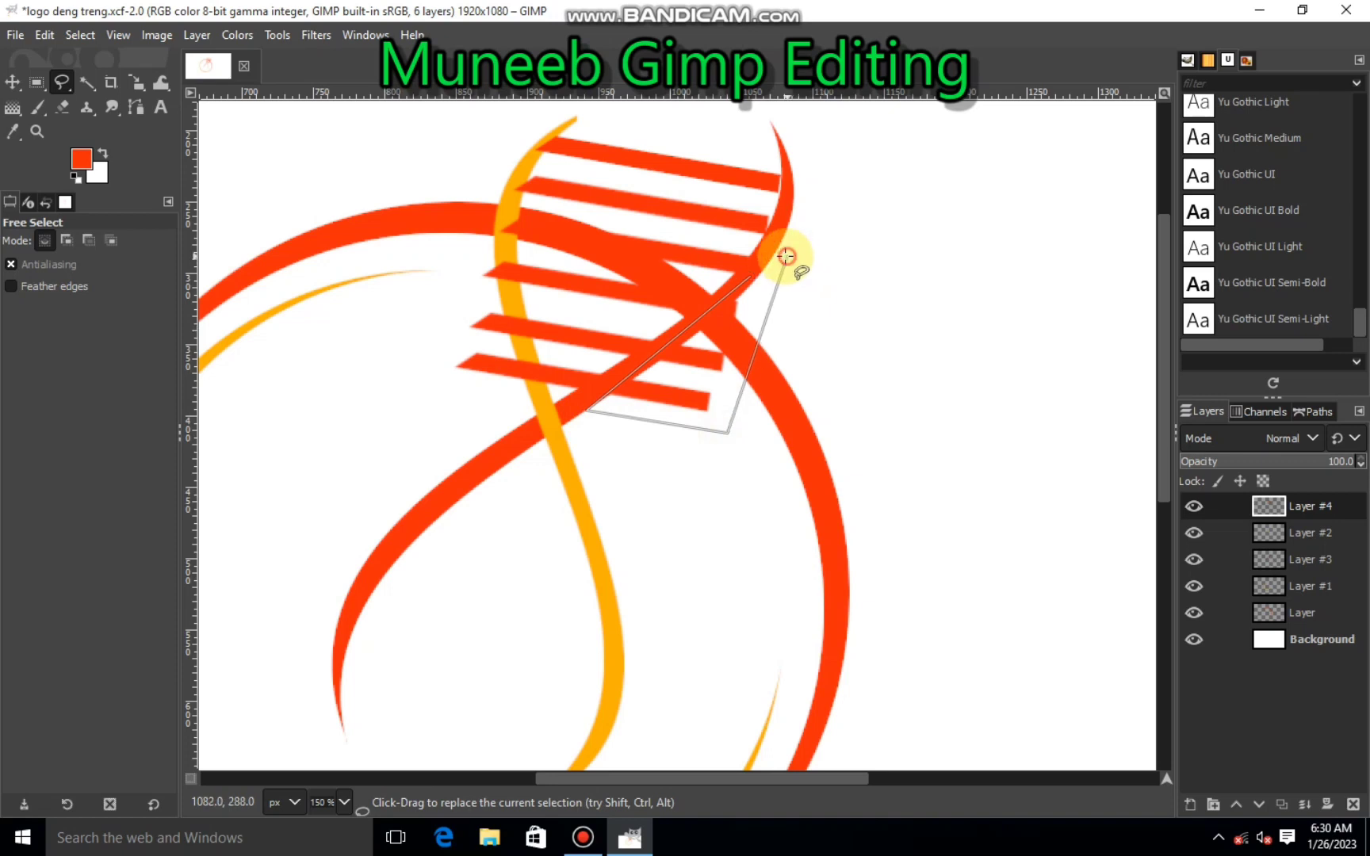
{"action": "left_click", "coordinate": [786, 256]}
{"action": "right_click", "coordinate": [712, 363]}
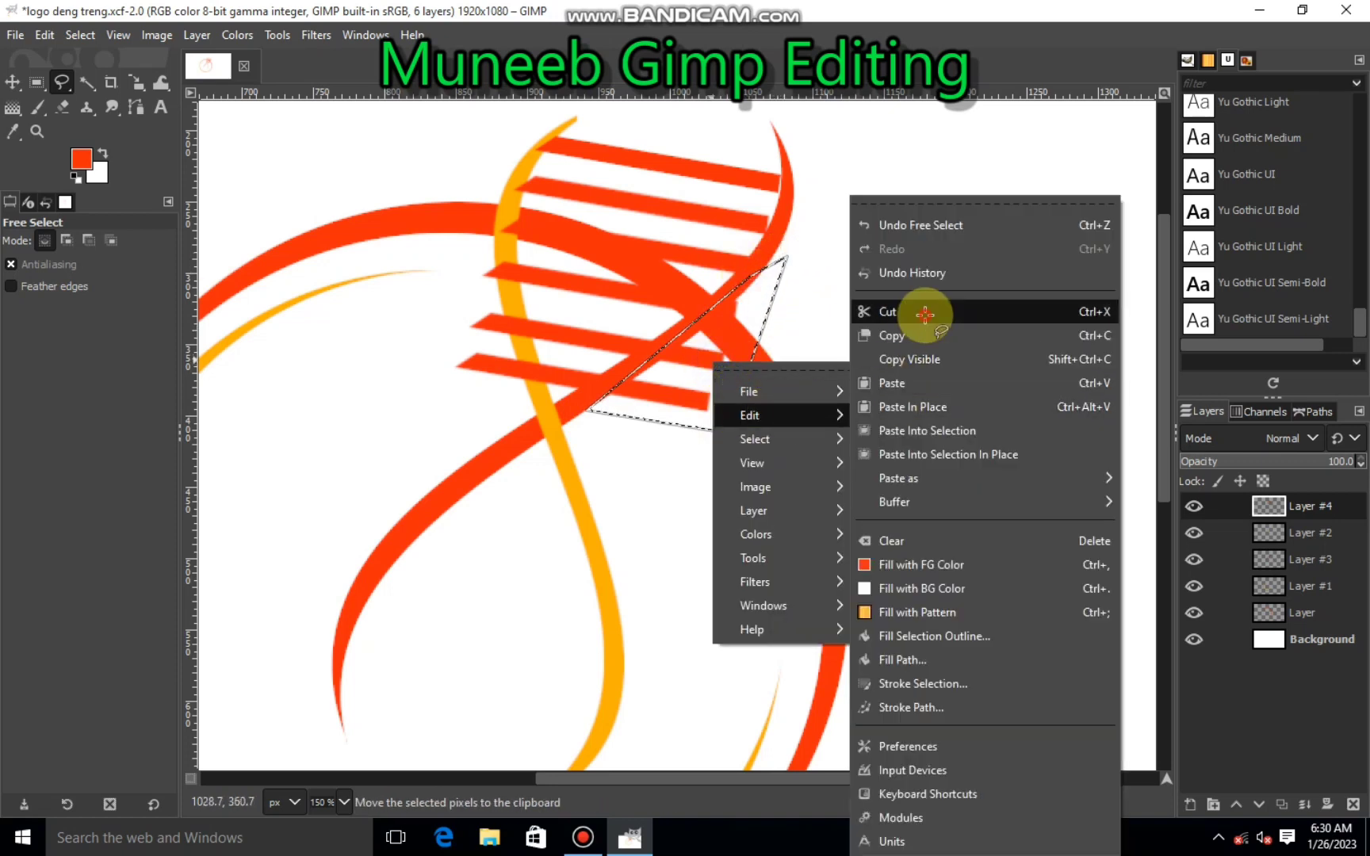
{"action": "left_click", "coordinate": [924, 313]}
{"action": "left_click", "coordinate": [80, 34]}
{"action": "left_click", "coordinate": [121, 85]}
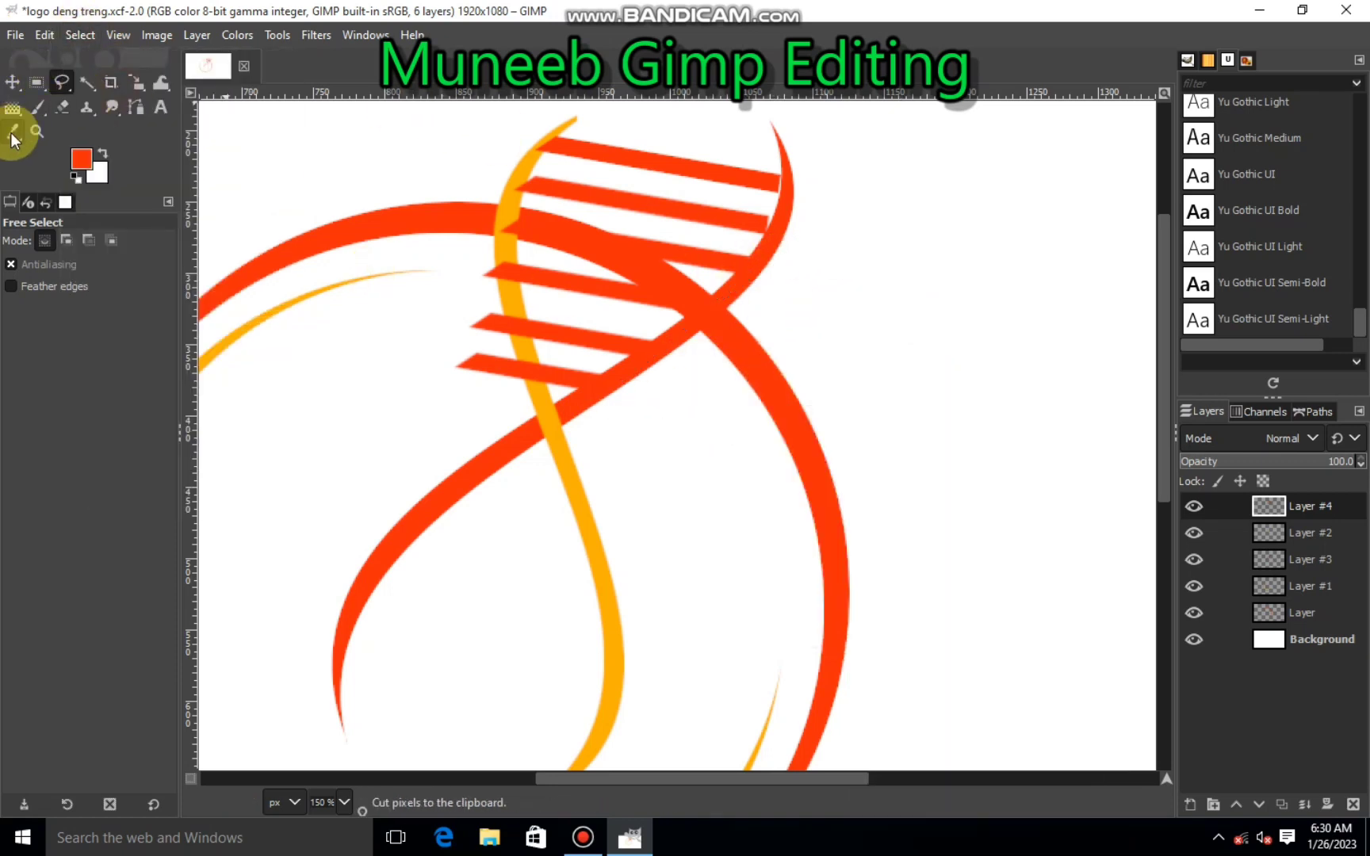
Step: Cut the left rung ends poking past the orange strand using a triangular selection
{"action": "key", "text": "1"}
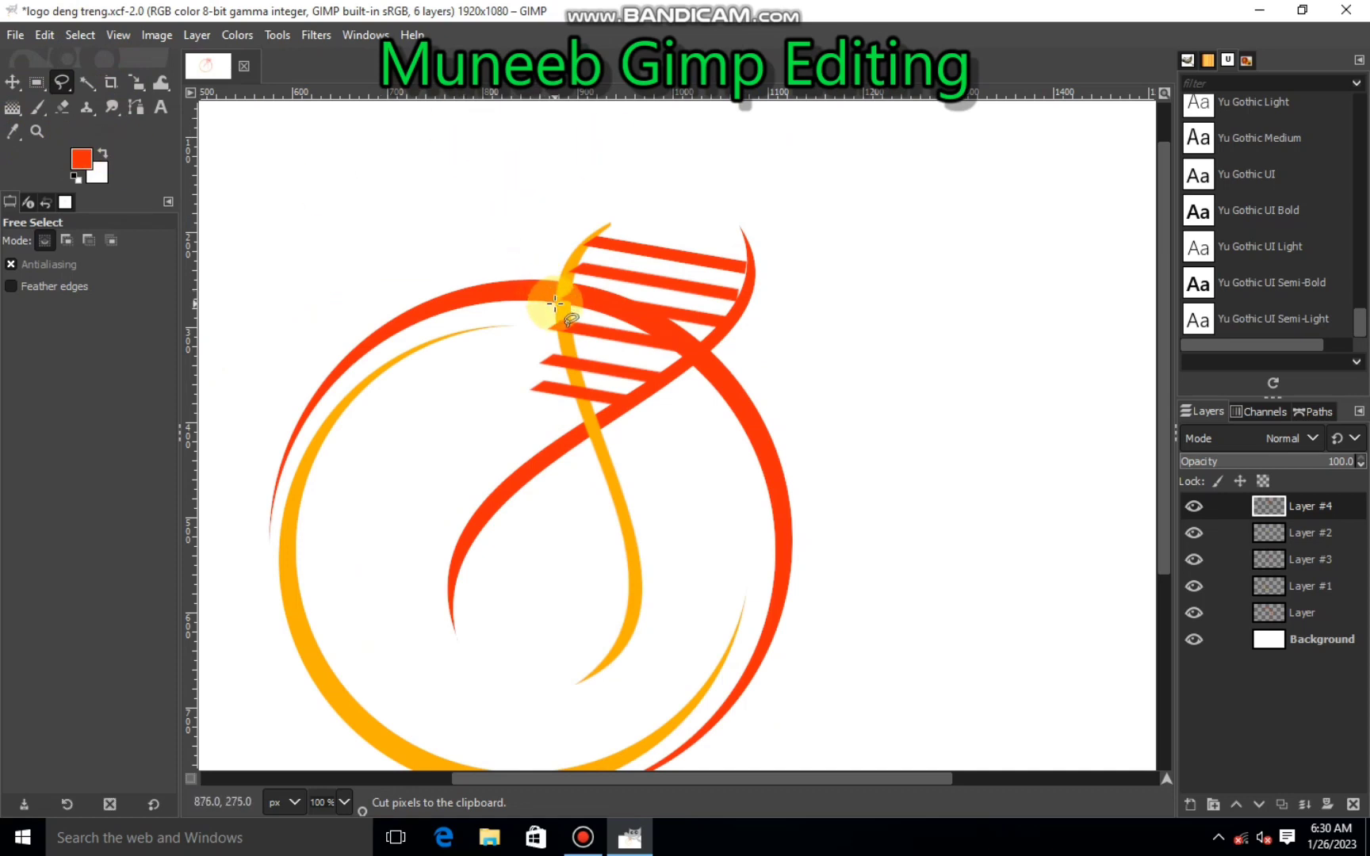
{"action": "left_click", "coordinate": [554, 312]}
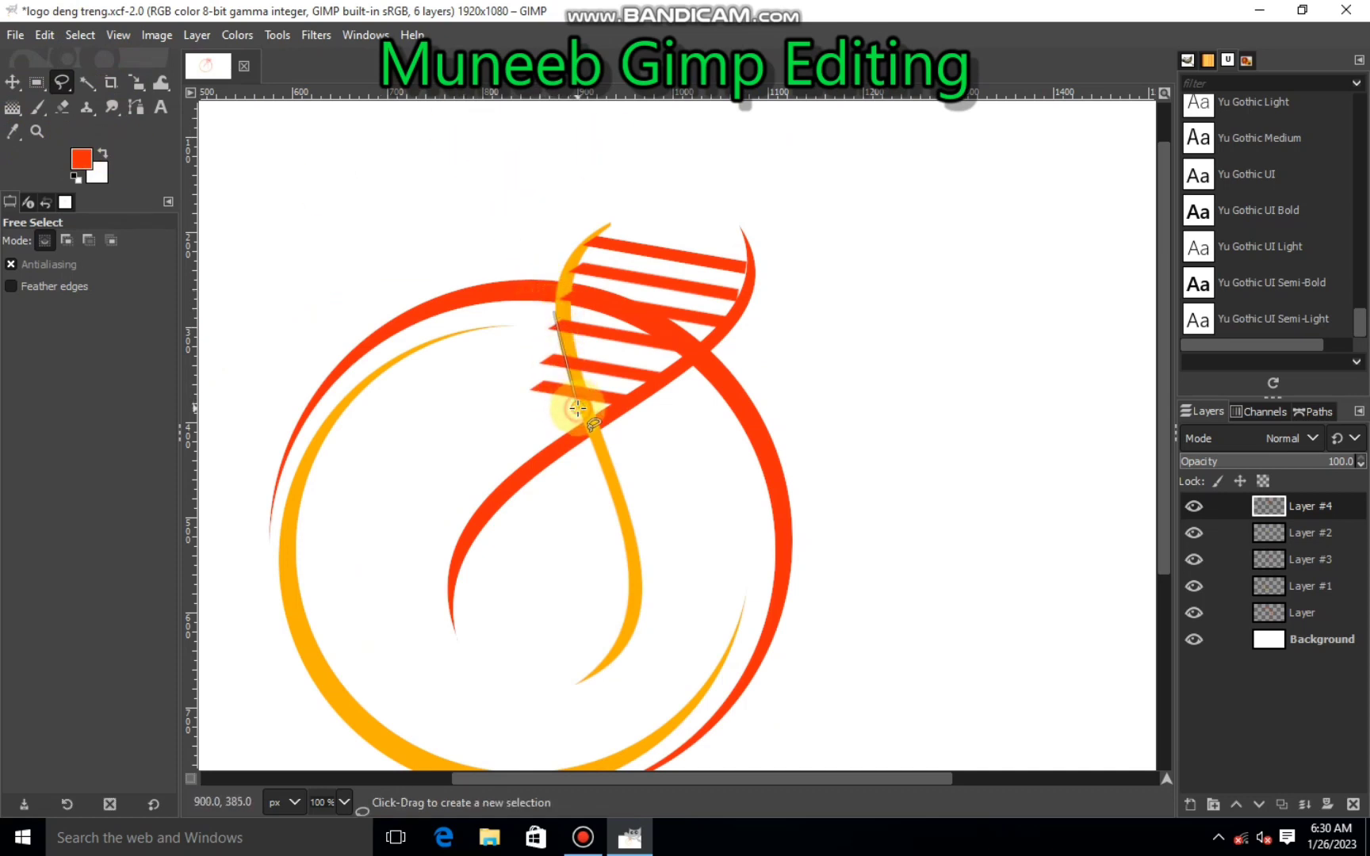
{"action": "left_click", "coordinate": [577, 409]}
{"action": "left_click", "coordinate": [525, 418]}
{"action": "left_click", "coordinate": [553, 305]}
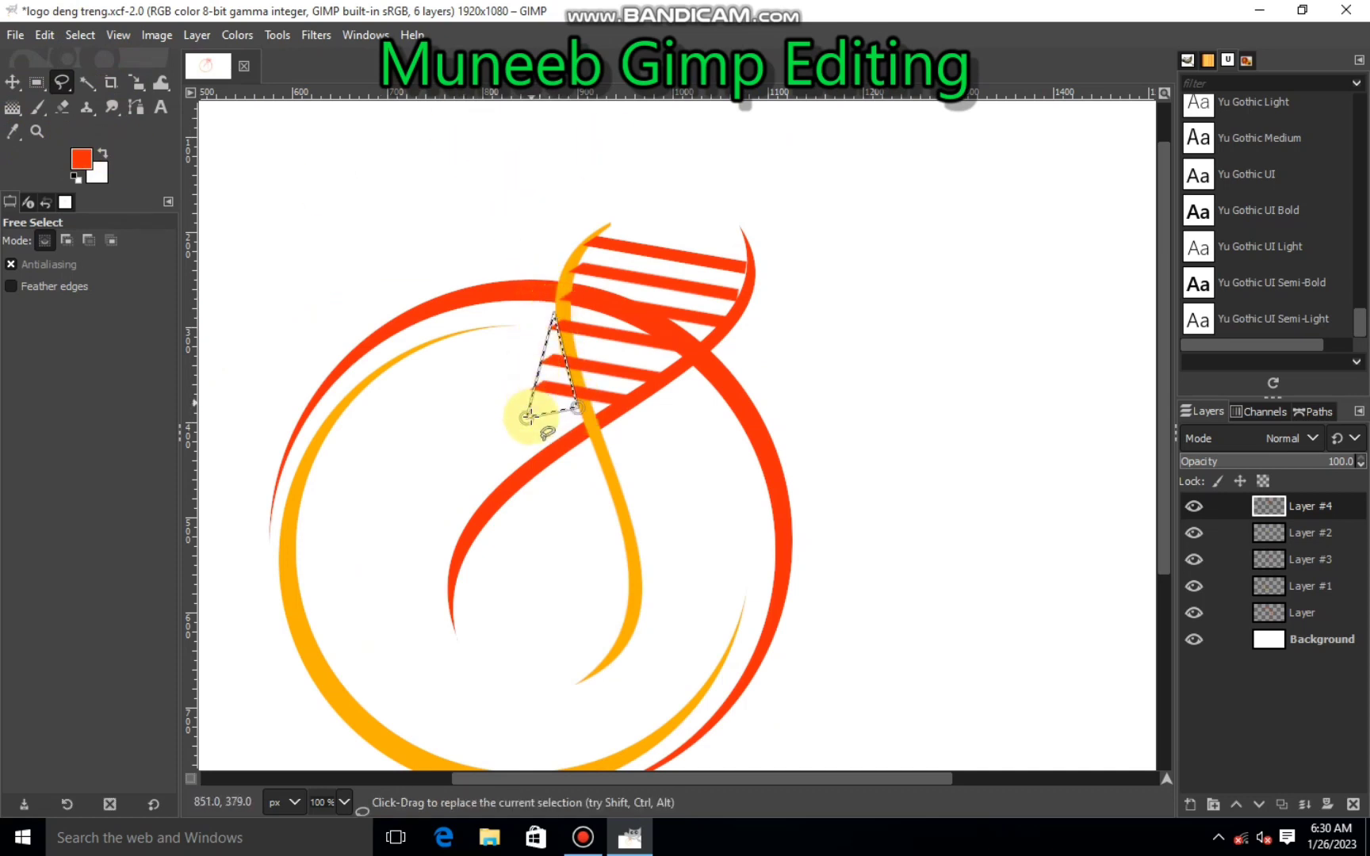
{"action": "left_click_drag", "start_coordinate": [526, 418], "coordinate": [512, 422]}
{"action": "right_click", "coordinate": [557, 394]}
{"action": "left_click", "coordinate": [745, 311]}
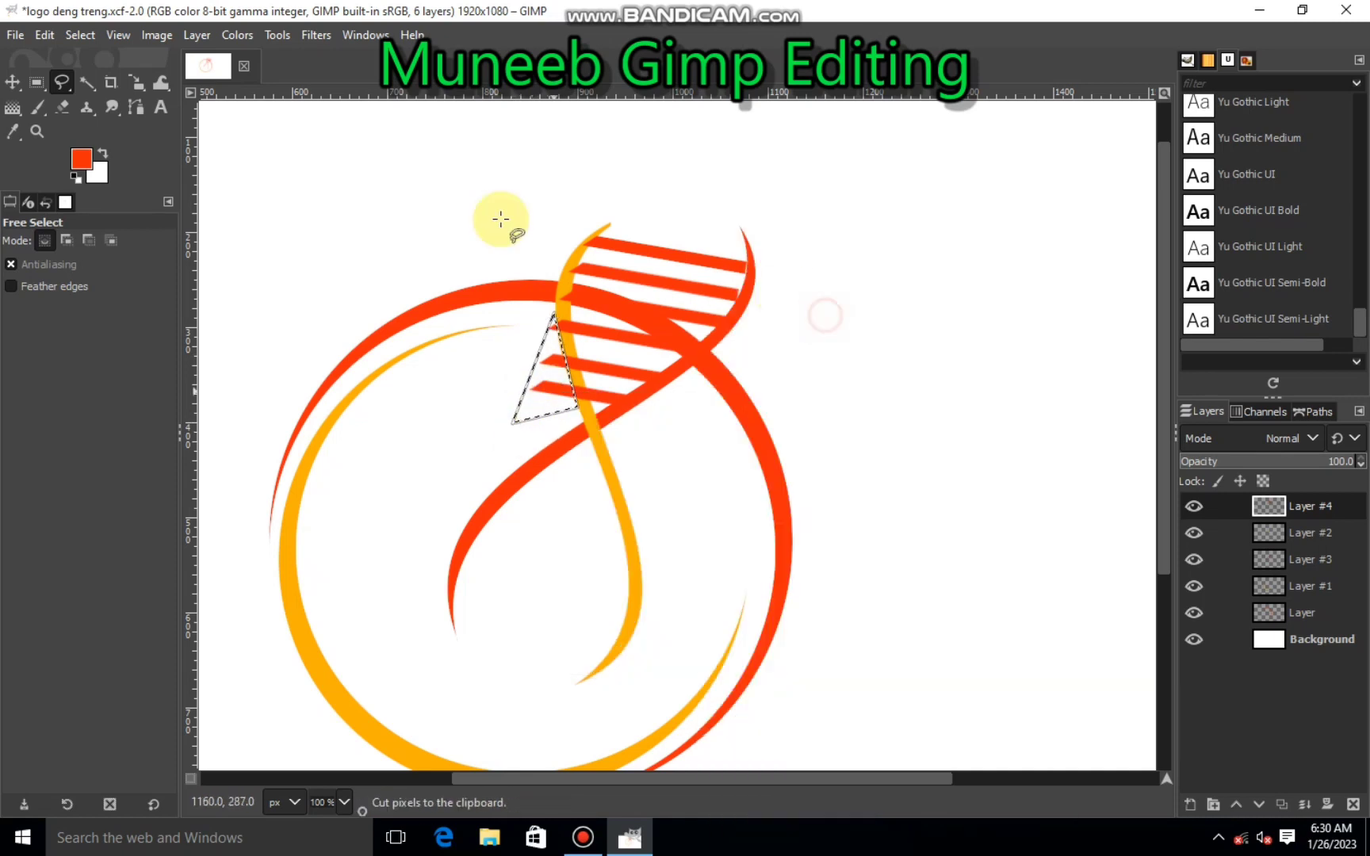
{"action": "left_click", "coordinate": [77, 35]}
{"action": "left_click", "coordinate": [93, 85]}
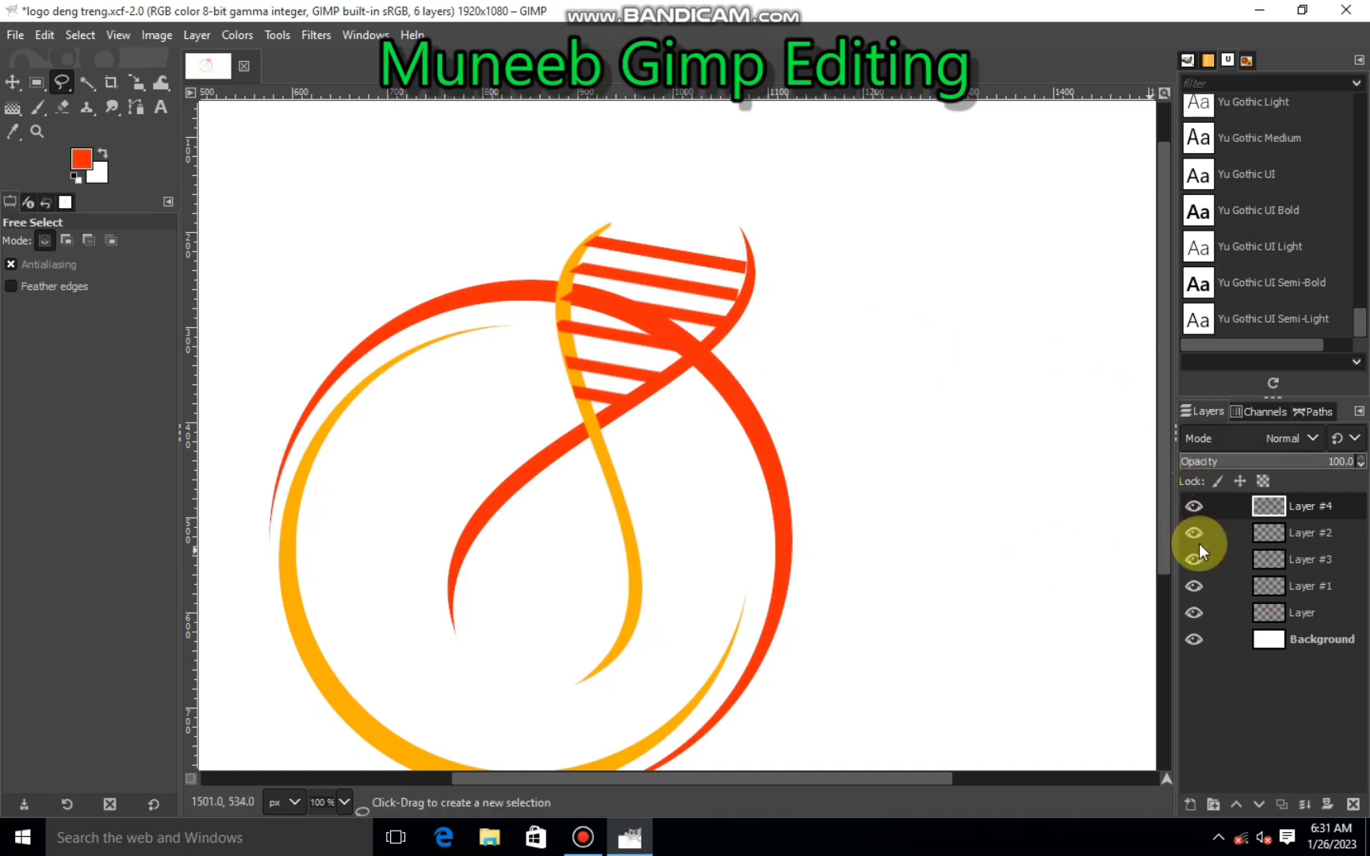
{"action": "scroll", "coordinate": [1086, 488], "scroll_direction": "down", "scroll_amount": 2, "text": "ctrl"}
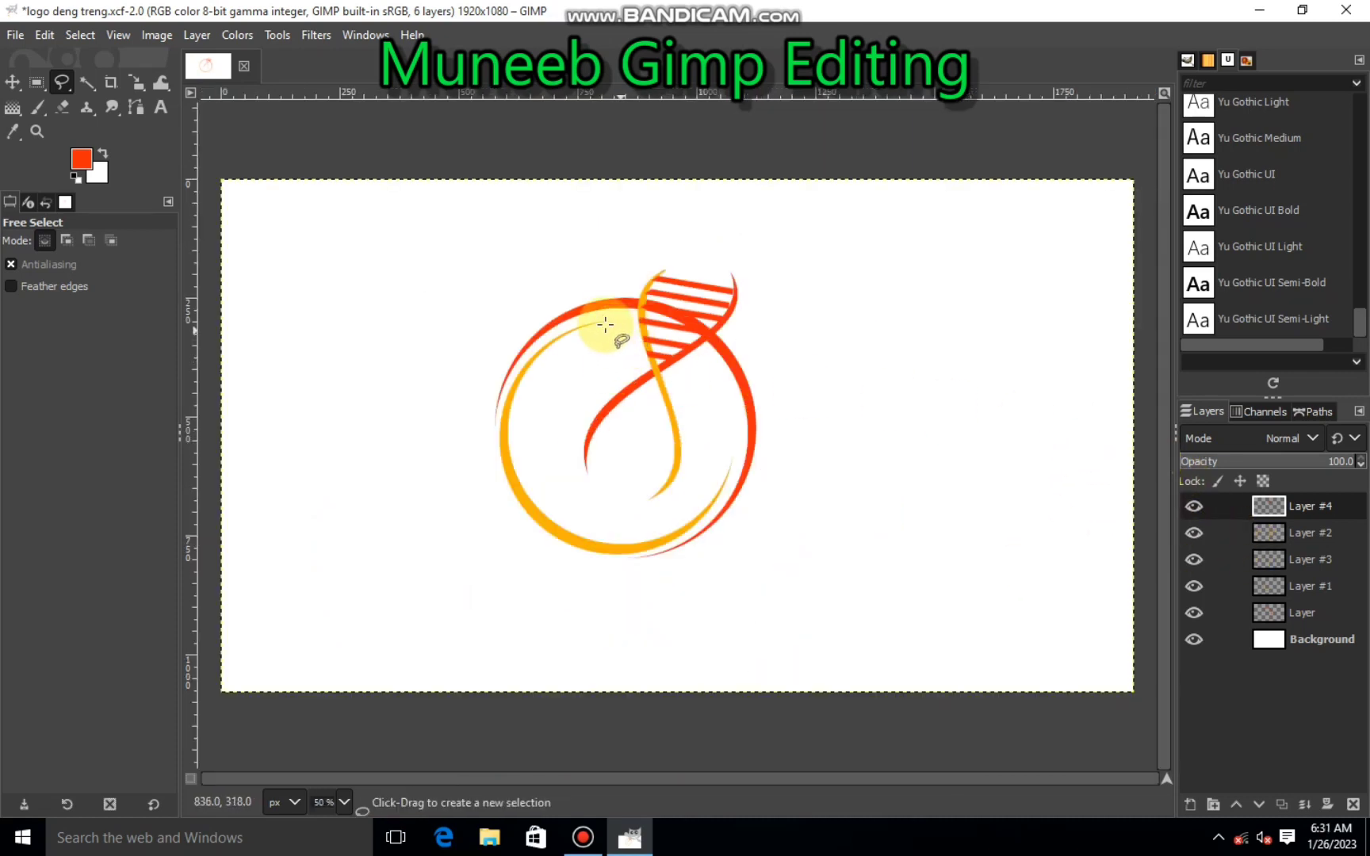
Step: Hide the DNA rungs layer and delete Layer #2
{"action": "left_click", "coordinate": [92, 35]}
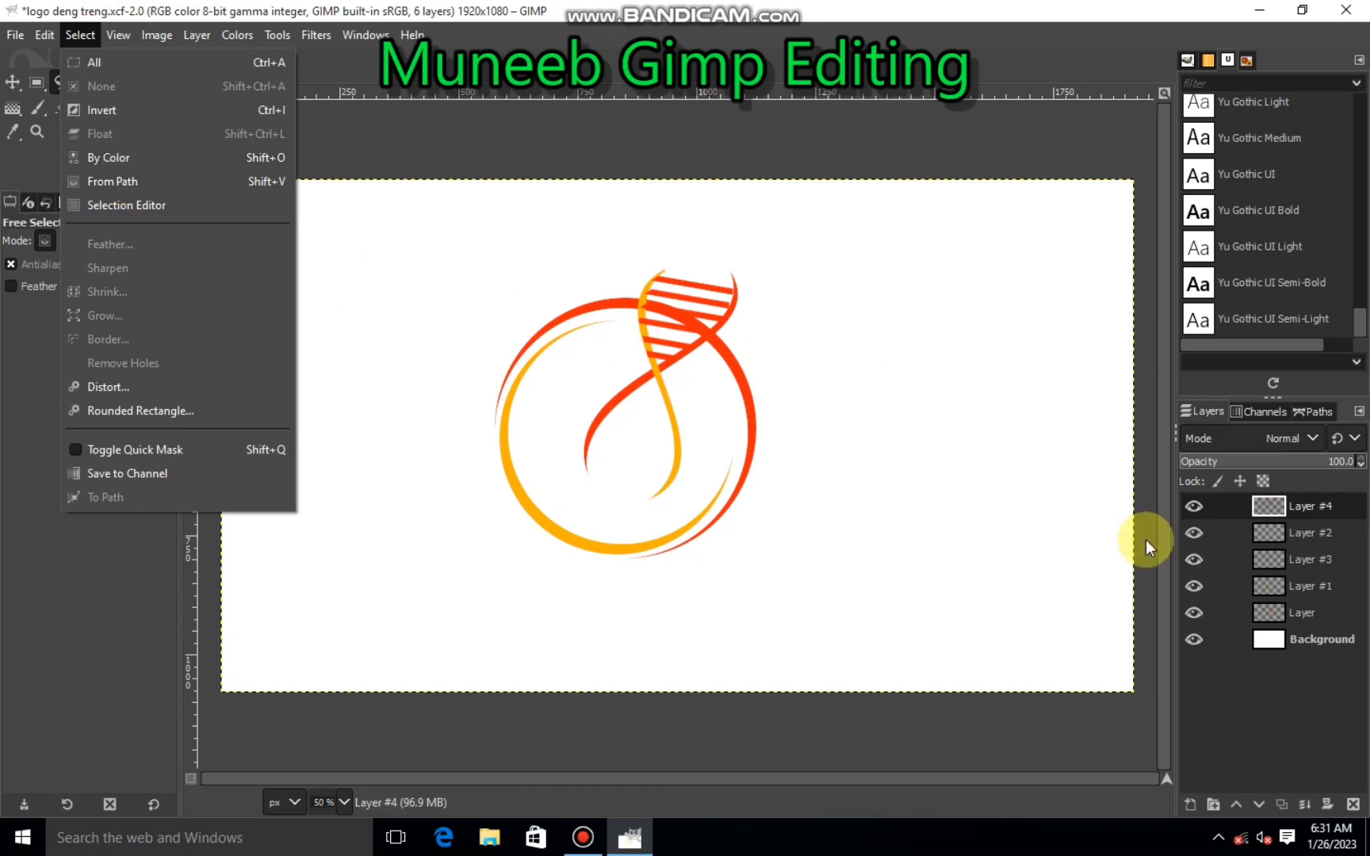
{"action": "left_click", "coordinate": [1193, 508]}
{"action": "left_click", "coordinate": [1281, 532]}
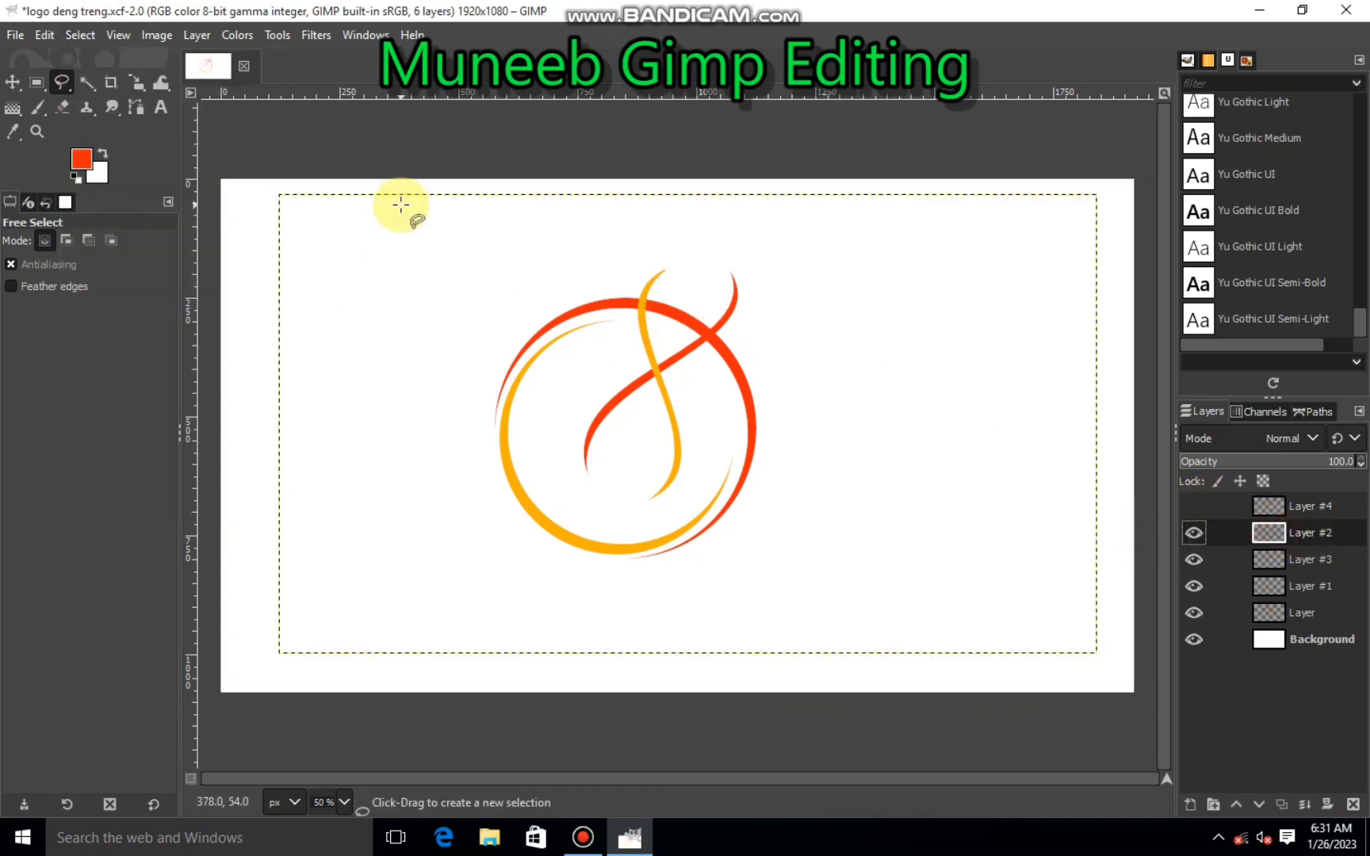
{"action": "right_click", "coordinate": [1283, 529]}
{"action": "left_click", "coordinate": [1145, 269]}
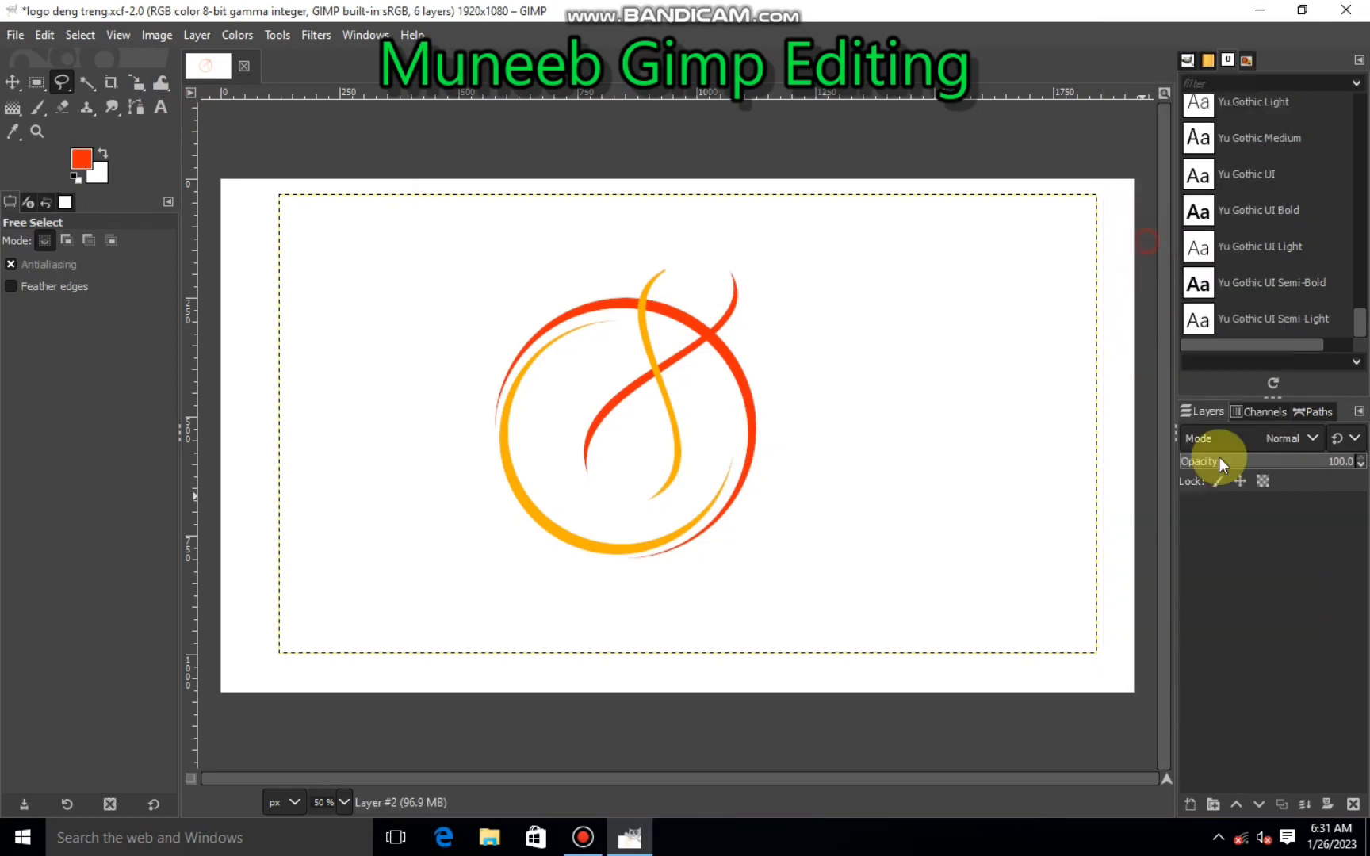
{"action": "left_click", "coordinate": [1193, 533]}
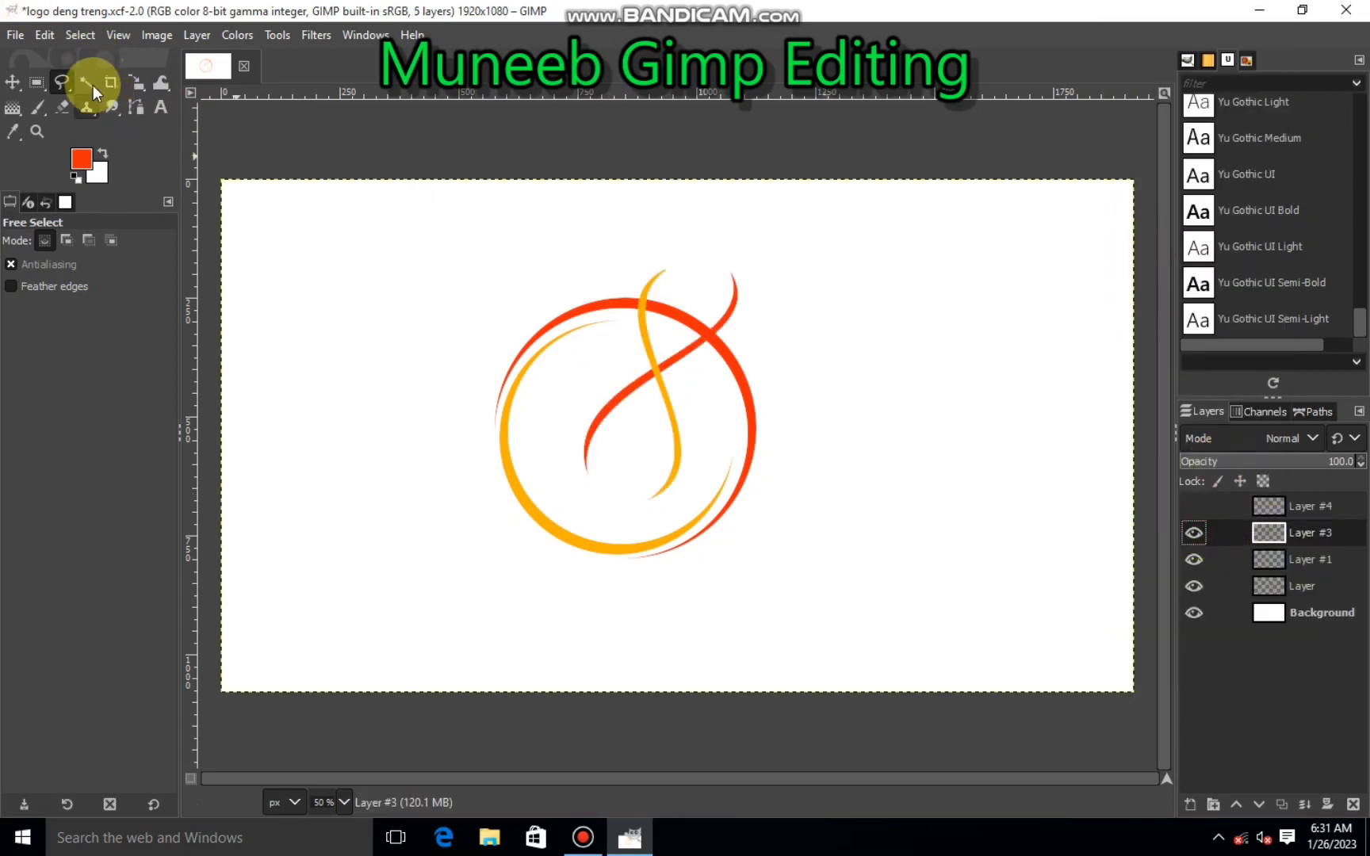
Step: Select the inner helix strands with Select by Color
{"action": "left_click", "coordinate": [93, 85]}
{"action": "left_click", "coordinate": [136, 98]}
{"action": "left_click", "coordinate": [646, 348]}
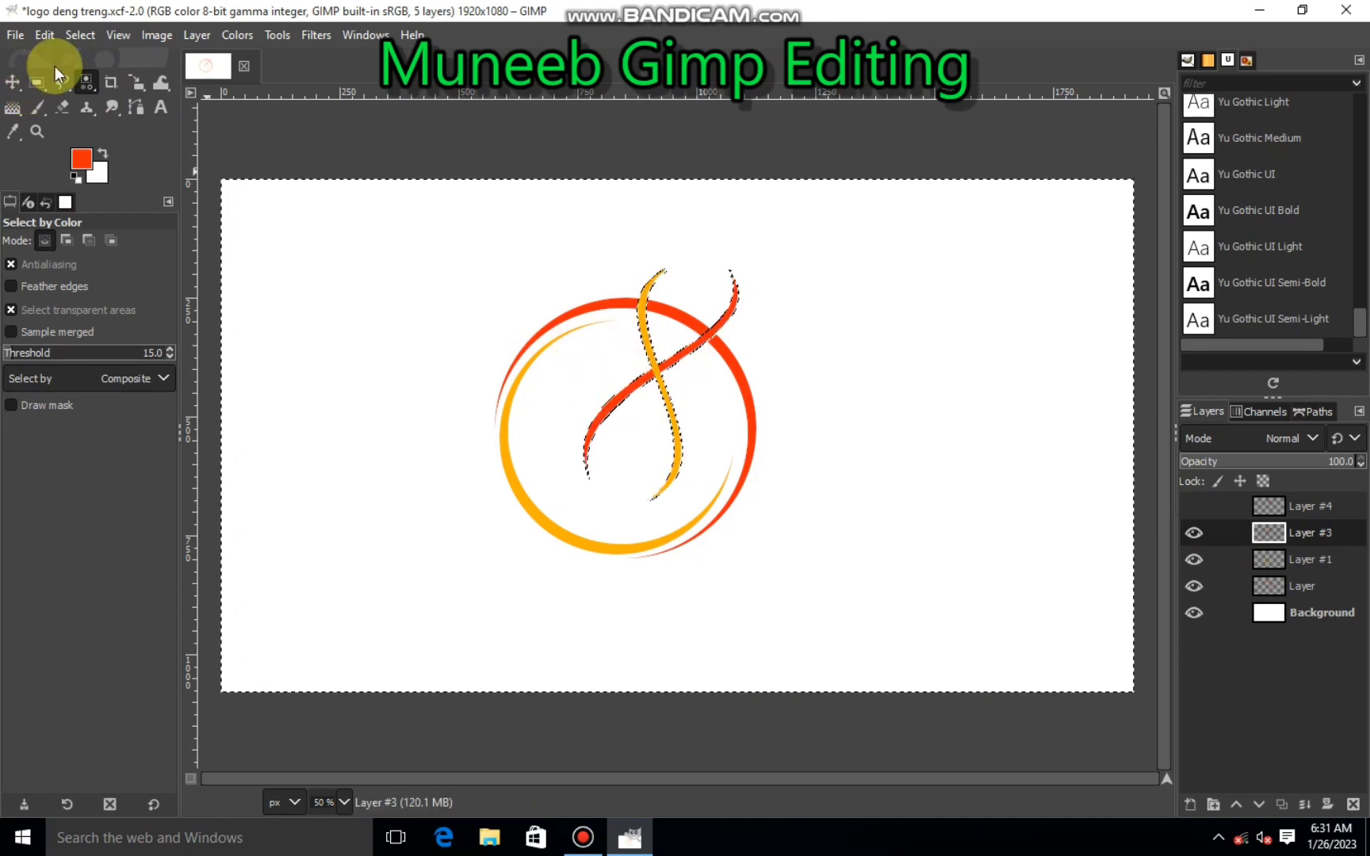
Step: Clear the selection, undo an accidental cut, and delete Layer #1
{"action": "left_click", "coordinate": [80, 35]}
{"action": "left_click", "coordinate": [95, 86]}
{"action": "key", "text": "ctrl+x"}
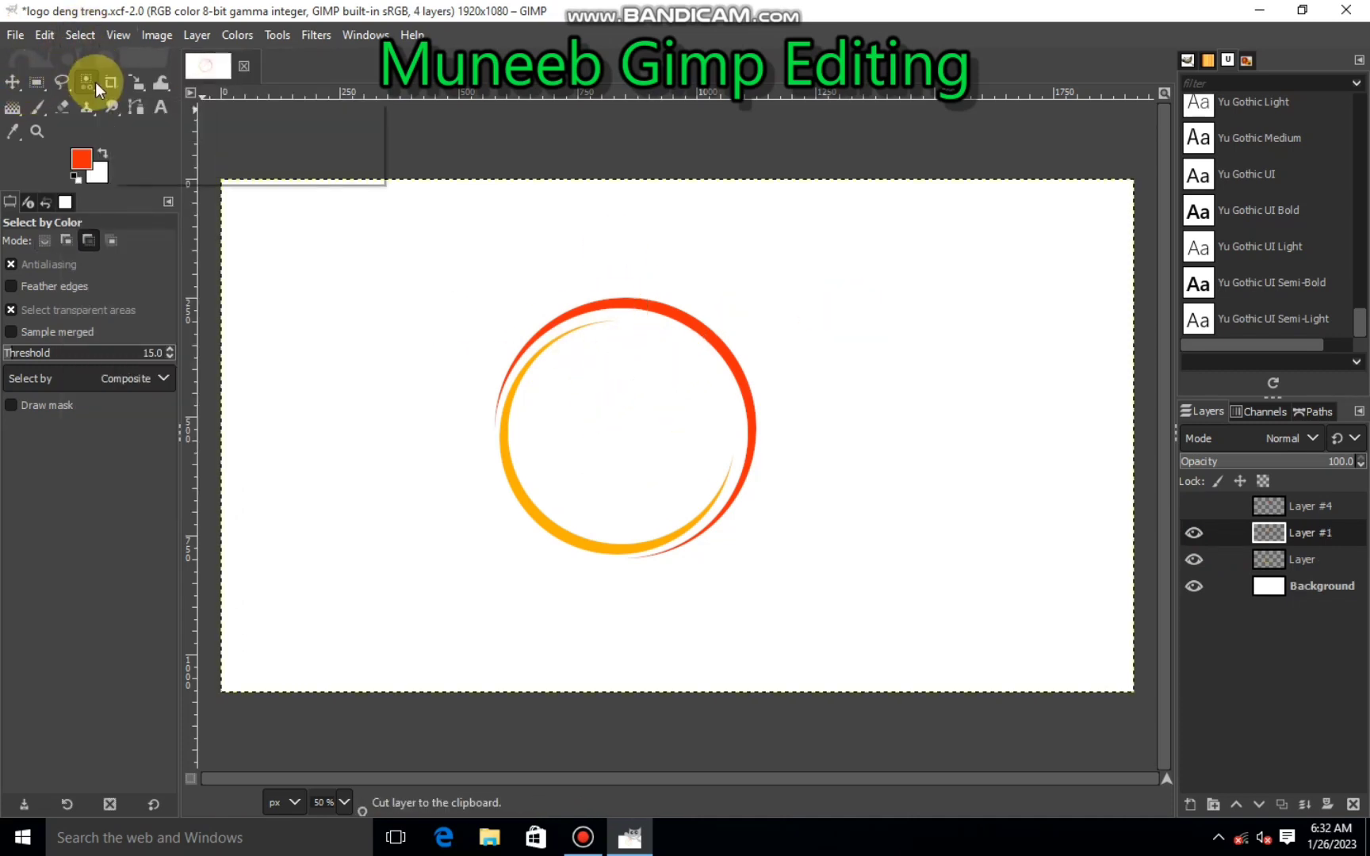
{"action": "key", "text": "ctrl+z"}
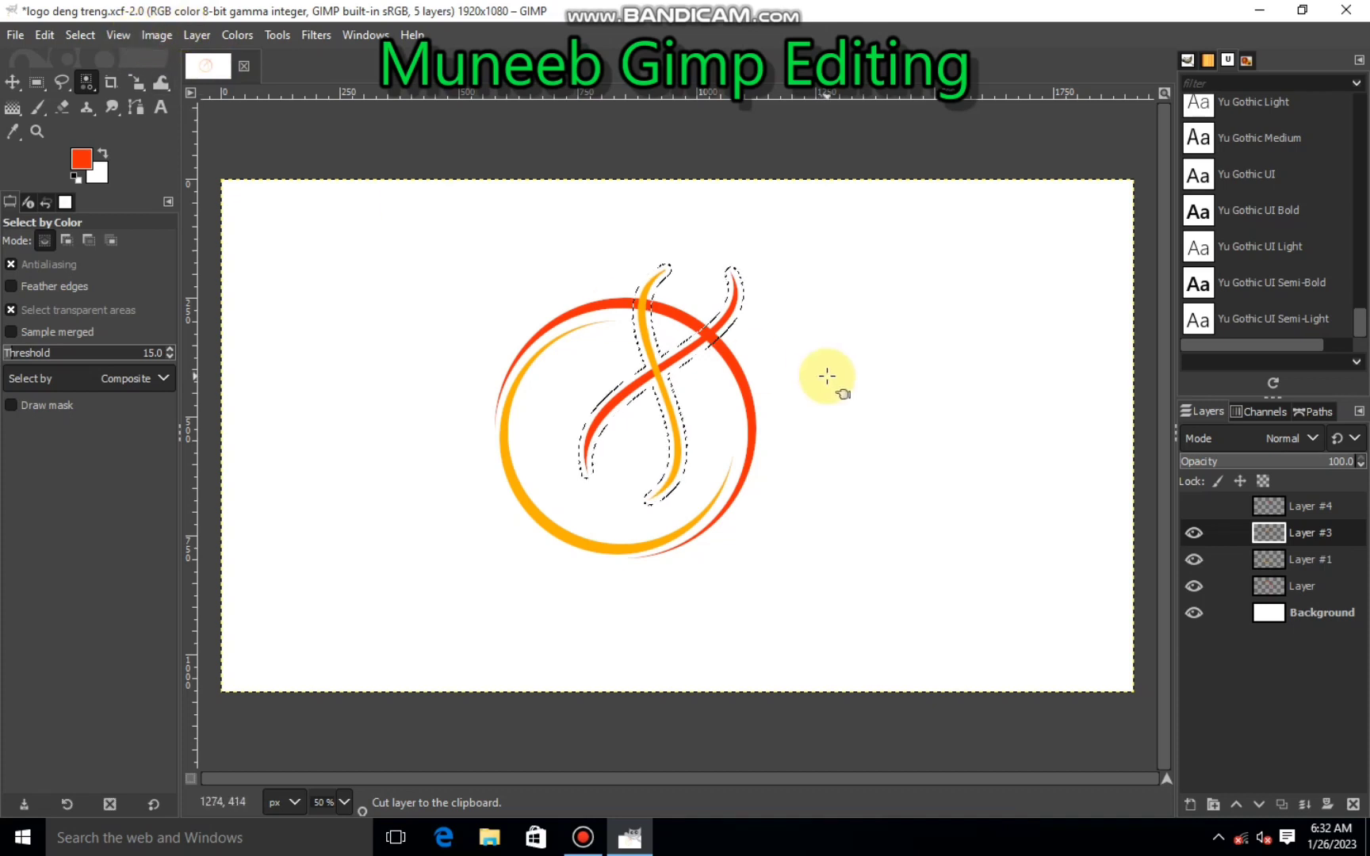
{"action": "right_click", "coordinate": [1280, 564]}
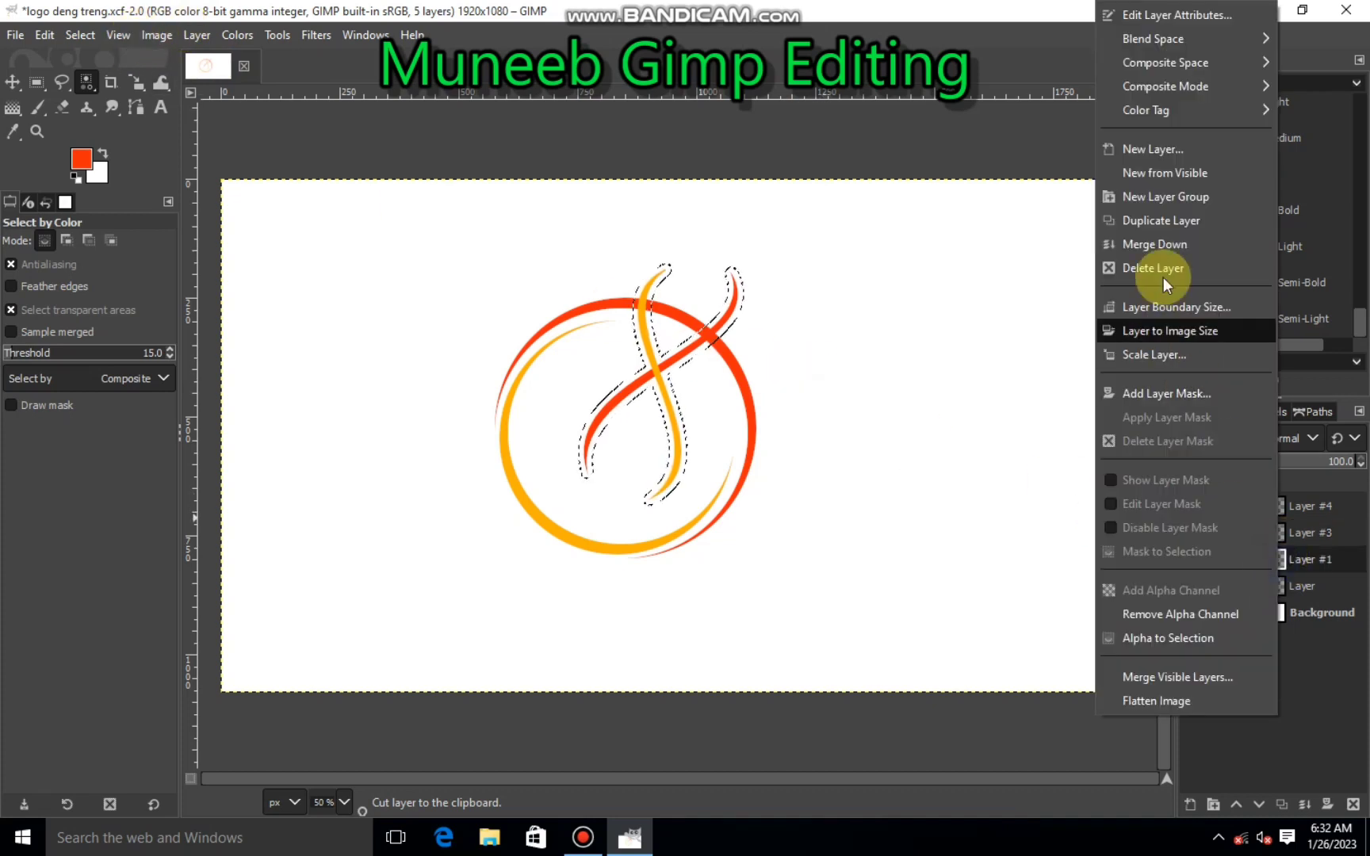
{"action": "left_click", "coordinate": [1163, 274]}
Step: Copy and then cut the selected strands out of the base Layer, then clear the selection
{"action": "left_click", "coordinate": [1199, 555]}
{"action": "right_click", "coordinate": [685, 498]}
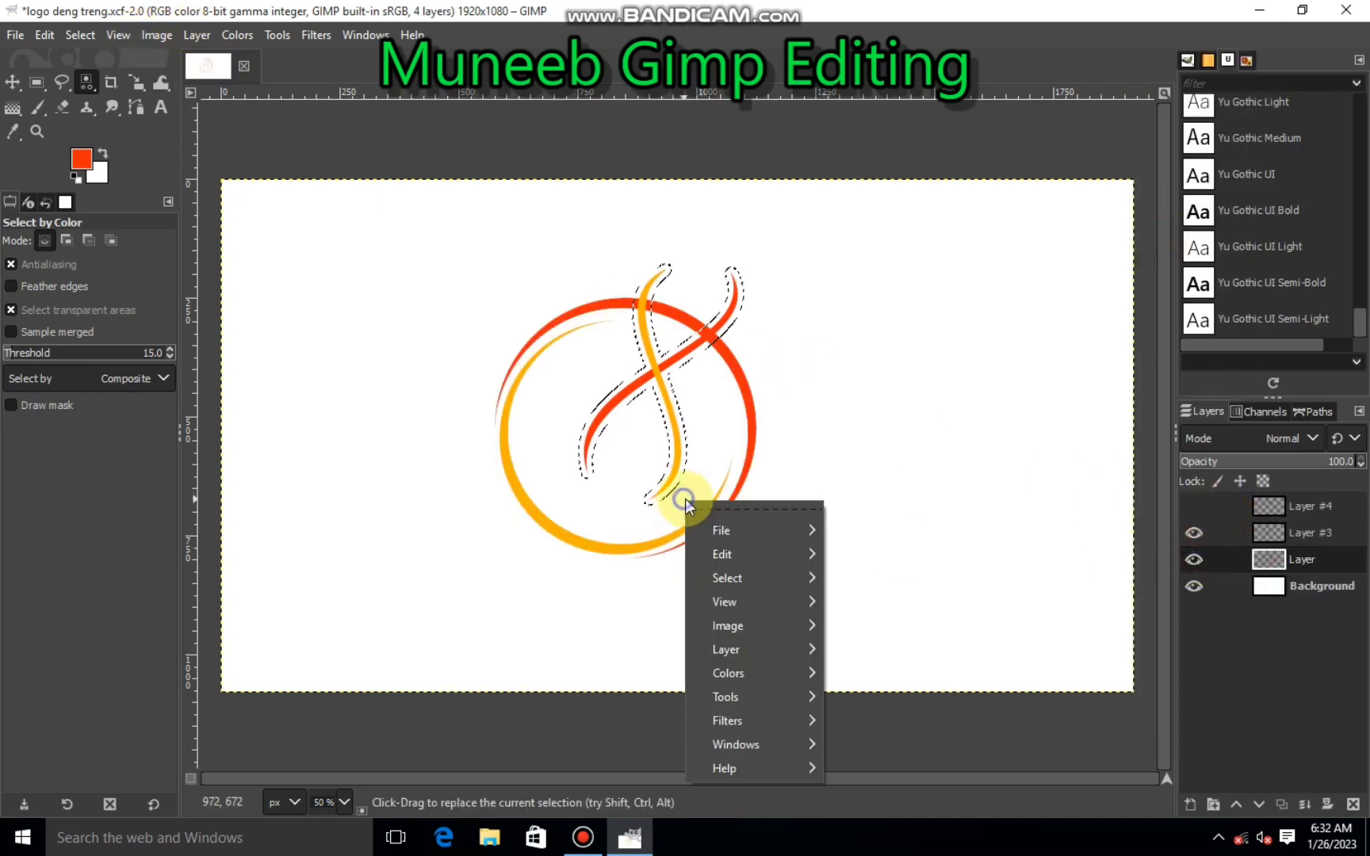
{"action": "left_click", "coordinate": [872, 335]}
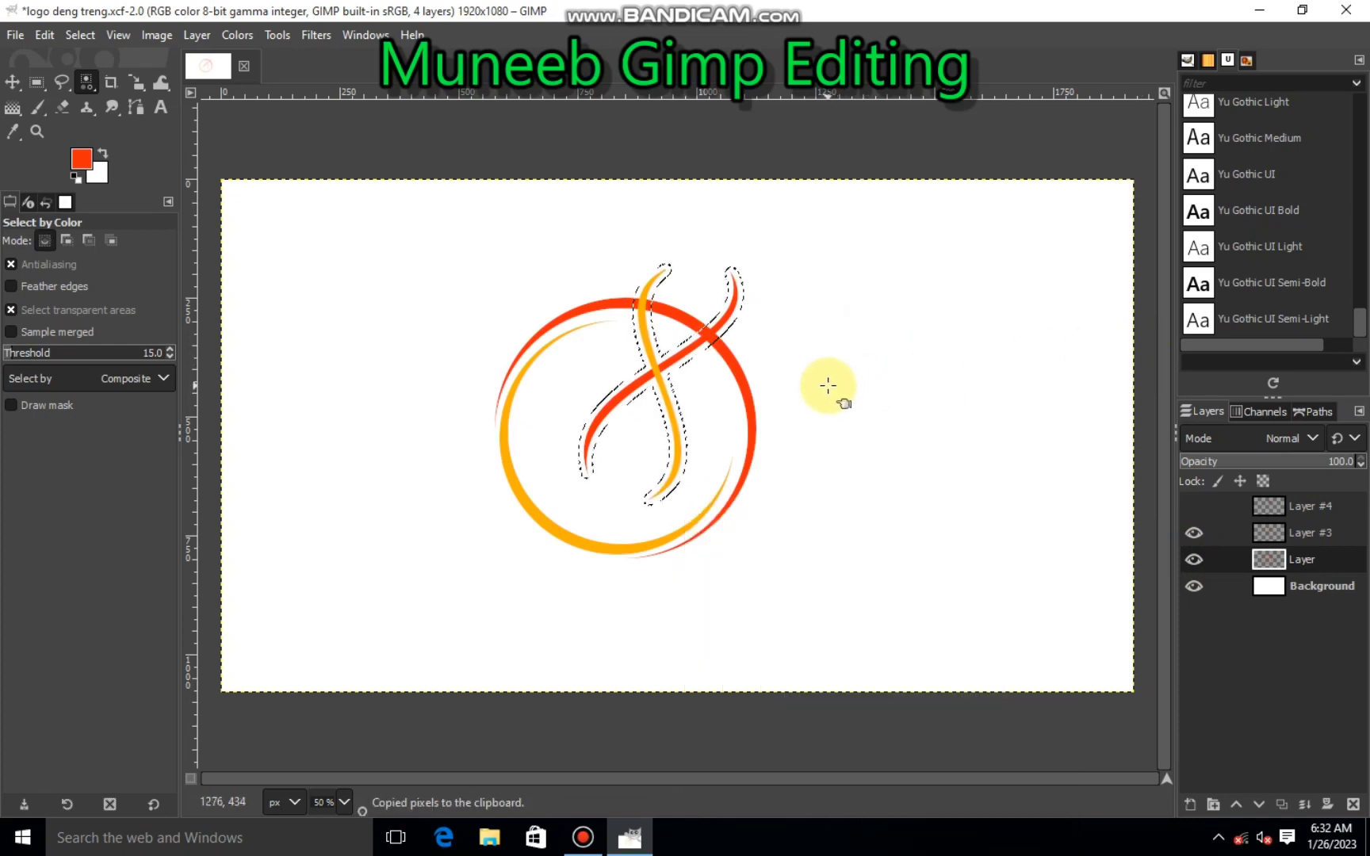
{"action": "right_click", "coordinate": [716, 385]}
{"action": "mouse_move", "coordinate": [782, 438]}
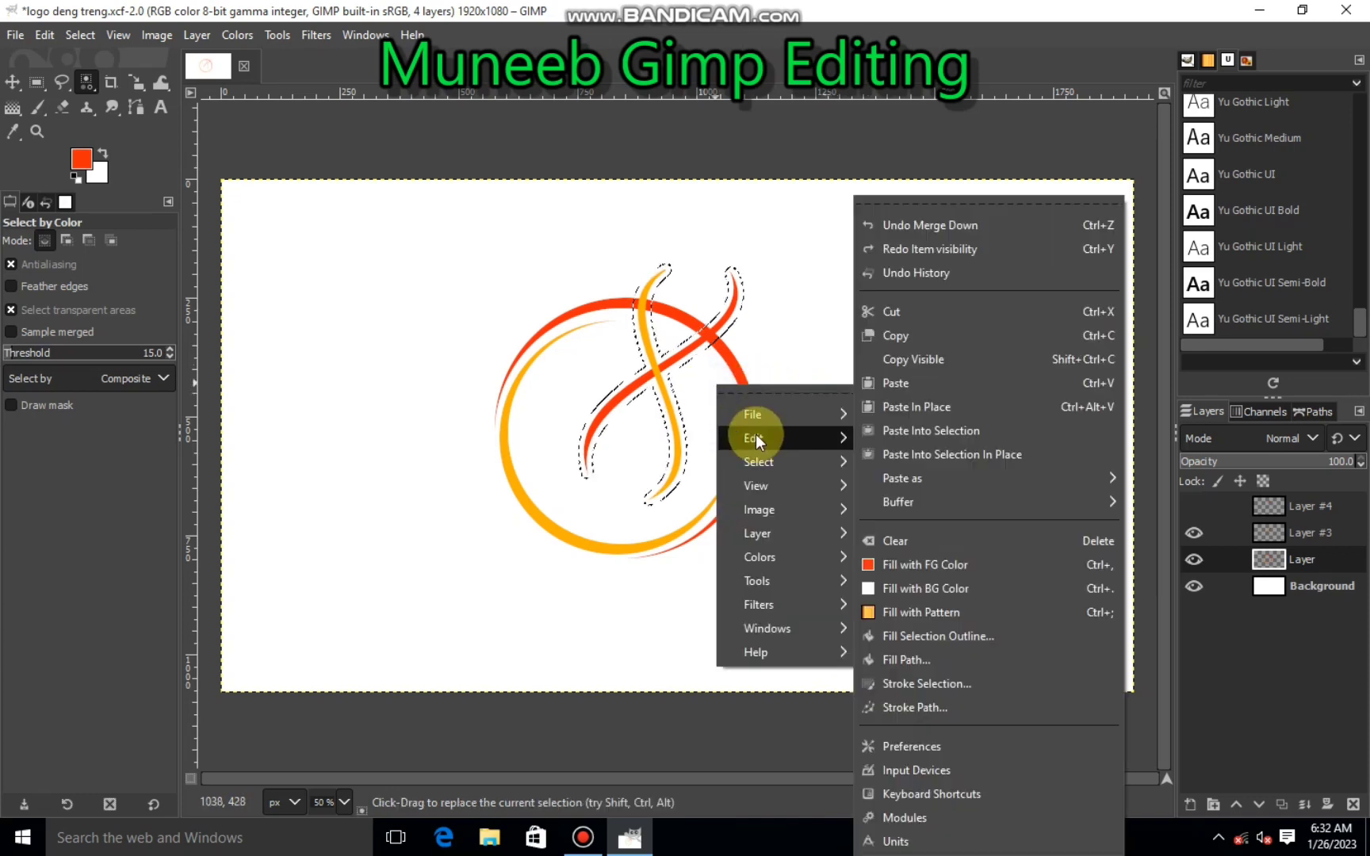
{"action": "left_click", "coordinate": [902, 313]}
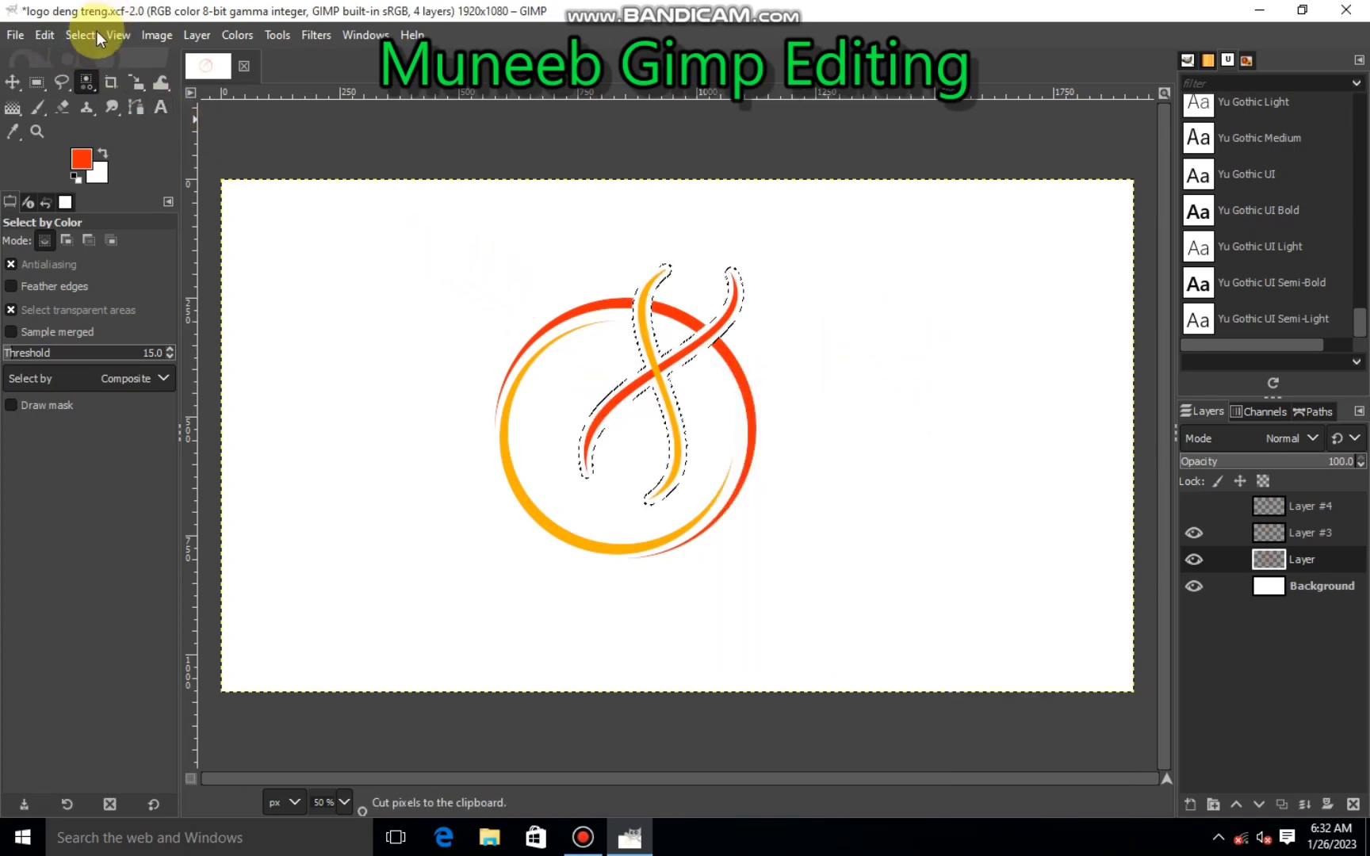
{"action": "left_click", "coordinate": [70, 36]}
{"action": "left_click", "coordinate": [98, 84]}
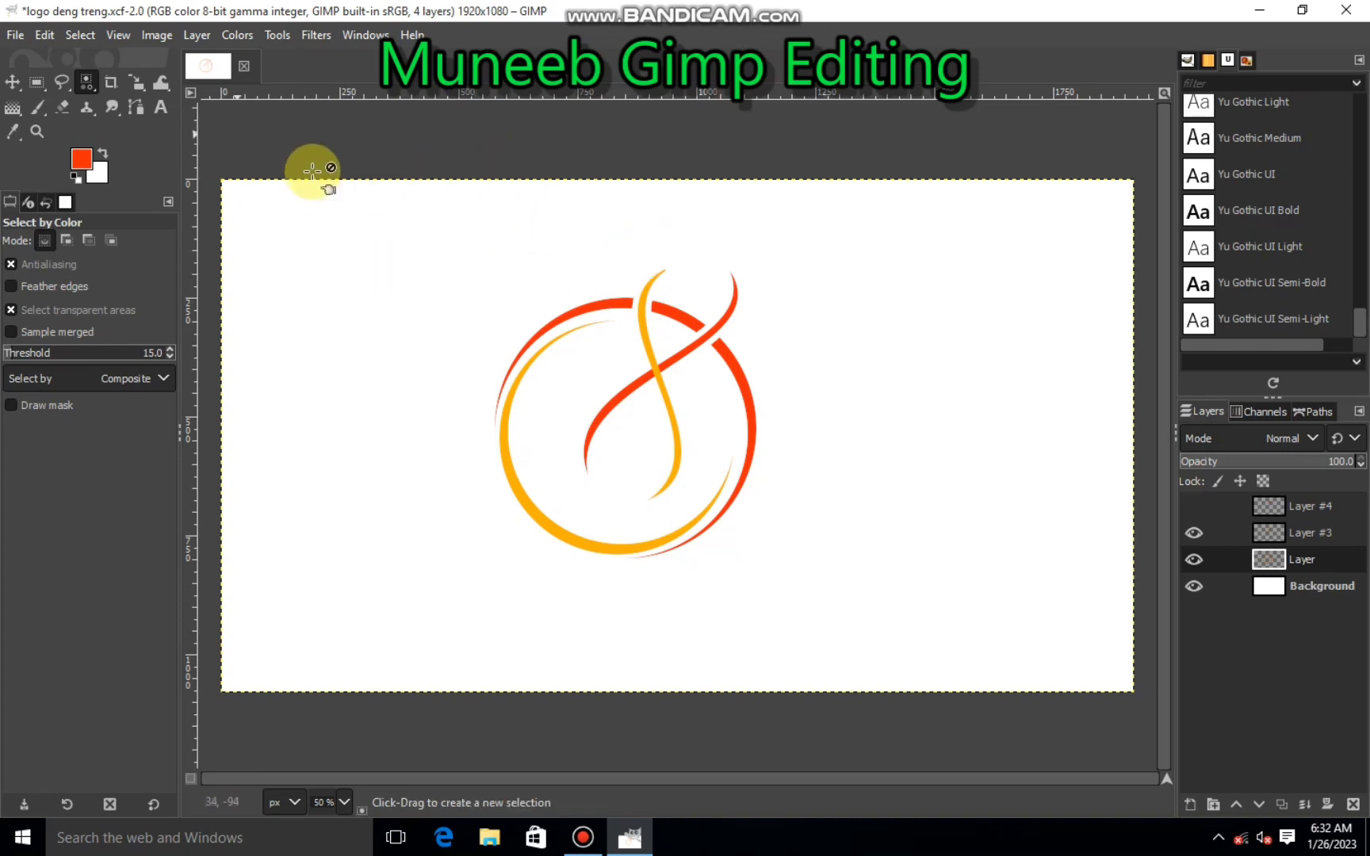
Step: Erase gaps in the red arcs at the strand crossings with the 2. Hardness 075 brush
{"action": "left_click", "coordinate": [64, 107]}
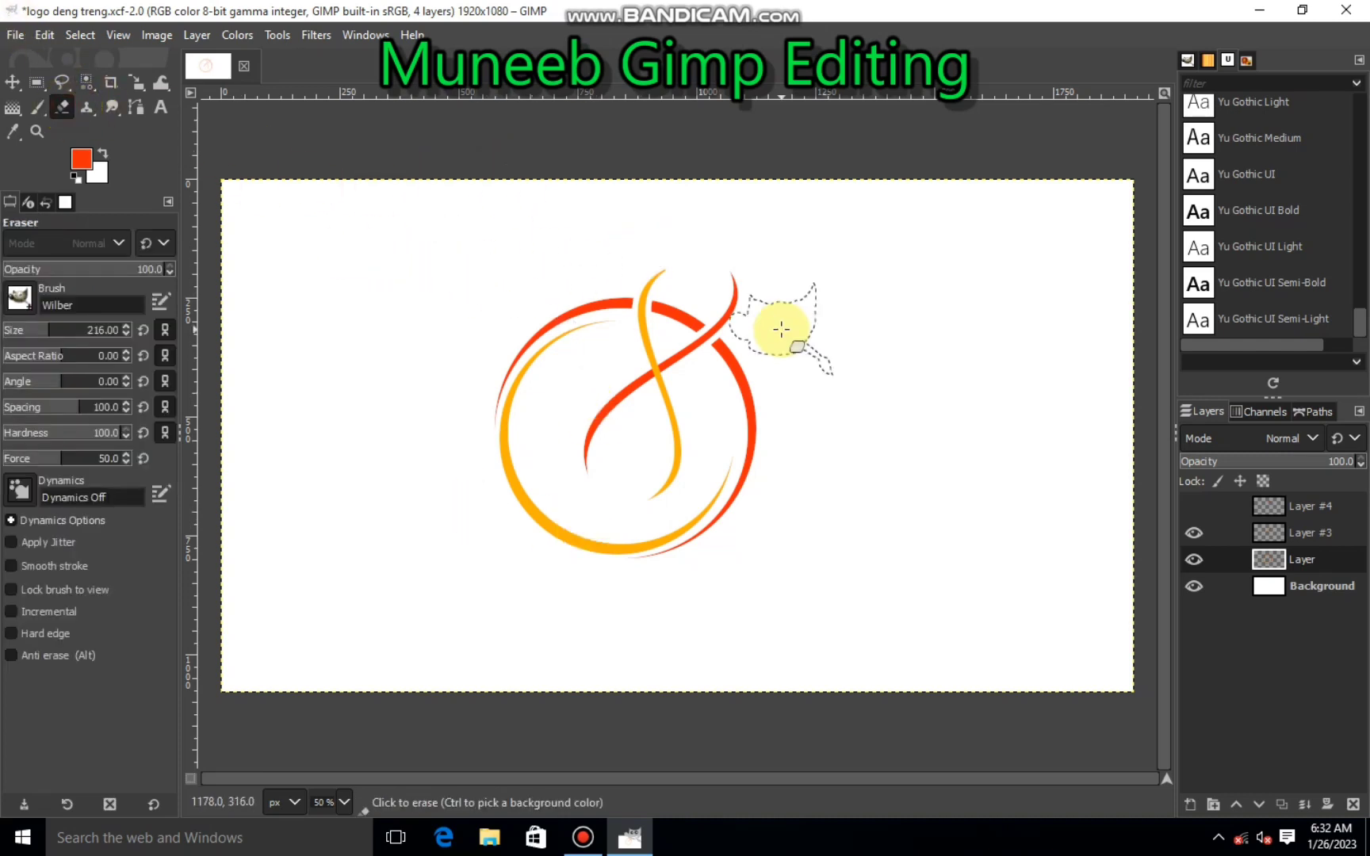
{"action": "left_click", "coordinate": [19, 297]}
{"action": "left_click", "coordinate": [70, 327]}
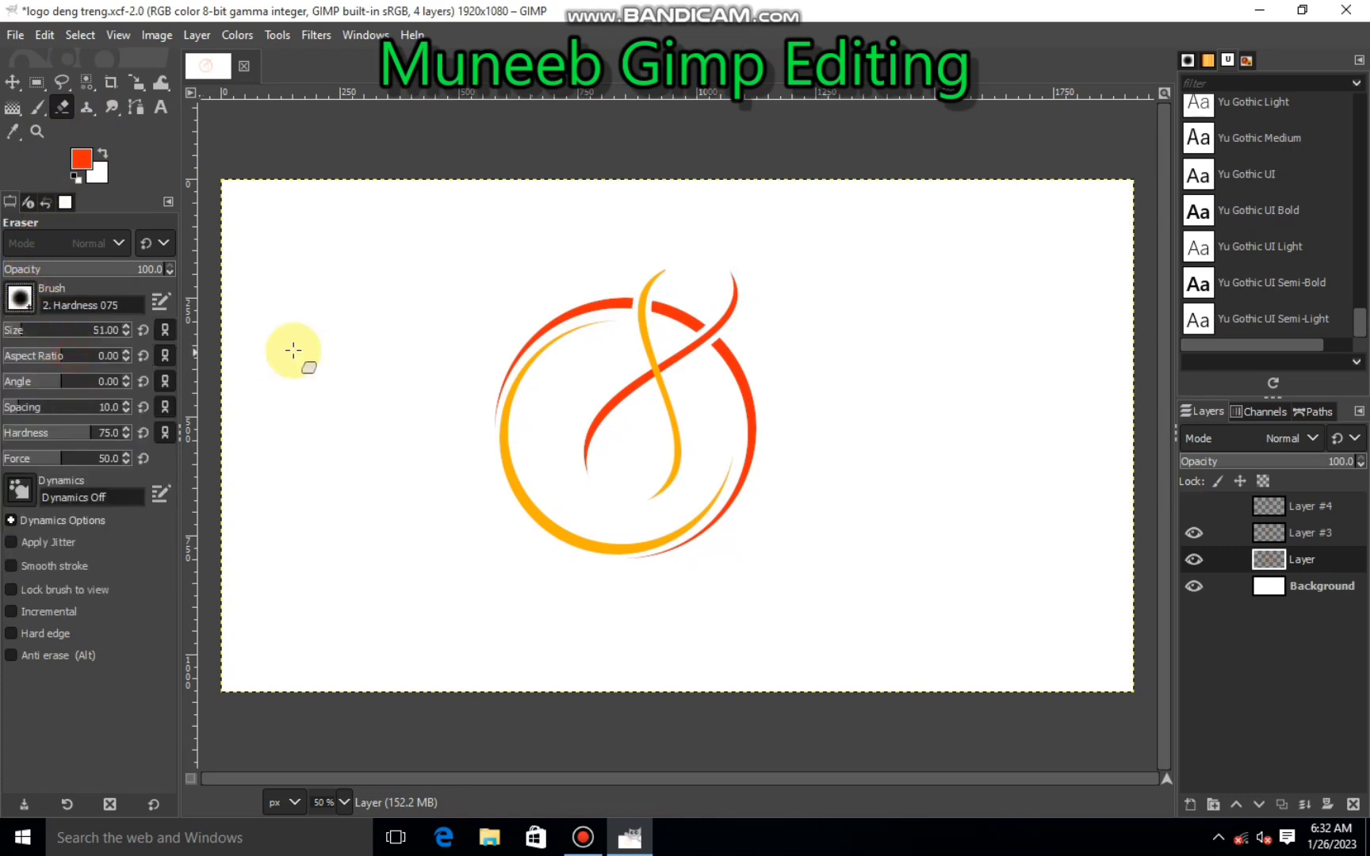
{"action": "key", "text": "1"}
{"action": "left_click", "coordinate": [626, 308]}
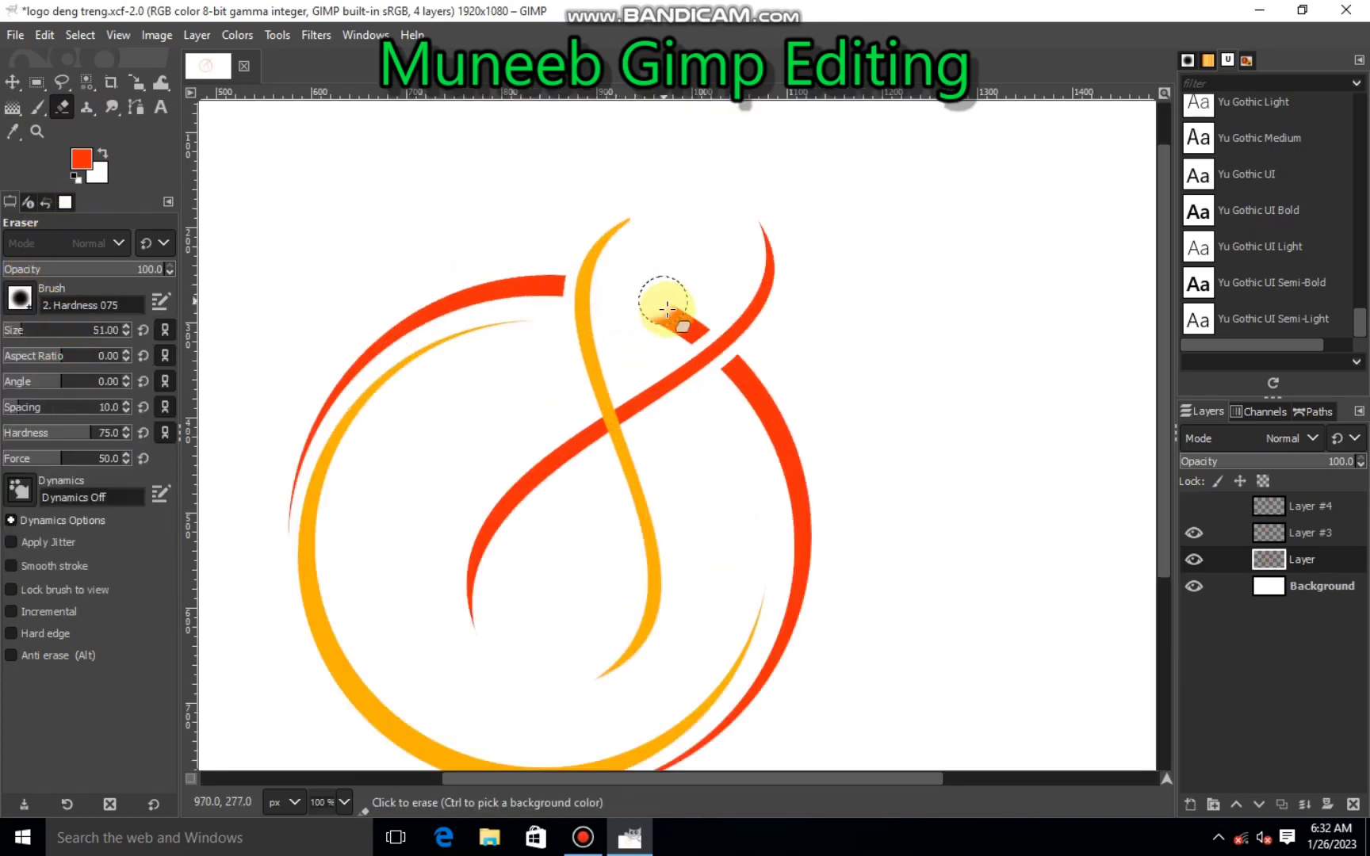
{"action": "left_click_drag", "start_coordinate": [710, 322], "coordinate": [731, 332]}
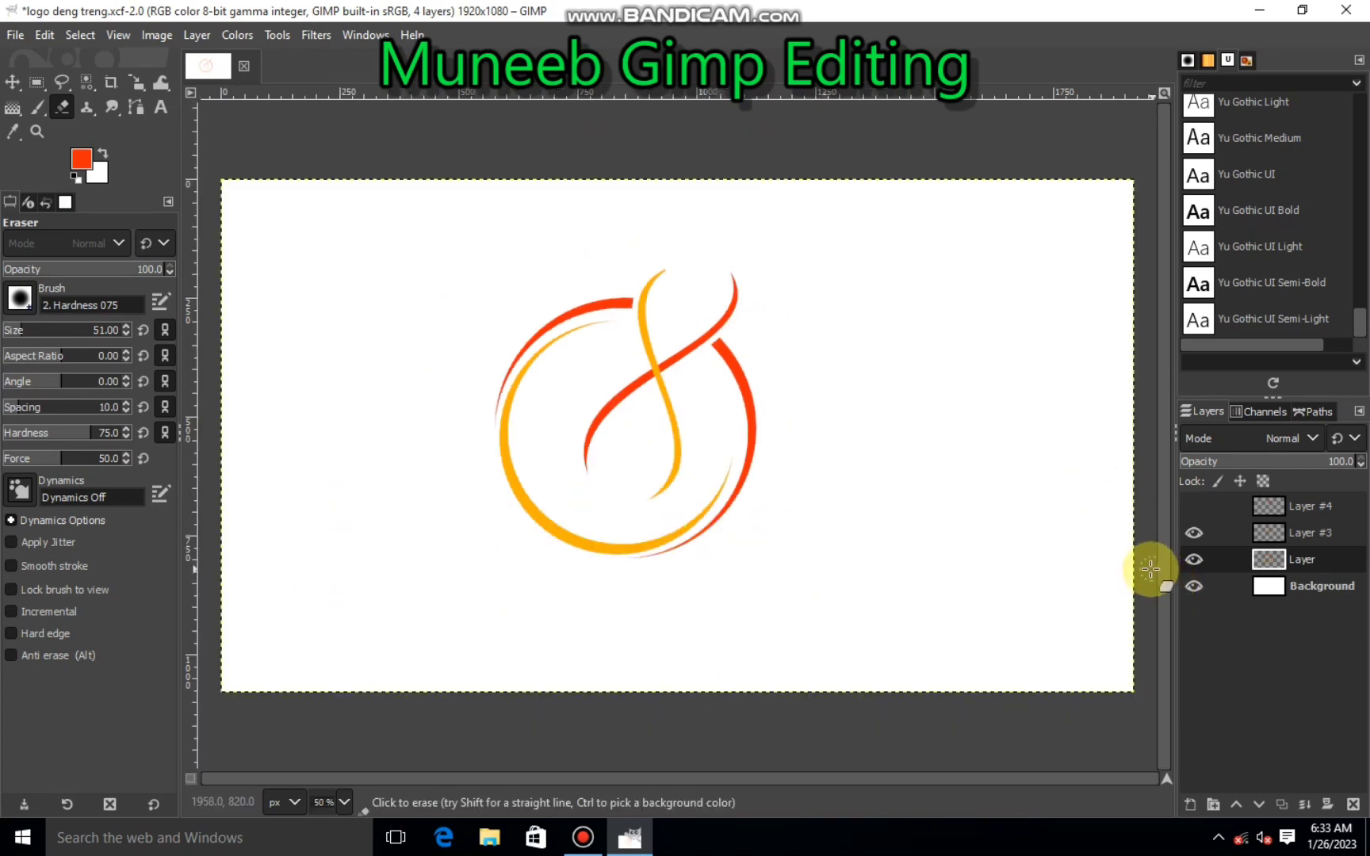
{"action": "left_click", "coordinate": [99, 76]}
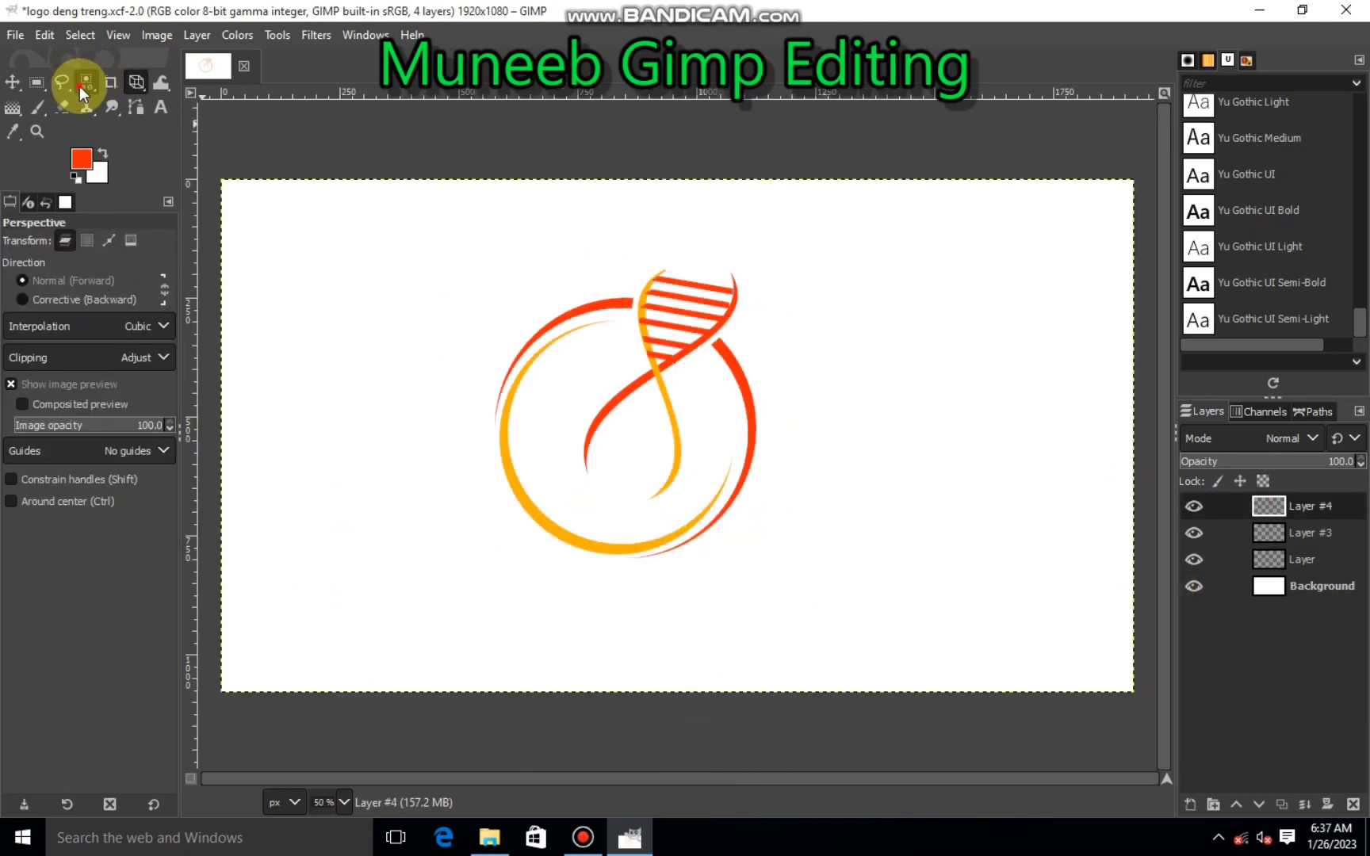
Step: Select the red DNA rungs by colour, copy them, and paste them as a new layer
{"action": "left_click", "coordinate": [84, 84]}
{"action": "scroll", "coordinate": [648, 269], "scroll_direction": "up", "scroll_amount": 1}
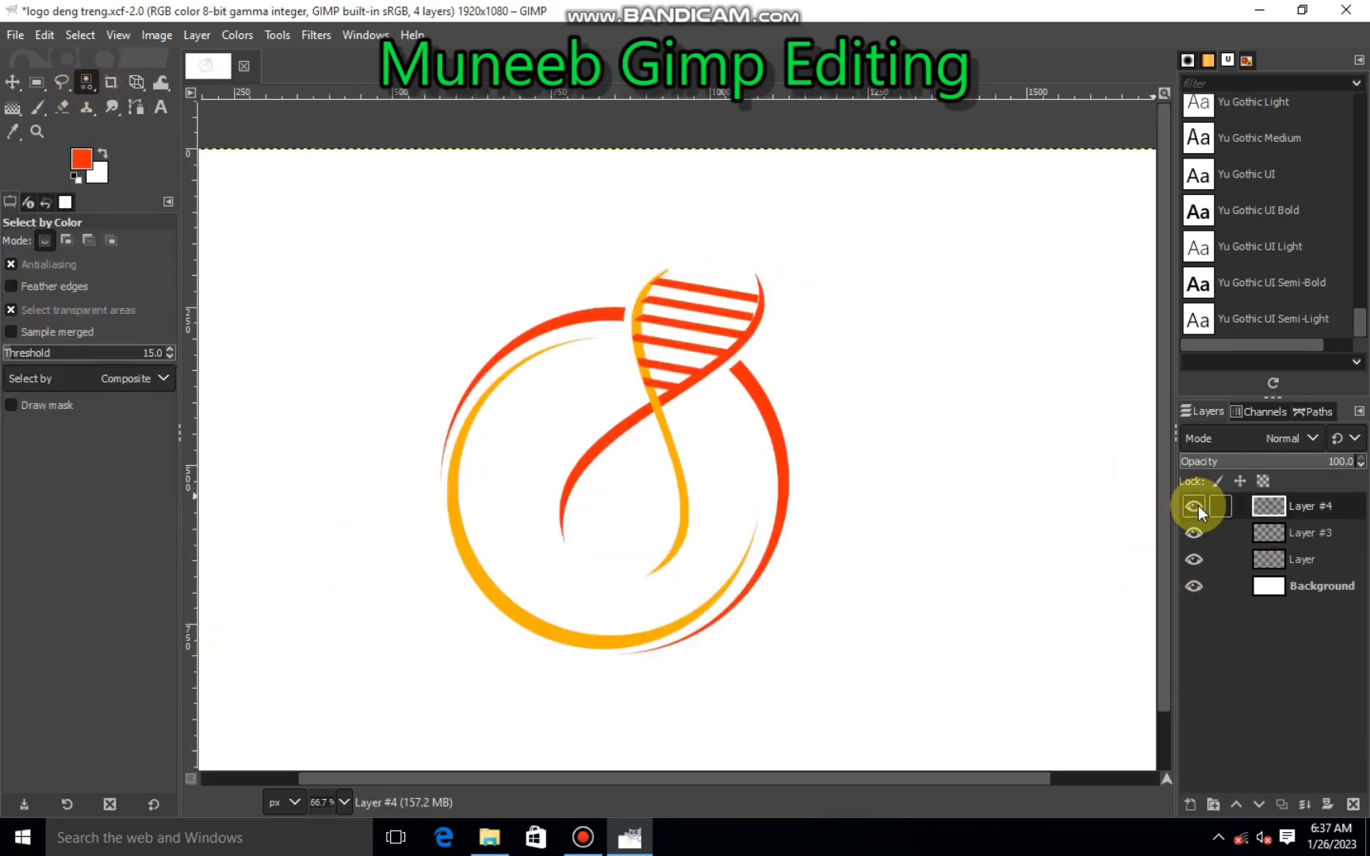
{"action": "left_click", "coordinate": [721, 293]}
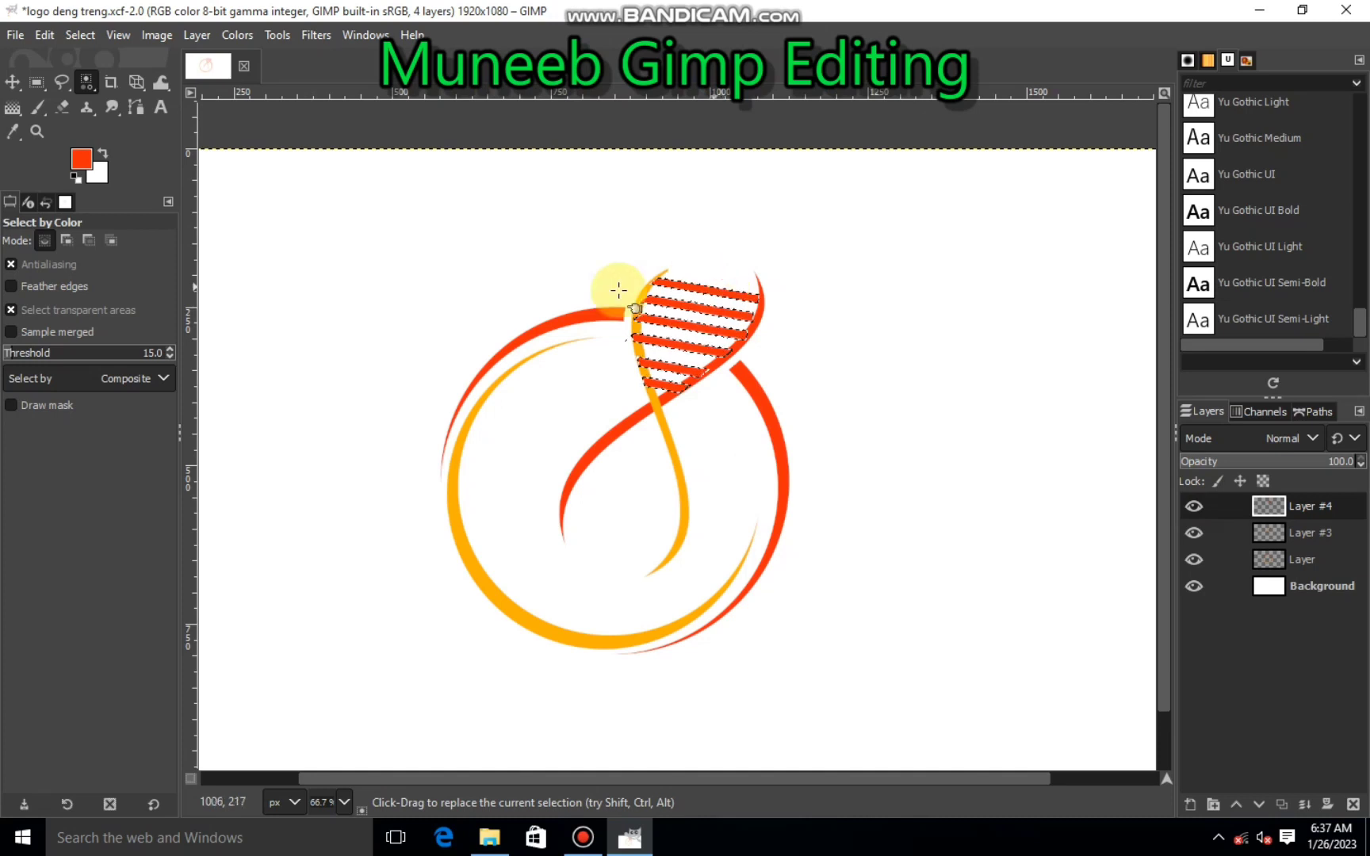
{"action": "scroll", "coordinate": [619, 290], "scroll_direction": "down", "scroll_amount": 2}
{"action": "scroll", "coordinate": [648, 369], "scroll_direction": "up", "scroll_amount": 1}
{"action": "right_click", "coordinate": [661, 391]}
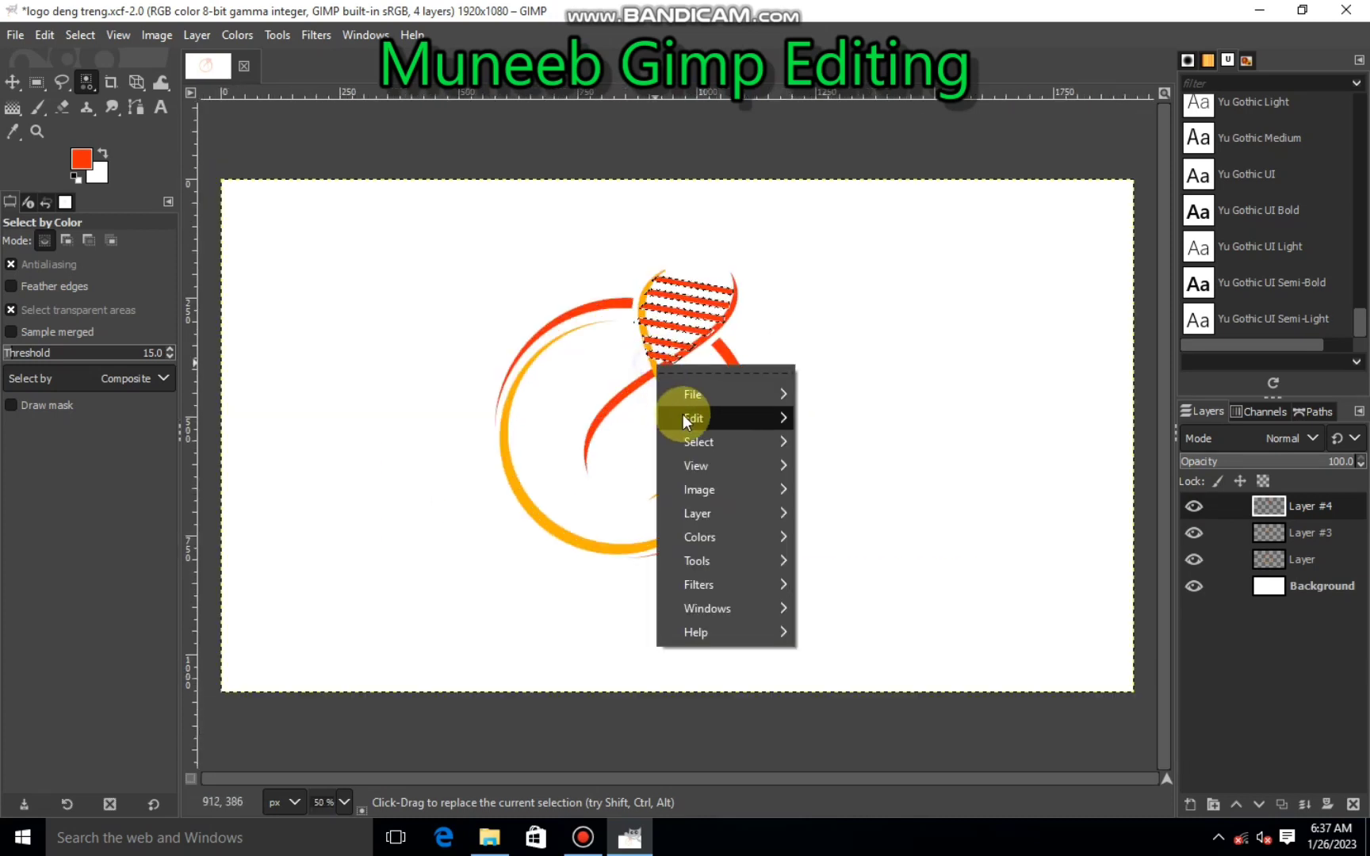
{"action": "left_click", "coordinate": [820, 331]}
{"action": "right_click", "coordinate": [688, 435]}
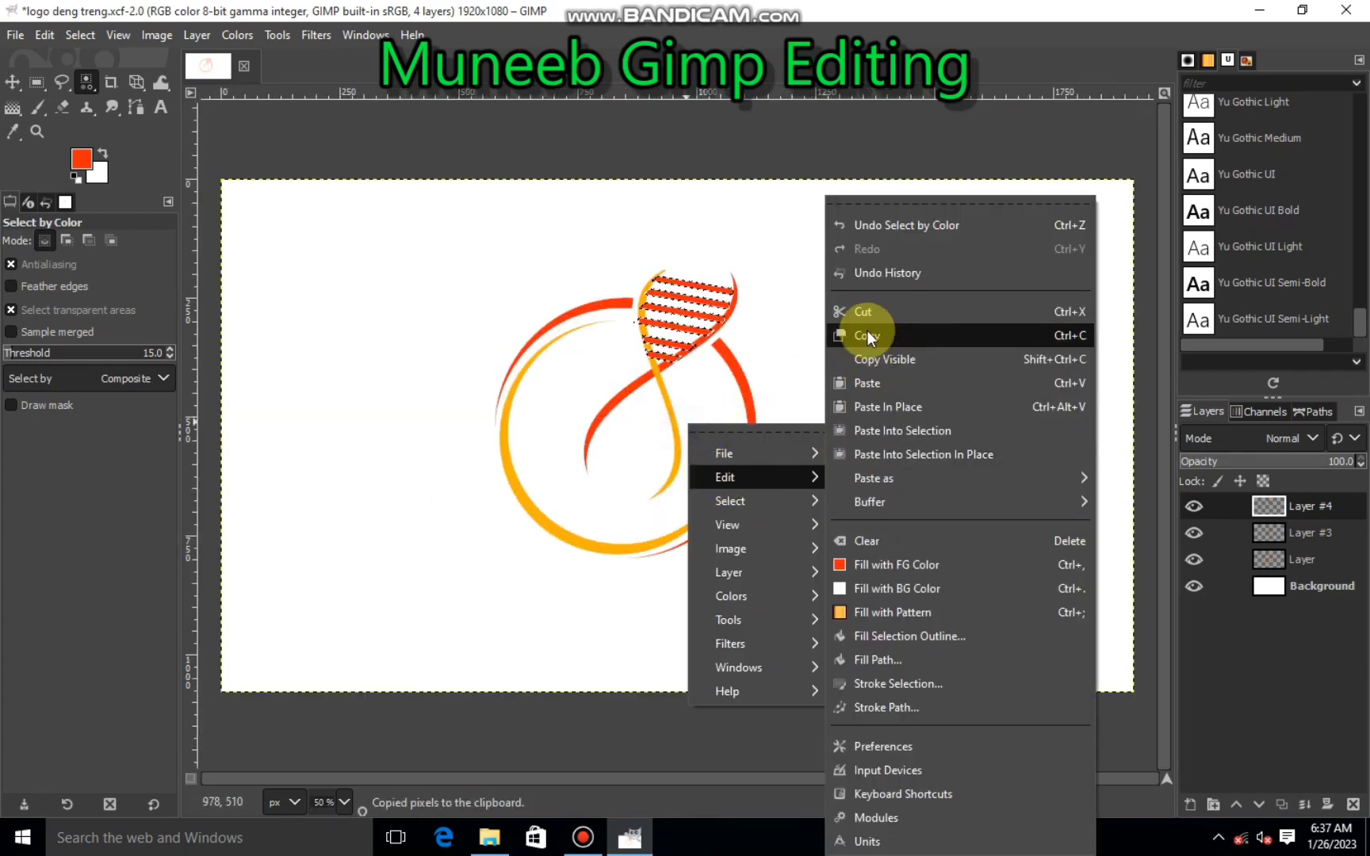
{"action": "left_click", "coordinate": [860, 378]}
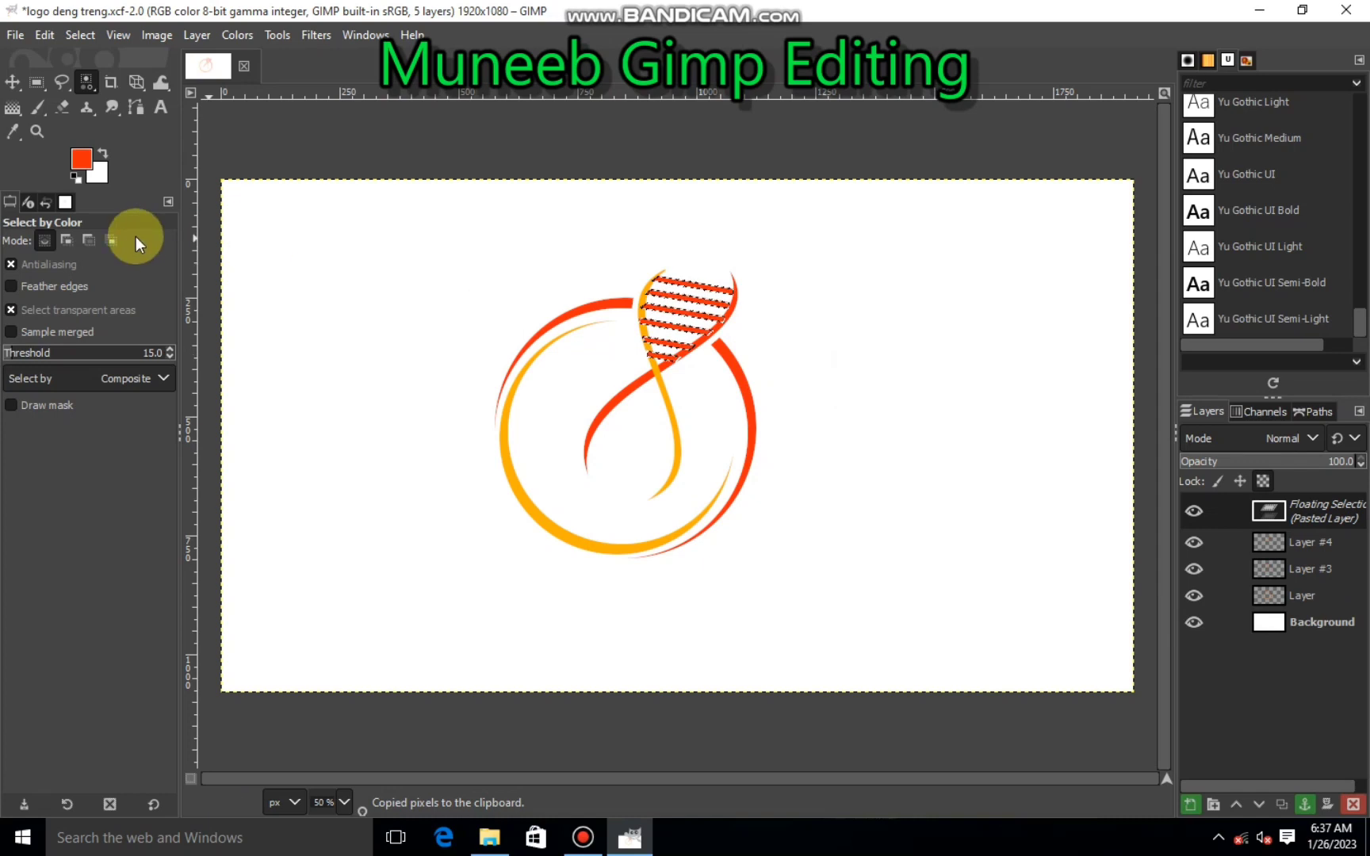
{"action": "left_click", "coordinate": [1190, 804]}
Step: Move the pasted rungs down into the circle and rotate them roughly 179° upside down
{"action": "left_click", "coordinate": [129, 85]}
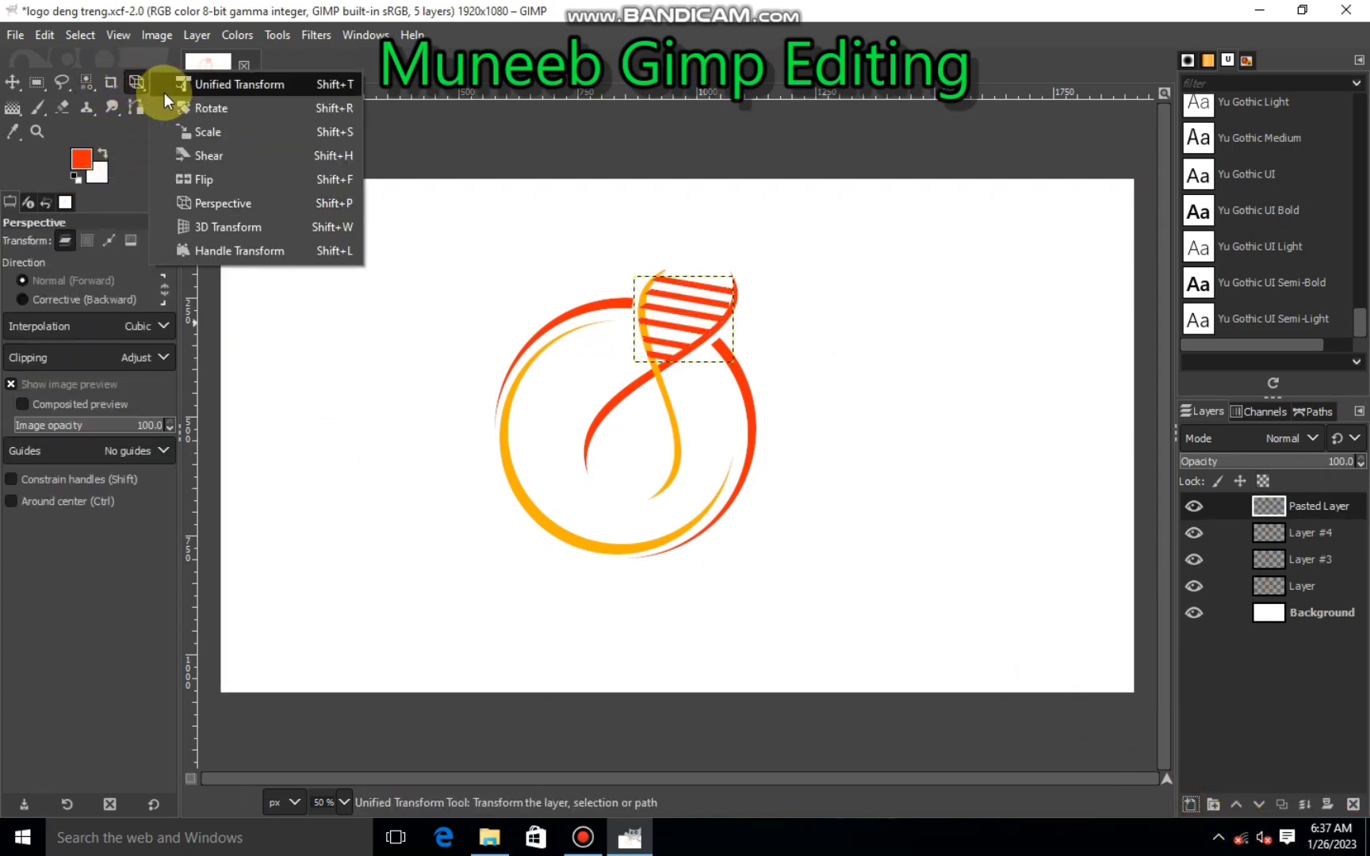
{"action": "left_click", "coordinate": [665, 321]}
{"action": "left_click_drag", "start_coordinate": [665, 320], "coordinate": [625, 426]}
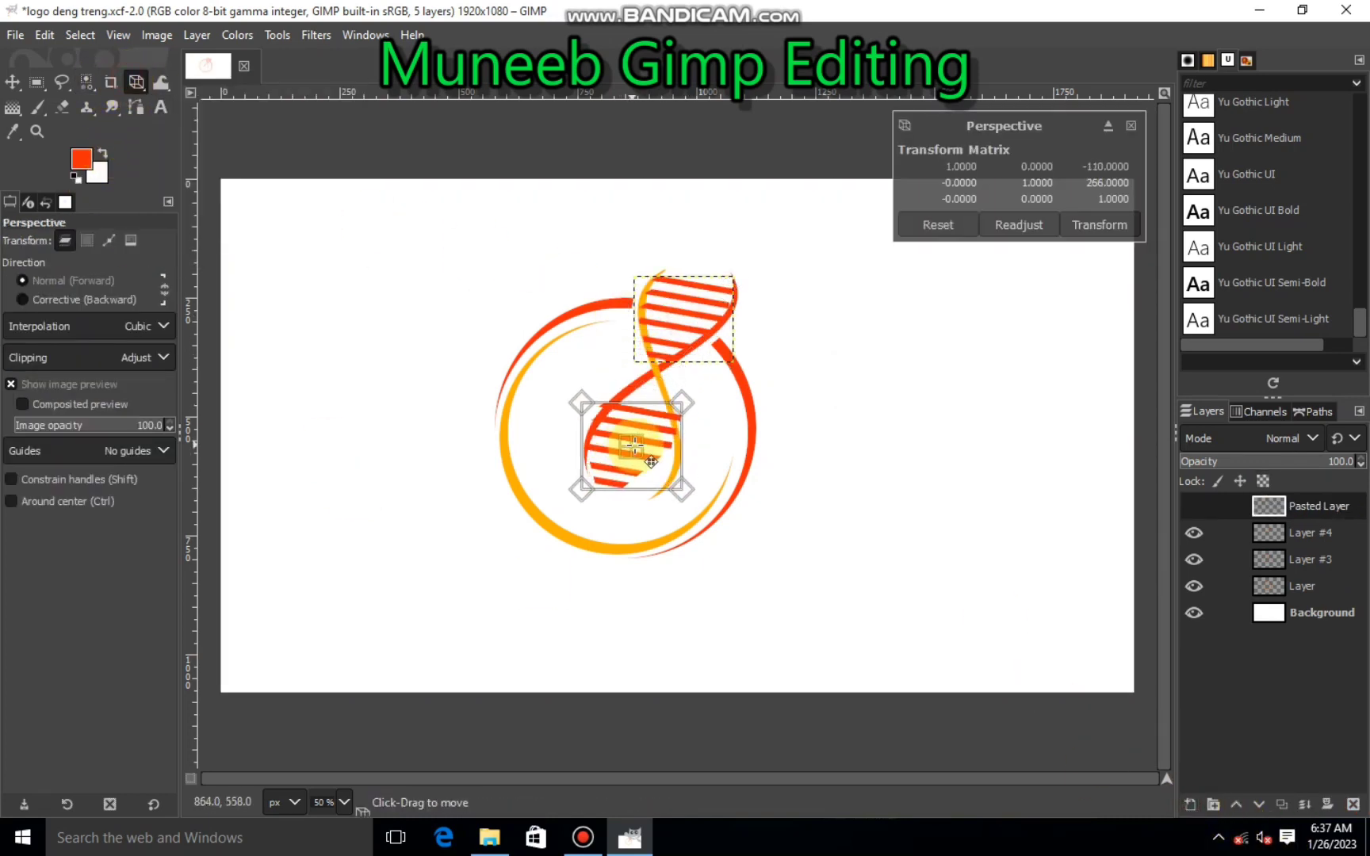
{"action": "left_click", "coordinate": [1135, 228]}
{"action": "left_click", "coordinate": [136, 81]}
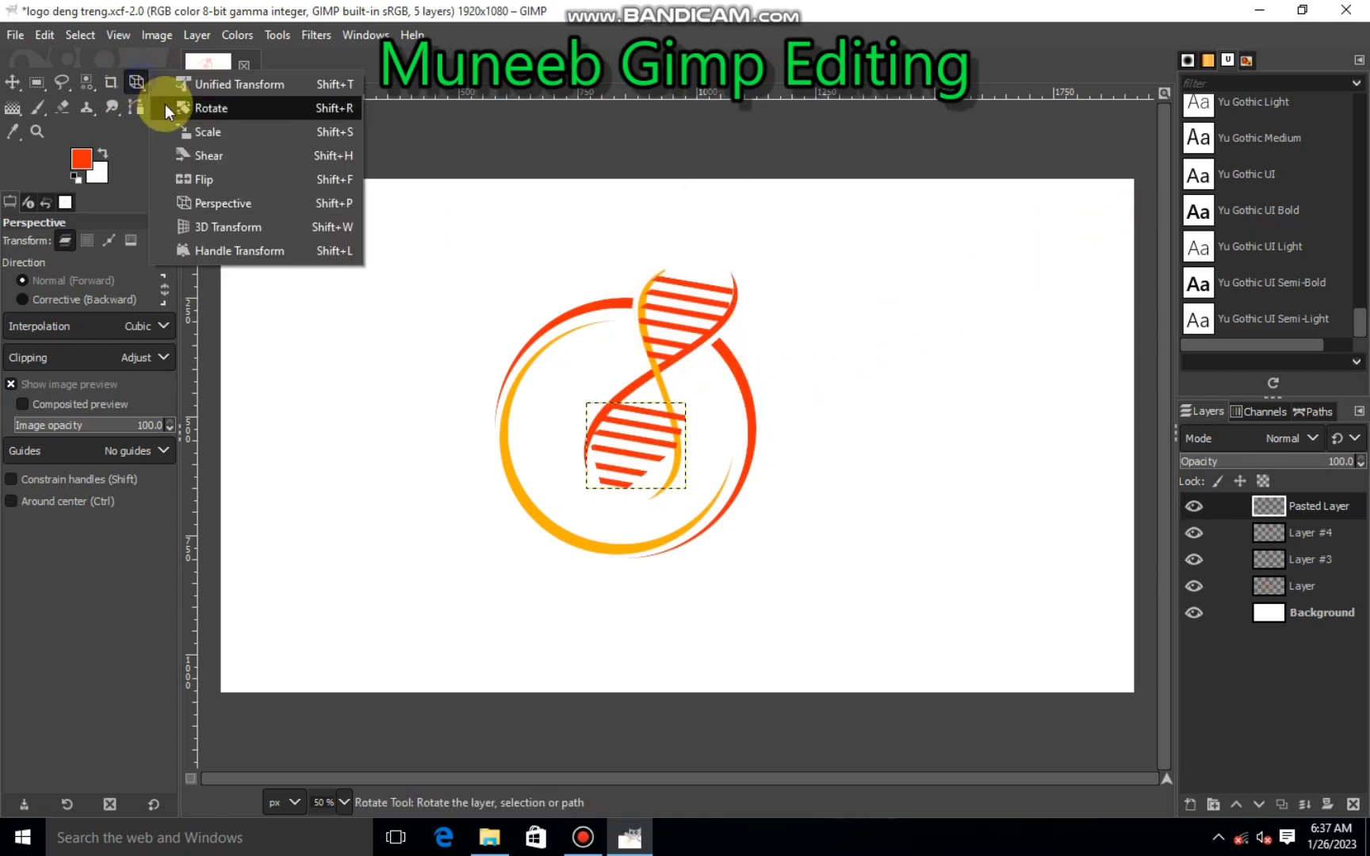
{"action": "left_click", "coordinate": [165, 103]}
{"action": "left_click", "coordinate": [648, 445]}
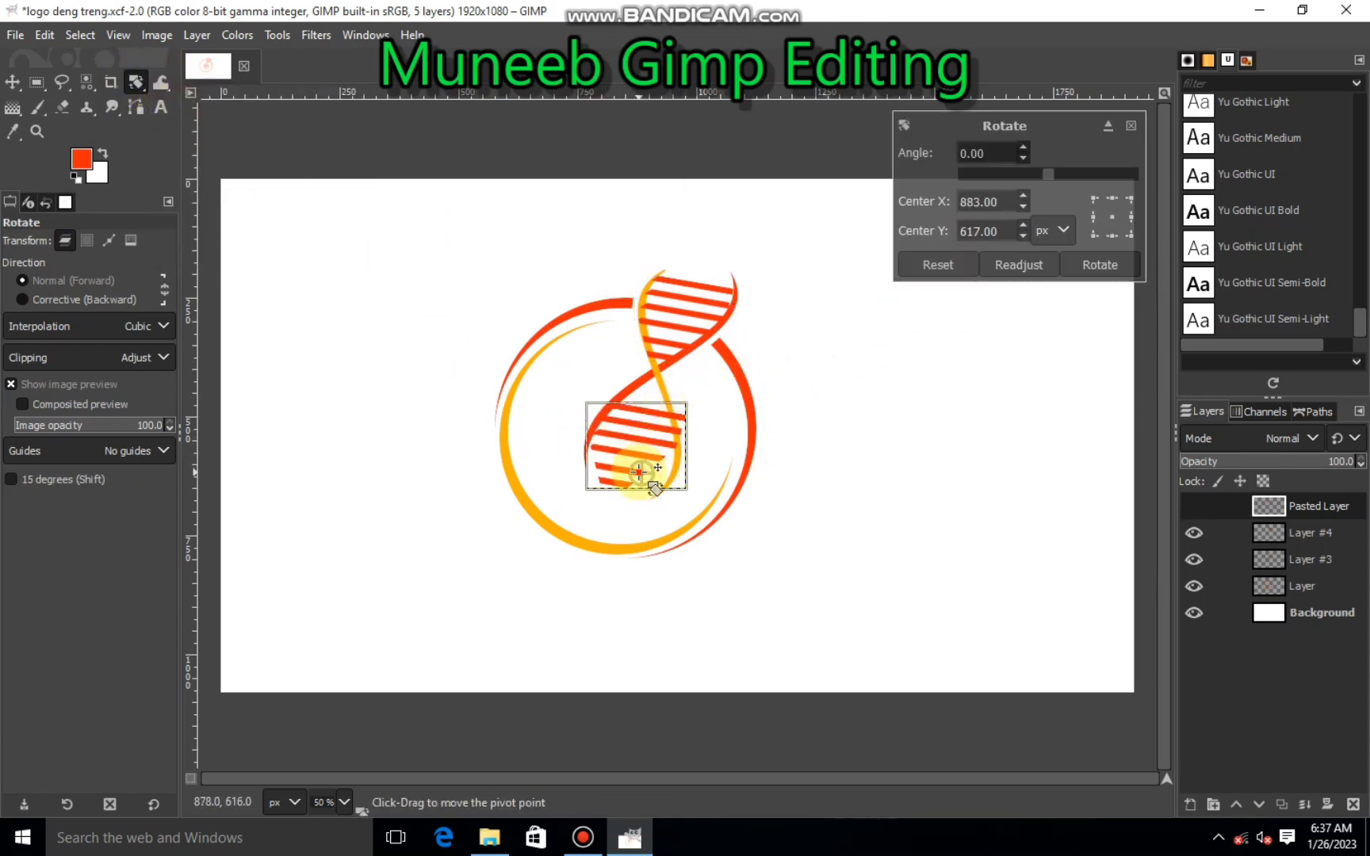
{"action": "left_click_drag", "start_coordinate": [644, 464], "coordinate": [647, 450]}
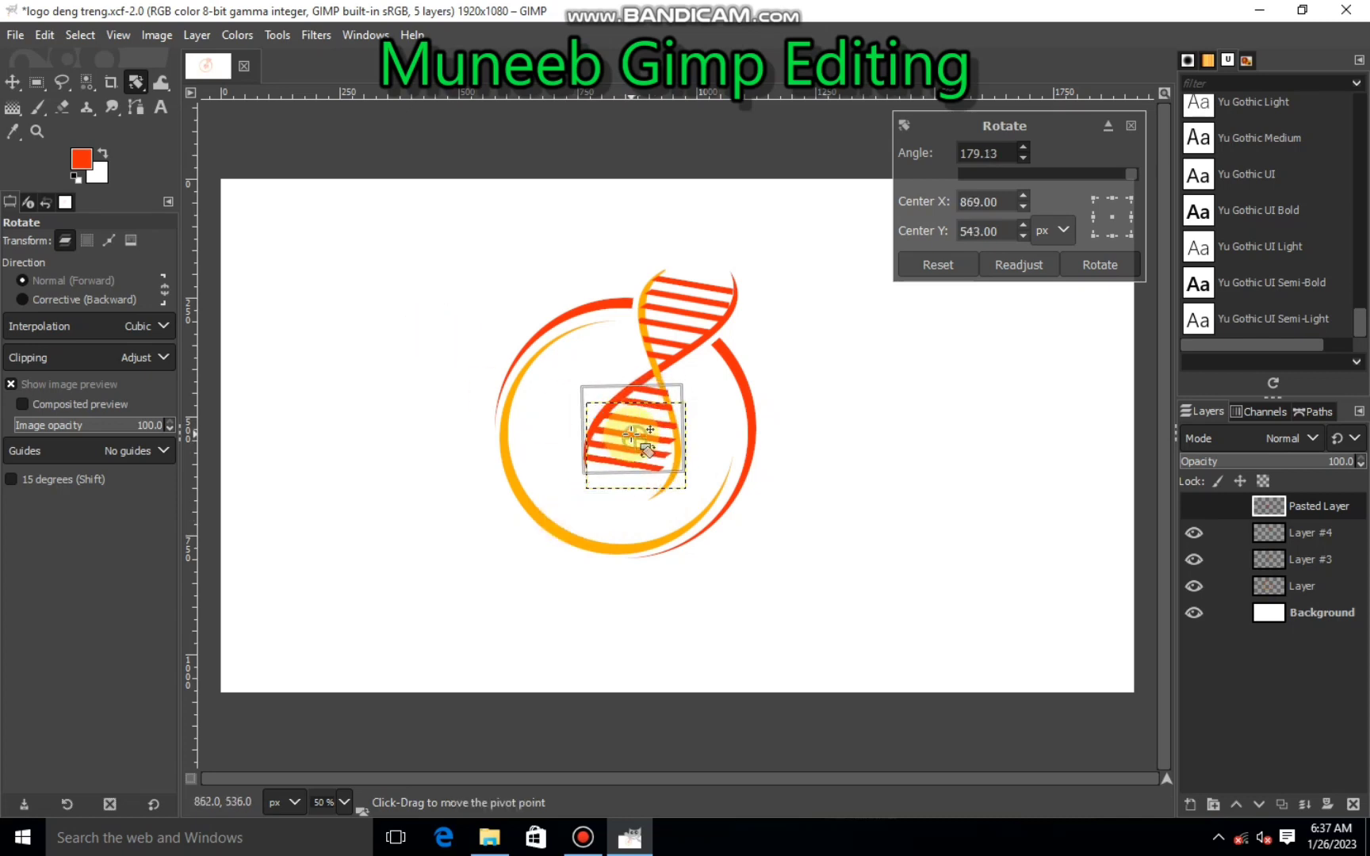
{"action": "left_click", "coordinate": [1099, 264]}
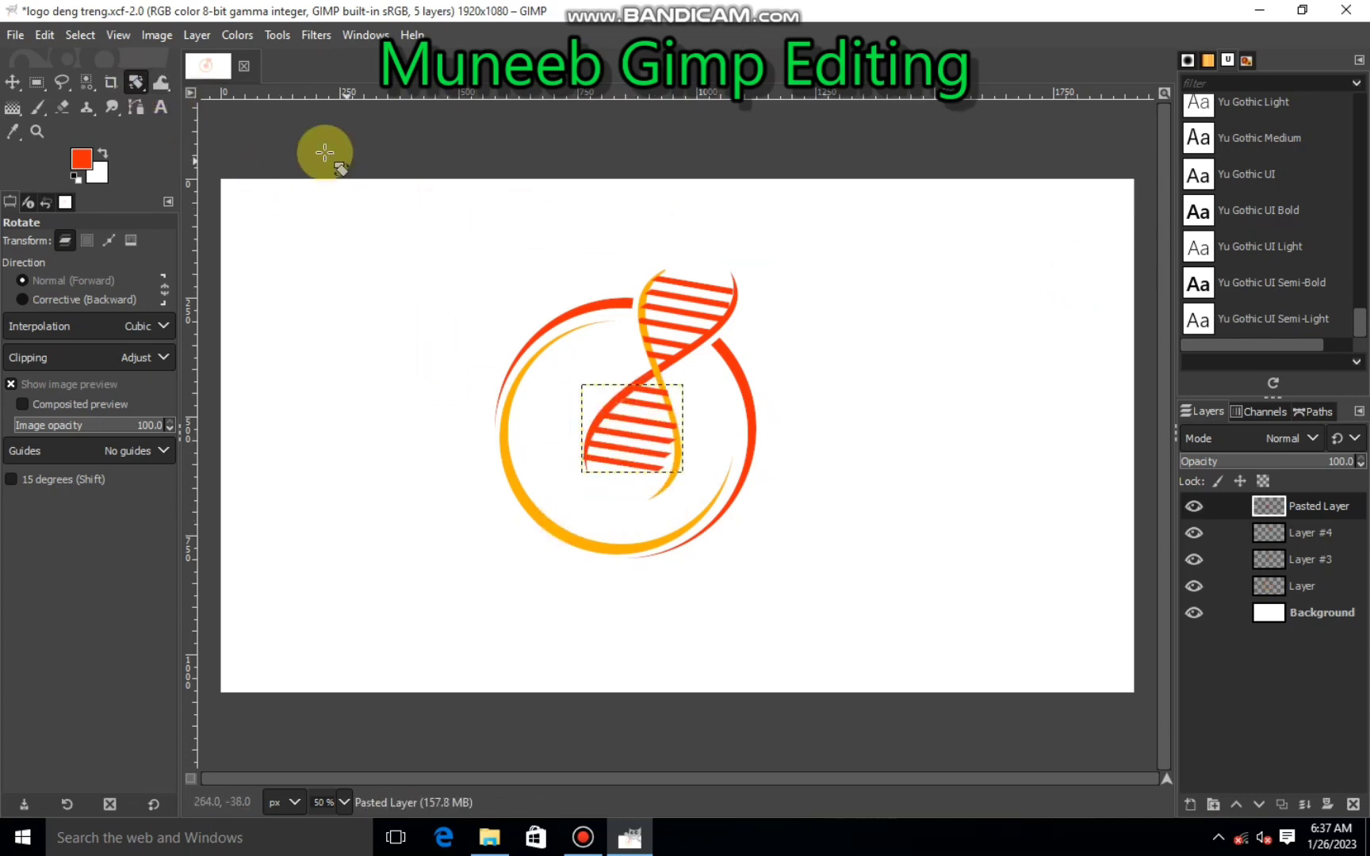
Step: Scale the pasted rungs up slightly and adjust their perspective corners to fit the helix
{"action": "left_click", "coordinate": [196, 135]}
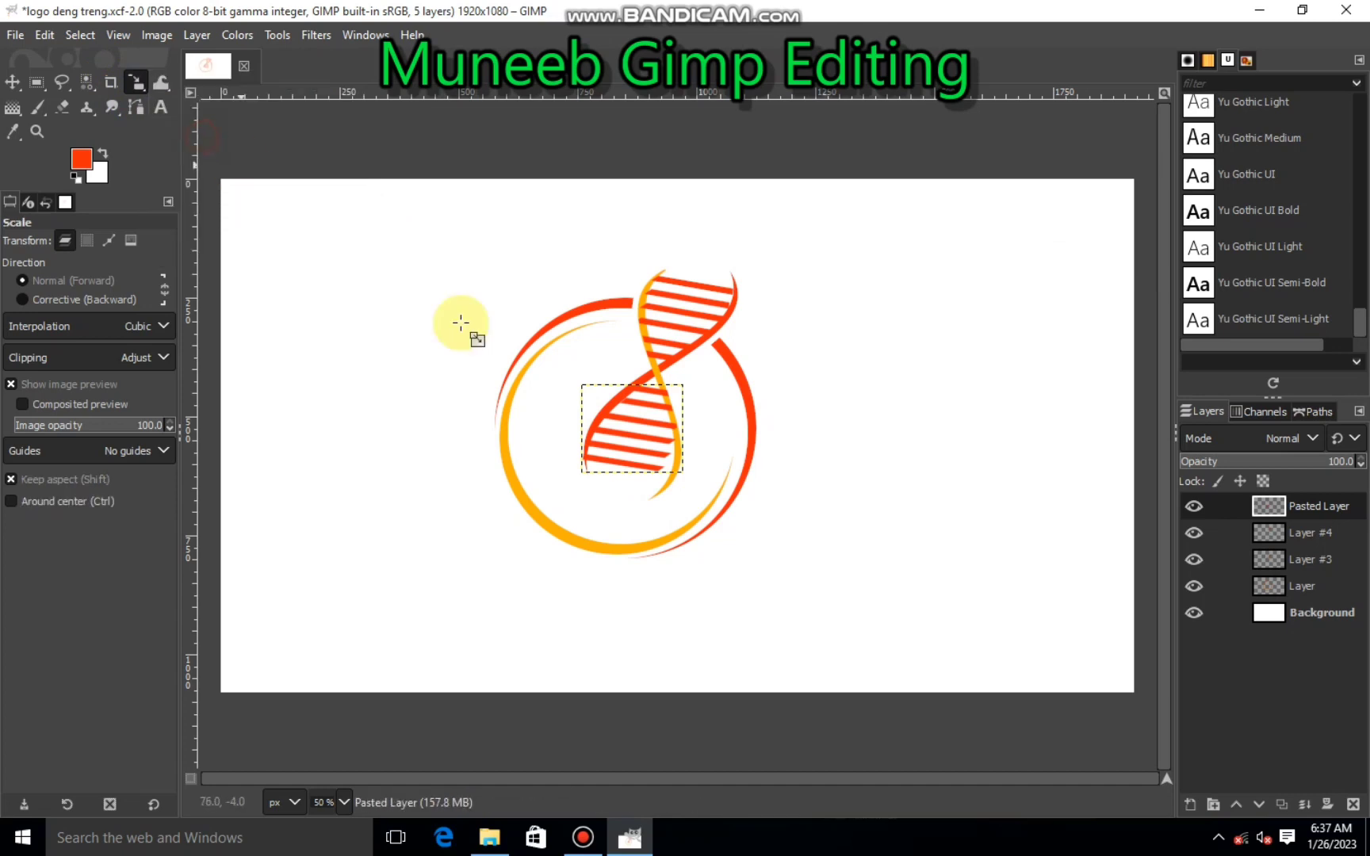
{"action": "left_click", "coordinate": [685, 481]}
{"action": "mouse_move", "coordinate": [685, 481]}
{"action": "left_mouse_down"}
{"action": "mouse_move", "coordinate": [699, 496]}
{"action": "mouse_move", "coordinate": [647, 455]}
{"action": "mouse_move", "coordinate": [708, 497]}
{"action": "left_mouse_up"}
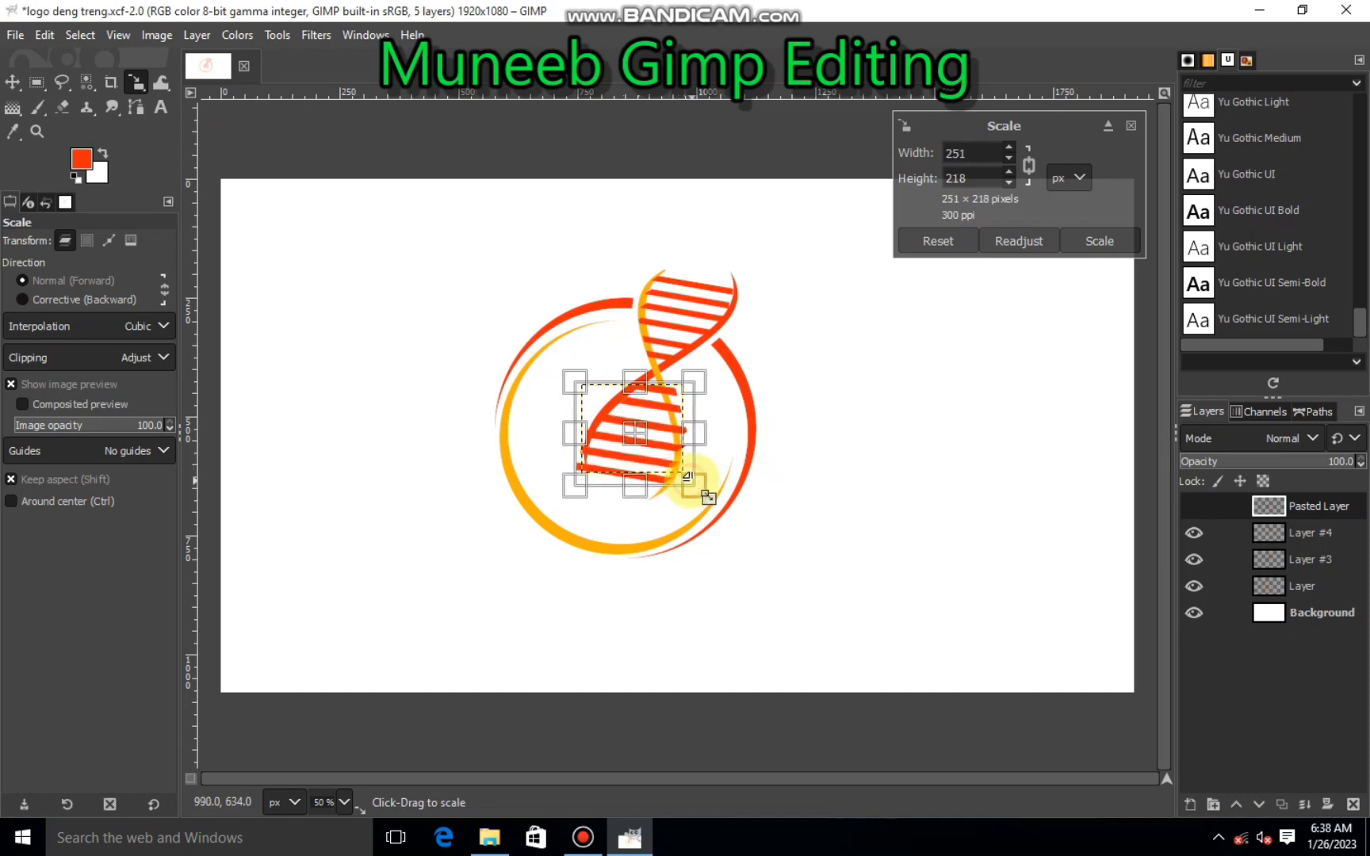
{"action": "left_click", "coordinate": [1117, 237]}
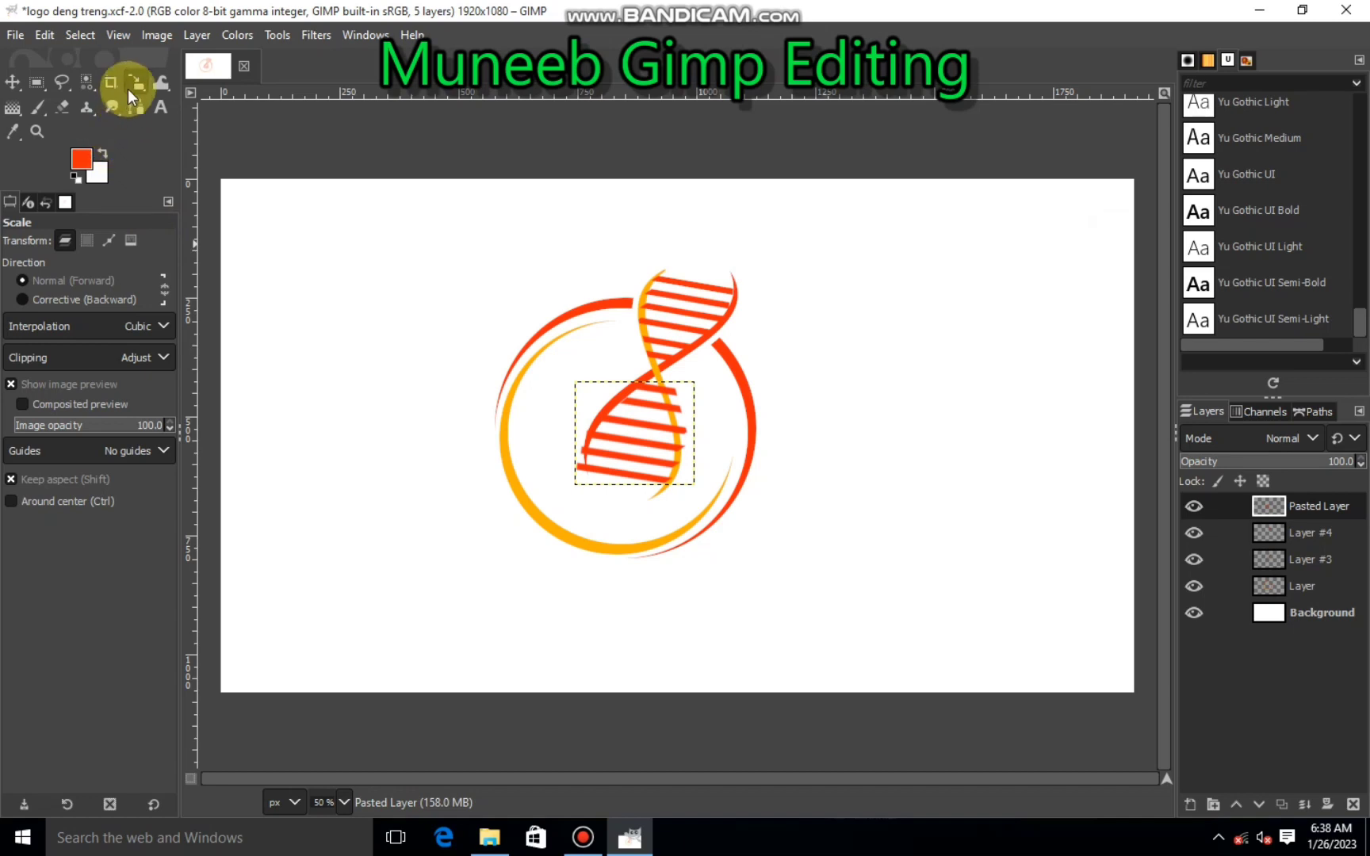
{"action": "left_click_drag", "start_coordinate": [127, 89], "coordinate": [260, 213]}
{"action": "left_click", "coordinate": [582, 451]}
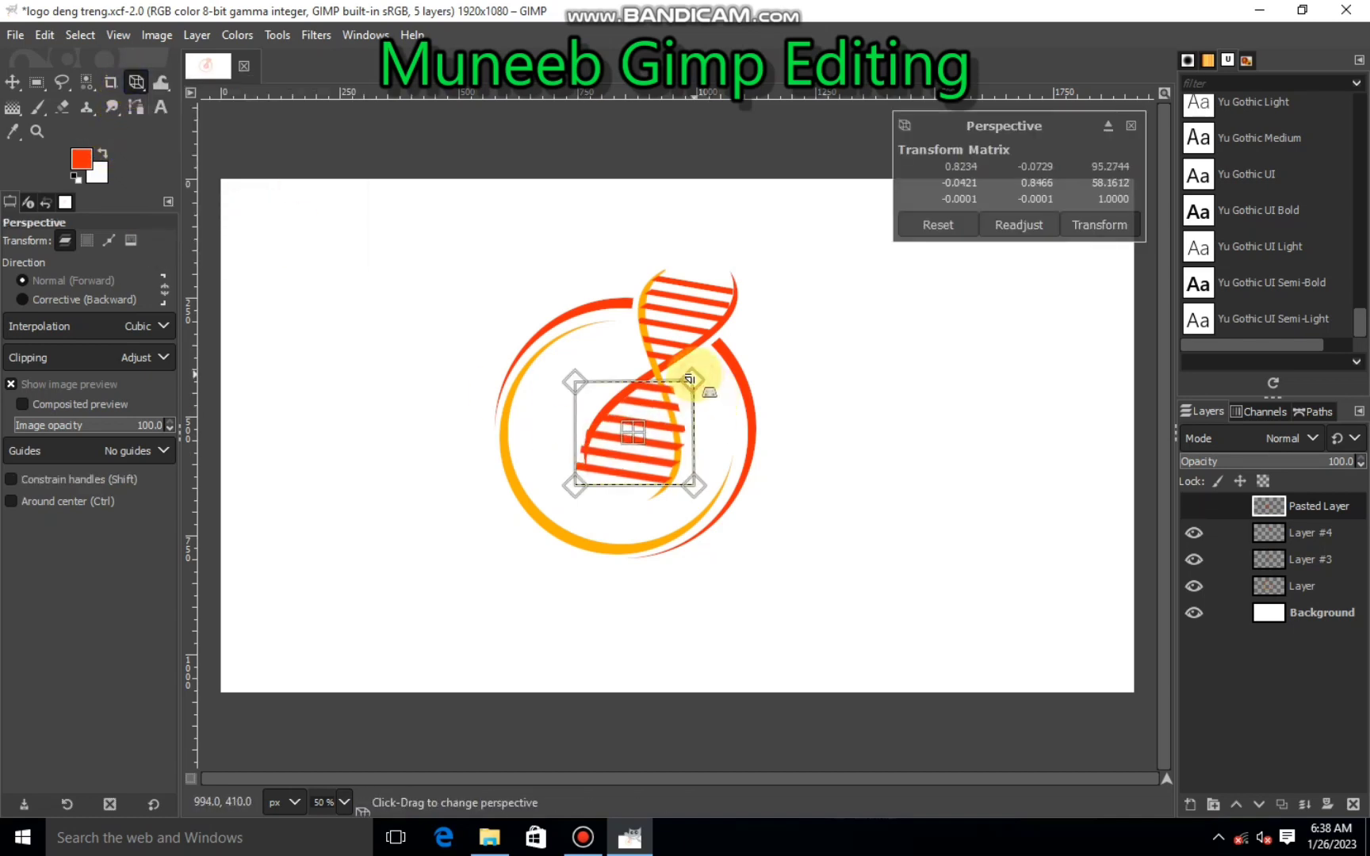
{"action": "left_click_drag", "start_coordinate": [690, 380], "coordinate": [687, 384]}
{"action": "left_click_drag", "start_coordinate": [560, 484], "coordinate": [578, 476]}
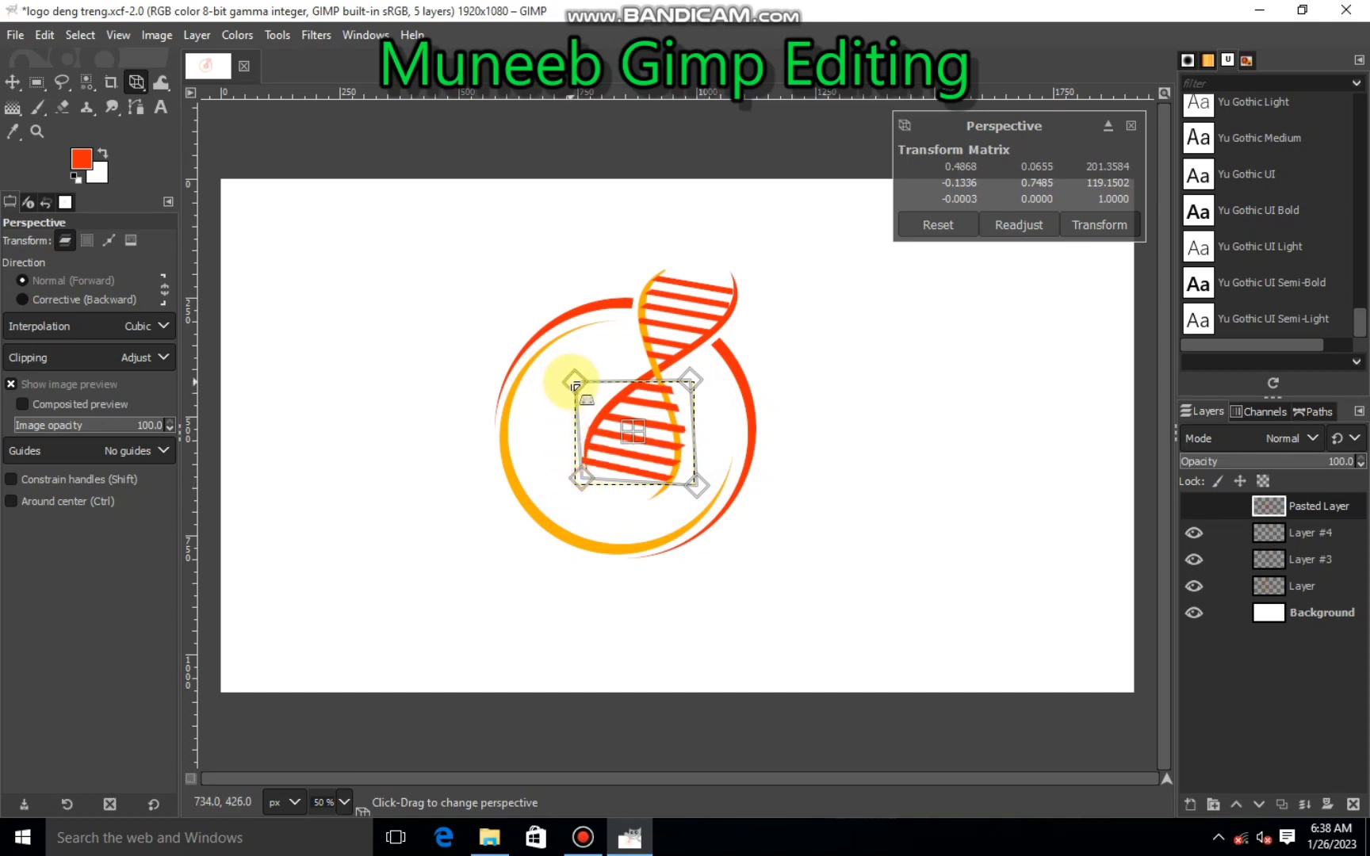
{"action": "left_click_drag", "start_coordinate": [568, 382], "coordinate": [577, 384]}
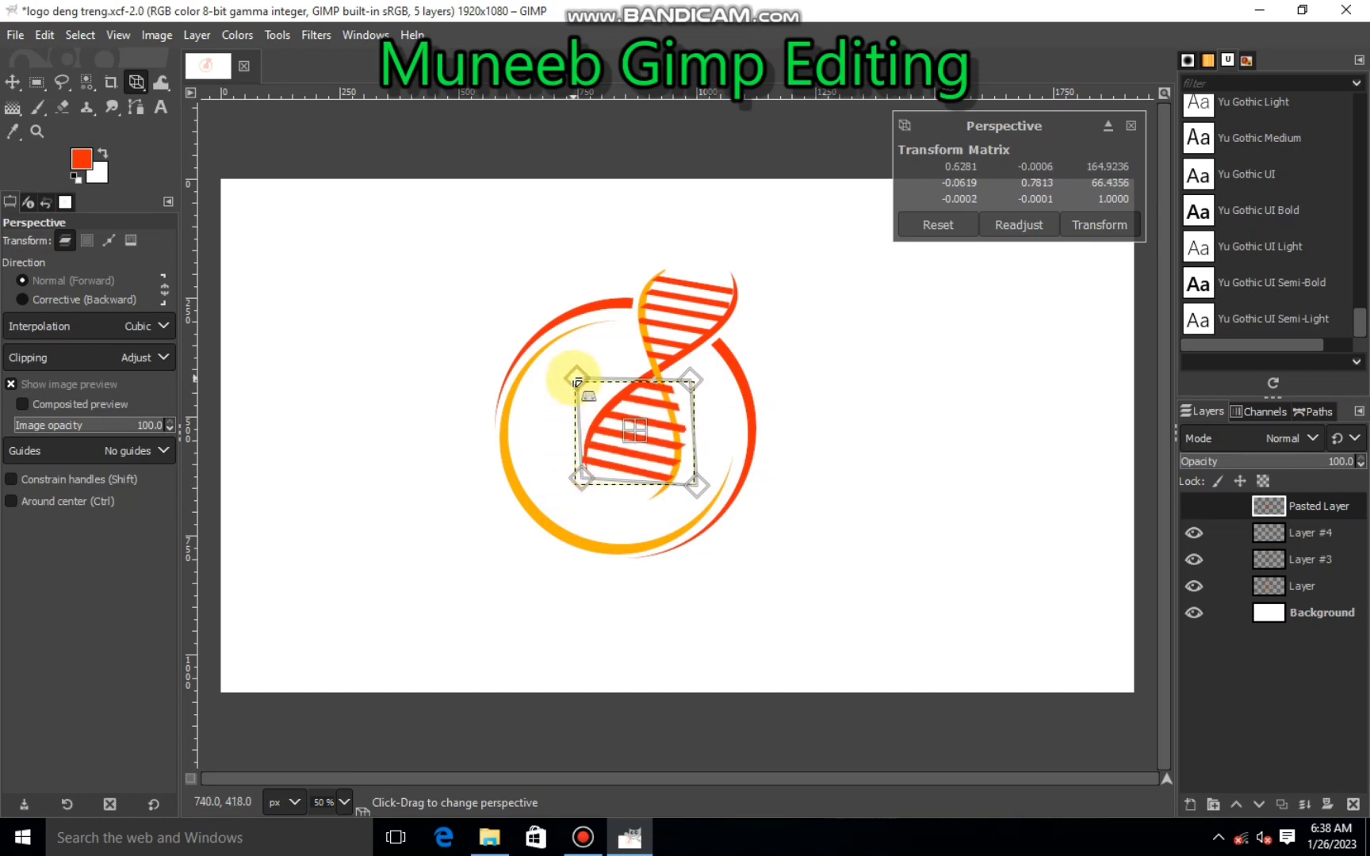
{"action": "left_click_drag", "start_coordinate": [691, 379], "coordinate": [688, 378]}
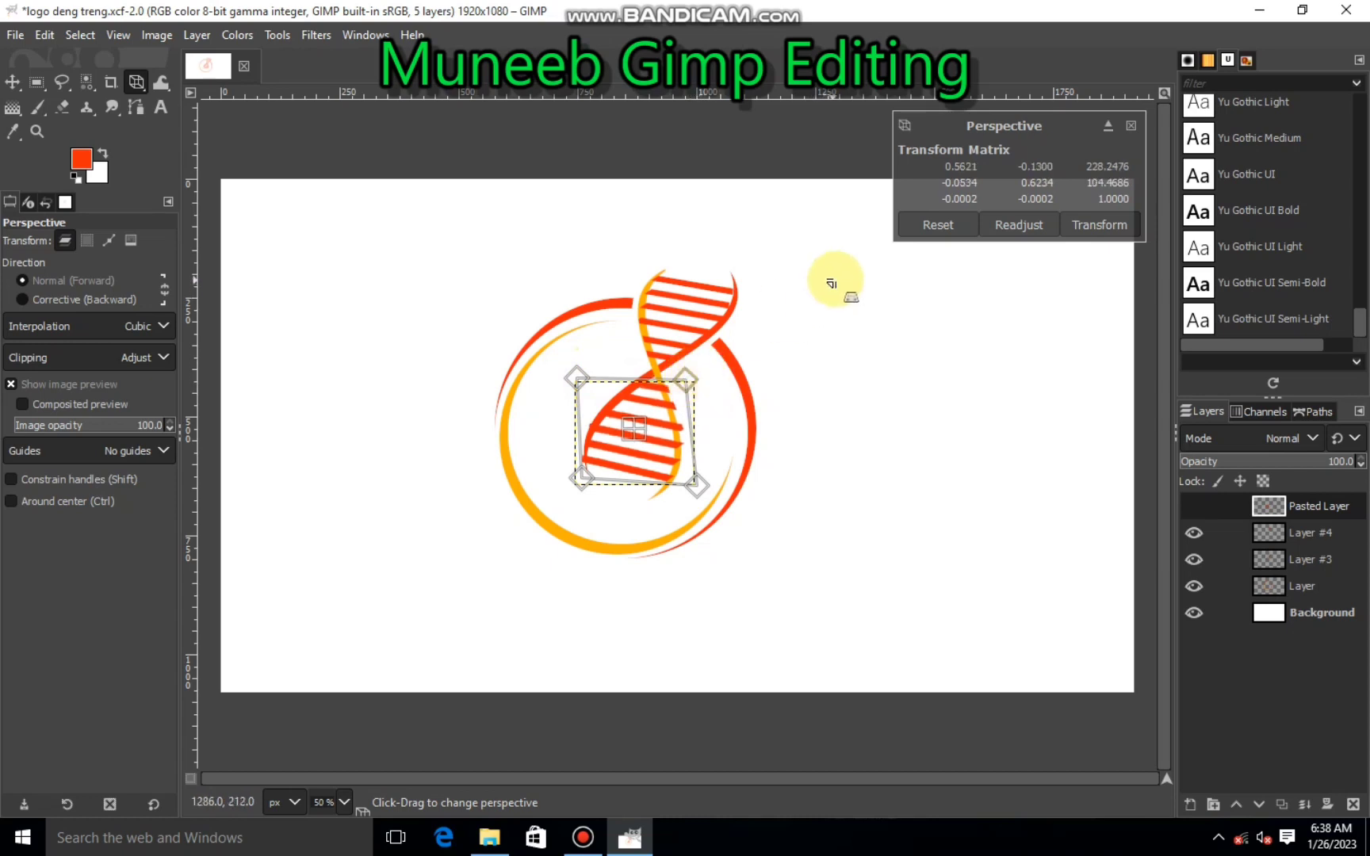
{"action": "left_click", "coordinate": [1088, 228]}
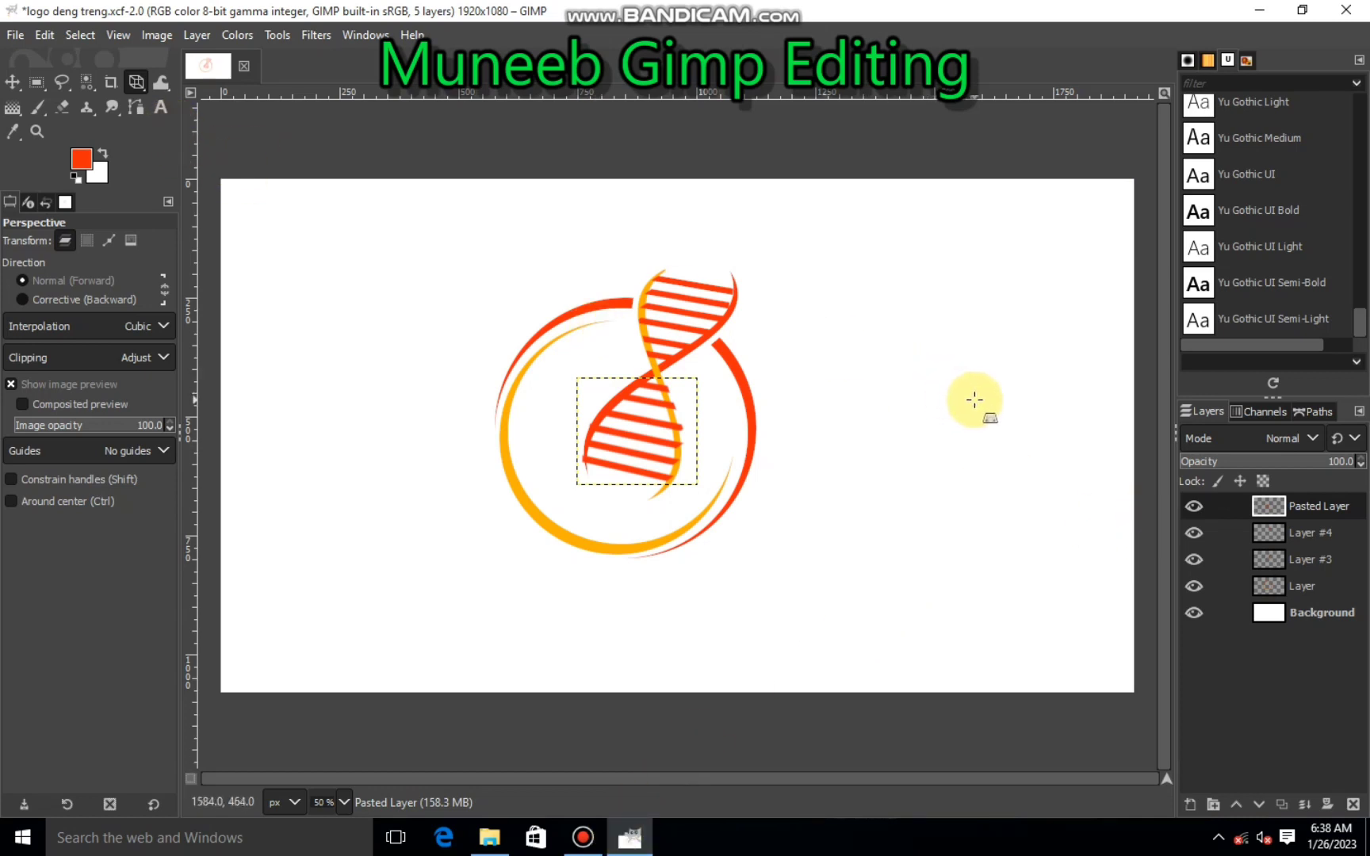
Step: Select the pasted red stripes by colour and fill them with orange-yellow
{"action": "left_click", "coordinate": [86, 81]}
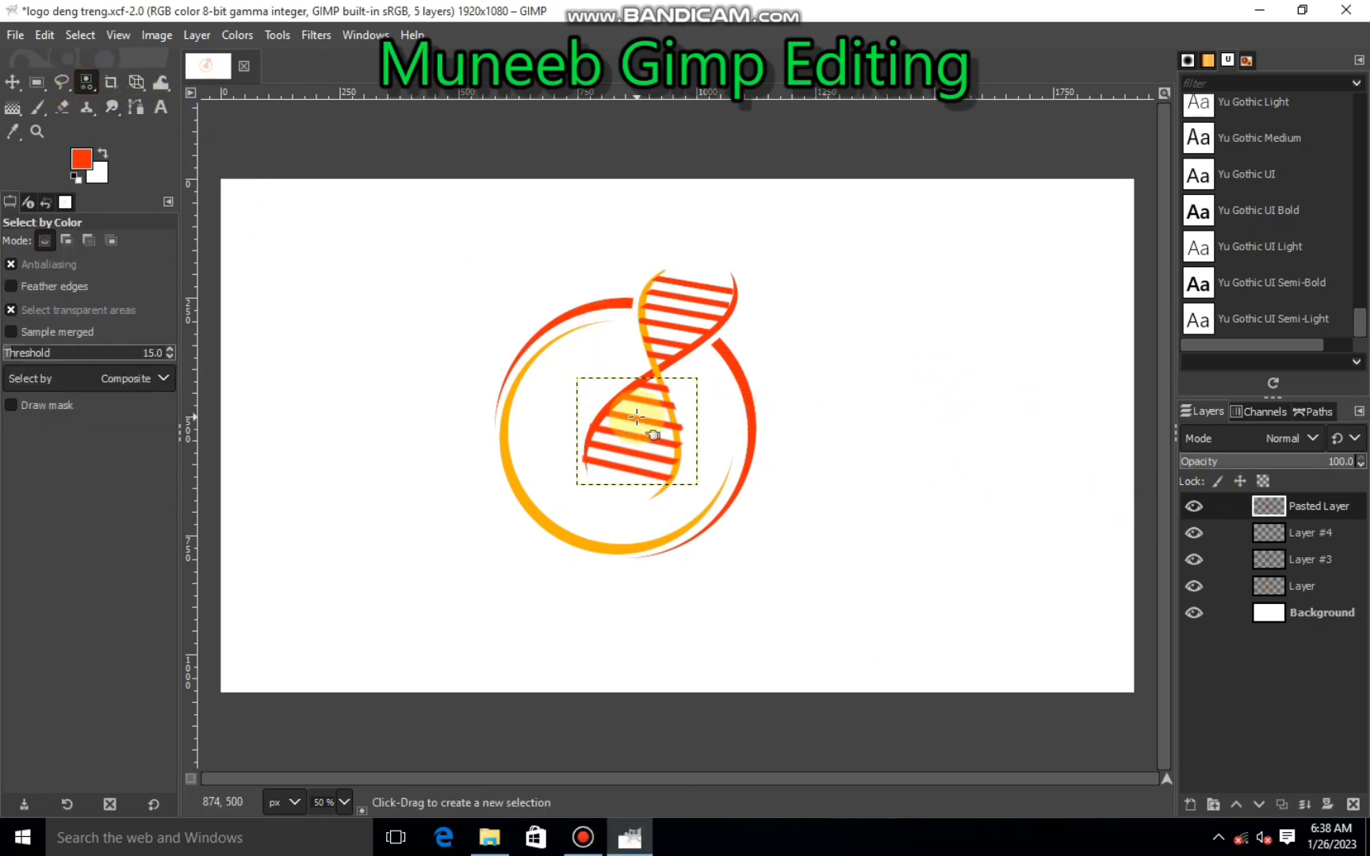
{"action": "left_click", "coordinate": [636, 417]}
{"action": "left_click", "coordinate": [81, 158]}
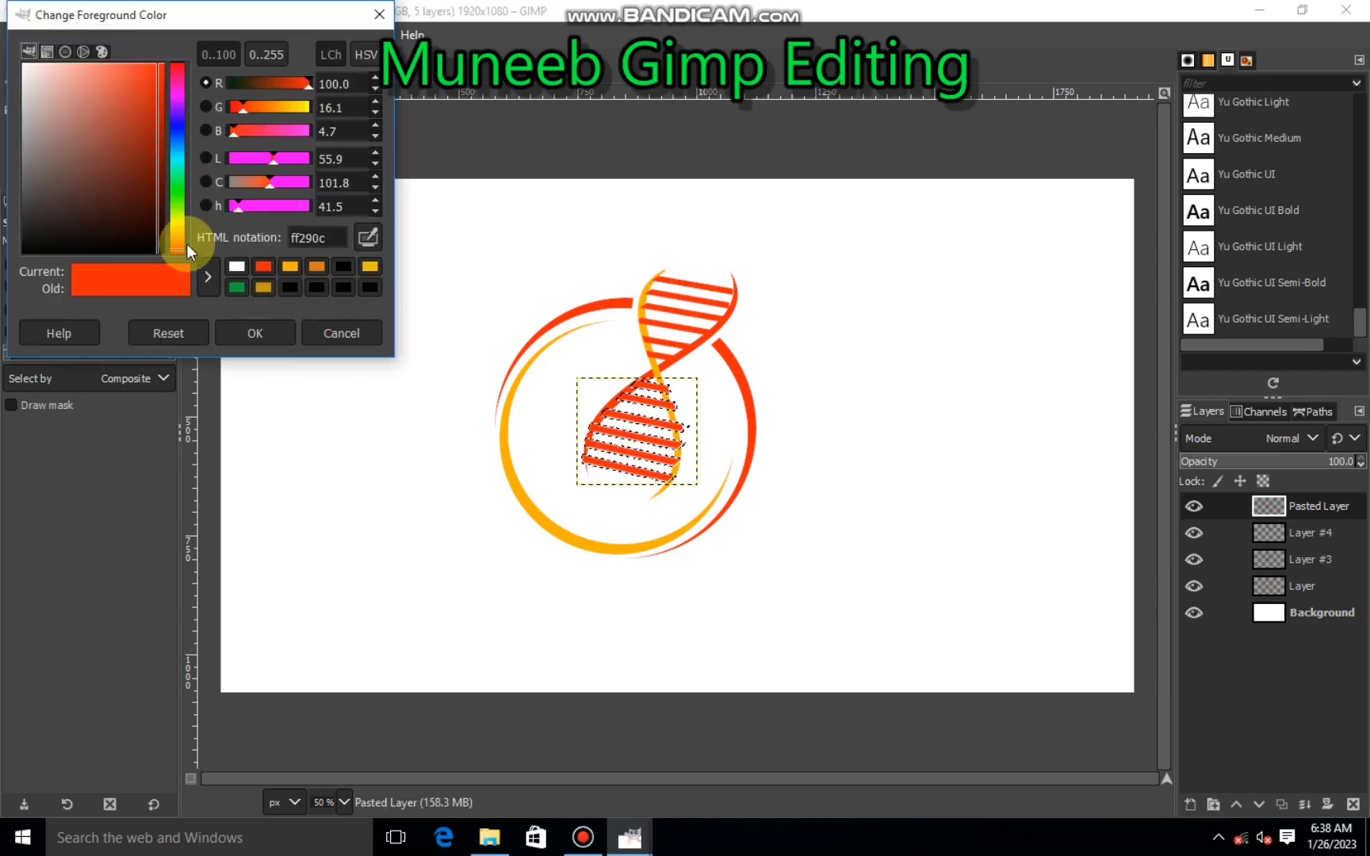
{"action": "left_click", "coordinate": [289, 265]}
{"action": "left_click", "coordinate": [254, 333]}
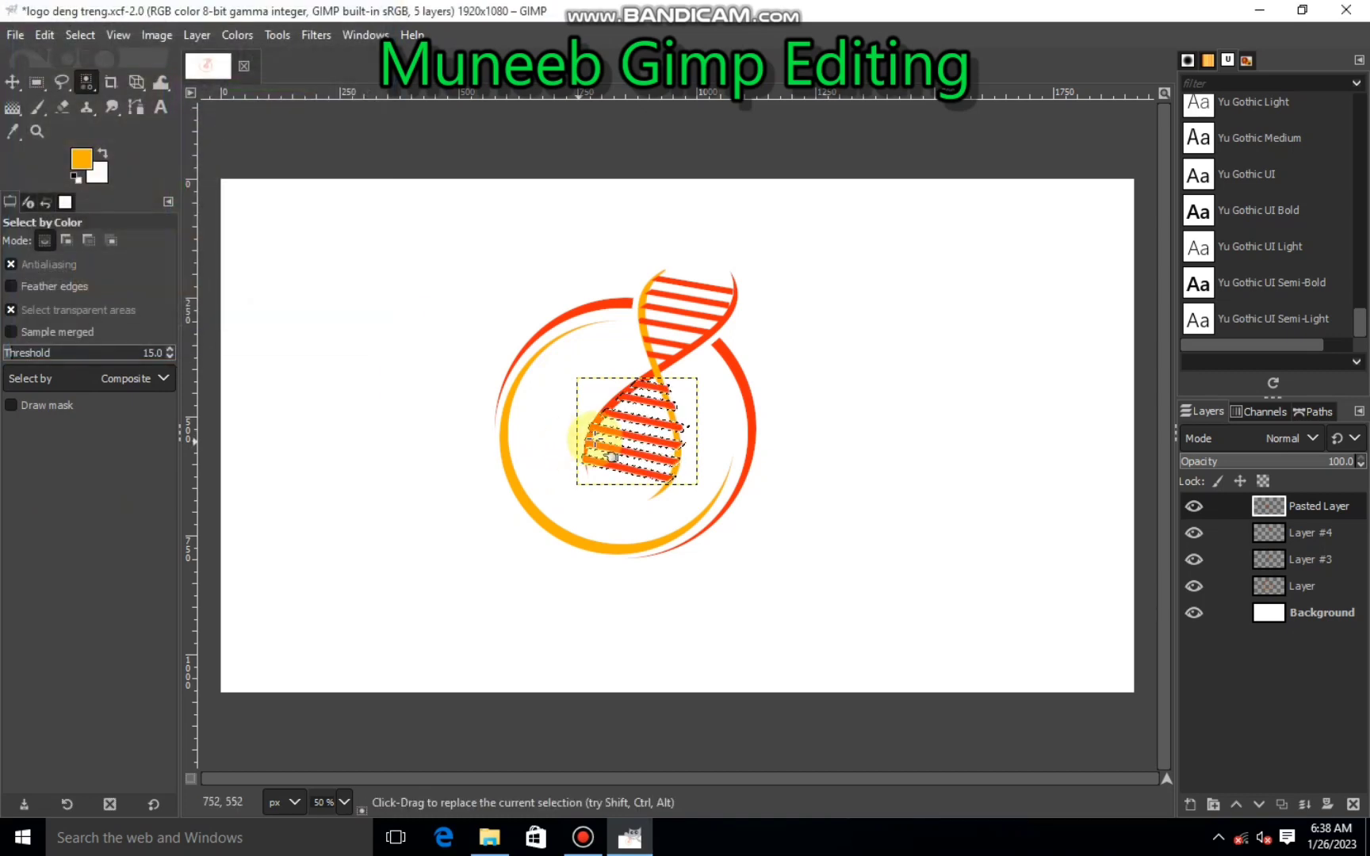
{"action": "right_click", "coordinate": [611, 457]}
{"action": "left_click", "coordinate": [785, 566]}
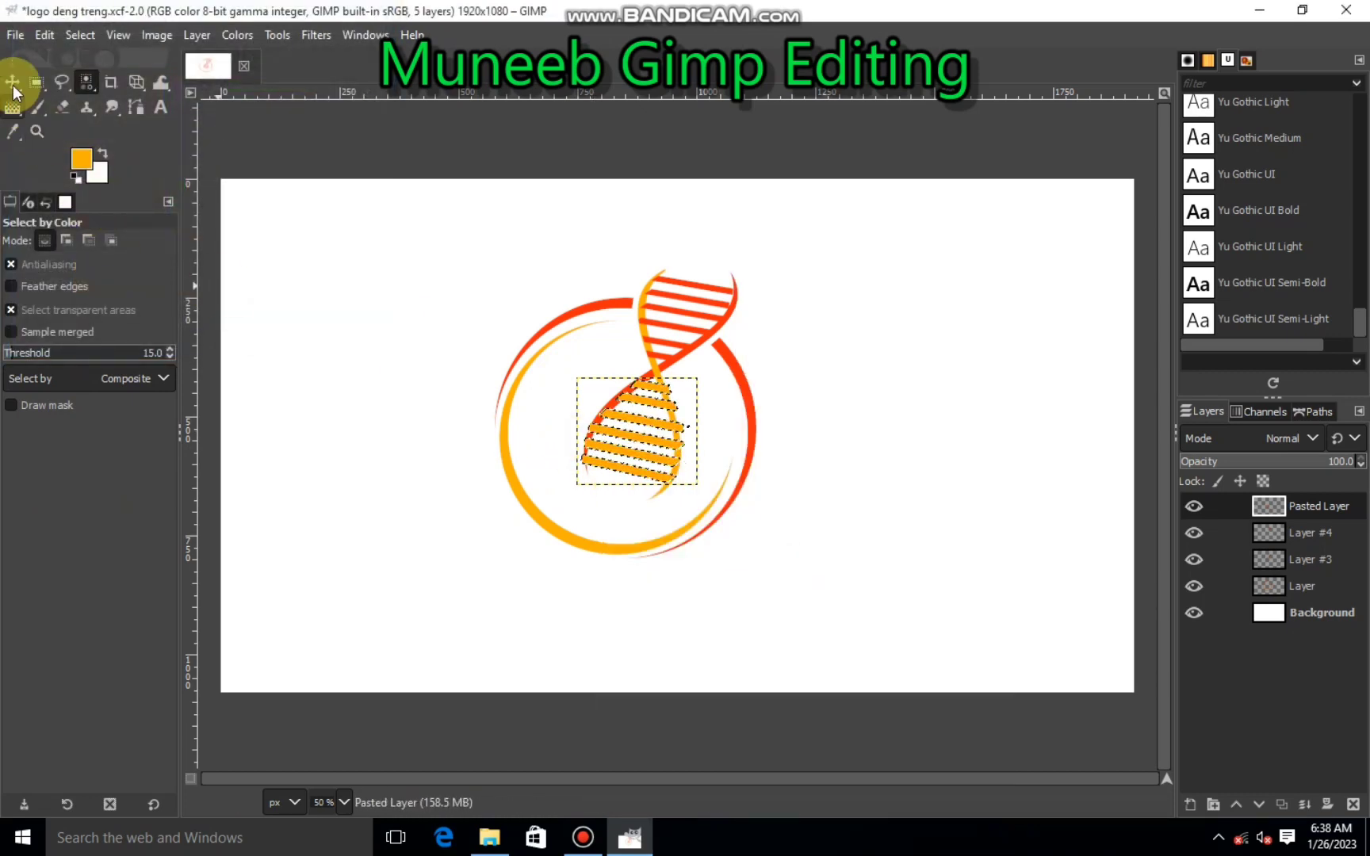
Step: Clear the selection and merge the pasted layer down into Layer #4
{"action": "left_click", "coordinate": [64, 32]}
{"action": "left_click", "coordinate": [90, 85]}
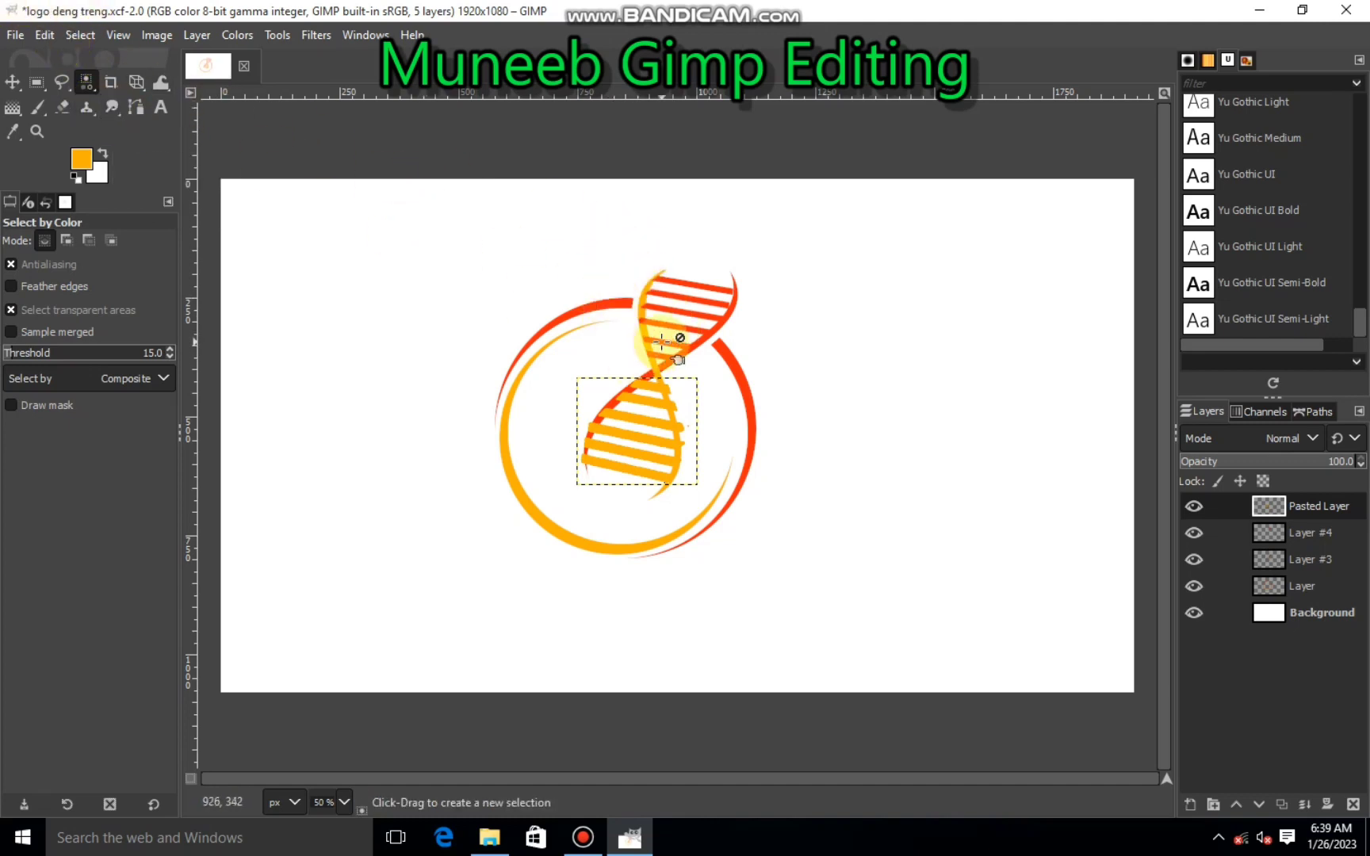
{"action": "right_click", "coordinate": [1274, 507]}
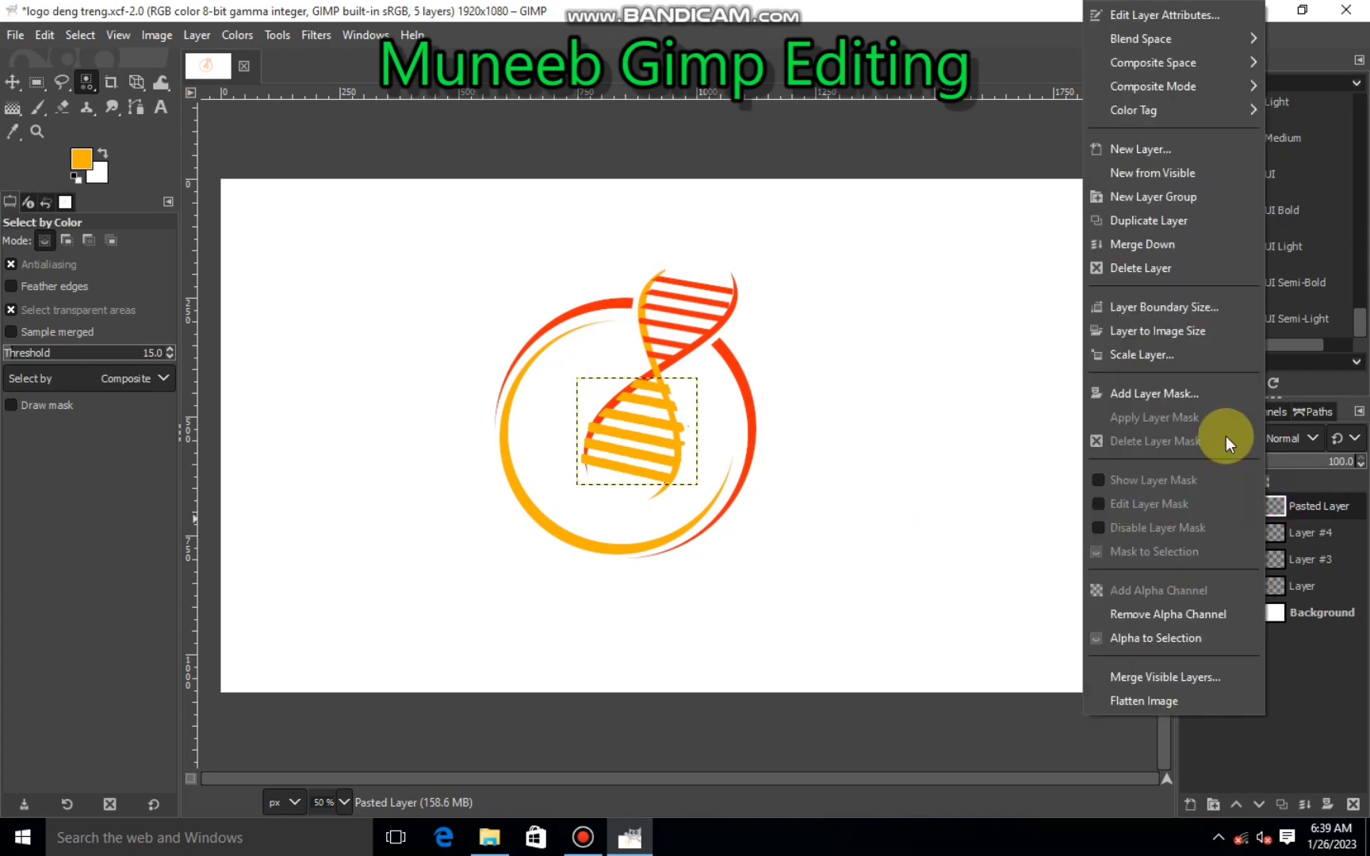
{"action": "left_click", "coordinate": [1140, 232]}
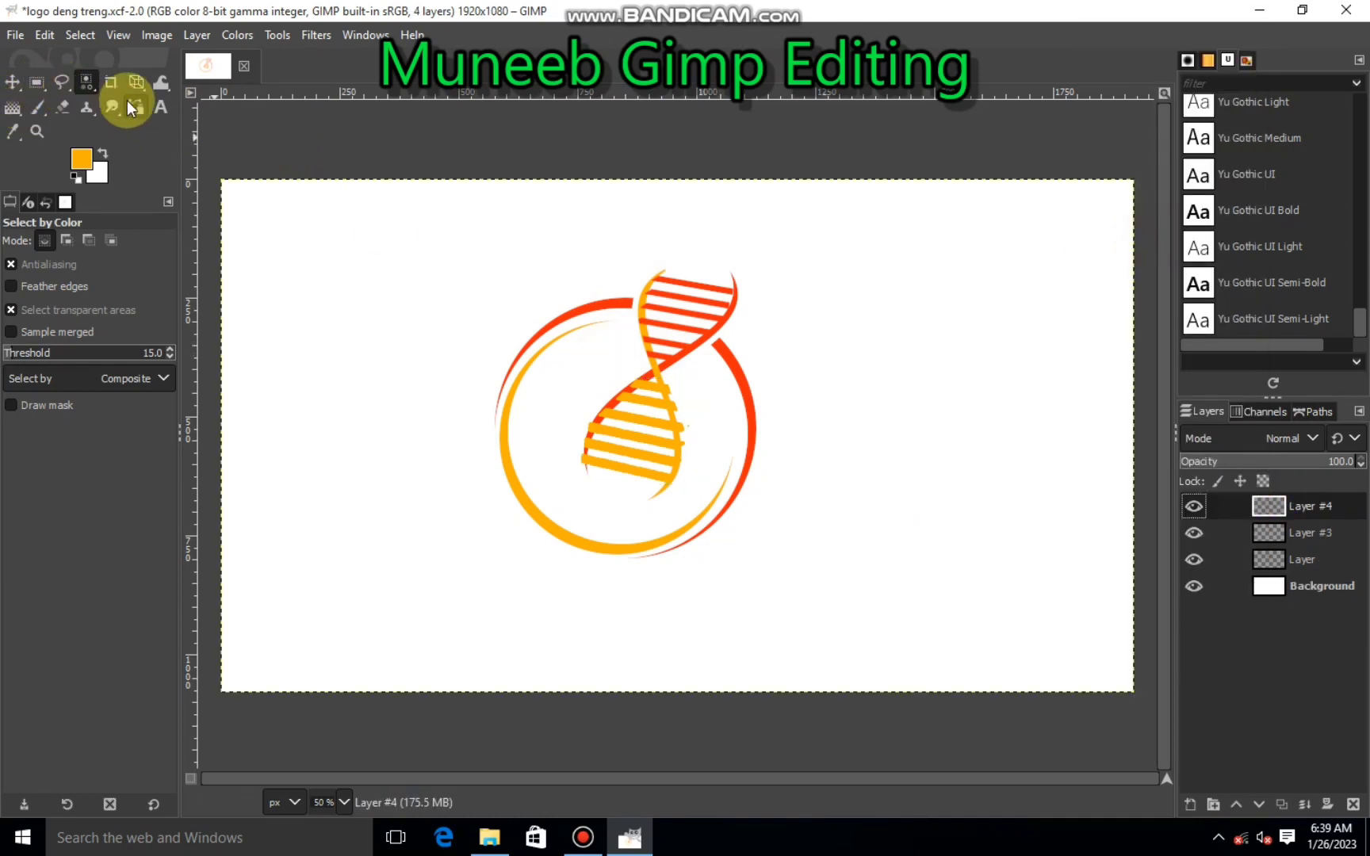
Step: Outline the stray orange strand edge on the right with Free Select and cut it away
{"action": "left_click", "coordinate": [61, 81]}
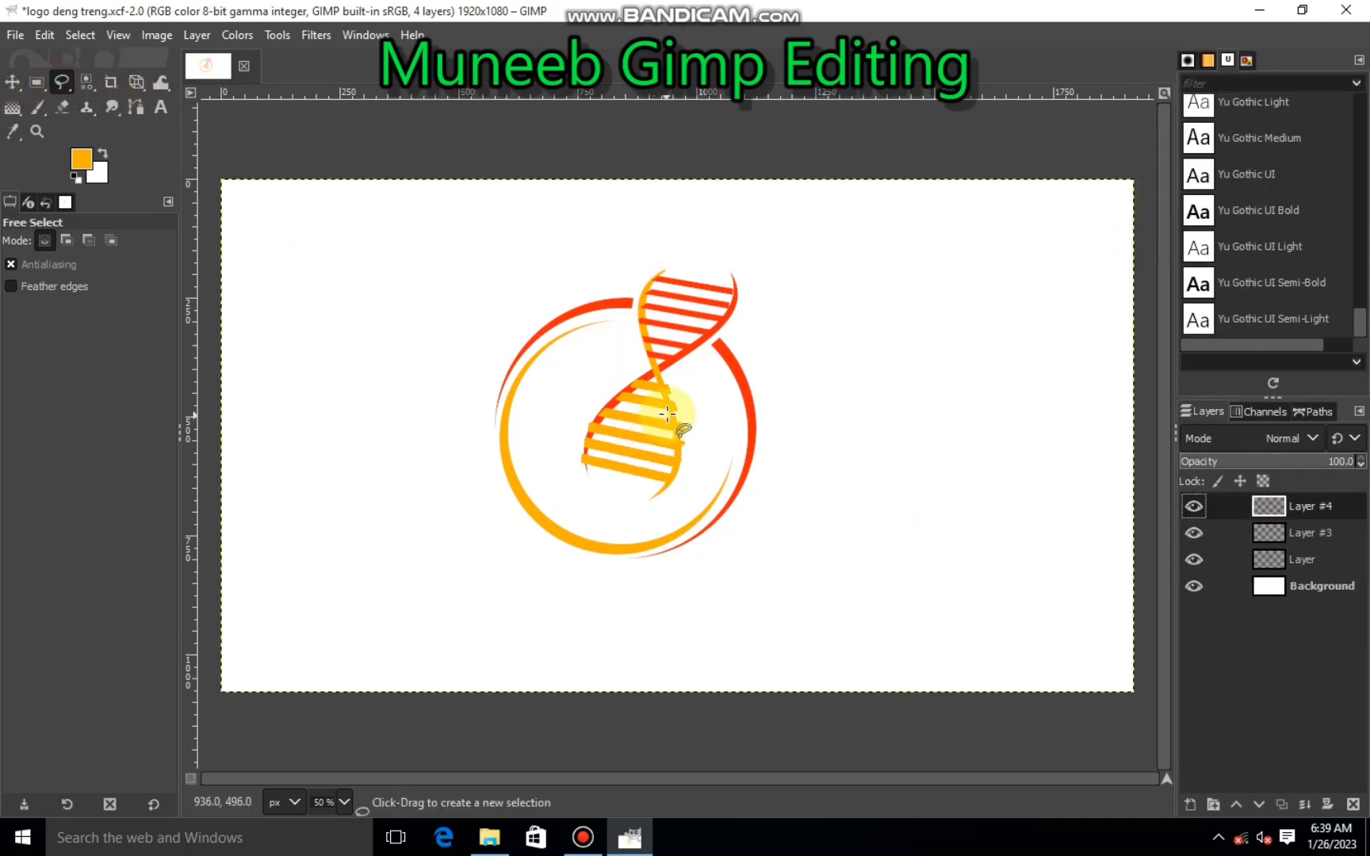
{"action": "scroll", "coordinate": [650, 347], "scroll_direction": "up", "scroll_amount": 2}
{"action": "scroll", "coordinate": [650, 347], "scroll_direction": "up", "scroll_amount": 1}
{"action": "left_click", "coordinate": [650, 346]}
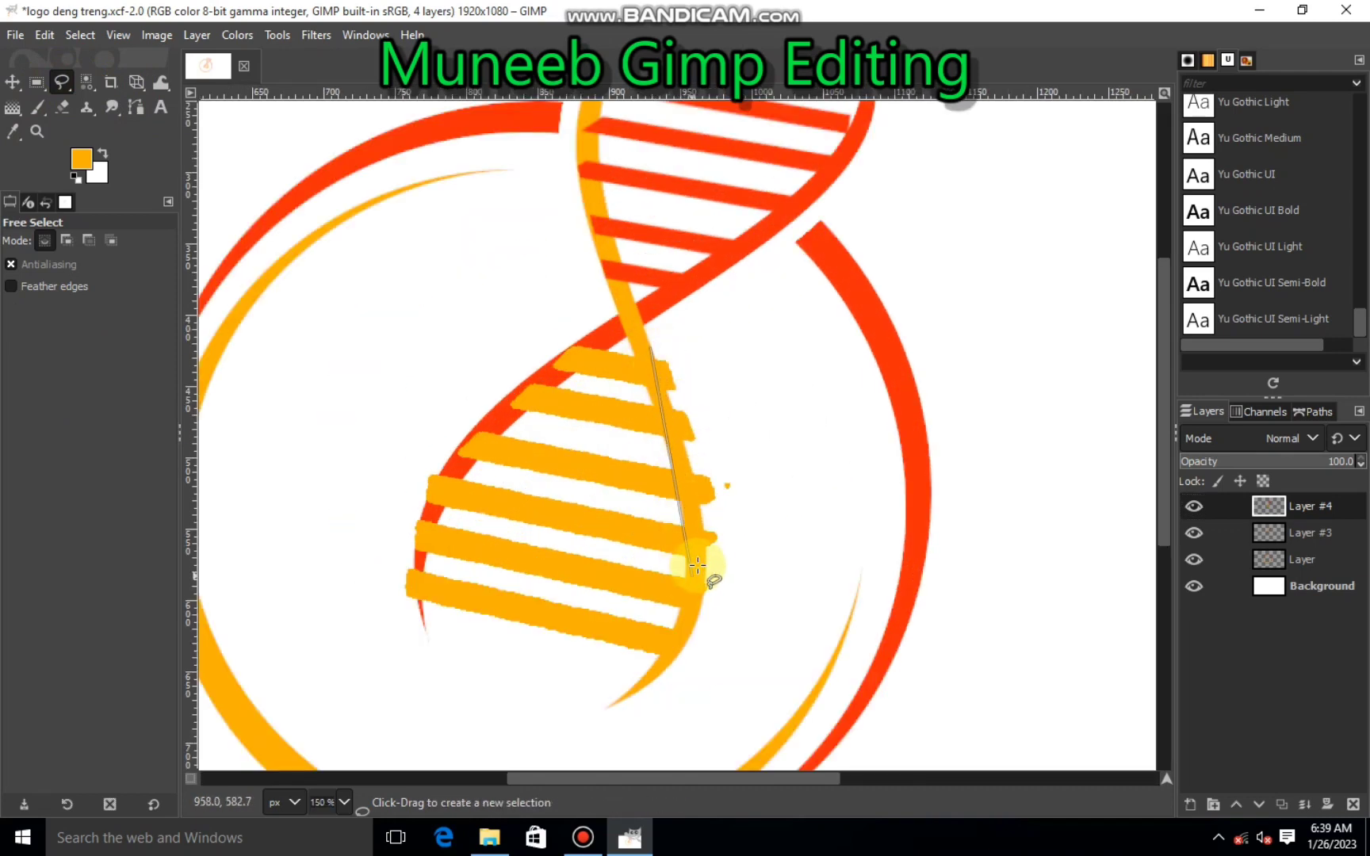
{"action": "left_click", "coordinate": [699, 537]}
{"action": "left_click", "coordinate": [694, 610]}
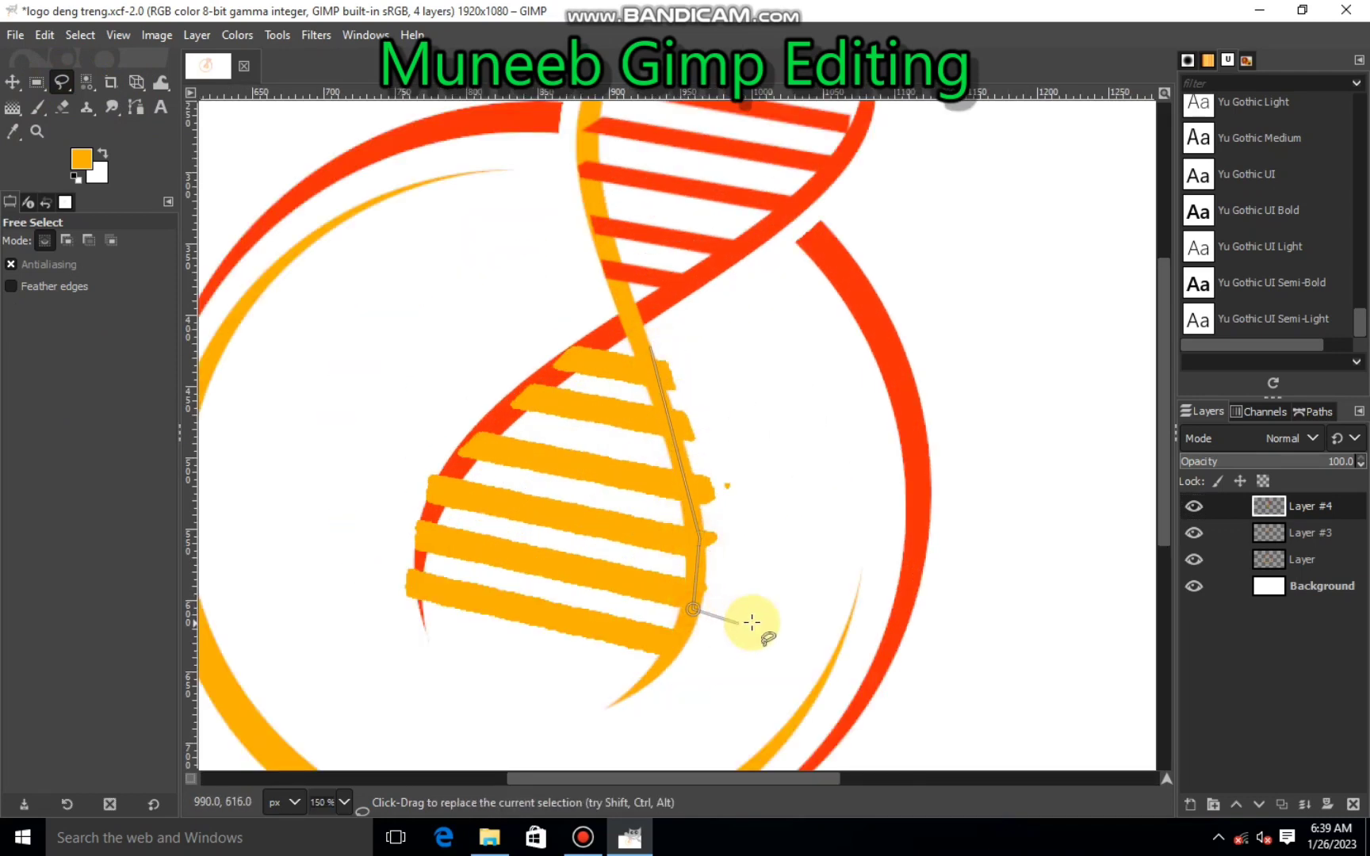
{"action": "left_click", "coordinate": [753, 622]}
{"action": "left_click", "coordinate": [711, 341]}
{"action": "right_click", "coordinate": [700, 391]}
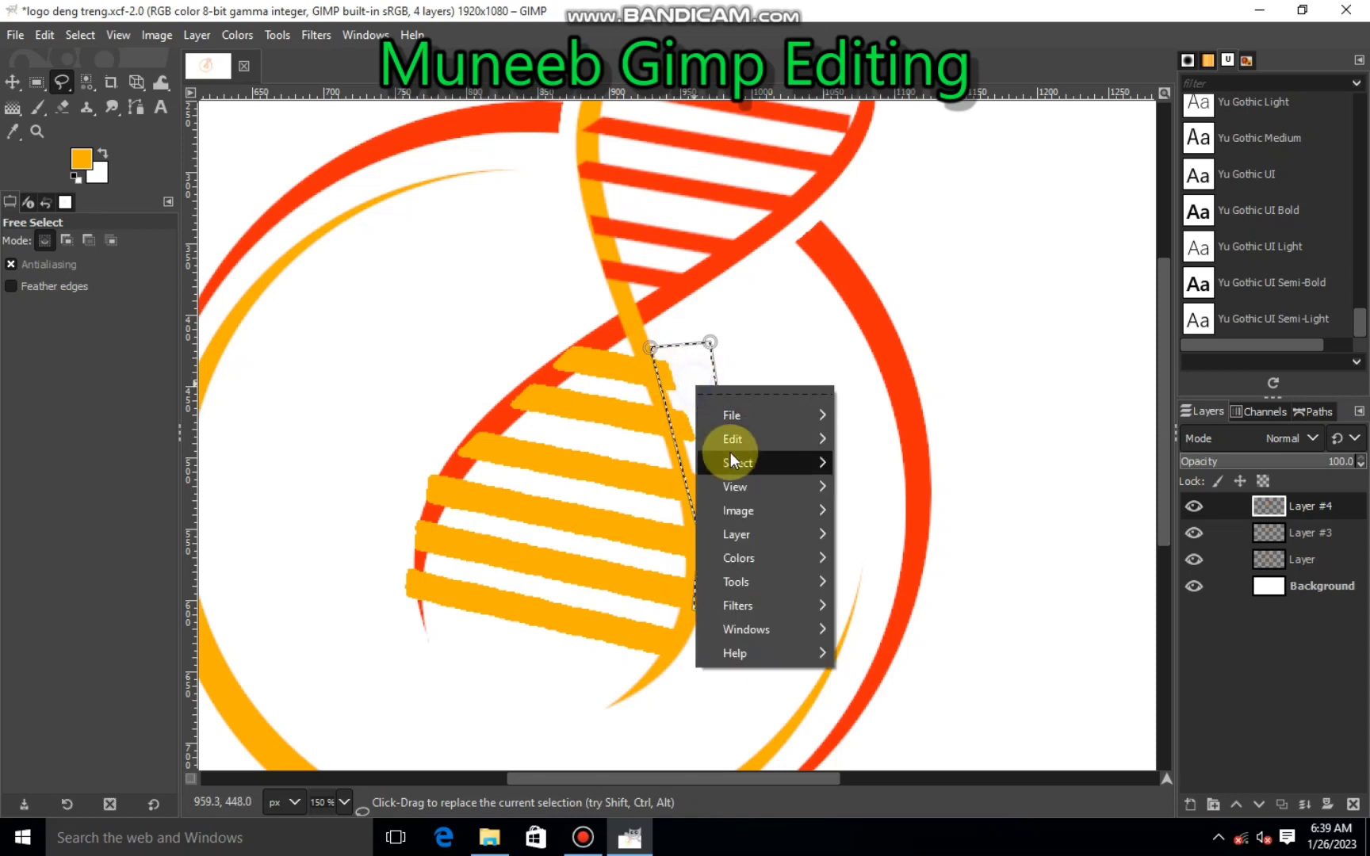
{"action": "left_click", "coordinate": [910, 356]}
{"action": "left_click", "coordinate": [79, 35]}
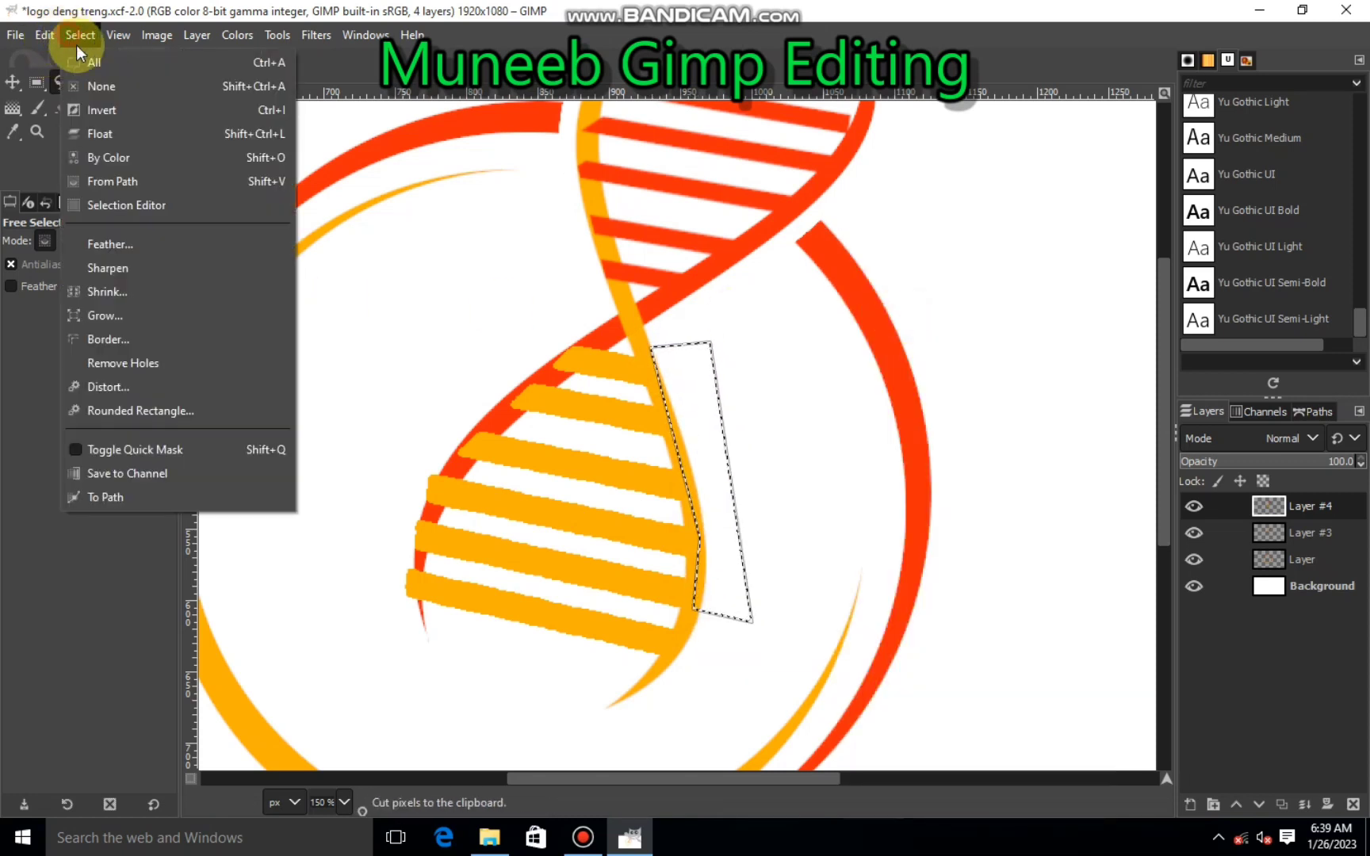
{"action": "left_click", "coordinate": [119, 82]}
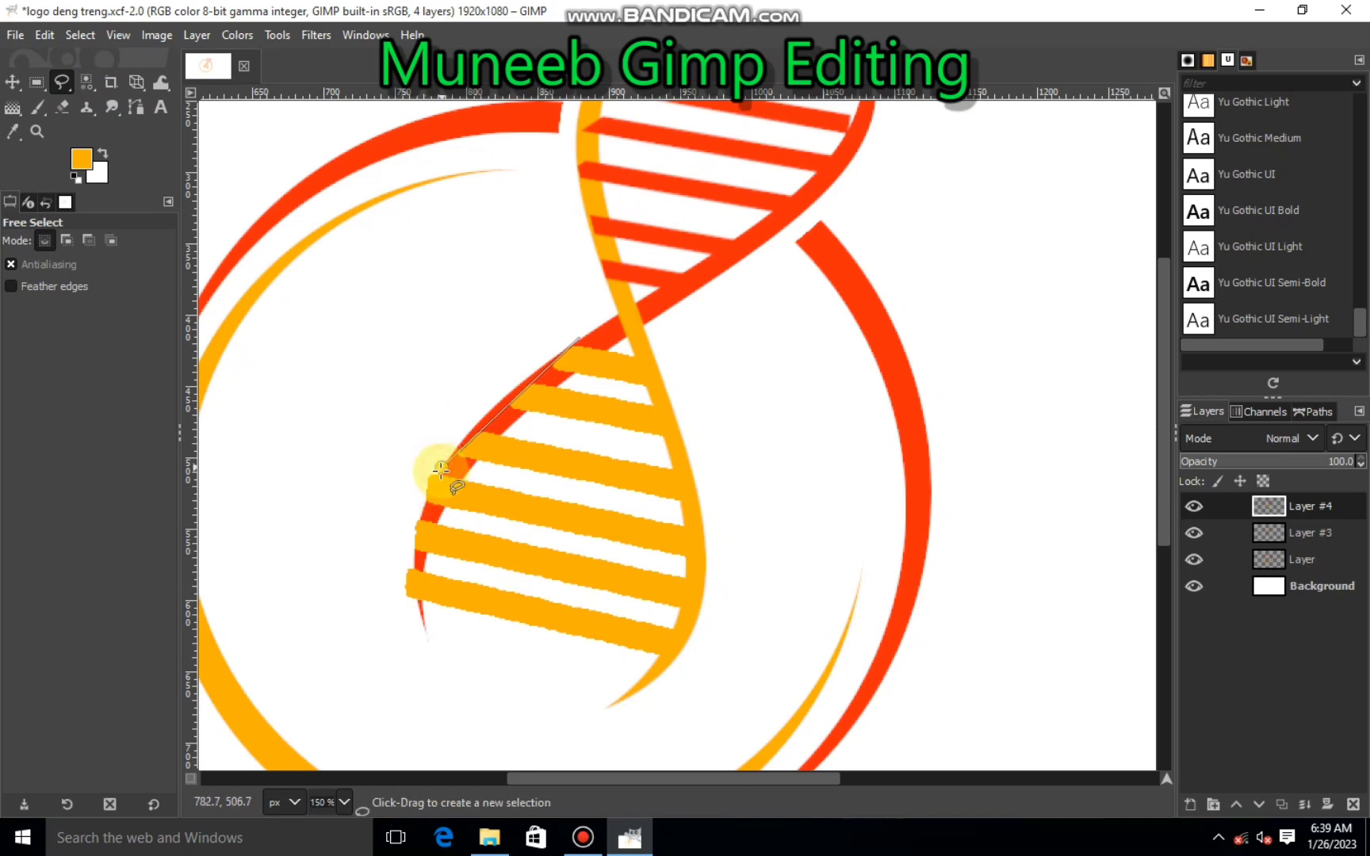
Step: Outline the stray red edge along the left of the lower strand and cut it away
{"action": "left_click_drag", "start_coordinate": [441, 470], "coordinate": [406, 588]}
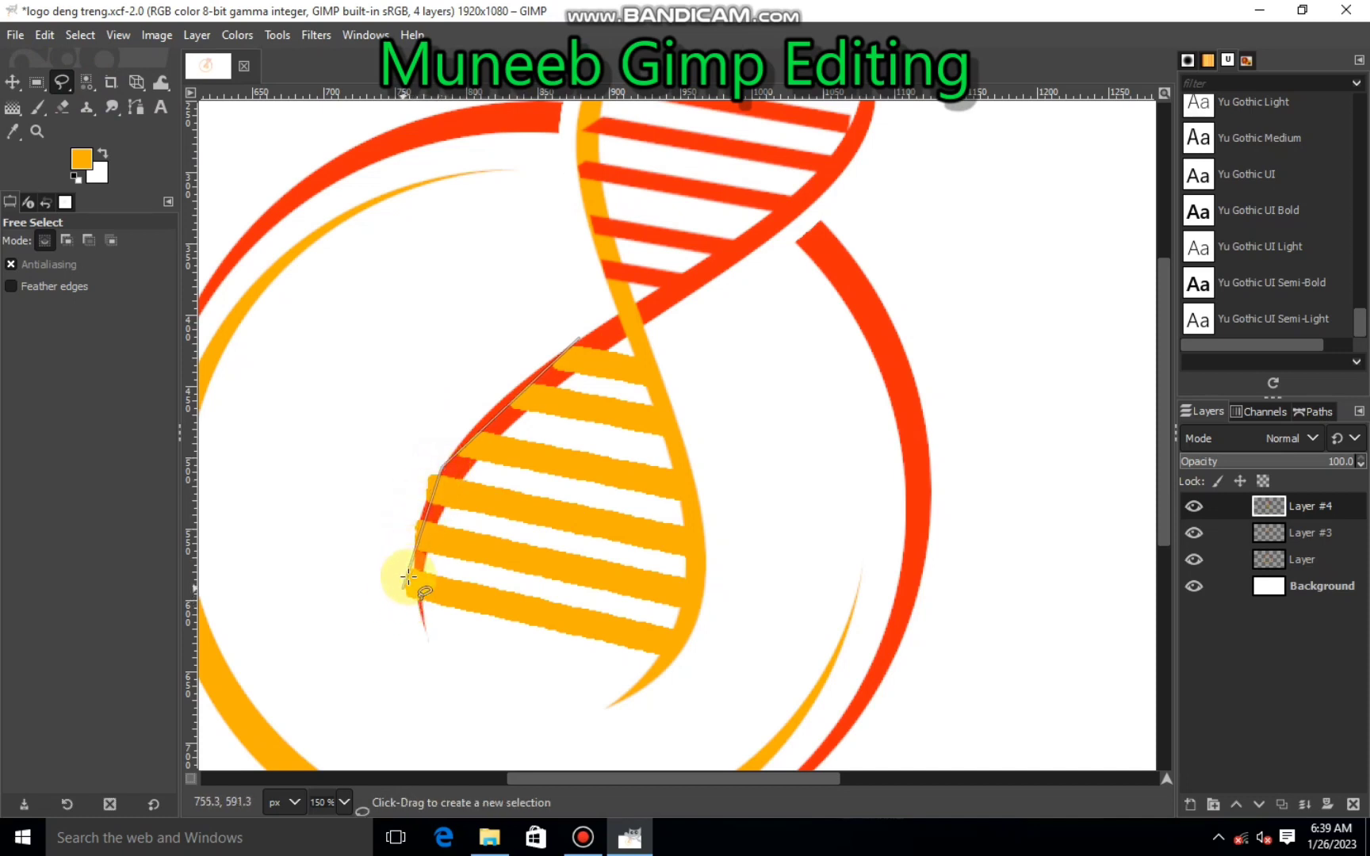
{"action": "key", "text": "BackSpace"}
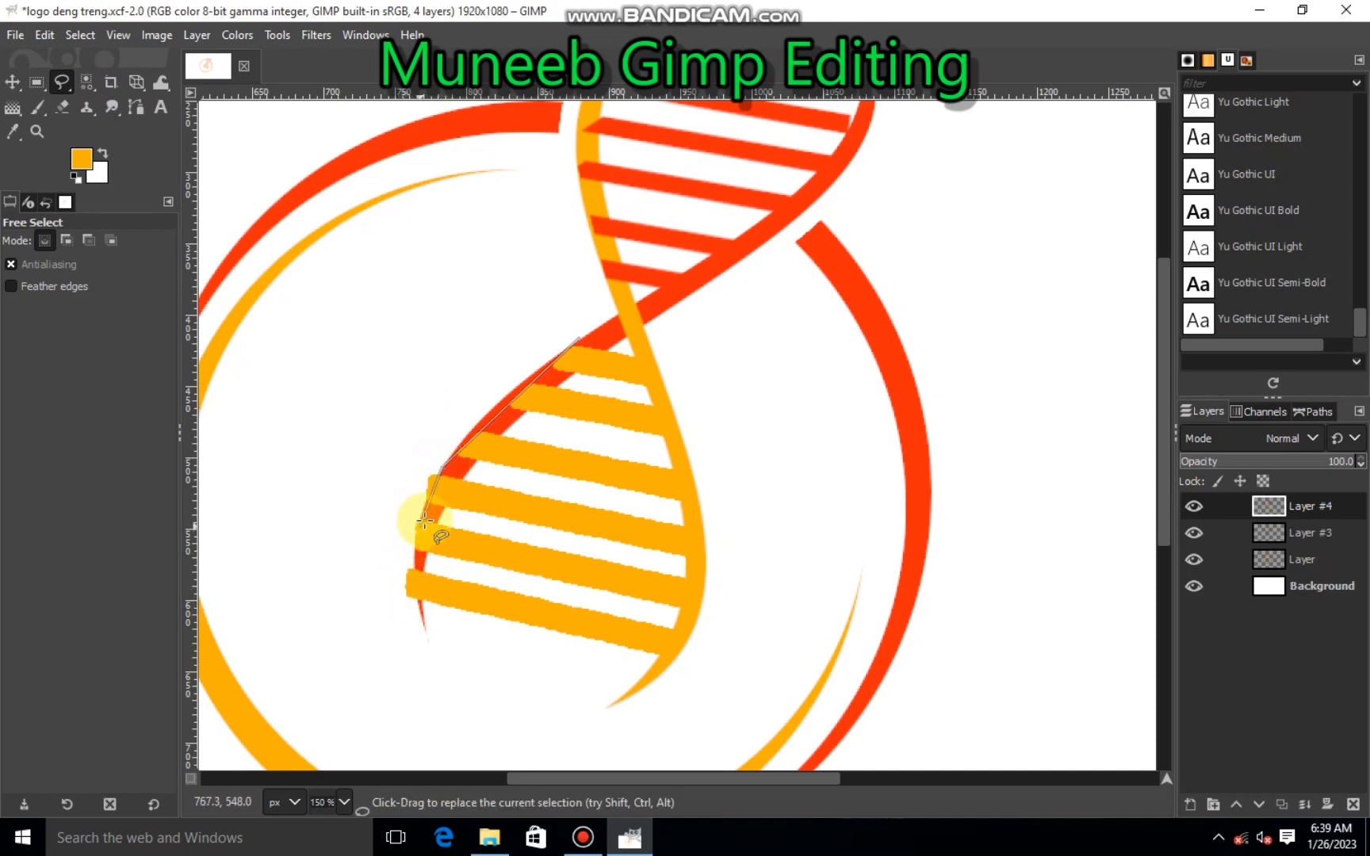
{"action": "left_click", "coordinate": [425, 514]}
{"action": "left_click", "coordinate": [415, 560]}
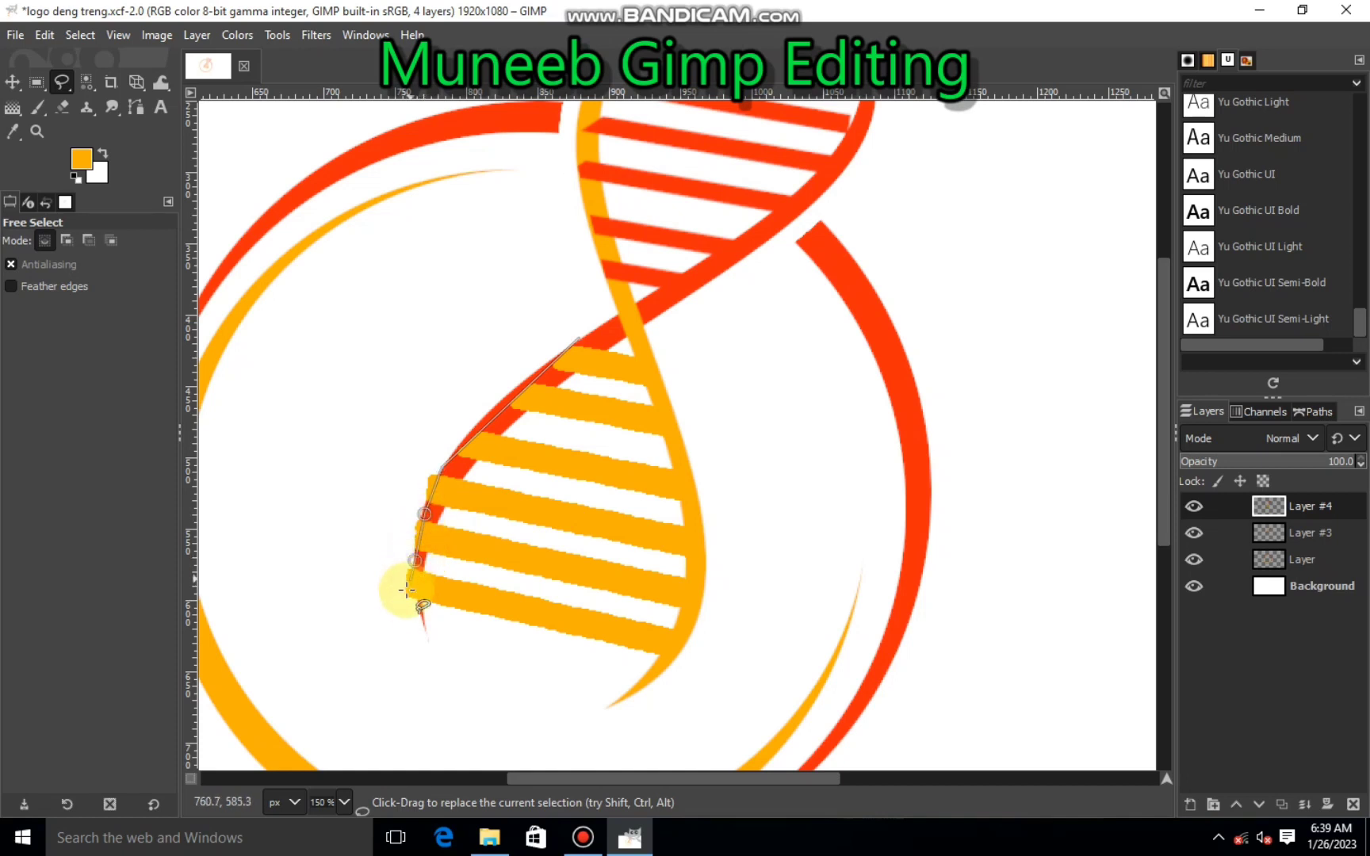
{"action": "left_click", "coordinate": [379, 615]}
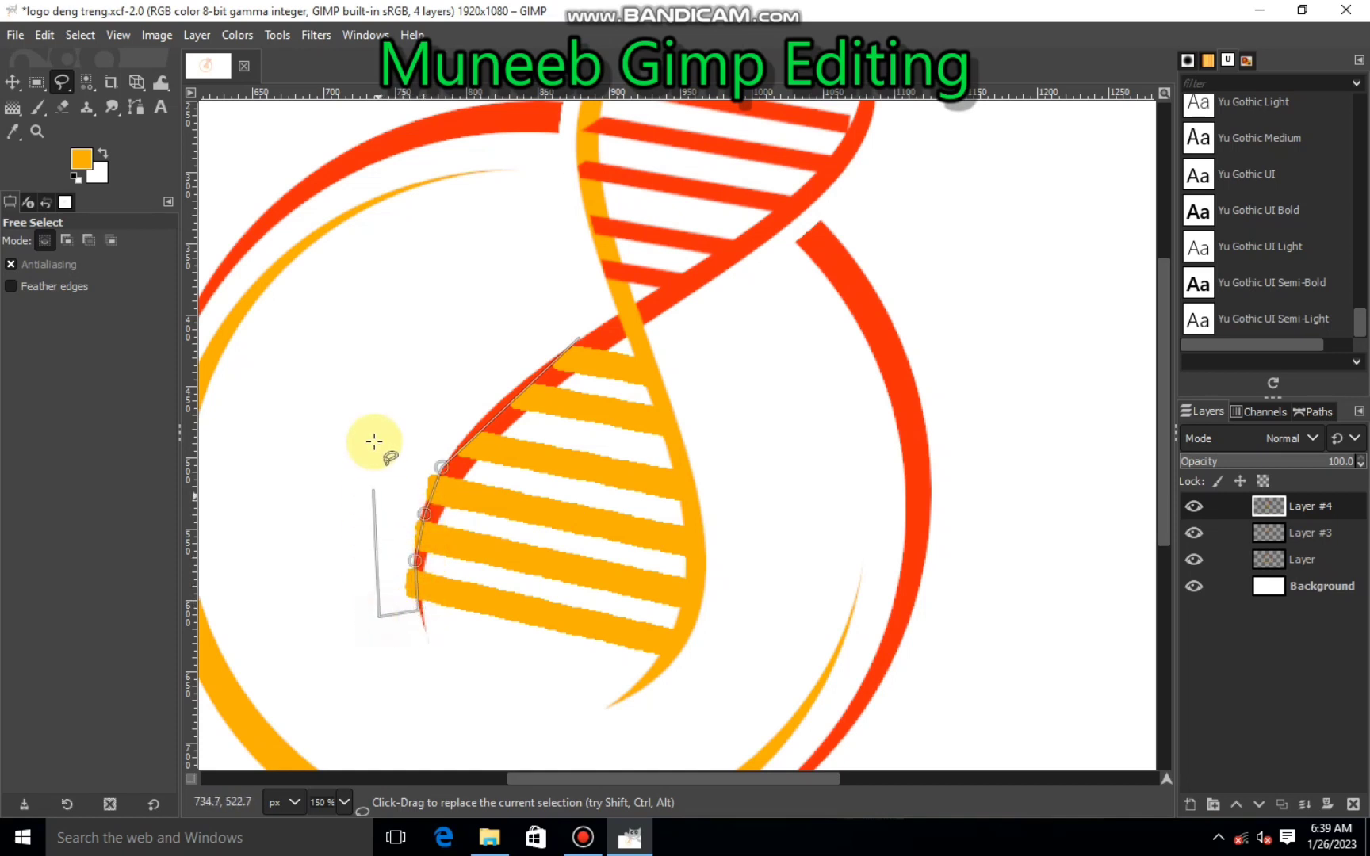
{"action": "left_click", "coordinate": [385, 394]}
{"action": "left_click", "coordinate": [577, 339]}
{"action": "right_click", "coordinate": [370, 441]}
{"action": "mouse_move", "coordinate": [394, 483]}
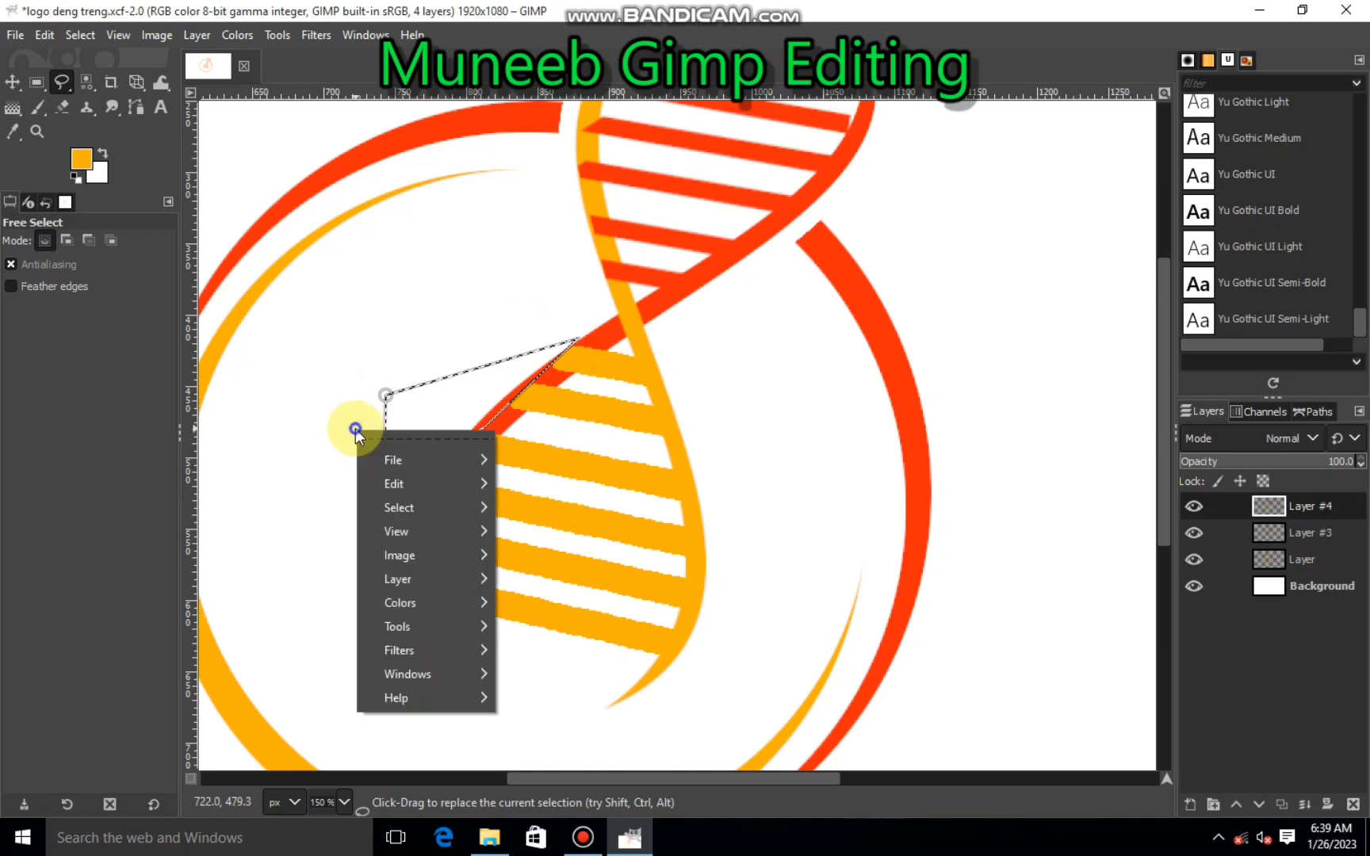
{"action": "left_click", "coordinate": [539, 309]}
{"action": "left_click", "coordinate": [80, 35]}
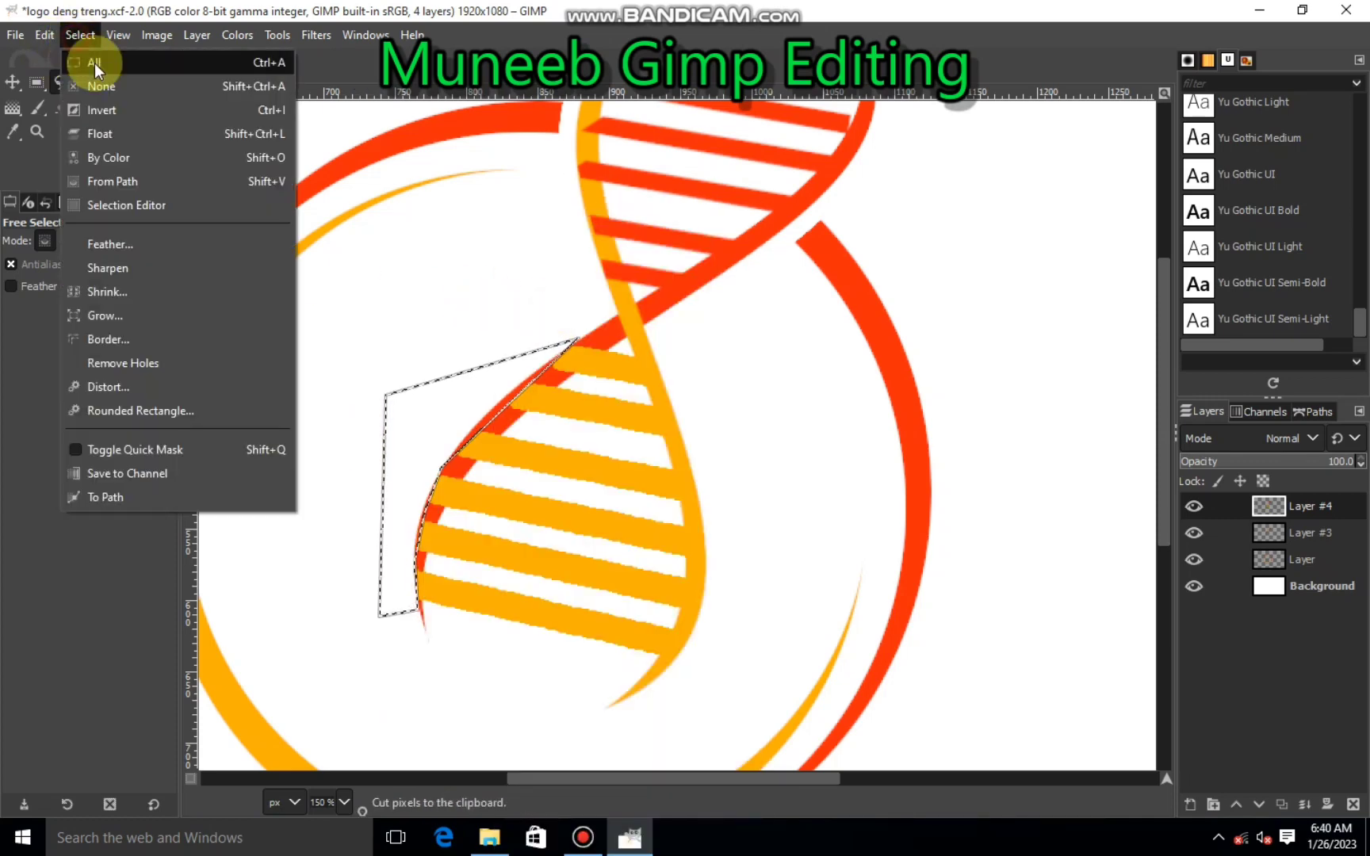
{"action": "left_click", "coordinate": [95, 60]}
Step: Zoom out and merge the logo layers down twice into a single layer
{"action": "key", "text": "minus"}
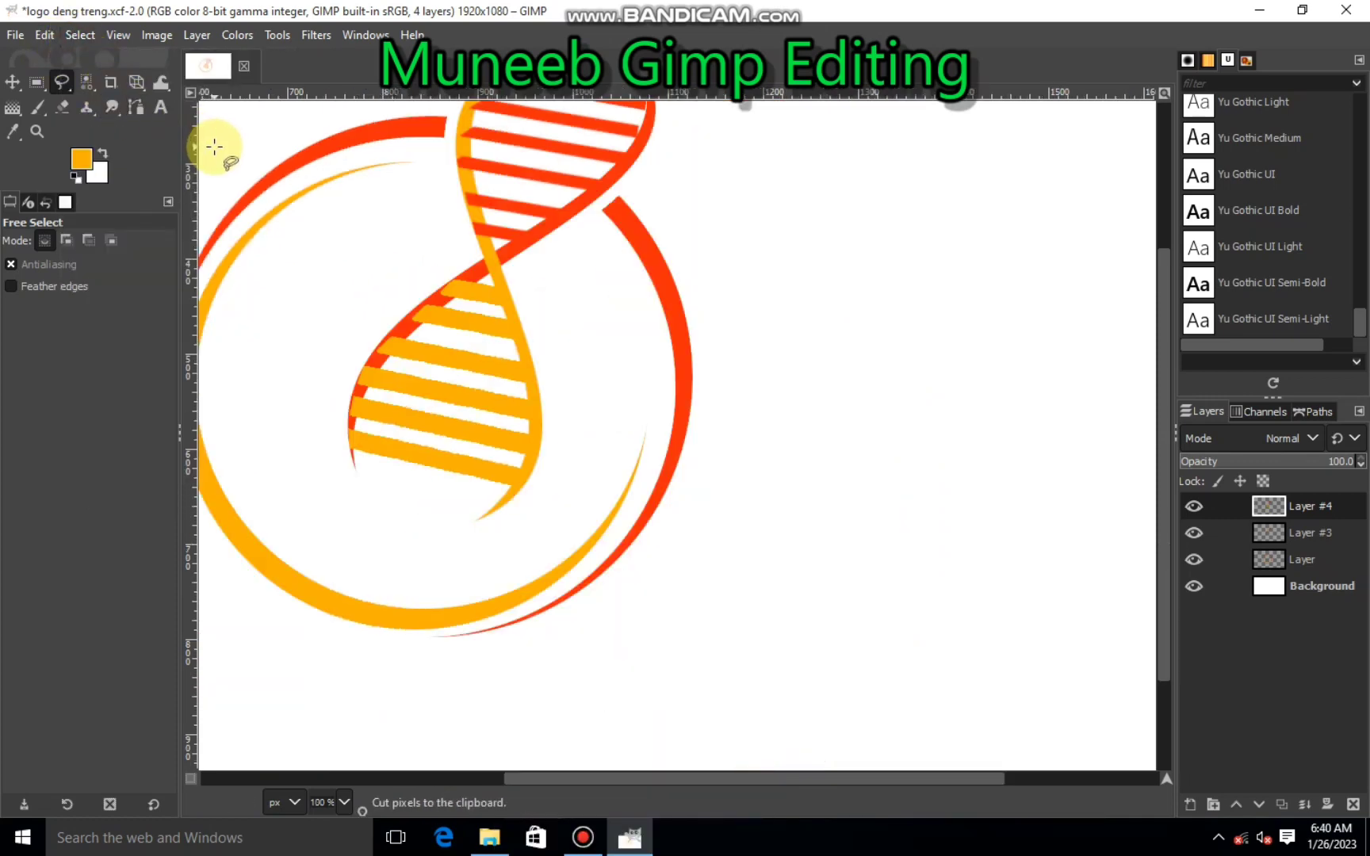
{"action": "key", "text": "minus"}
{"action": "key", "text": "minus"}
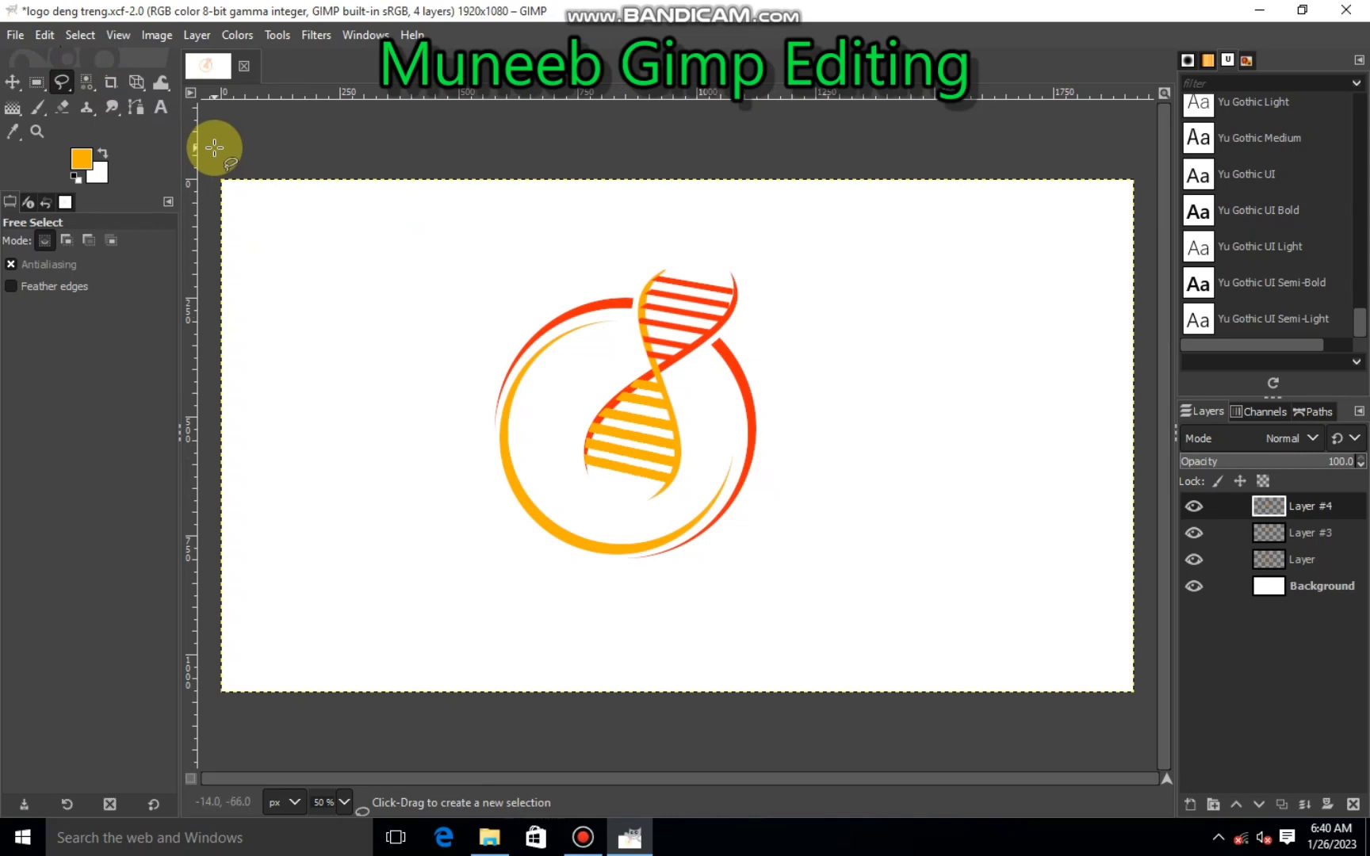
{"action": "right_click", "coordinate": [1284, 507]}
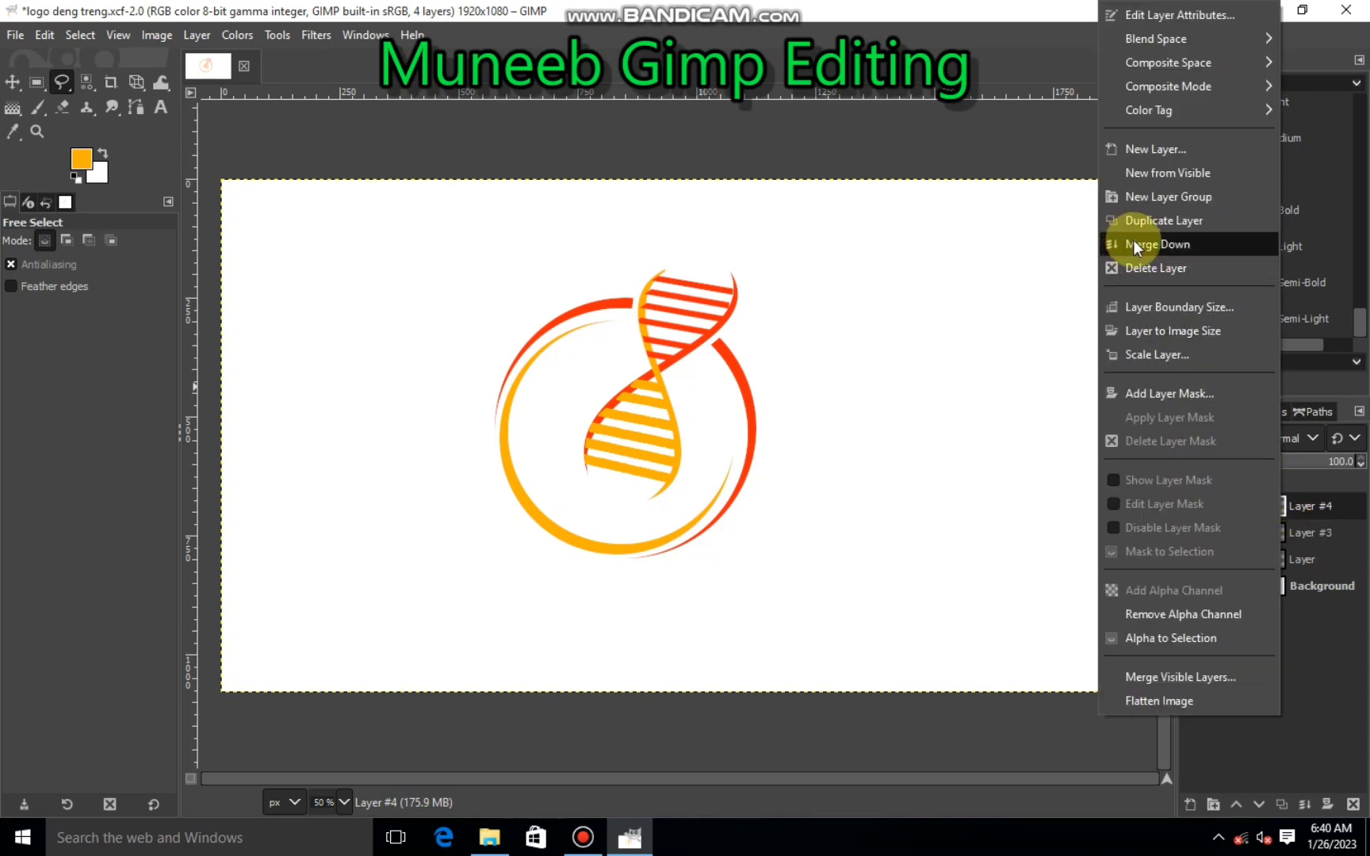
{"action": "left_click", "coordinate": [1134, 242]}
{"action": "right_click", "coordinate": [1252, 499]}
{"action": "left_click", "coordinate": [1134, 267]}
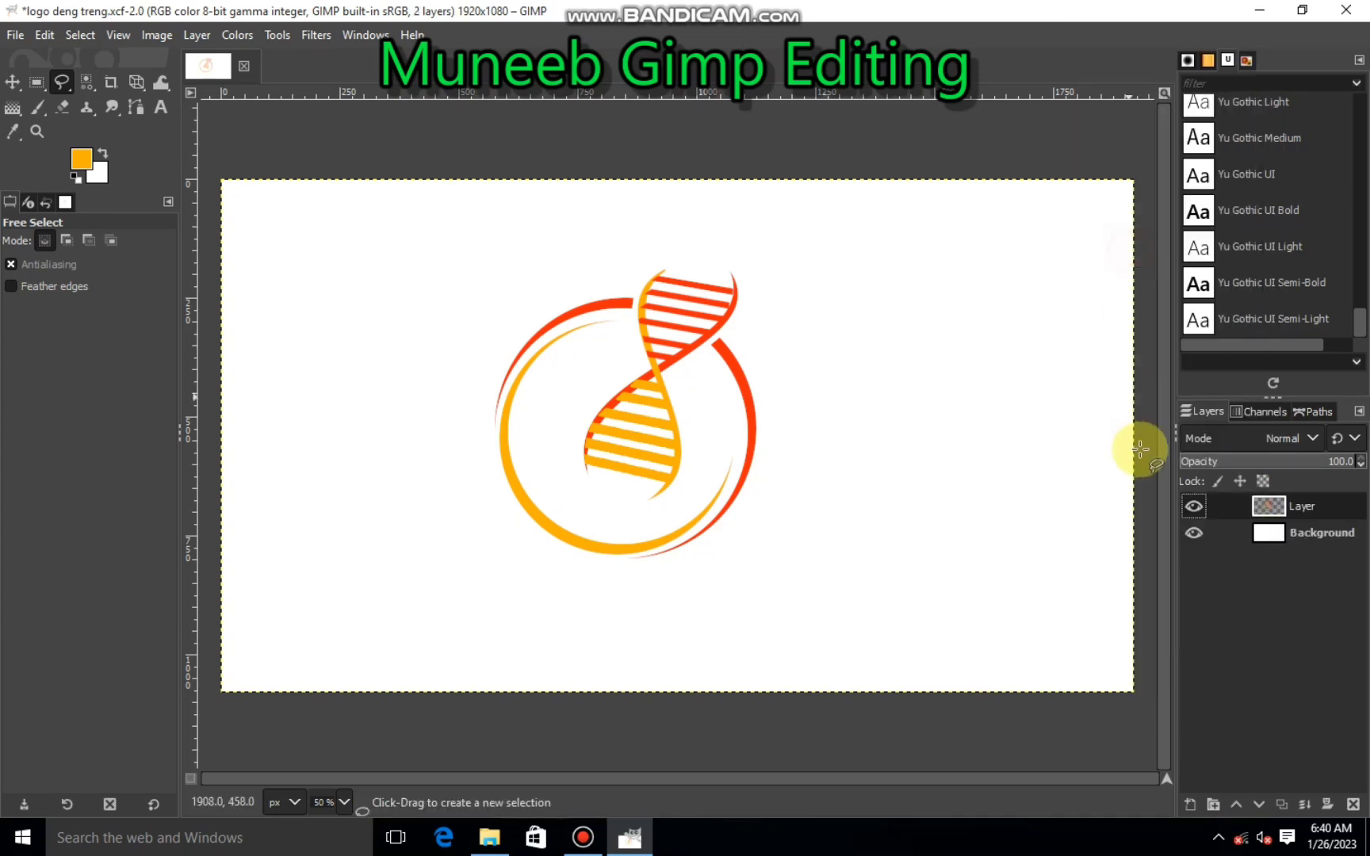
{"action": "left_click", "coordinate": [1193, 506]}
Step: Draw a text box below the logo and start the LIVING TABLES caption in Ebrima Bold
{"action": "left_click", "coordinate": [162, 107]}
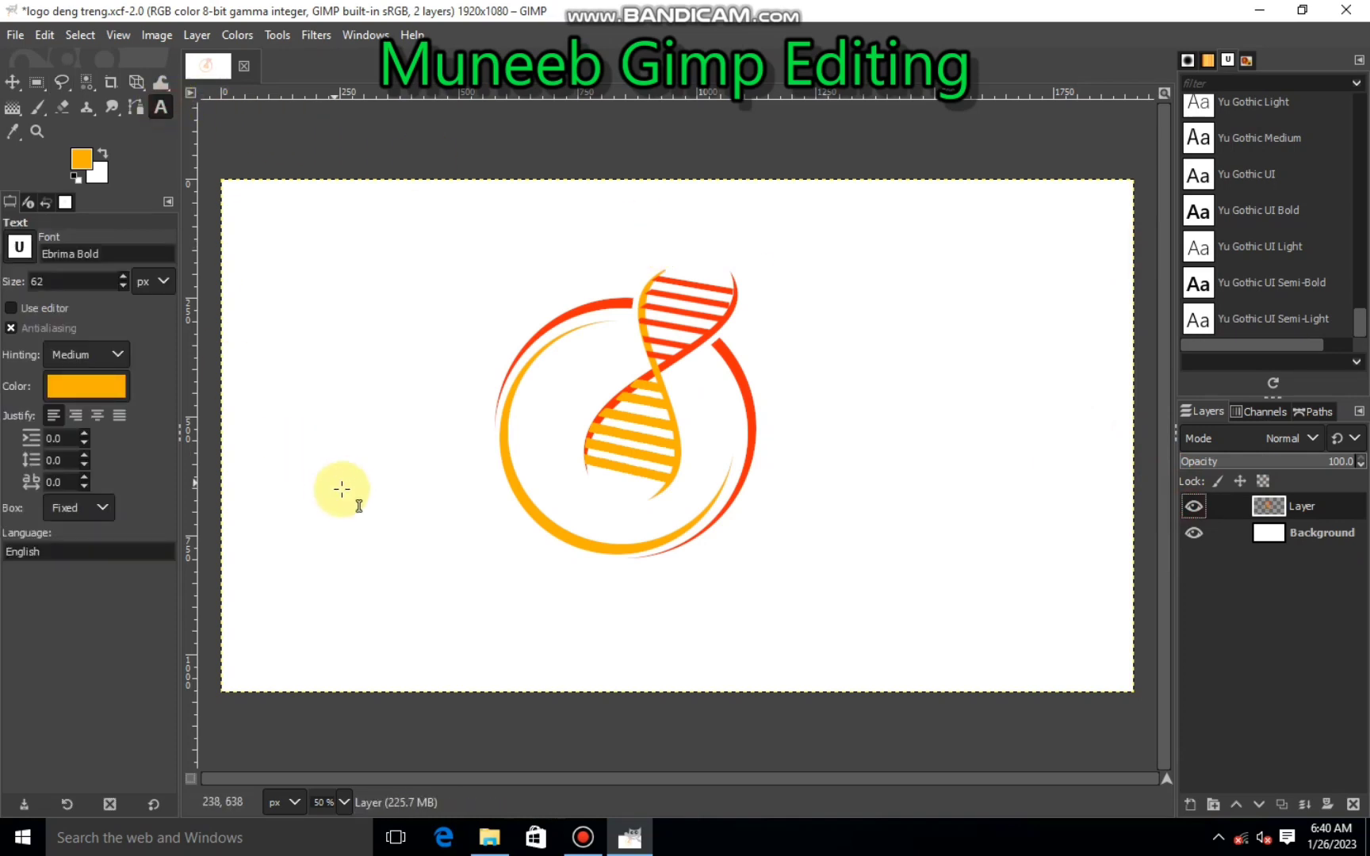
{"action": "left_click_drag", "start_coordinate": [329, 539], "coordinate": [658, 639]}
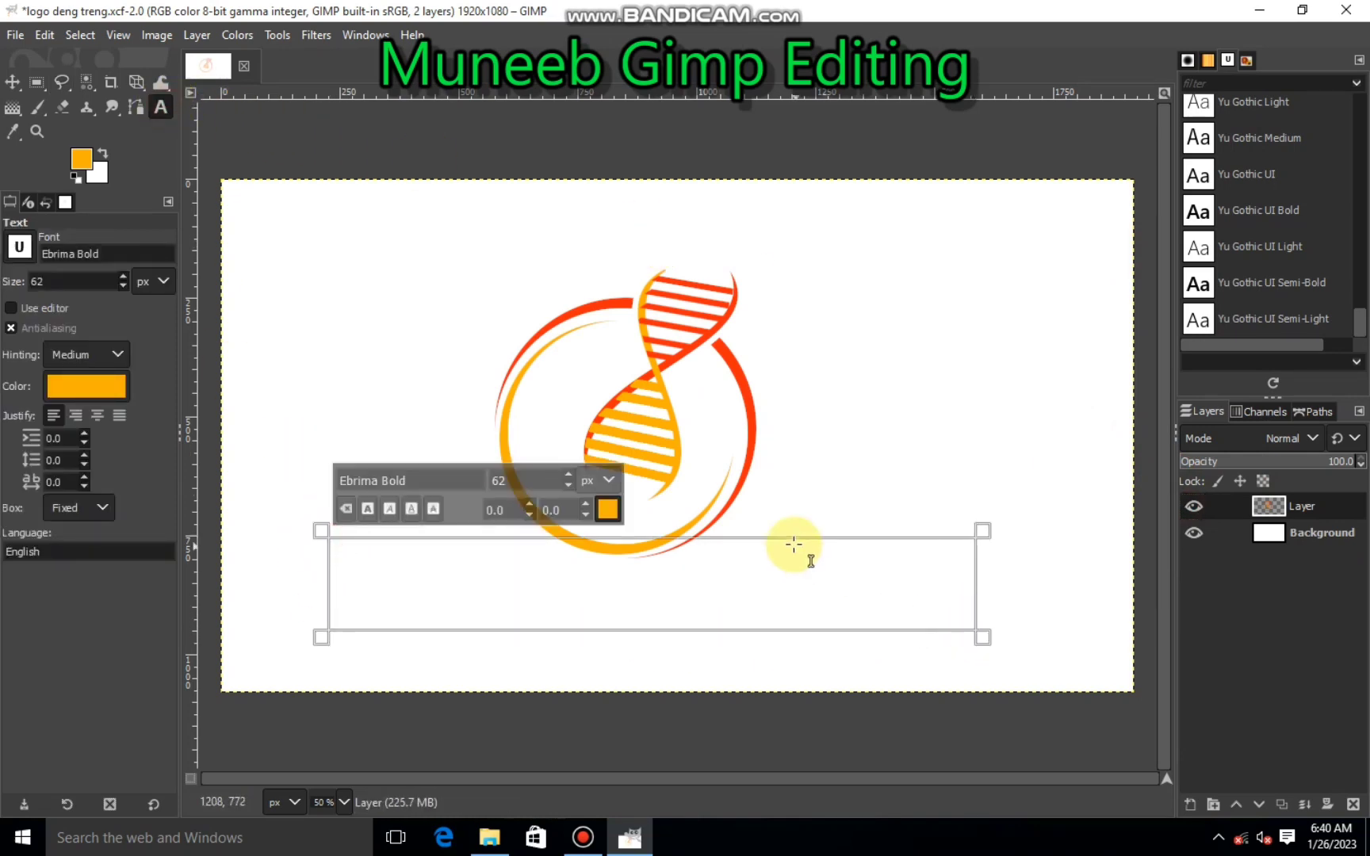
{"action": "mouse_move", "coordinate": [415, 530]}
{"action": "left_mouse_down"}
{"action": "mouse_move", "coordinate": [621, 627]}
{"action": "mouse_move", "coordinate": [921, 623]}
{"action": "left_mouse_up"}
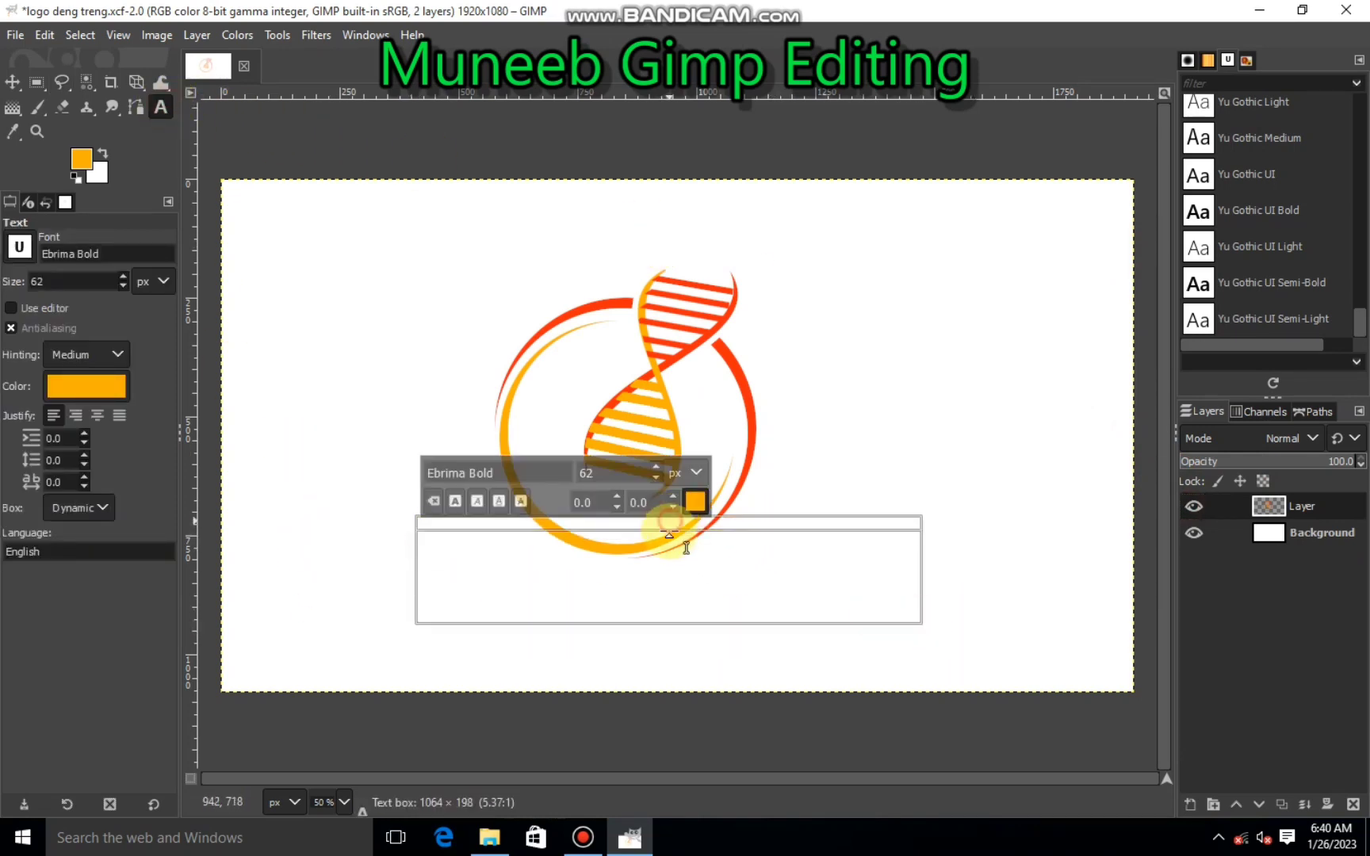
{"action": "left_click_drag", "start_coordinate": [513, 586], "coordinate": [378, 571]}
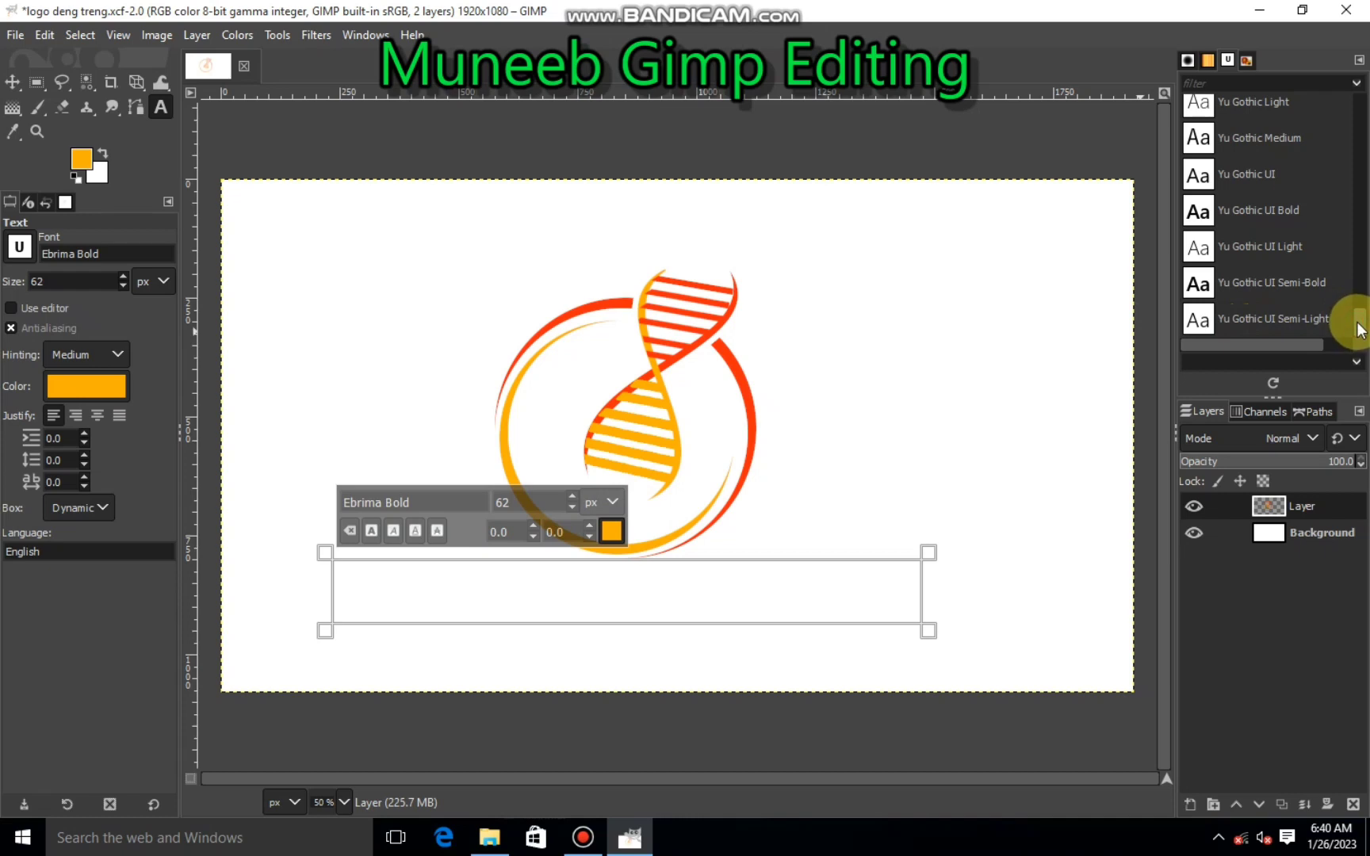
{"action": "left_click_drag", "start_coordinate": [1358, 329], "coordinate": [1345, 122]}
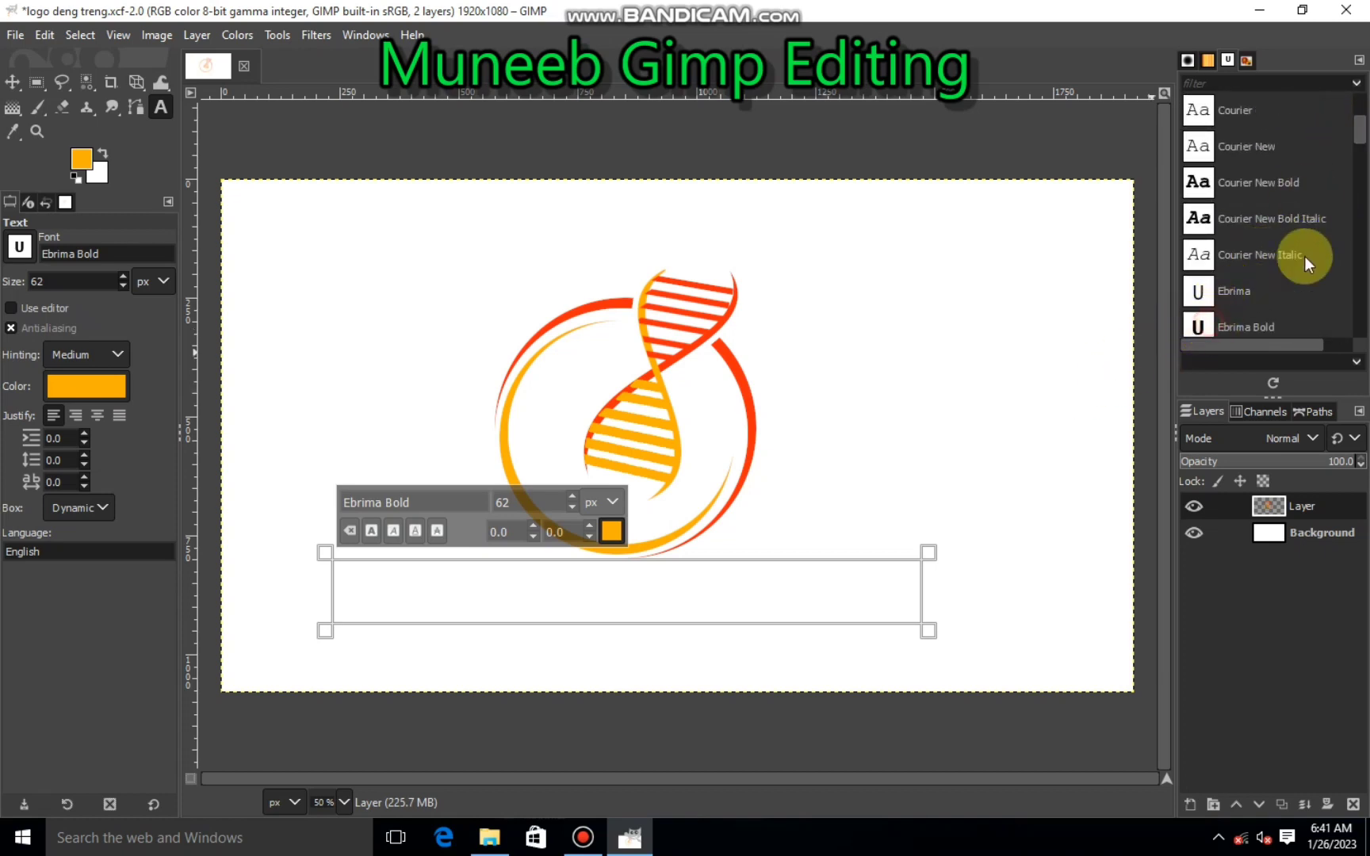
{"action": "left_click_drag", "start_coordinate": [1355, 128], "coordinate": [1354, 134]}
{"action": "left_click", "coordinate": [1200, 141]}
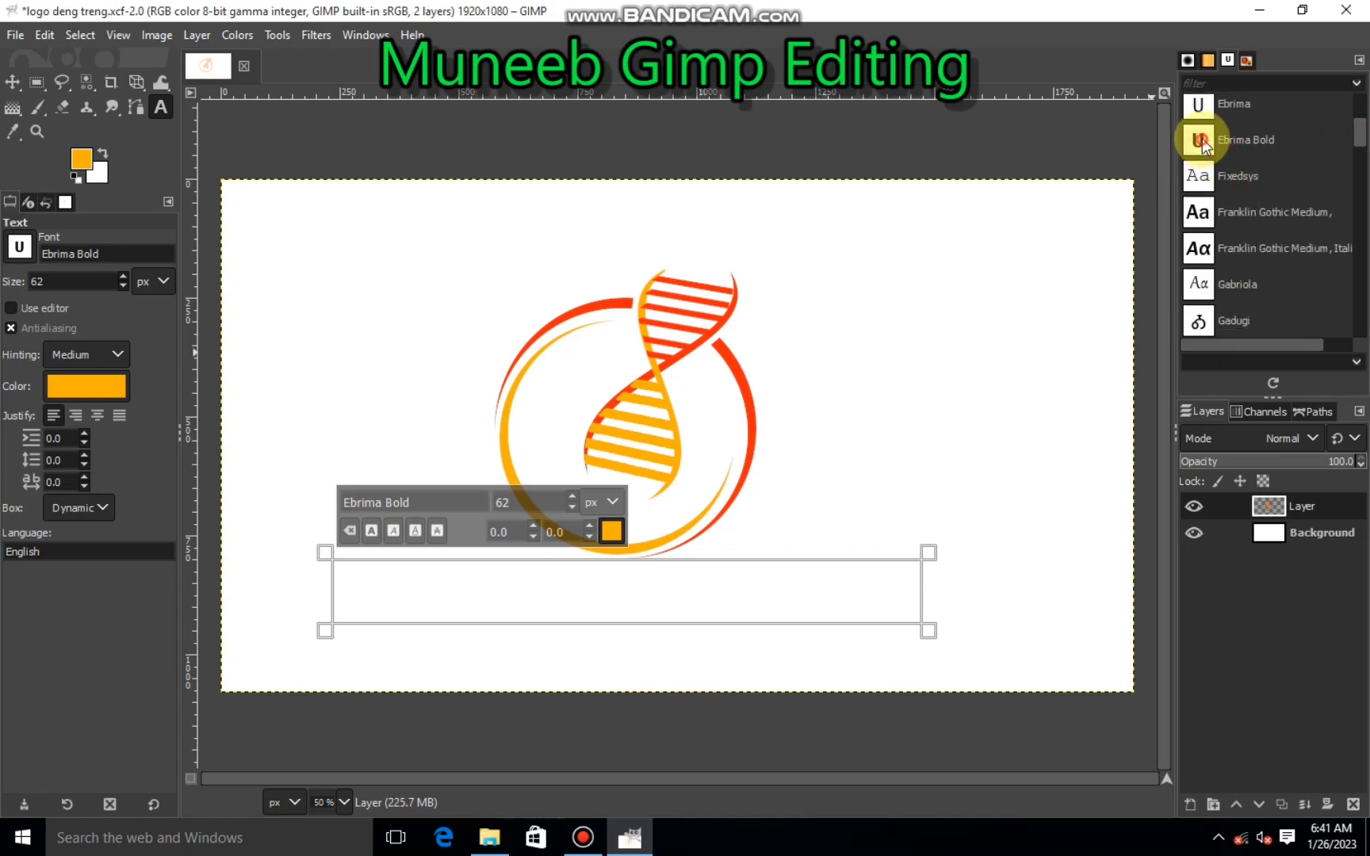
{"action": "left_click", "coordinate": [1205, 175]}
{"action": "left_click", "coordinate": [1207, 285]}
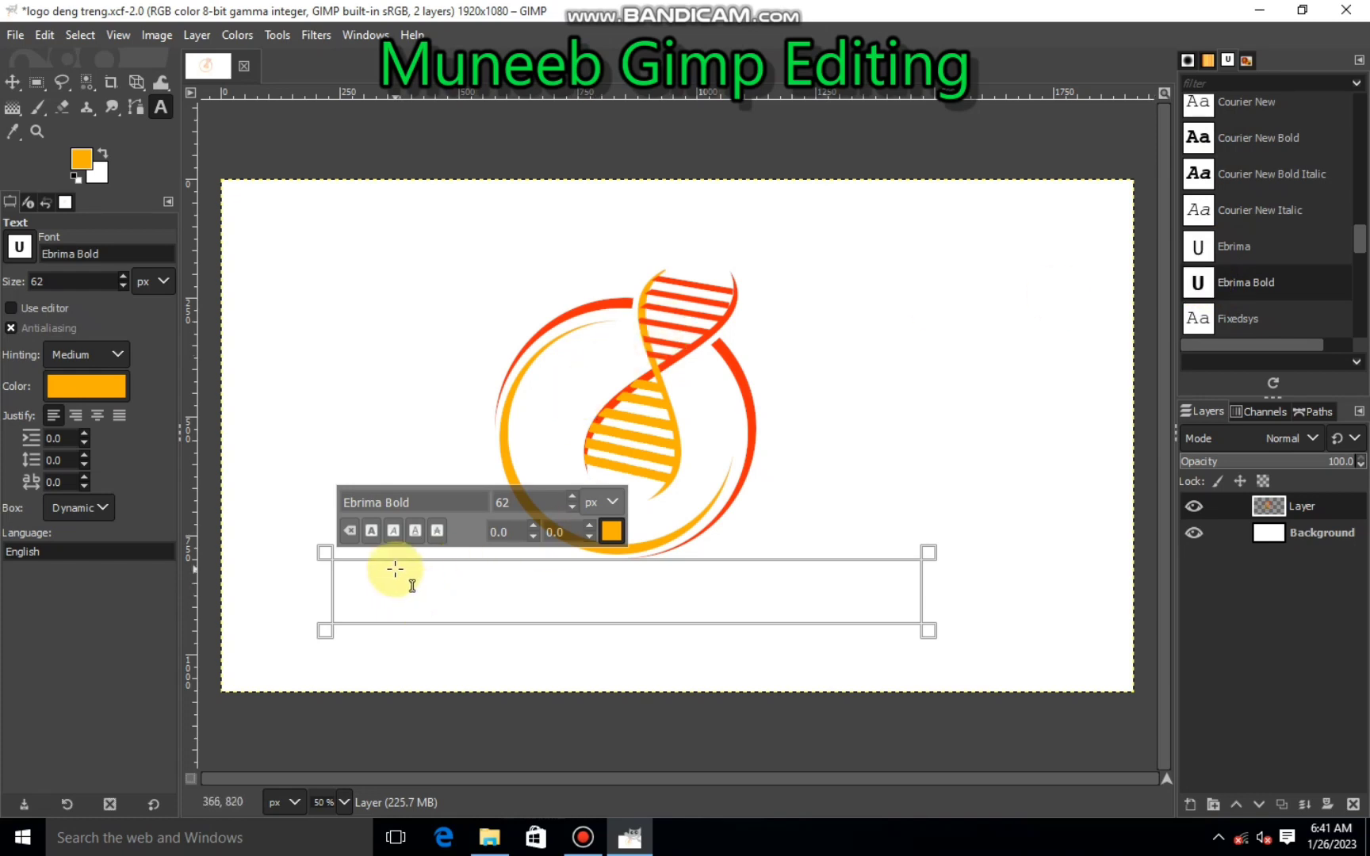
{"action": "type", "text": "LIVING TABLES"}
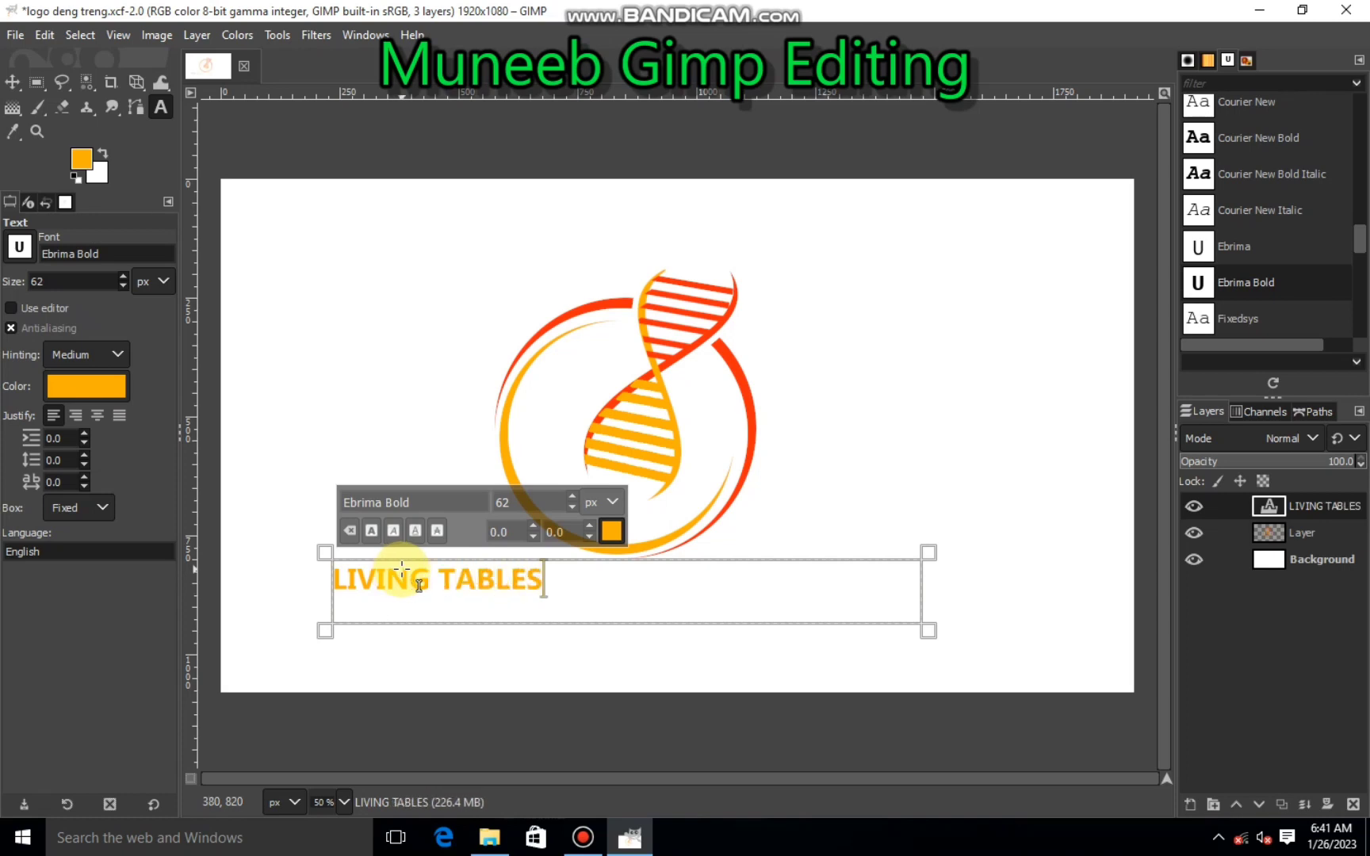
Step: Set the caption to size 82 and fit the text box centred under the logo
{"action": "left_click_drag", "start_coordinate": [544, 579], "coordinate": [333, 598]}
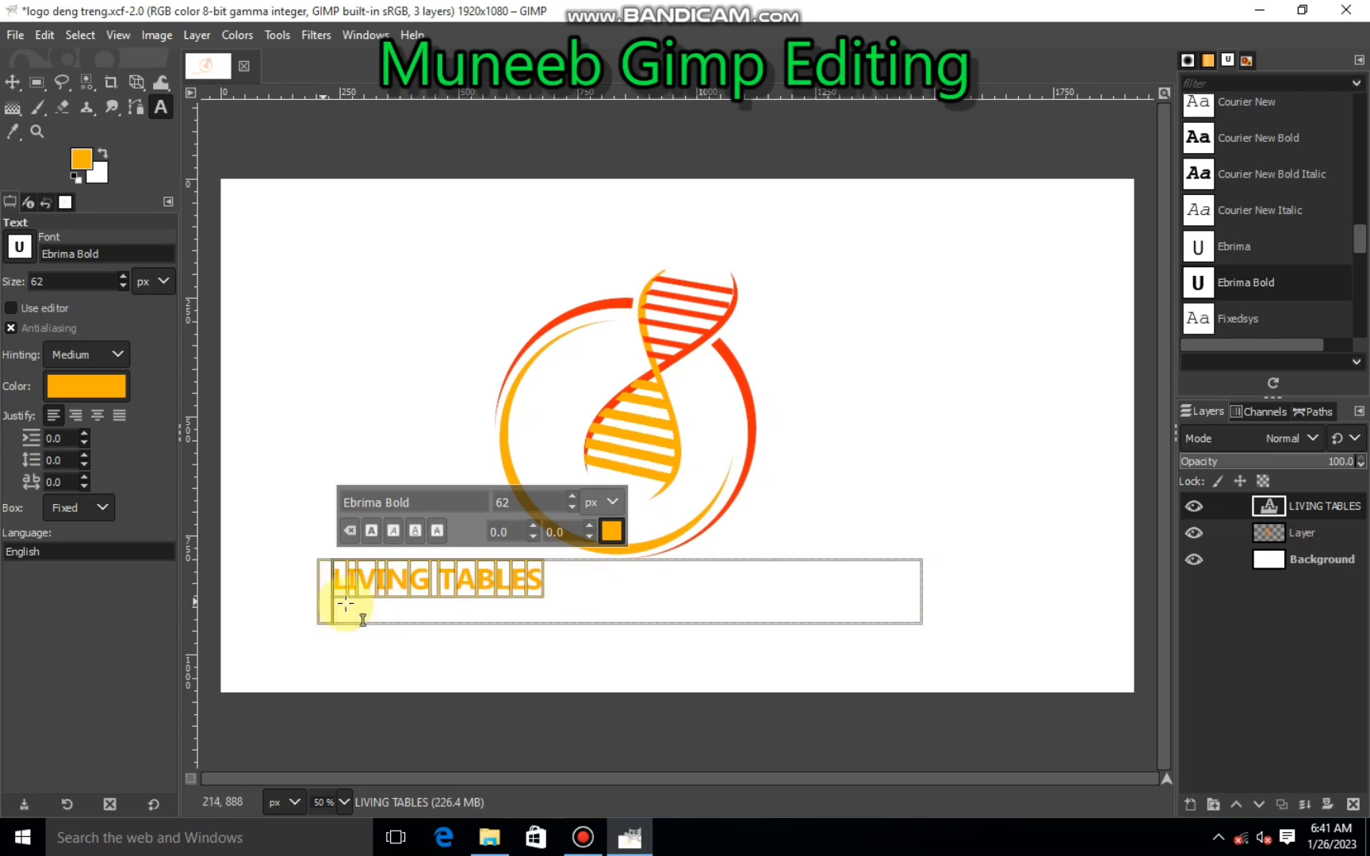
{"action": "left_click", "coordinate": [570, 497]}
{"action": "type", "text": "82"}
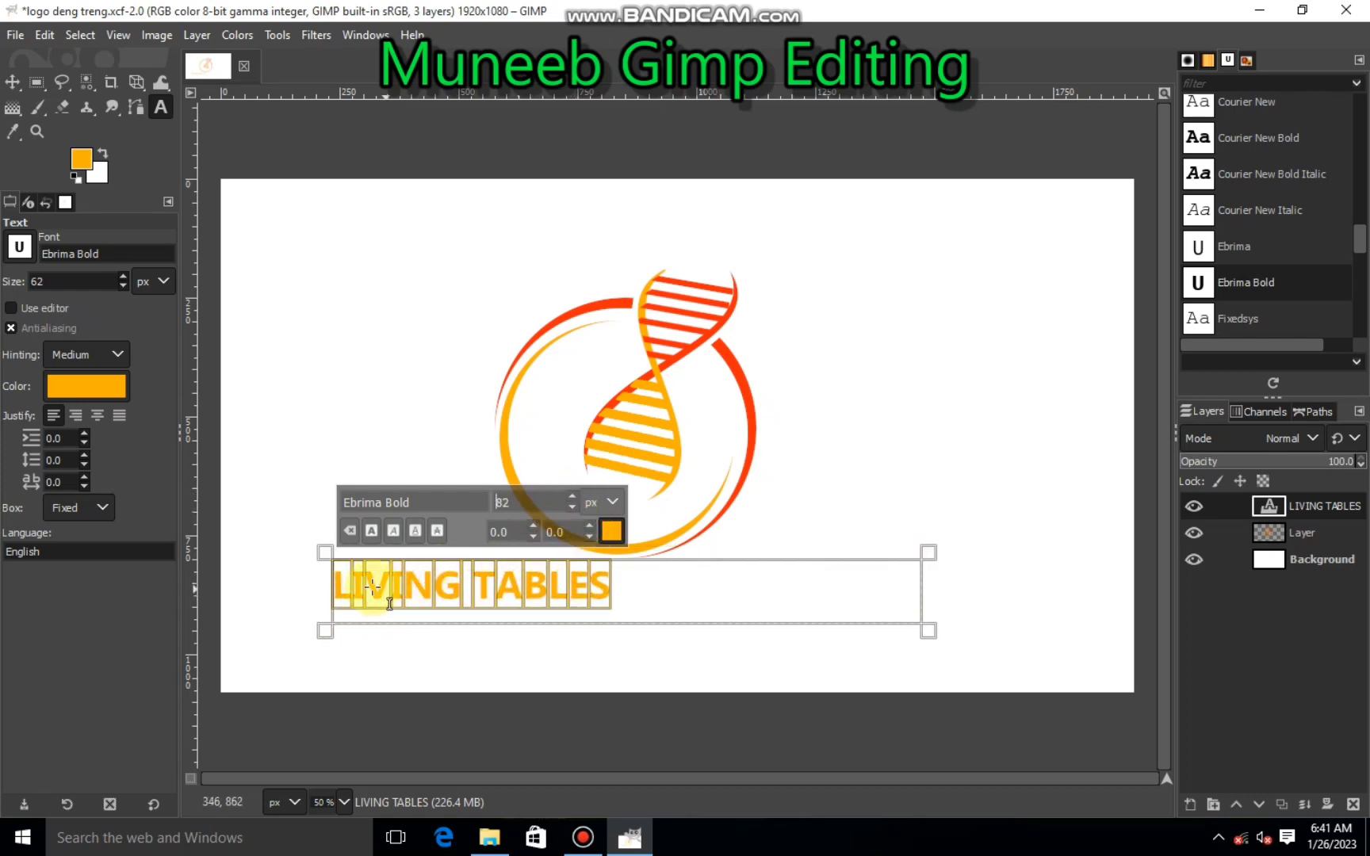
{"action": "left_click_drag", "start_coordinate": [921, 623], "coordinate": [881, 623]}
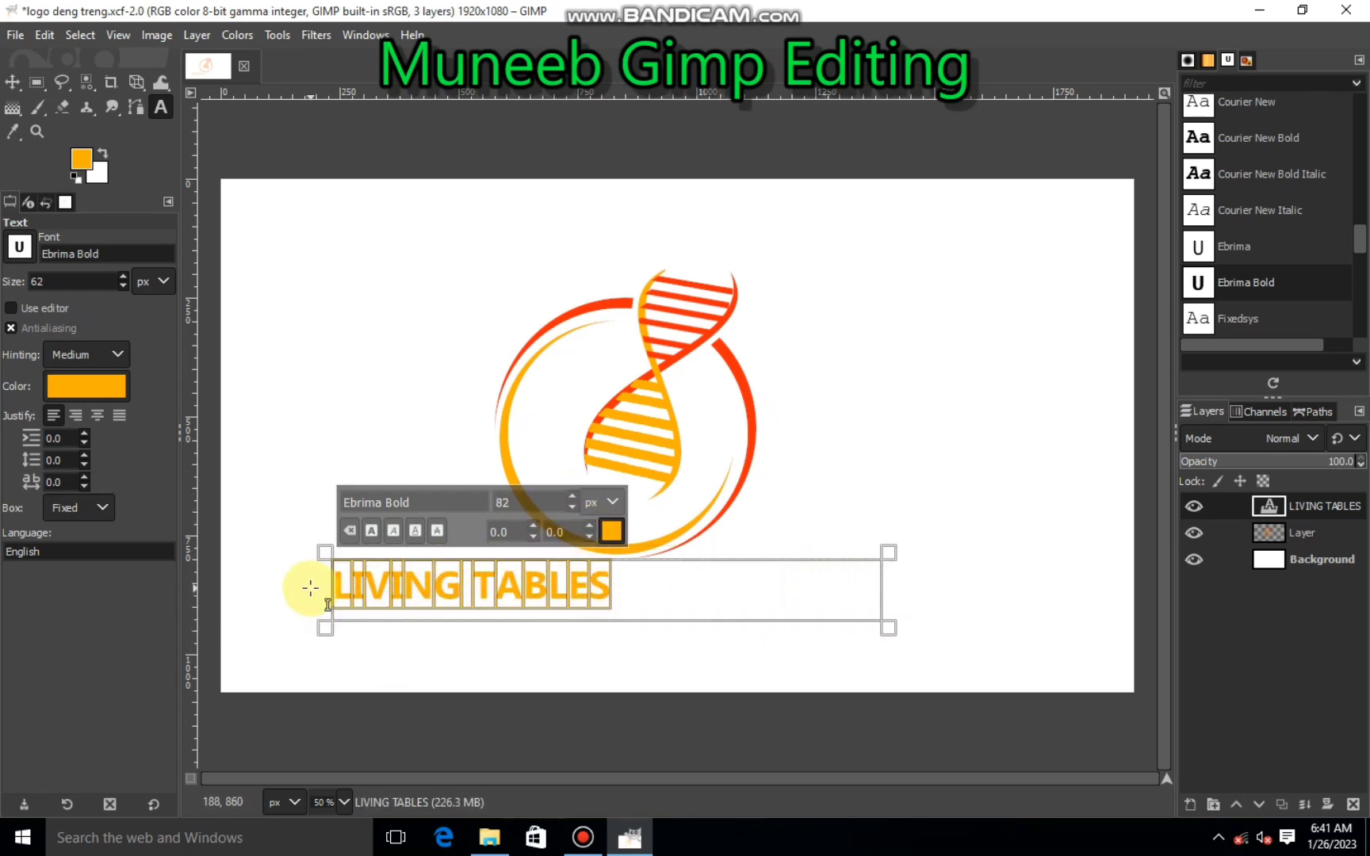
{"action": "left_click_drag", "start_coordinate": [317, 583], "coordinate": [477, 590]}
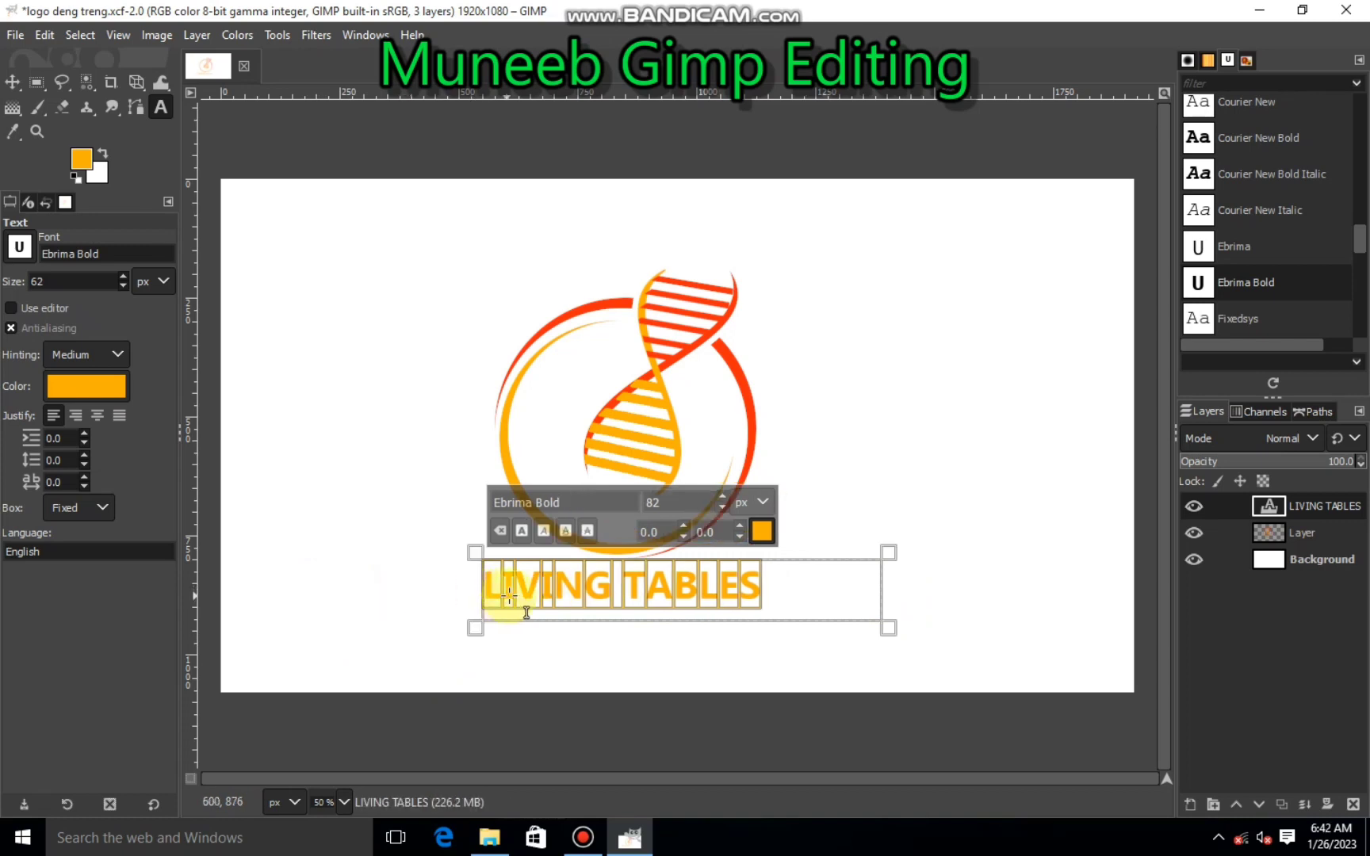
{"action": "left_click_drag", "start_coordinate": [475, 590], "coordinate": [483, 589]}
{"action": "left_click_drag", "start_coordinate": [638, 561], "coordinate": [639, 566]}
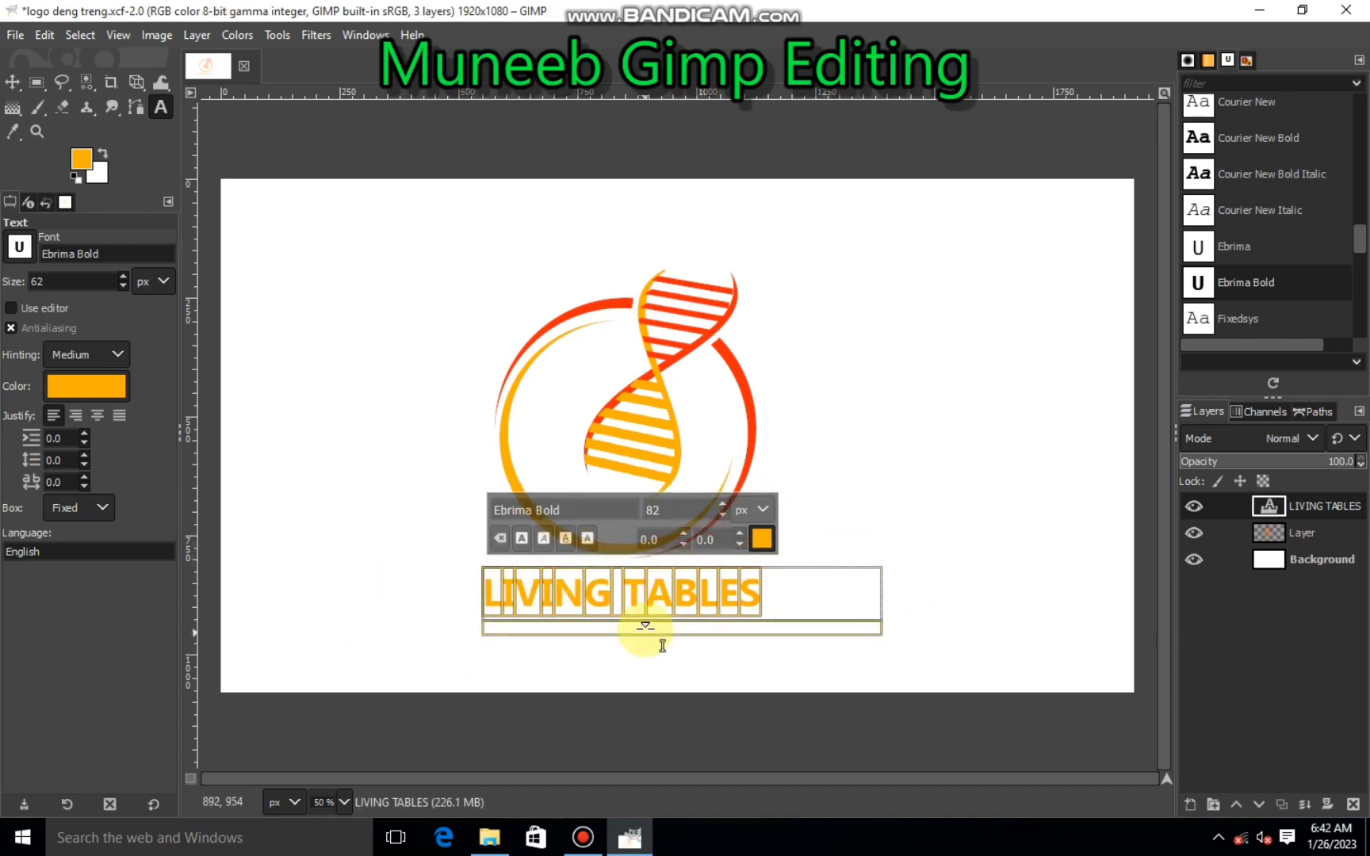
{"action": "left_click_drag", "start_coordinate": [635, 621], "coordinate": [642, 636]}
{"action": "left_click_drag", "start_coordinate": [474, 572], "coordinate": [450, 585]}
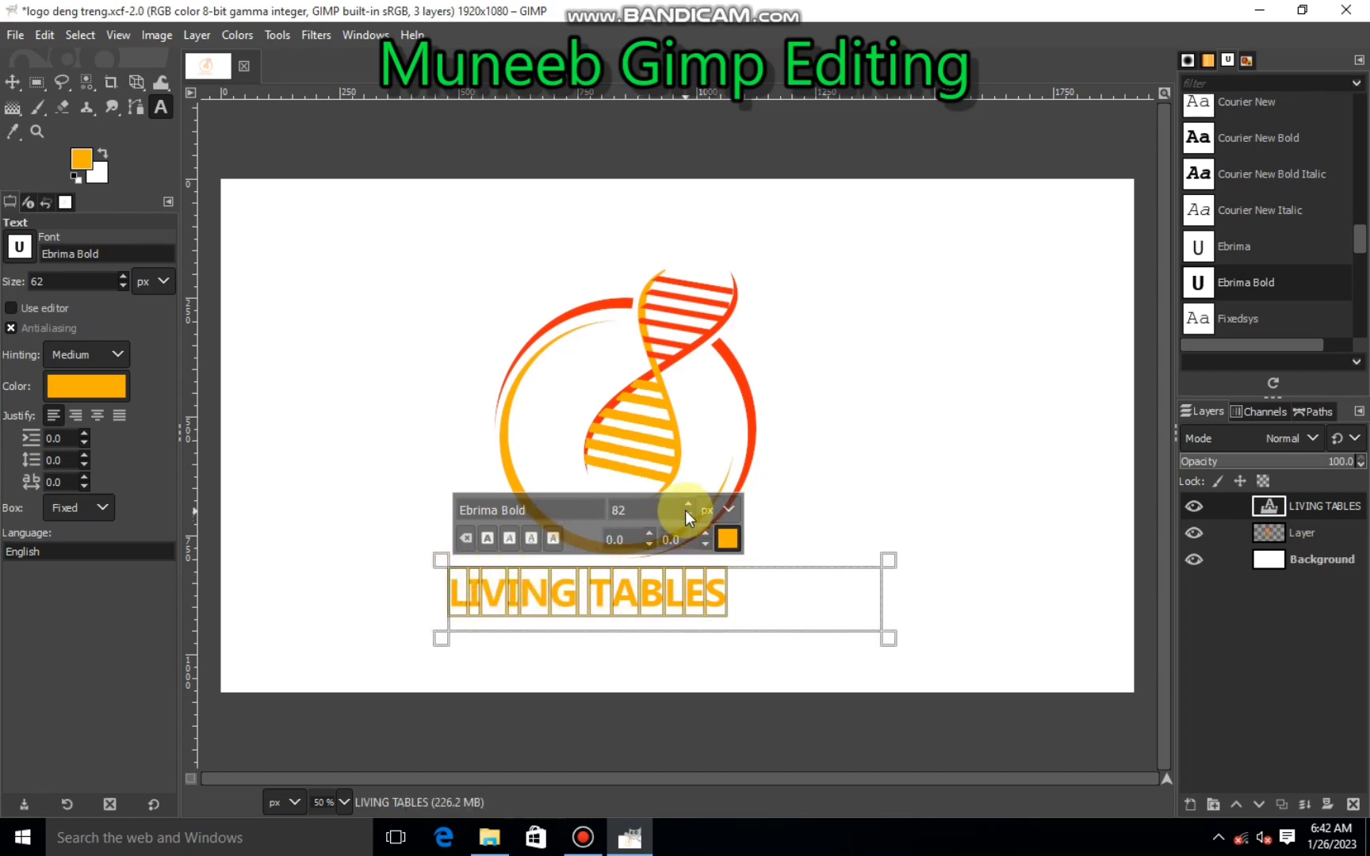
Step: Set the LIVING TABLES text size to 111 px with 14.0 letter spacing
{"action": "left_click", "coordinate": [689, 505]}
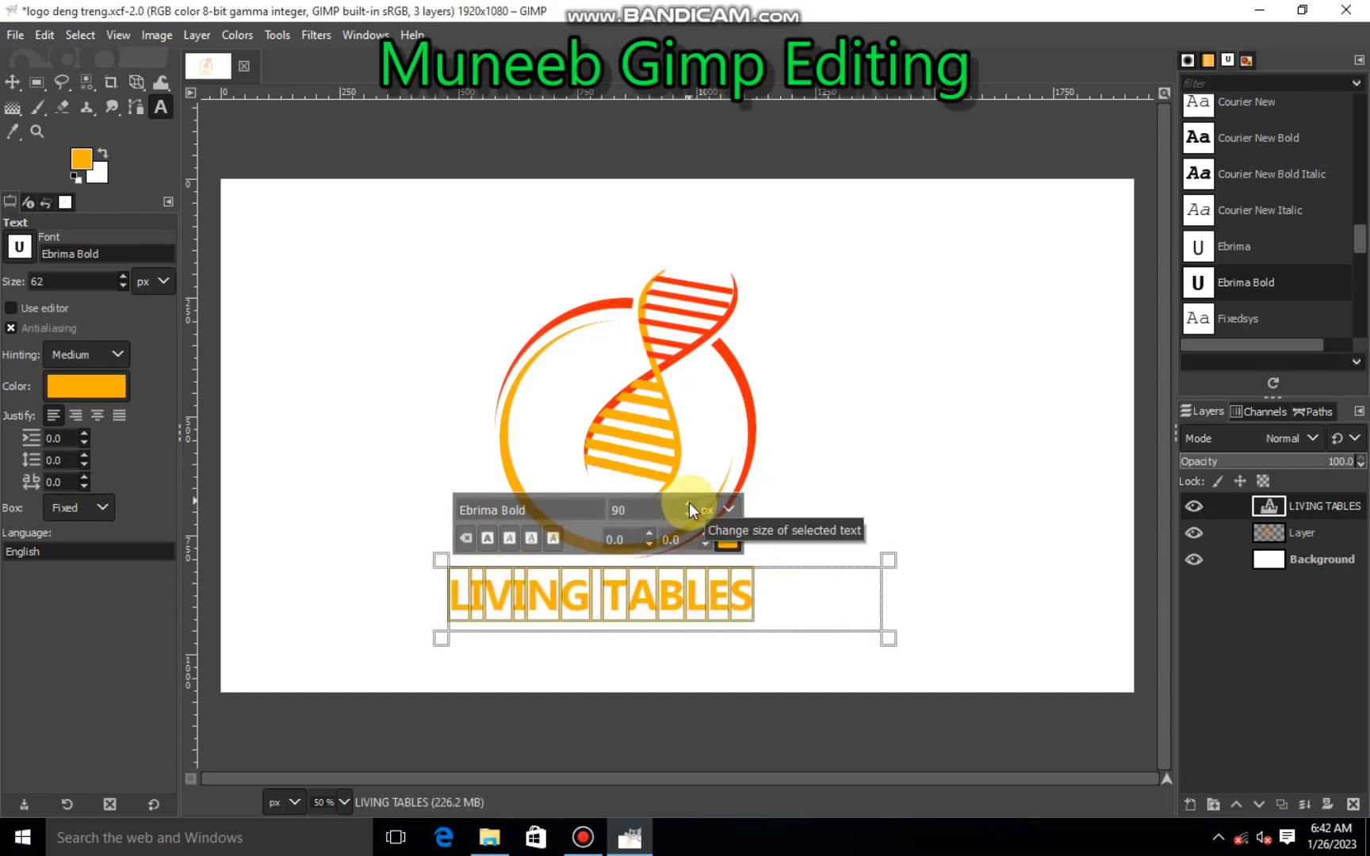
{"action": "left_click", "coordinate": [688, 505]}
{"action": "left_click", "coordinate": [689, 505]}
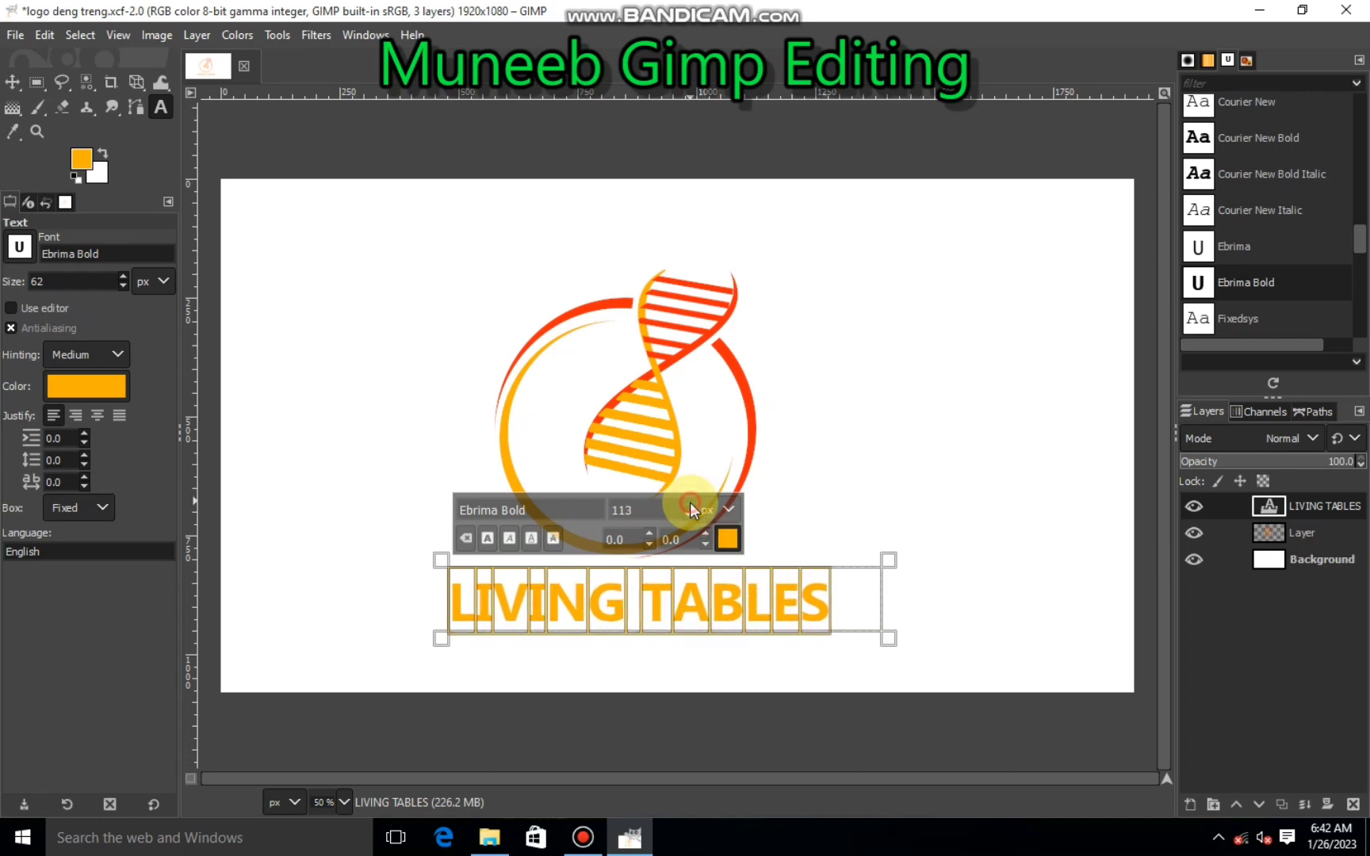
{"action": "left_click", "coordinate": [689, 505]}
{"action": "left_click", "coordinate": [689, 505]}
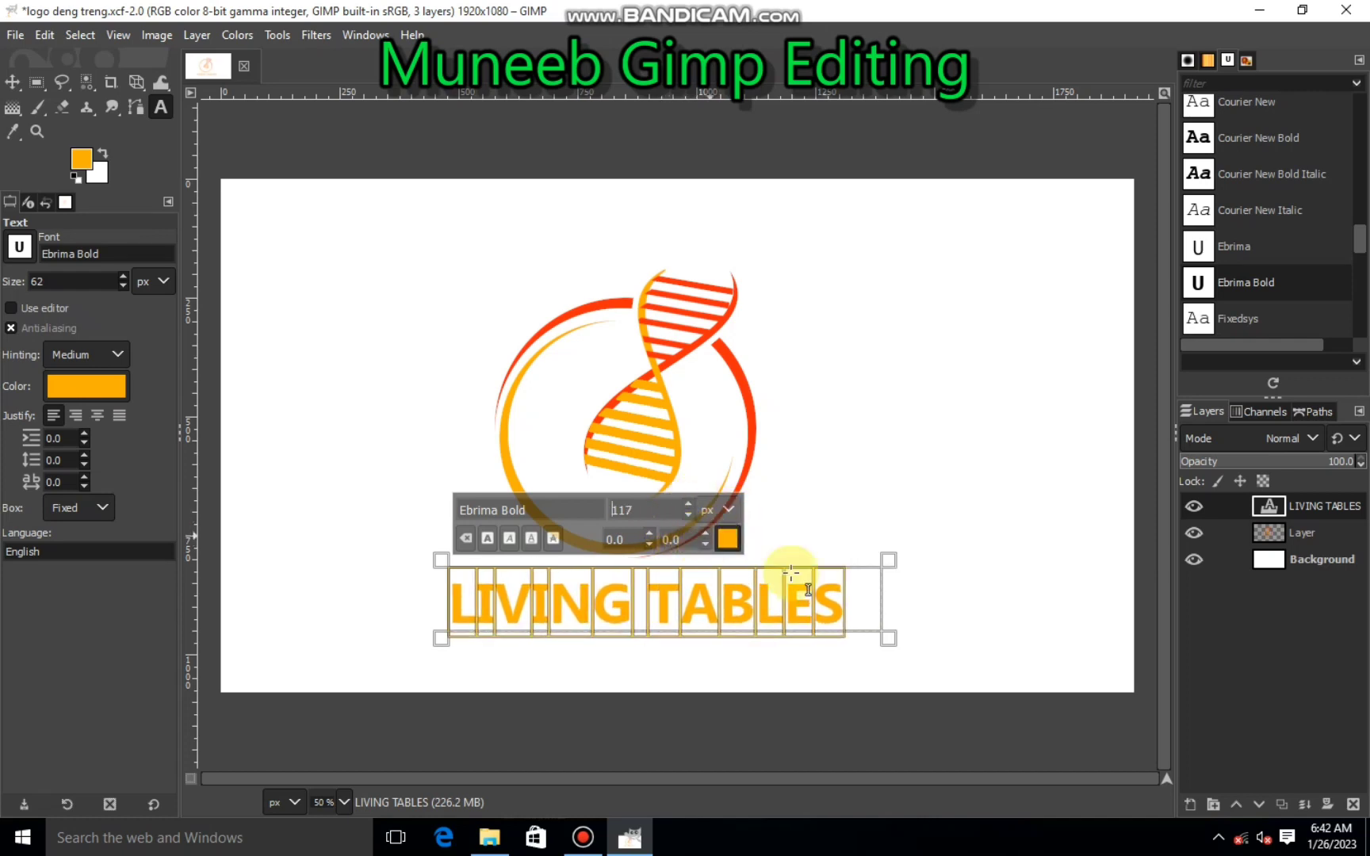
{"action": "left_click_drag", "start_coordinate": [887, 635], "coordinate": [961, 649]}
{"action": "left_click", "coordinate": [705, 534]}
{"action": "left_click", "coordinate": [704, 534]}
{"action": "left_click", "coordinate": [705, 534]}
{"action": "left_click", "coordinate": [705, 533]}
{"action": "left_click", "coordinate": [704, 534]}
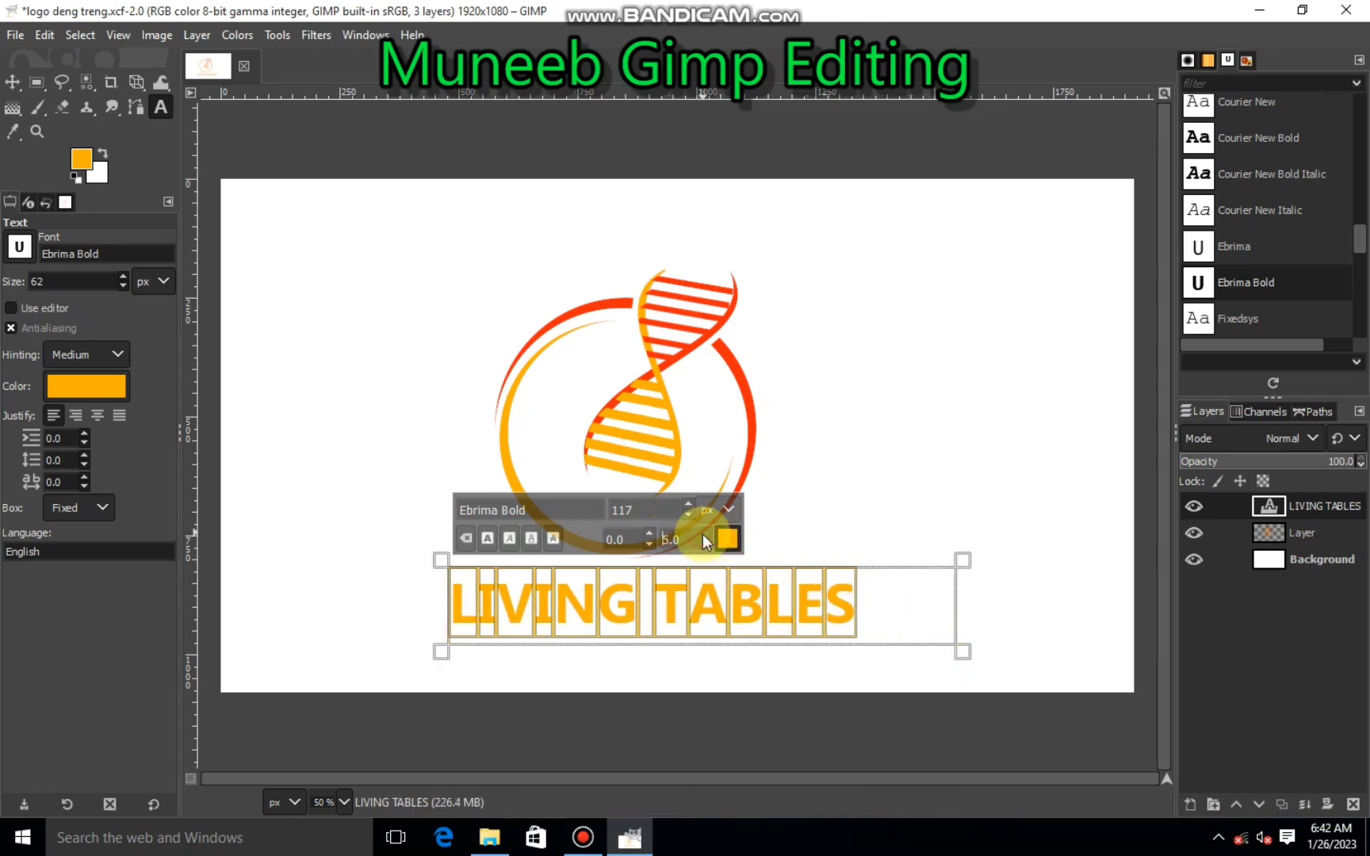
{"action": "left_click", "coordinate": [702, 534]}
{"action": "left_click", "coordinate": [703, 534]}
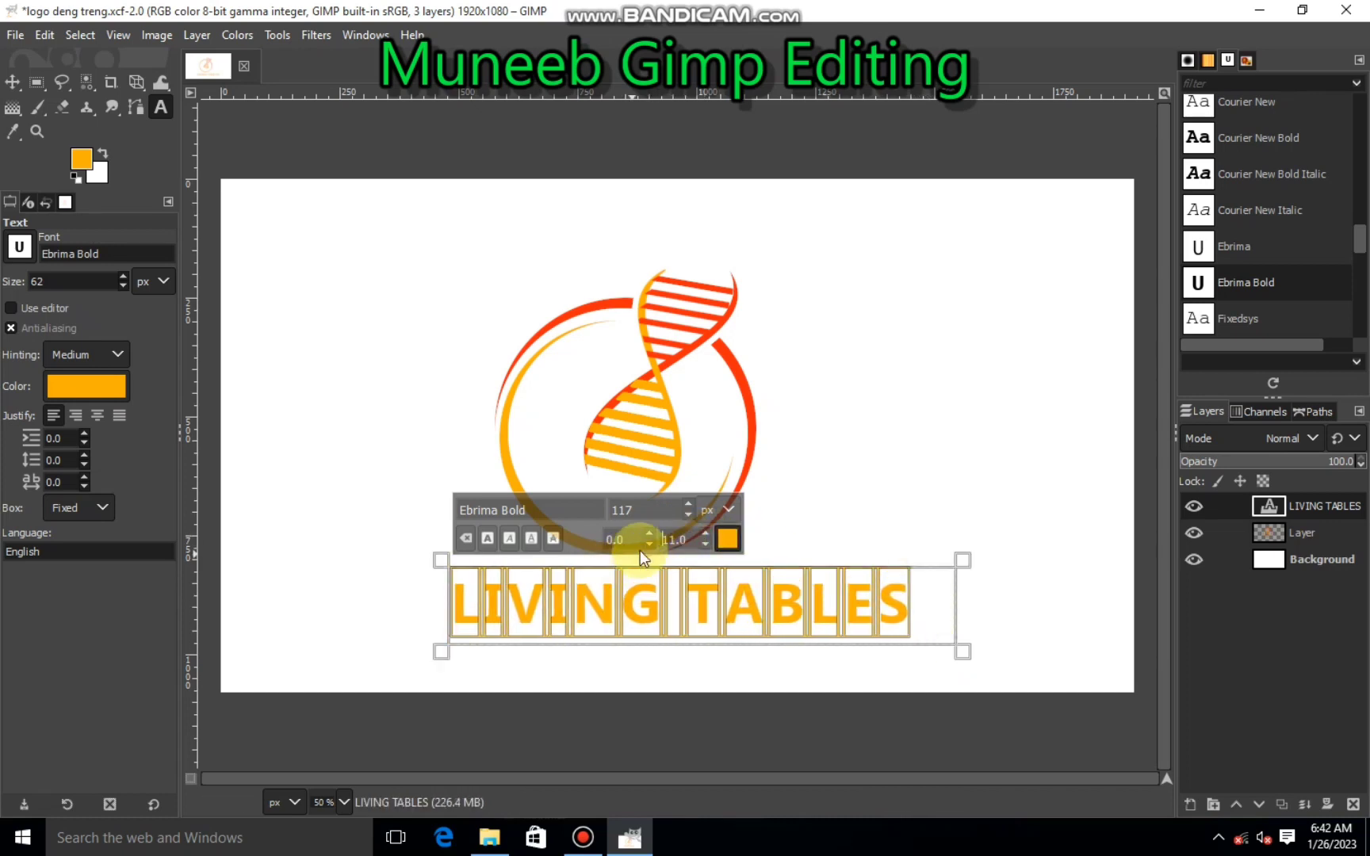
{"action": "left_click", "coordinate": [688, 515]}
{"action": "left_click", "coordinate": [688, 515]}
{"action": "left_click", "coordinate": [688, 516]}
{"action": "left_click", "coordinate": [688, 515]}
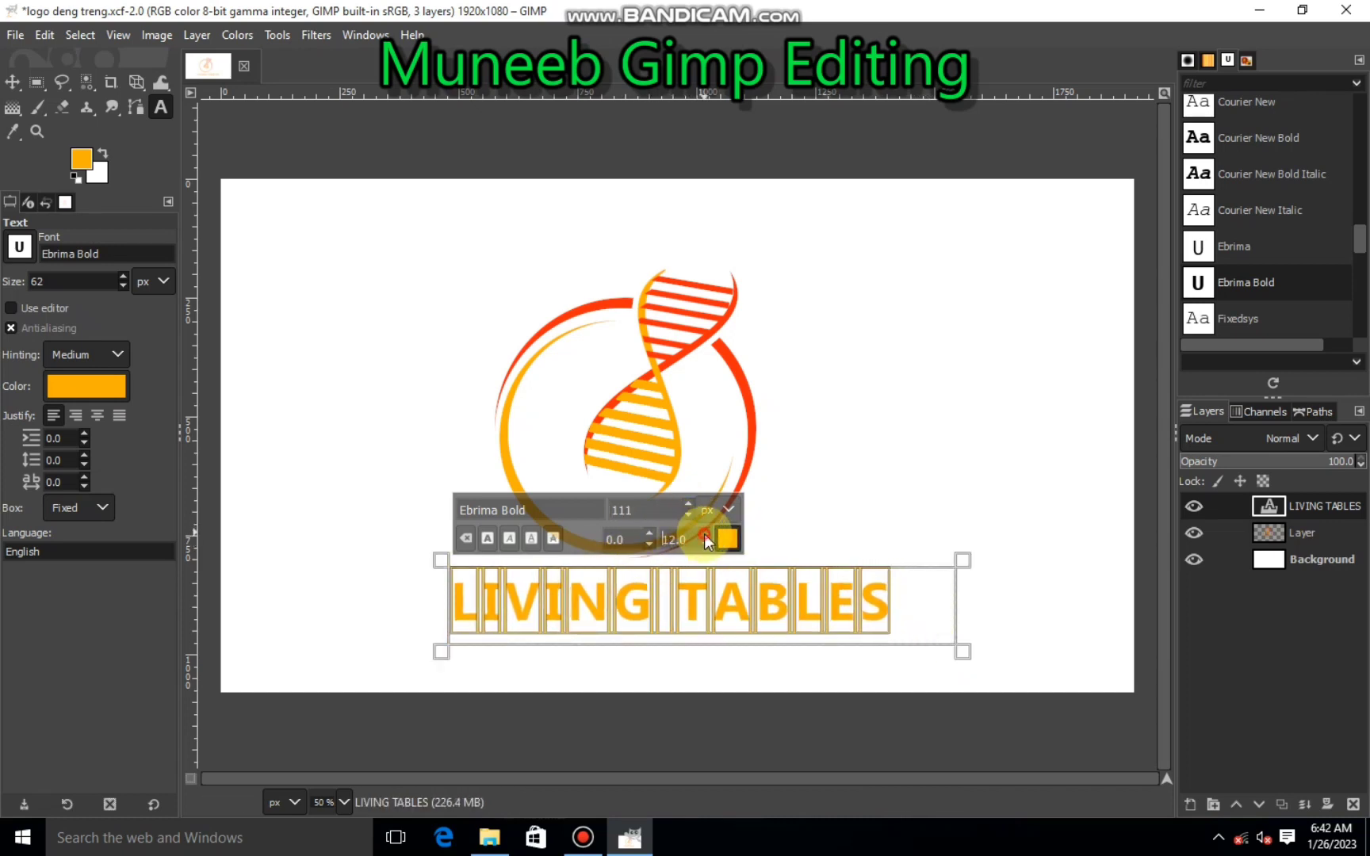
{"action": "left_click", "coordinate": [704, 534]}
{"action": "left_click", "coordinate": [704, 534]}
Step: Extend the text box's left edge slightly and resume editing the caption
{"action": "left_click_drag", "start_coordinate": [441, 603], "coordinate": [422, 603]}
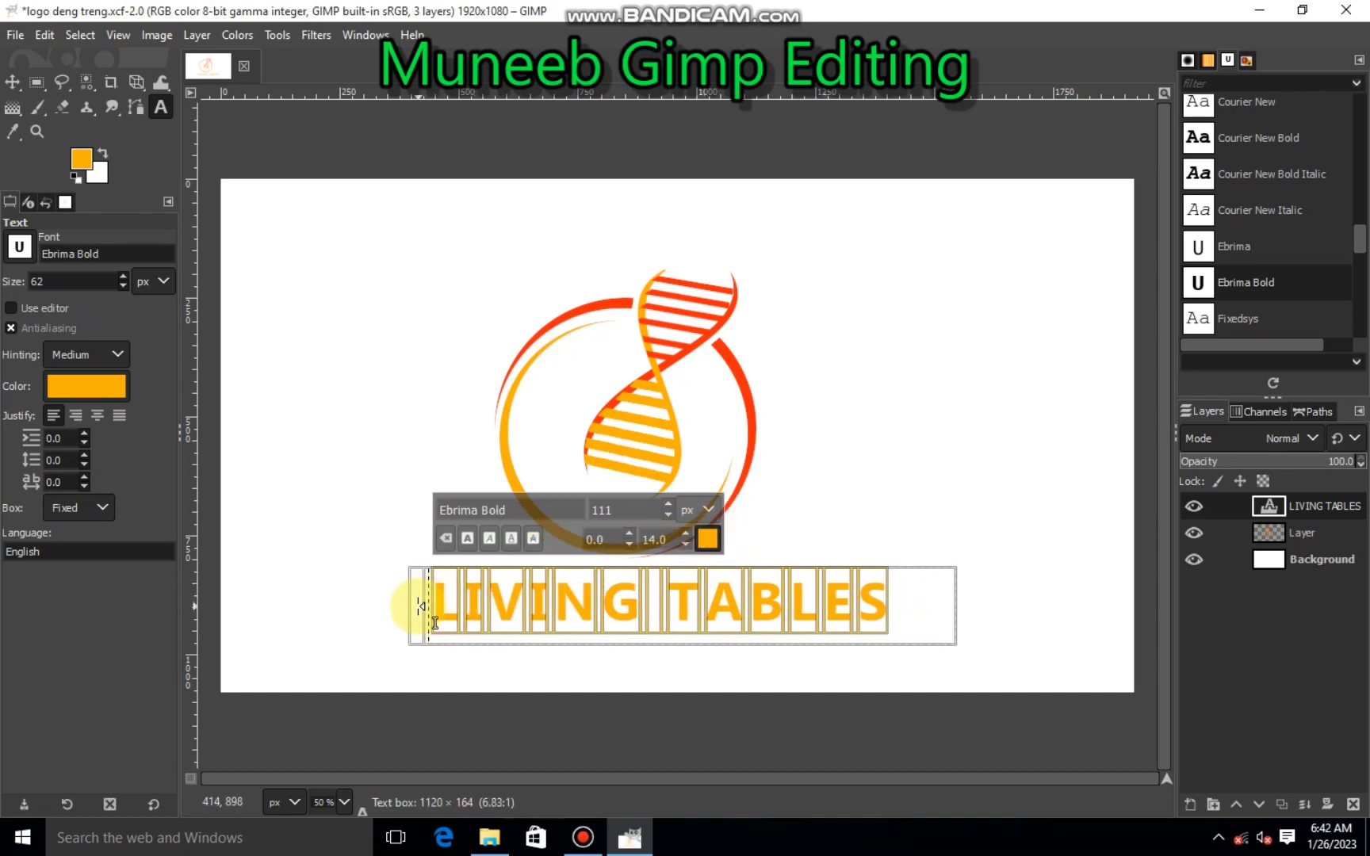
{"action": "left_click_drag", "start_coordinate": [420, 607], "coordinate": [418, 607]}
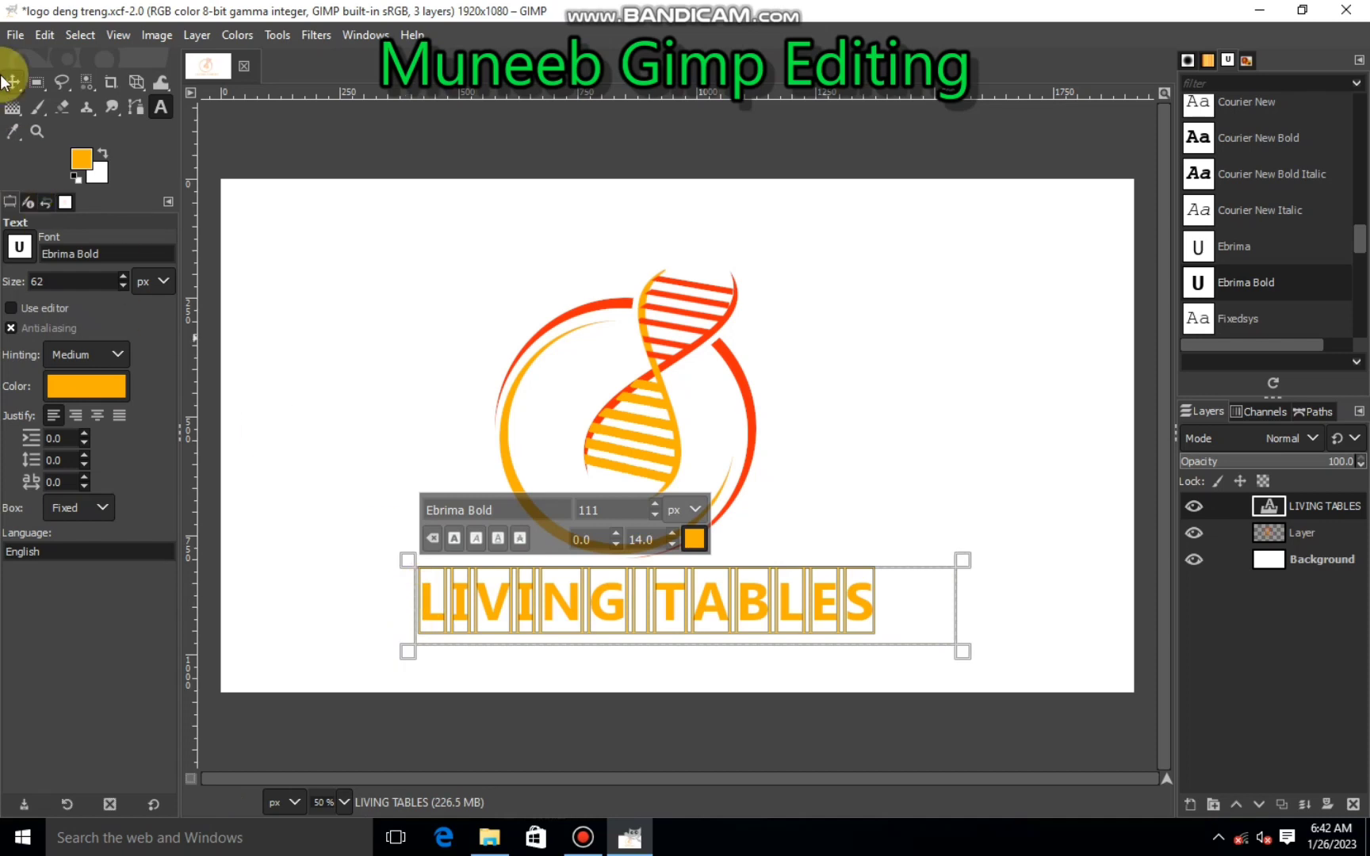
{"action": "left_click", "coordinate": [12, 82]}
{"action": "key", "text": "t"}
{"action": "left_click", "coordinate": [906, 586]}
Step: Colour the word TABLES red-orange using a recent colour
{"action": "left_click_drag", "start_coordinate": [878, 609], "coordinate": [648, 617]}
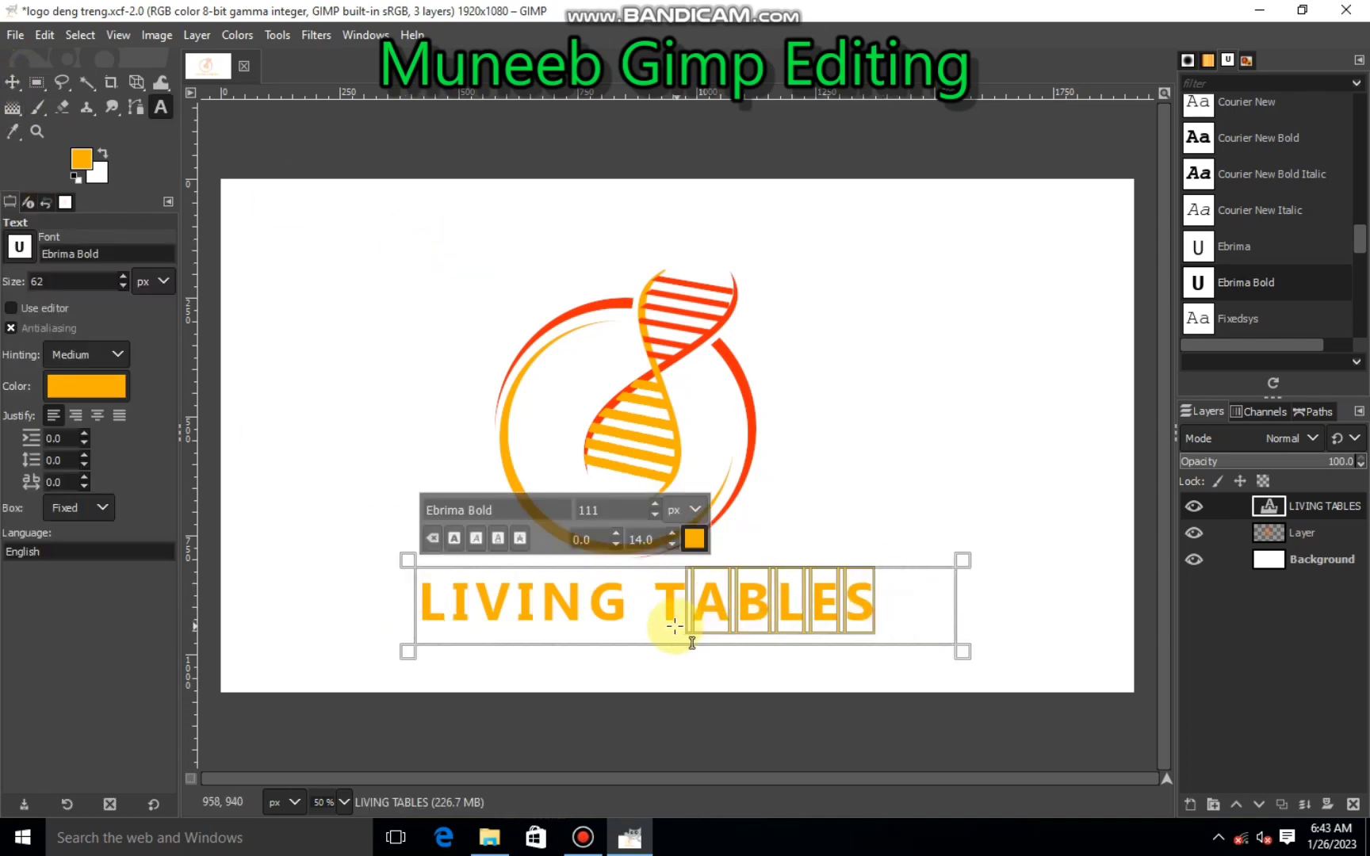
{"action": "left_click", "coordinate": [694, 539]}
{"action": "left_click", "coordinate": [793, 641]}
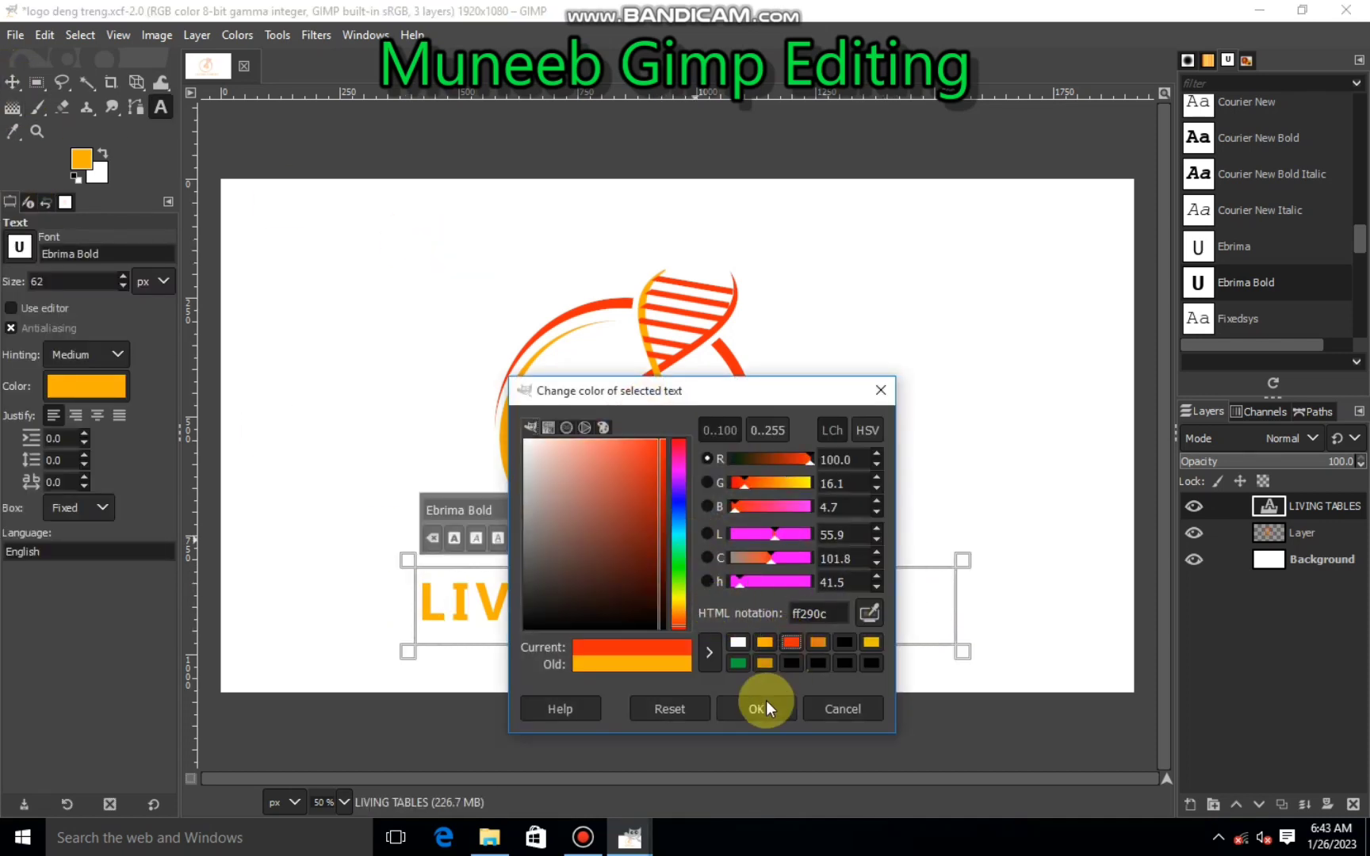
{"action": "left_click", "coordinate": [757, 709]}
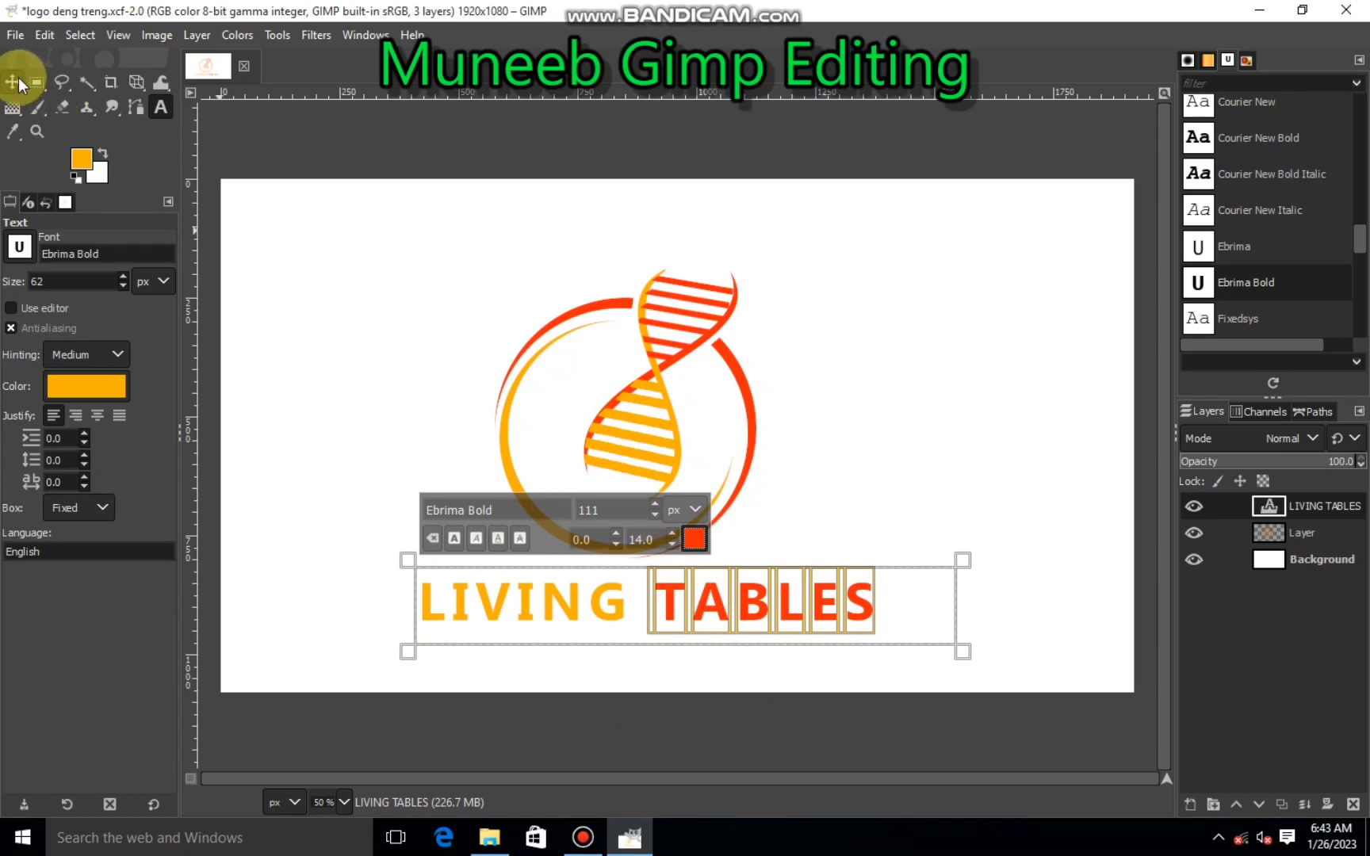
Step: Slightly rescale the caption layer, merge it into the logo layer, and save with Ctrl+S
{"action": "left_click", "coordinate": [18, 77]}
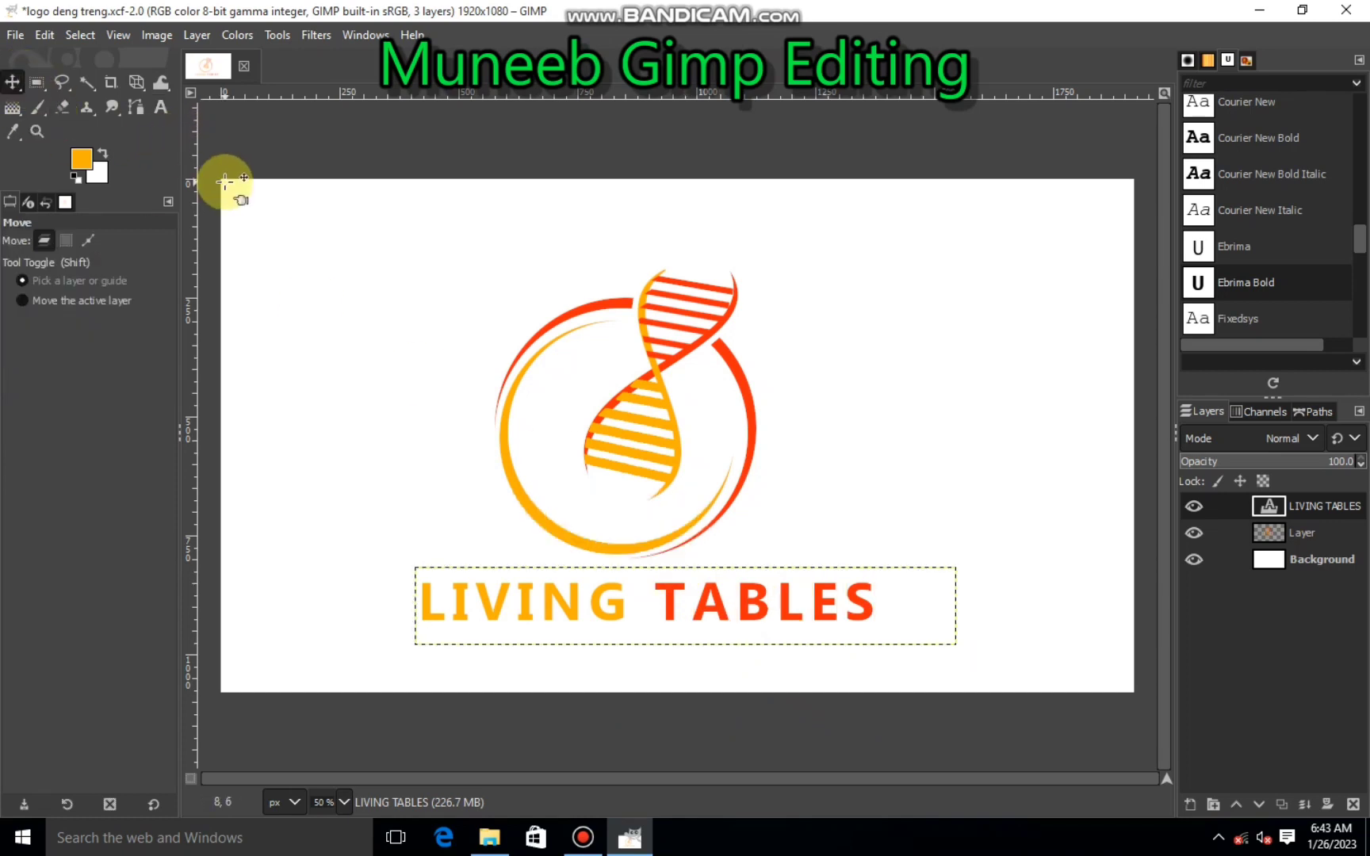
{"action": "left_click", "coordinate": [133, 93]}
{"action": "left_click", "coordinate": [214, 132]}
{"action": "left_click", "coordinate": [678, 608]}
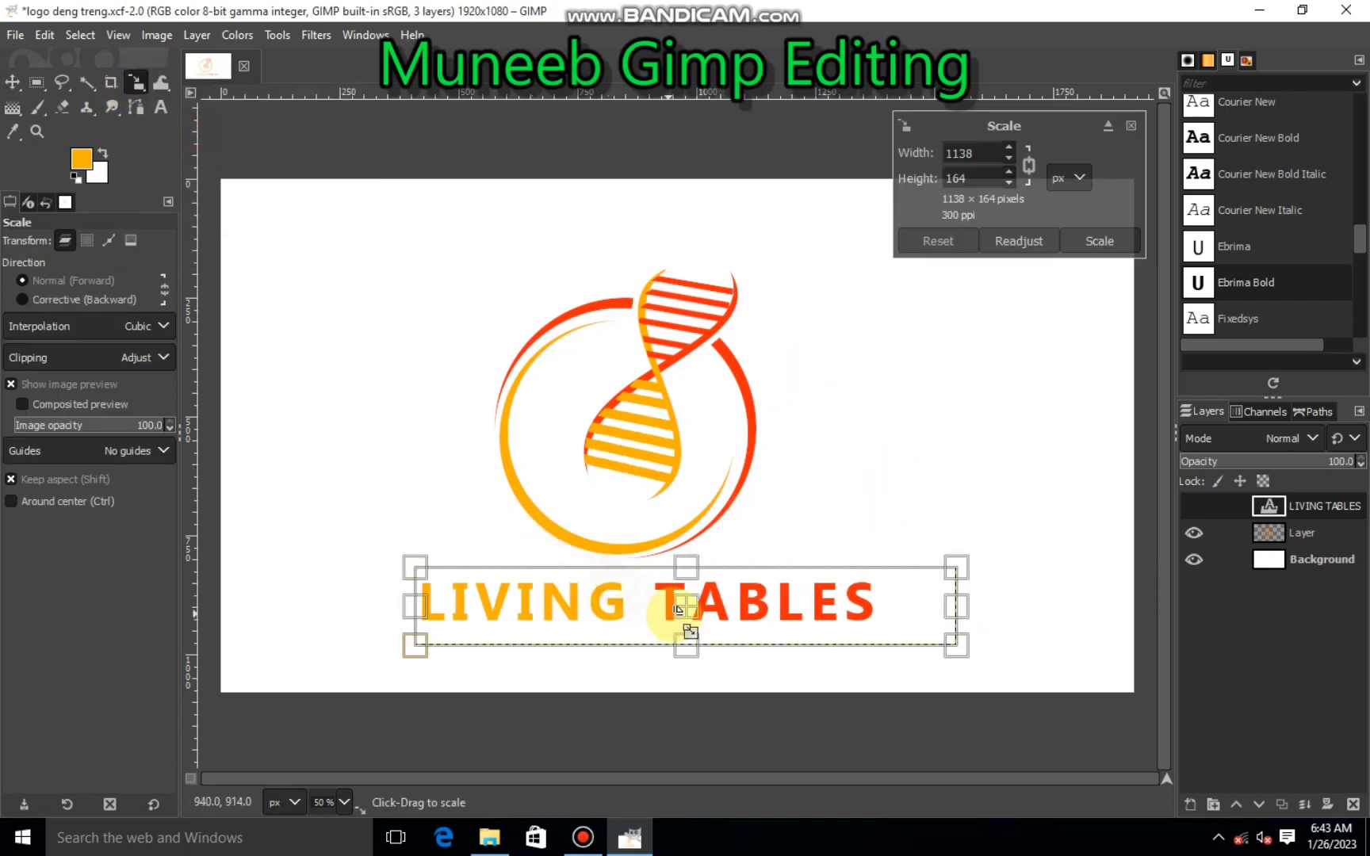
{"action": "left_click_drag", "start_coordinate": [677, 609], "coordinate": [670, 602]}
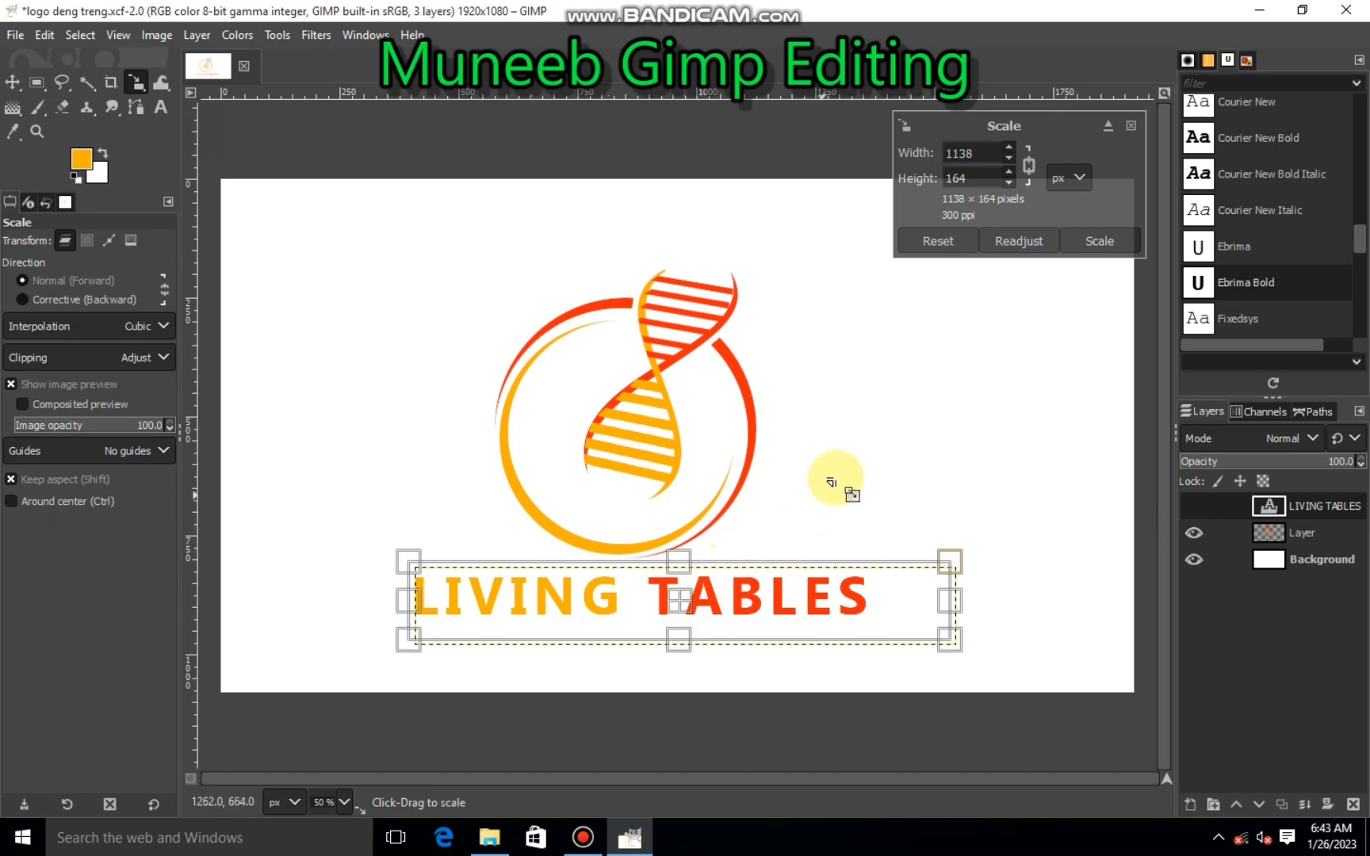
{"action": "left_click", "coordinate": [1094, 242]}
{"action": "right_click", "coordinate": [1260, 505]}
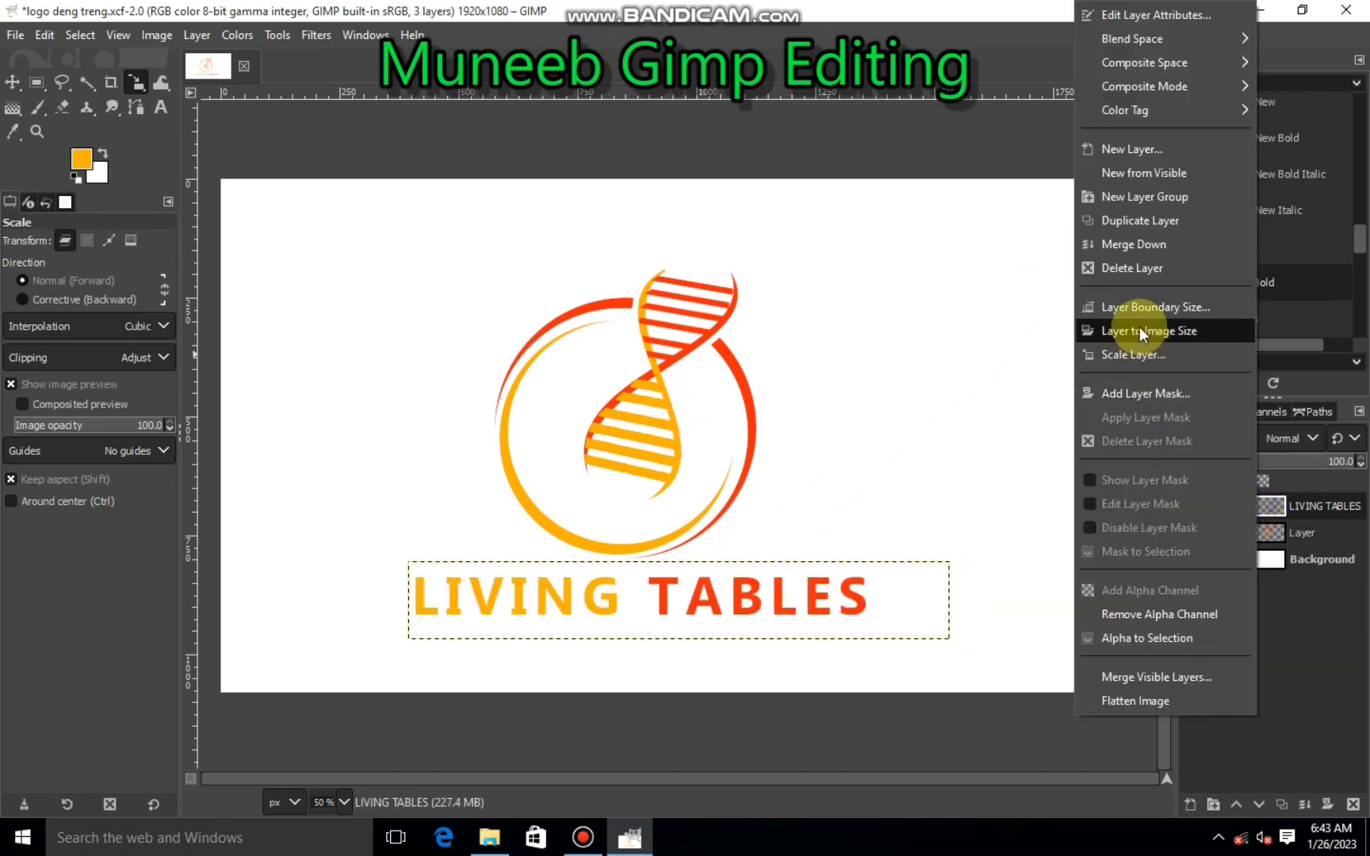
{"action": "left_click", "coordinate": [1133, 244]}
{"action": "key", "text": "ctrl+s"}
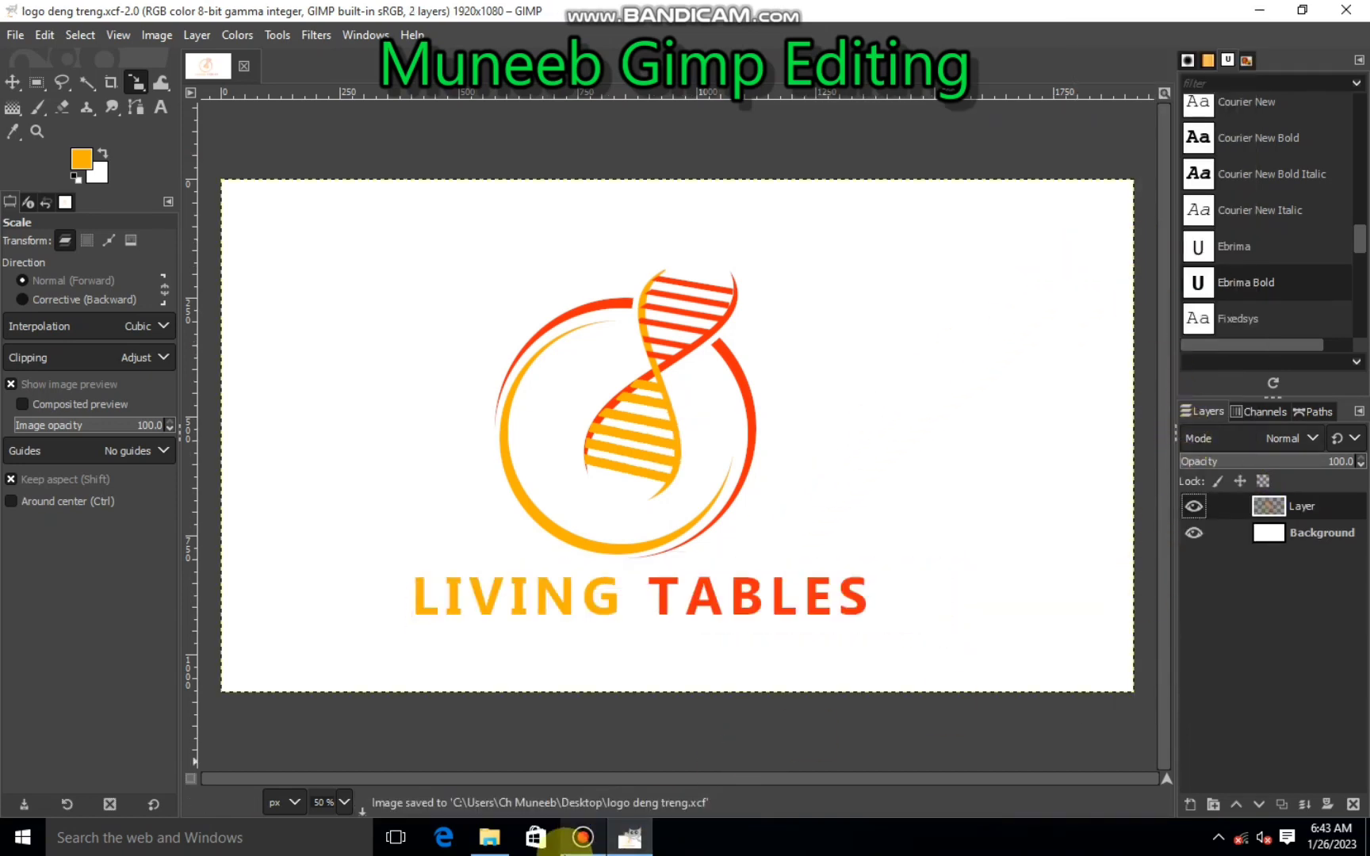
Step: Open the Drop Shadow filter, set rough blur and opacity, and unlink the X/Y offsets
{"action": "left_click", "coordinate": [224, 31]}
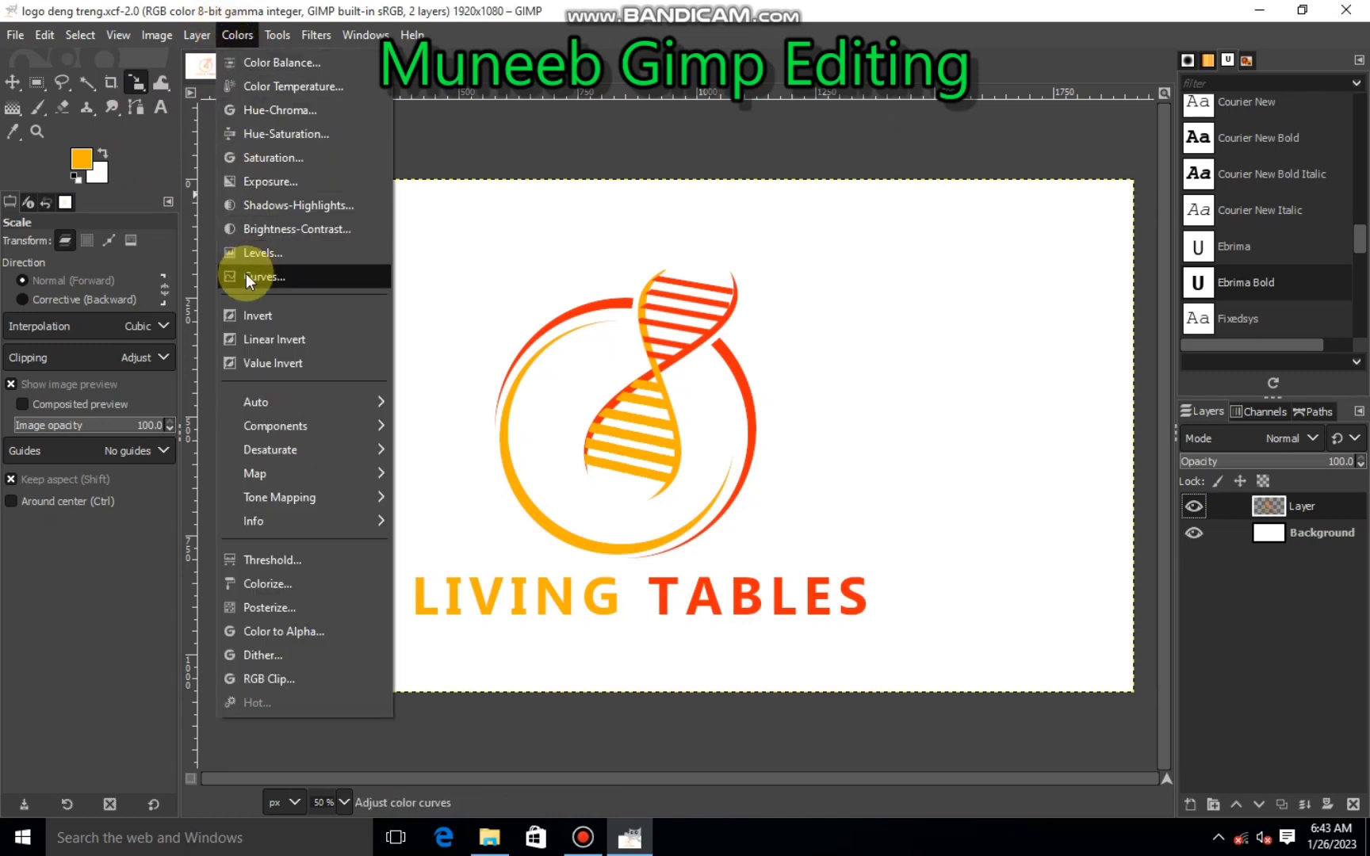
{"action": "left_click", "coordinate": [229, 32]}
{"action": "left_click", "coordinate": [316, 35]}
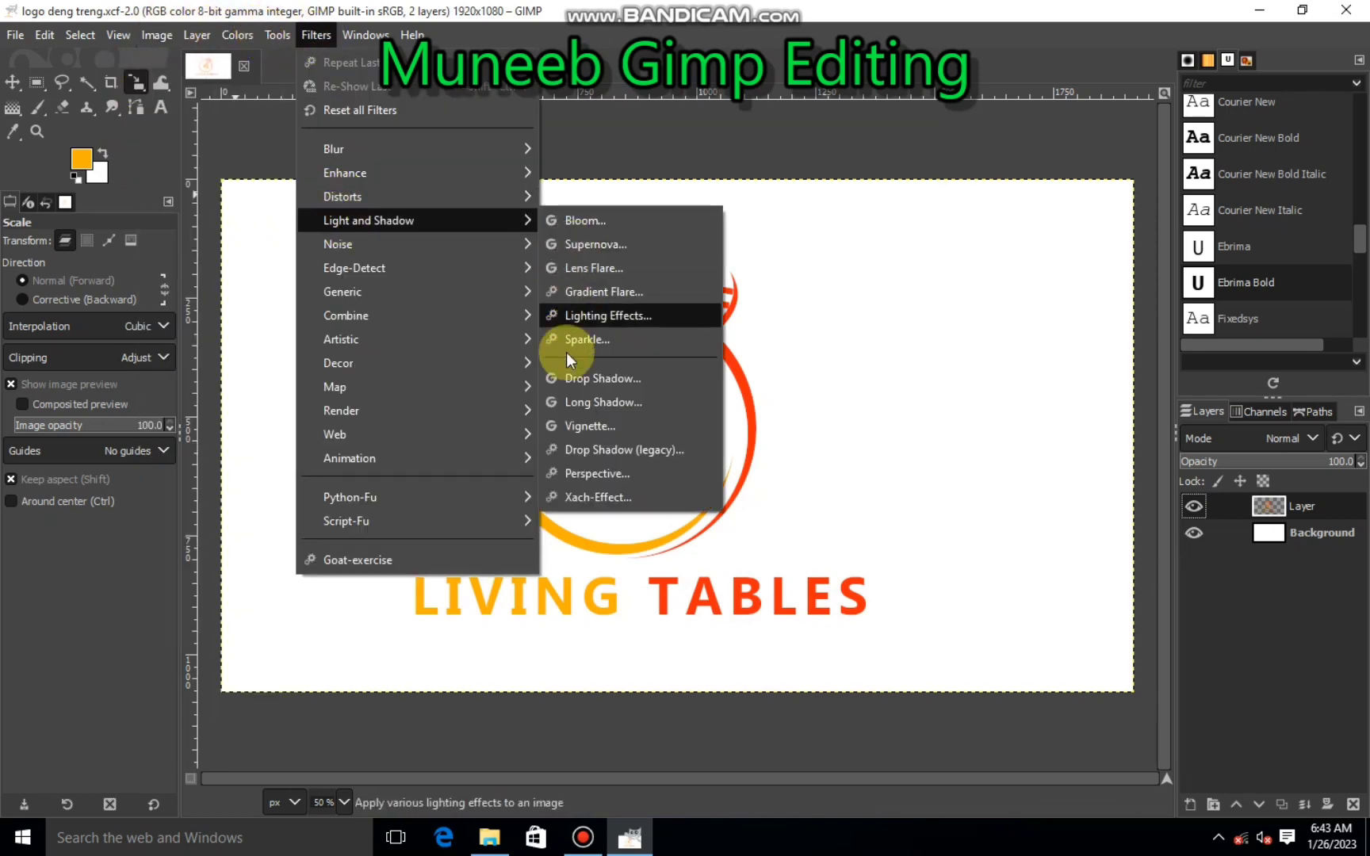
{"action": "left_click", "coordinate": [583, 381]}
{"action": "left_click_drag", "start_coordinate": [1103, 489], "coordinate": [999, 496]}
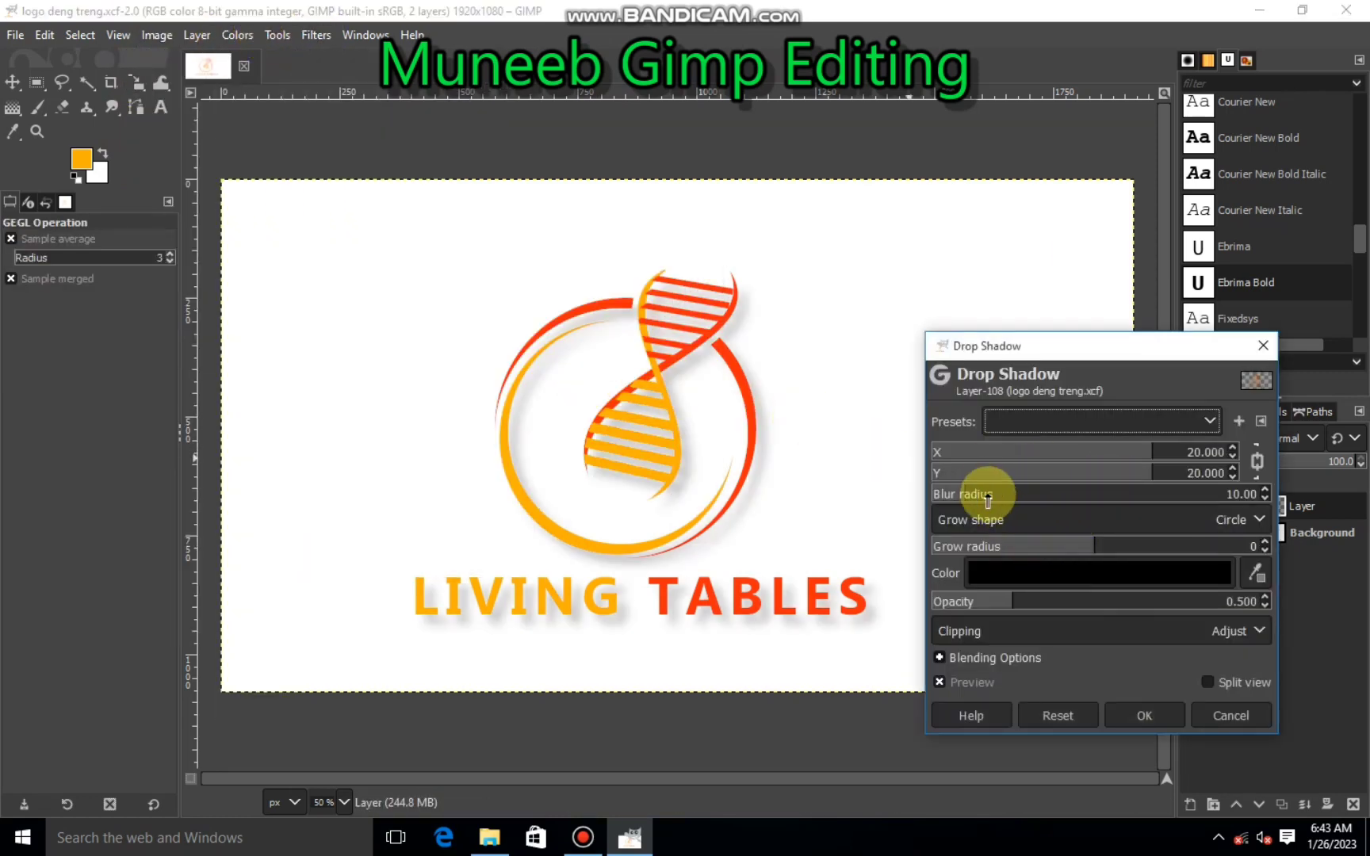
{"action": "left_click_drag", "start_coordinate": [1046, 601], "coordinate": [1108, 602]}
{"action": "left_click", "coordinate": [1070, 456]}
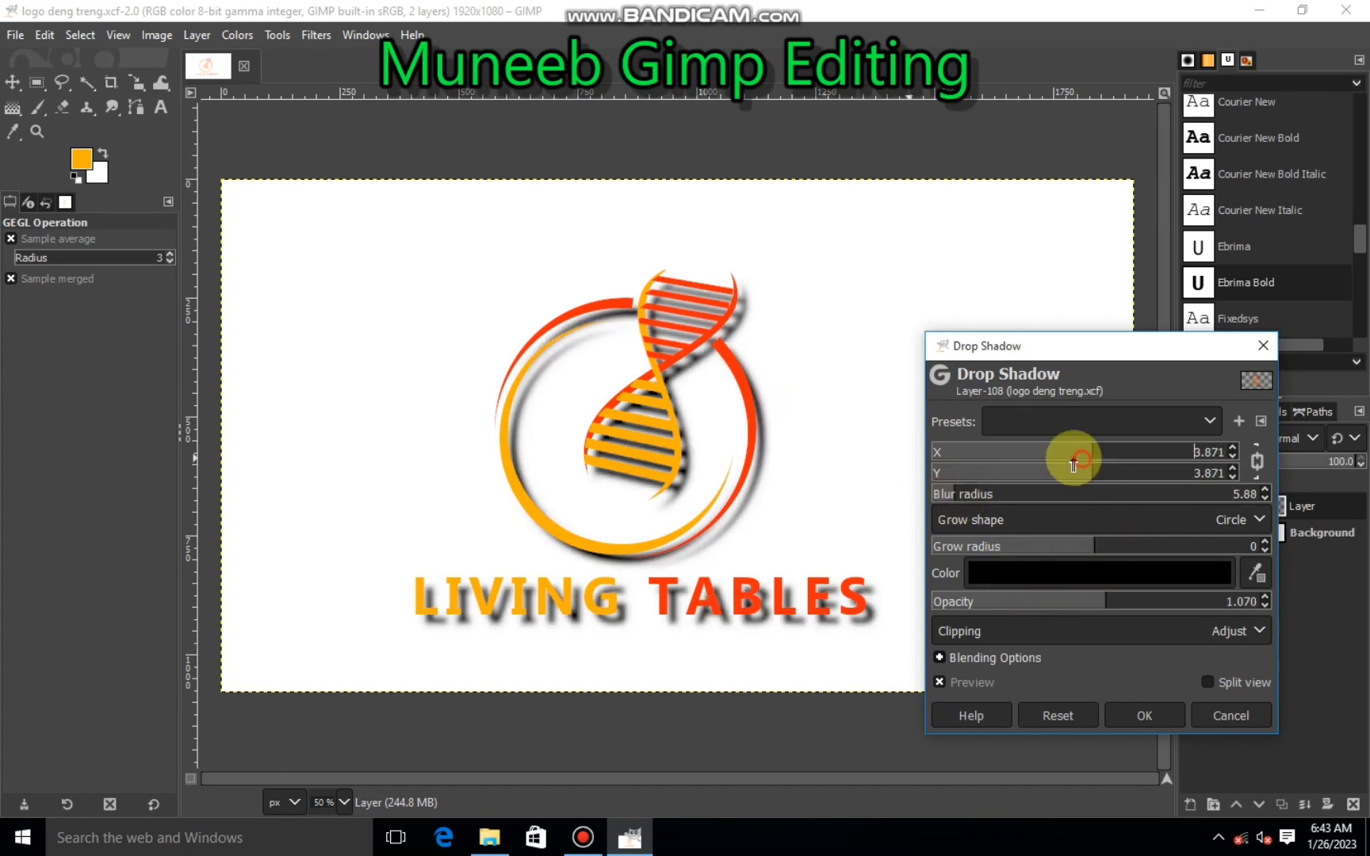
{"action": "left_click", "coordinate": [1258, 462]}
Step: Set the shadow X offset about -11, blur about 10, opacity 1.5, and apply it
{"action": "mouse_move", "coordinate": [1067, 452]}
{"action": "left_mouse_down"}
{"action": "mouse_move", "coordinate": [1043, 452]}
{"action": "mouse_move", "coordinate": [1088, 474]}
{"action": "left_mouse_up"}
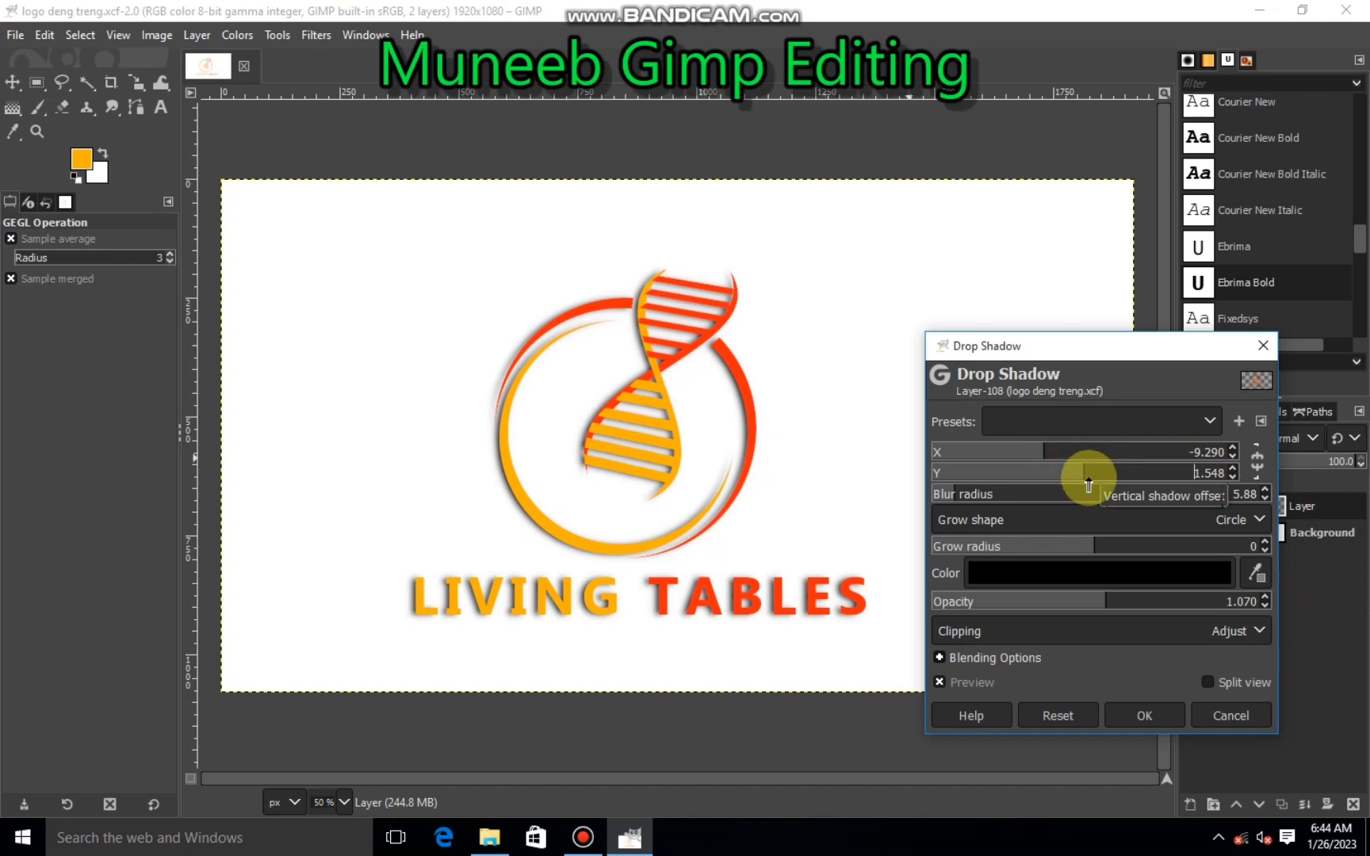
{"action": "left_click_drag", "start_coordinate": [957, 493], "coordinate": [965, 494]}
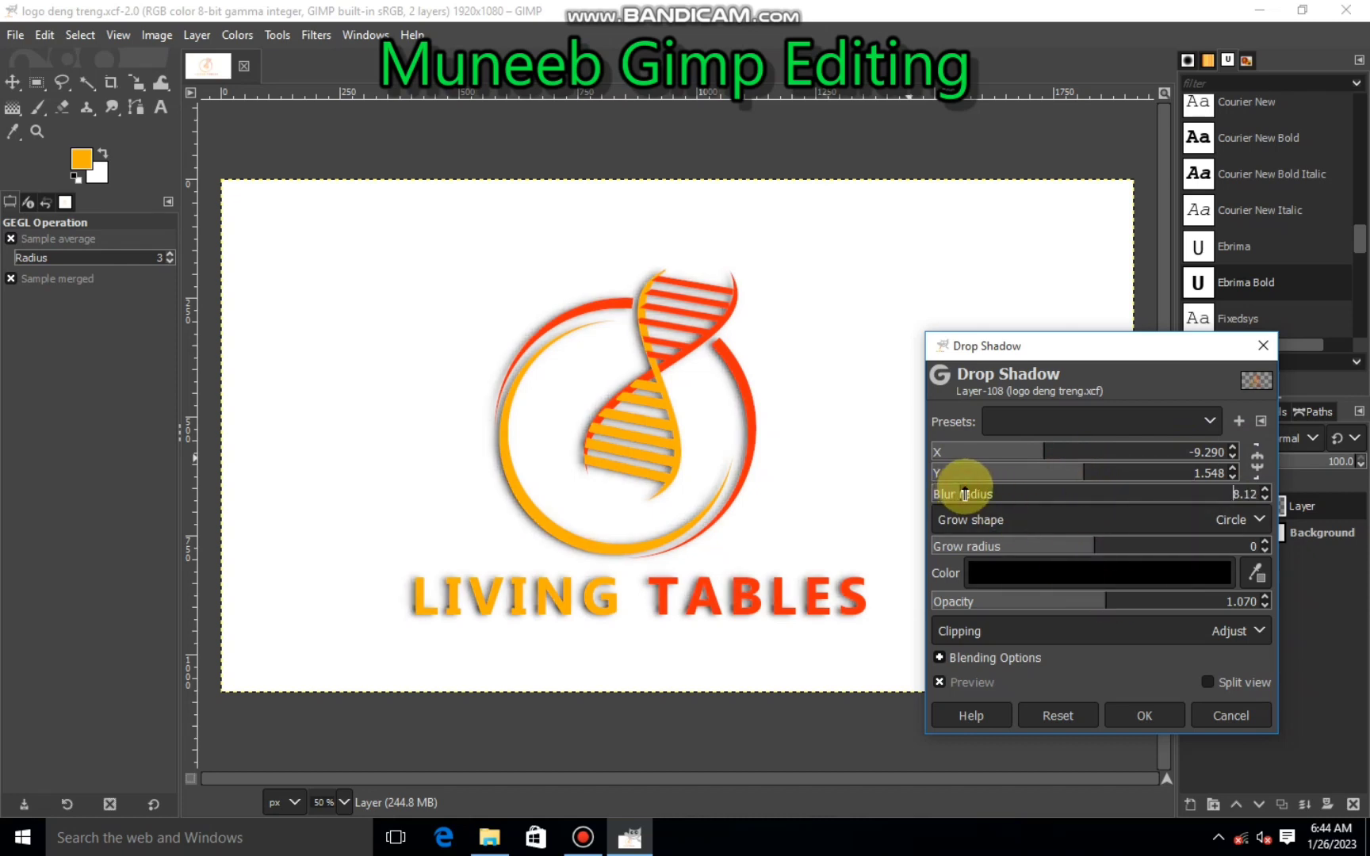
{"action": "left_click_drag", "start_coordinate": [1131, 602], "coordinate": [1157, 603]}
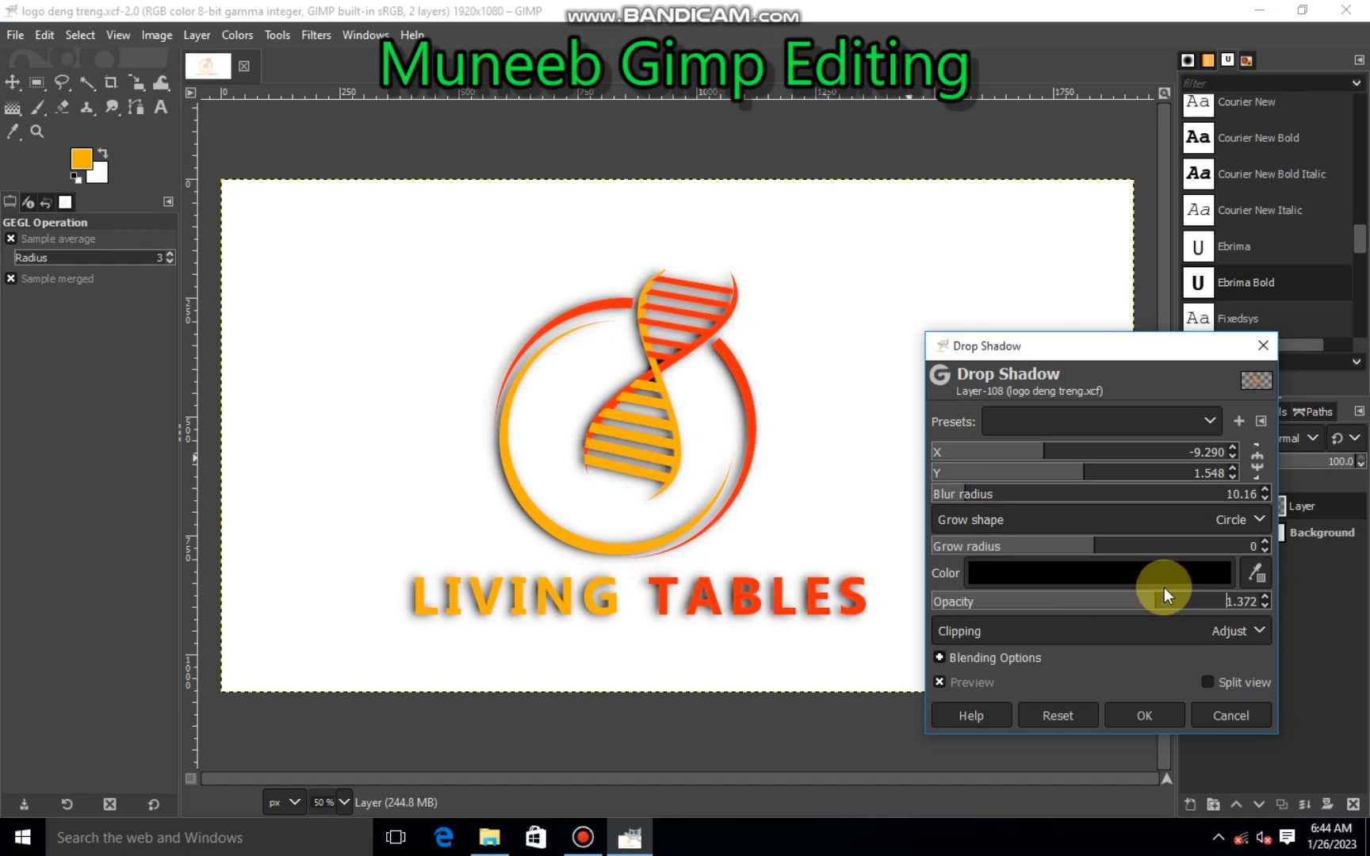
{"action": "left_click", "coordinate": [1175, 600]}
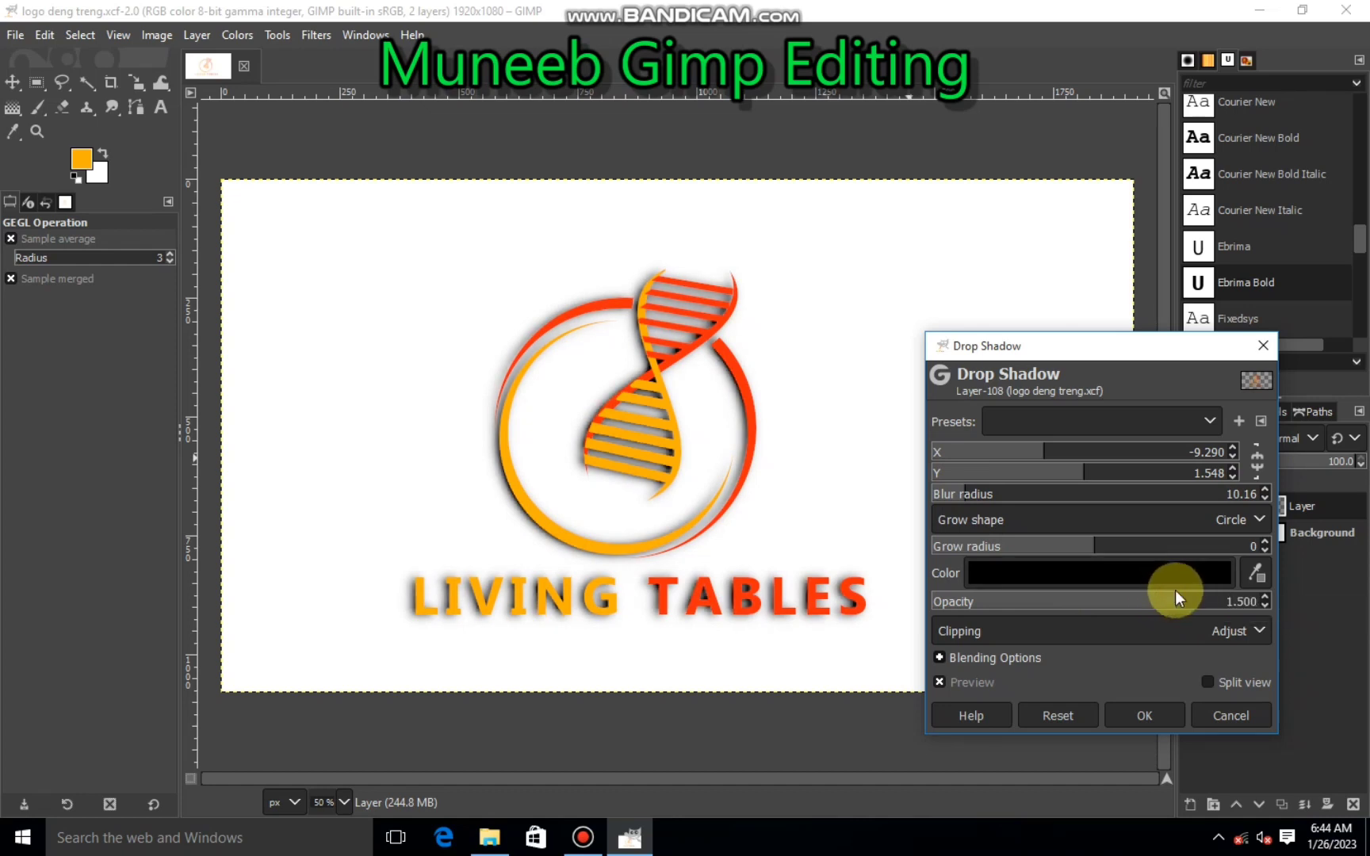
{"action": "left_click", "coordinate": [1039, 452]}
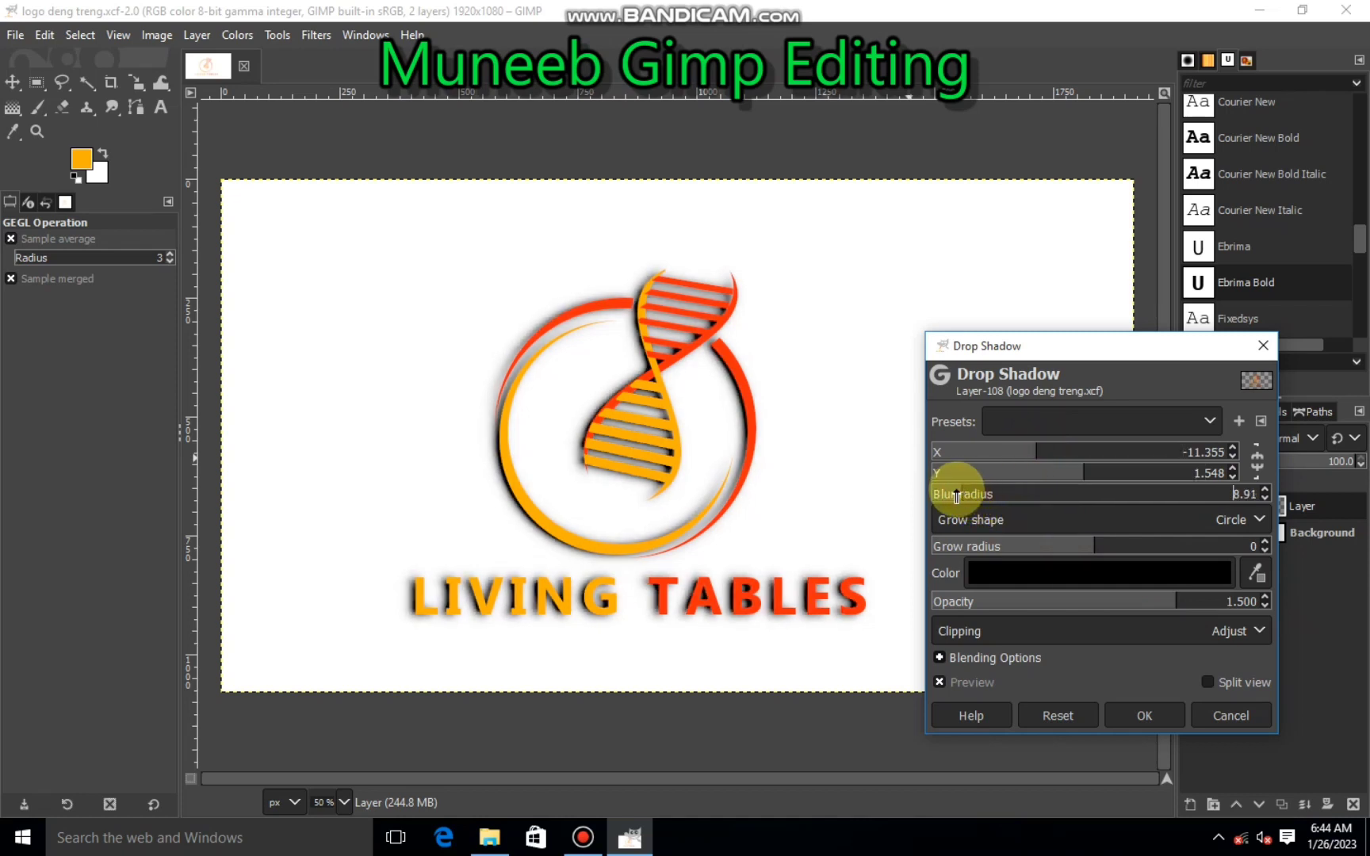
{"action": "left_click_drag", "start_coordinate": [966, 495], "coordinate": [995, 495]}
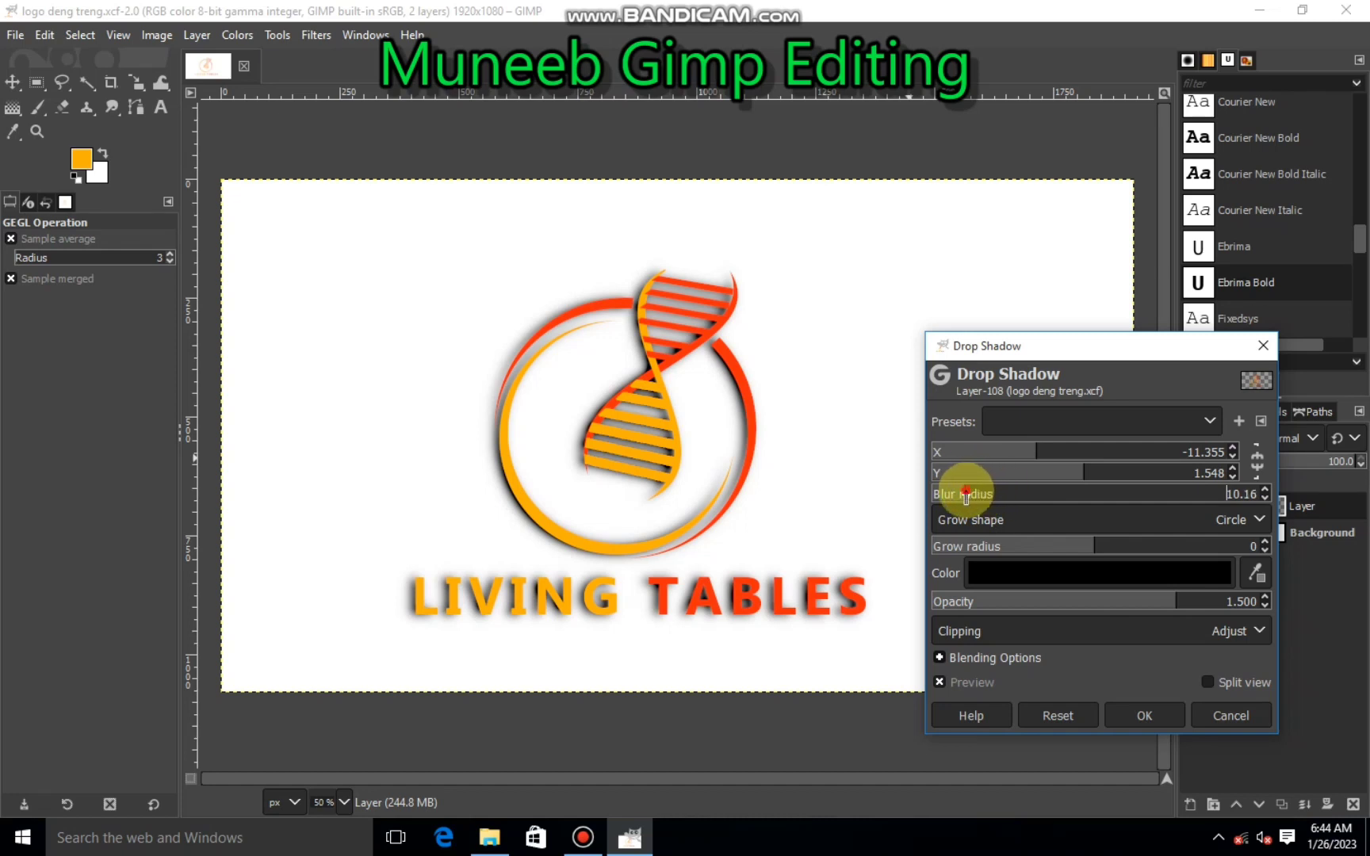
{"action": "left_click", "coordinate": [1126, 715]}
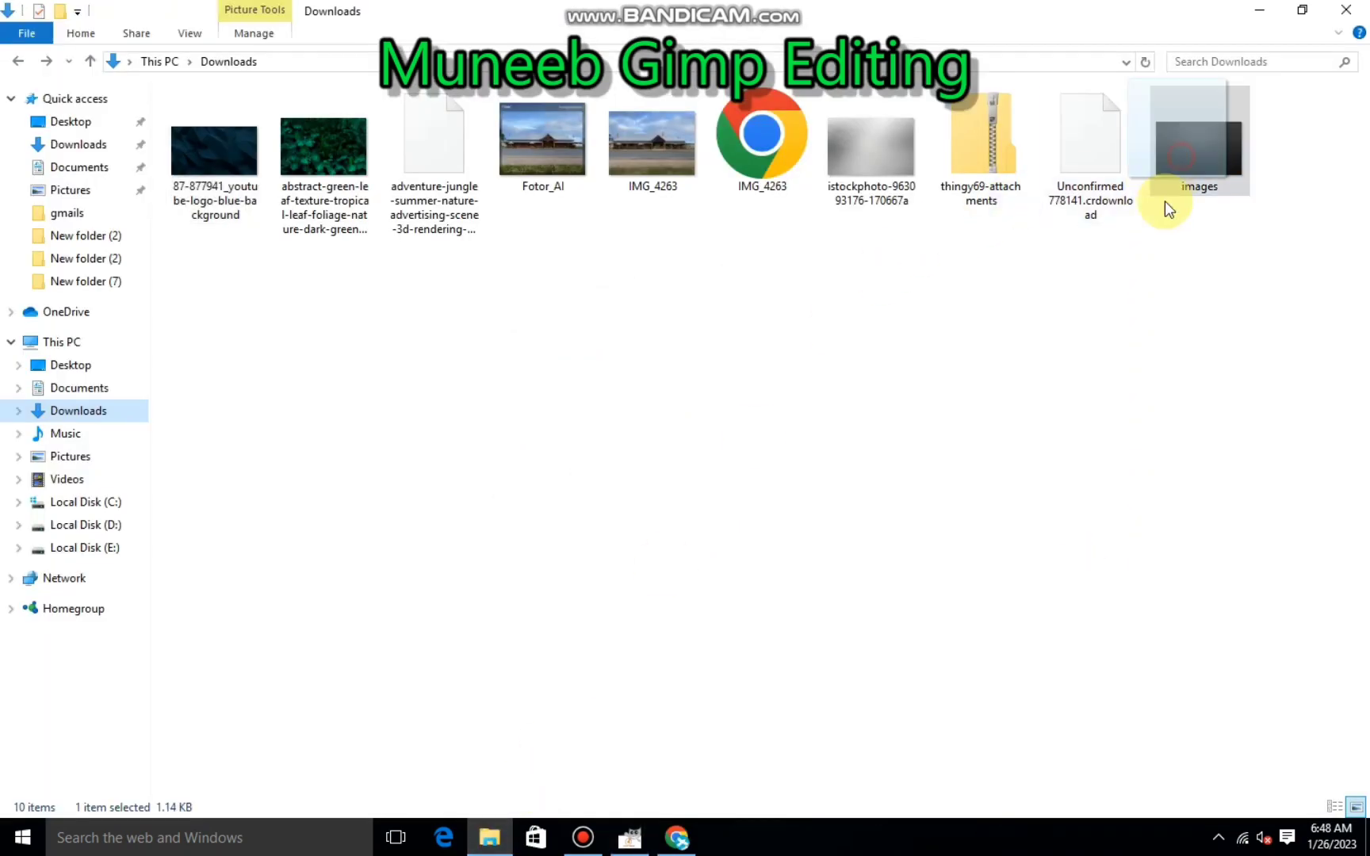
Step: Import images.jpg as a layer and scale it to cover the whole canvas
{"action": "mouse_move", "coordinate": [1164, 200]}
{"action": "left_mouse_down"}
{"action": "mouse_move", "coordinate": [664, 769]}
{"action": "mouse_move", "coordinate": [614, 607]}
{"action": "mouse_move", "coordinate": [630, 587]}
{"action": "left_mouse_up"}
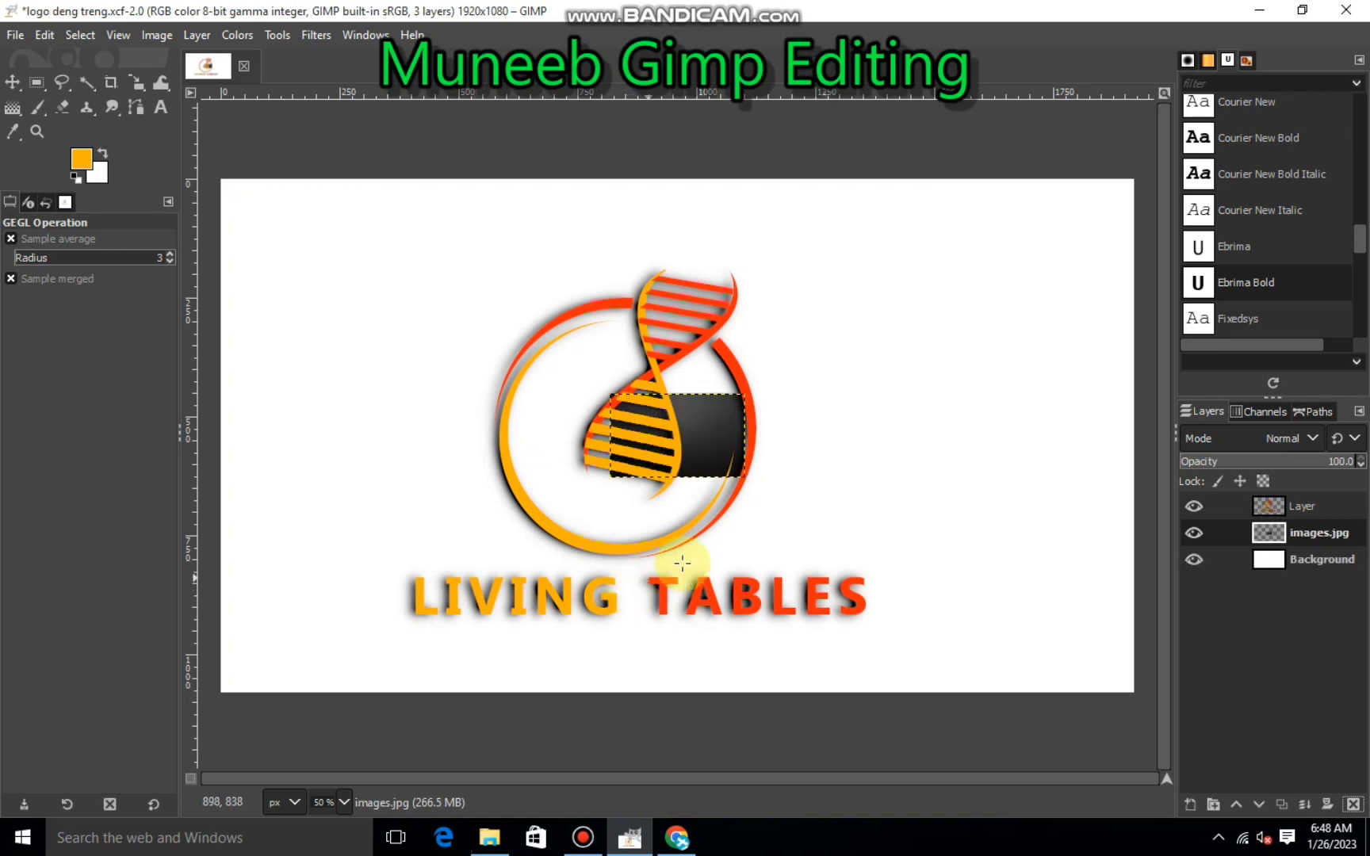
{"action": "left_click", "coordinate": [135, 82]}
{"action": "left_click", "coordinate": [667, 405]}
{"action": "mouse_move", "coordinate": [666, 405]}
{"action": "left_mouse_down"}
{"action": "mouse_move", "coordinate": [229, 459]}
{"action": "mouse_move", "coordinate": [953, 306]}
{"action": "mouse_move", "coordinate": [1116, 602]}
{"action": "mouse_move", "coordinate": [1088, 606]}
{"action": "left_mouse_up"}
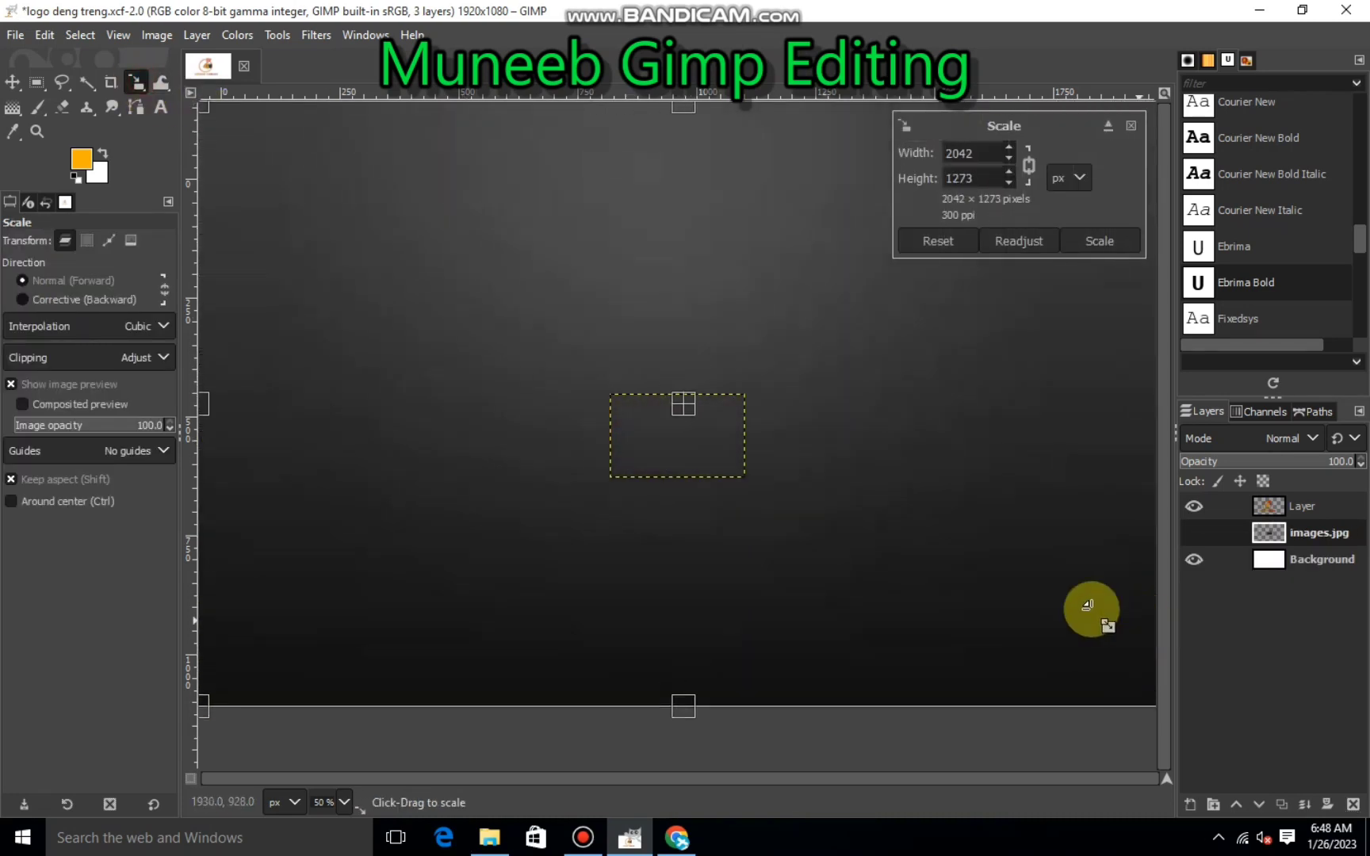
{"action": "left_click", "coordinate": [1094, 240]}
Step: Rescale the logo layer slightly and nudge it up and right to recentre it
{"action": "left_click", "coordinate": [1193, 505]}
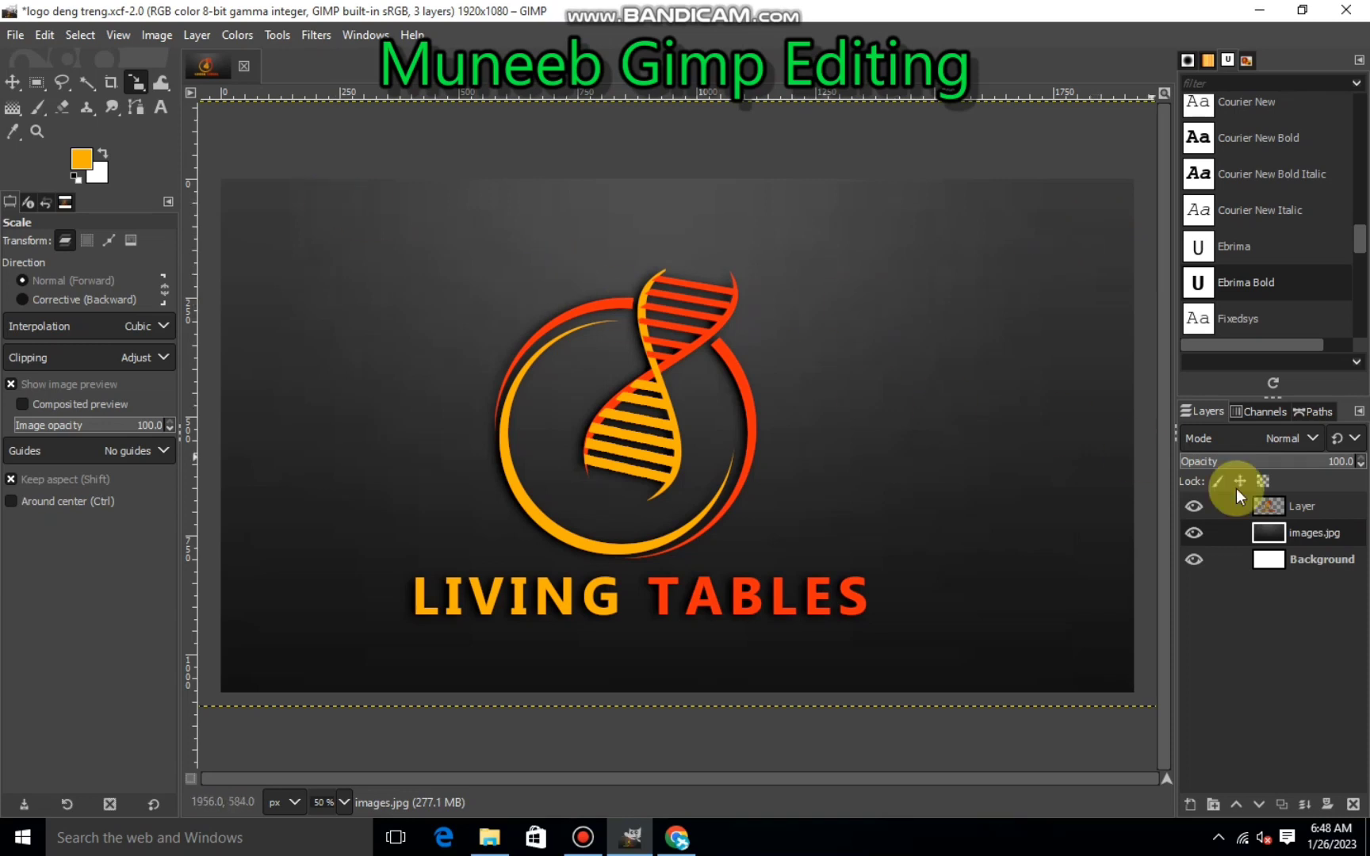
{"action": "left_click", "coordinate": [1268, 506]}
{"action": "left_click", "coordinate": [694, 464]}
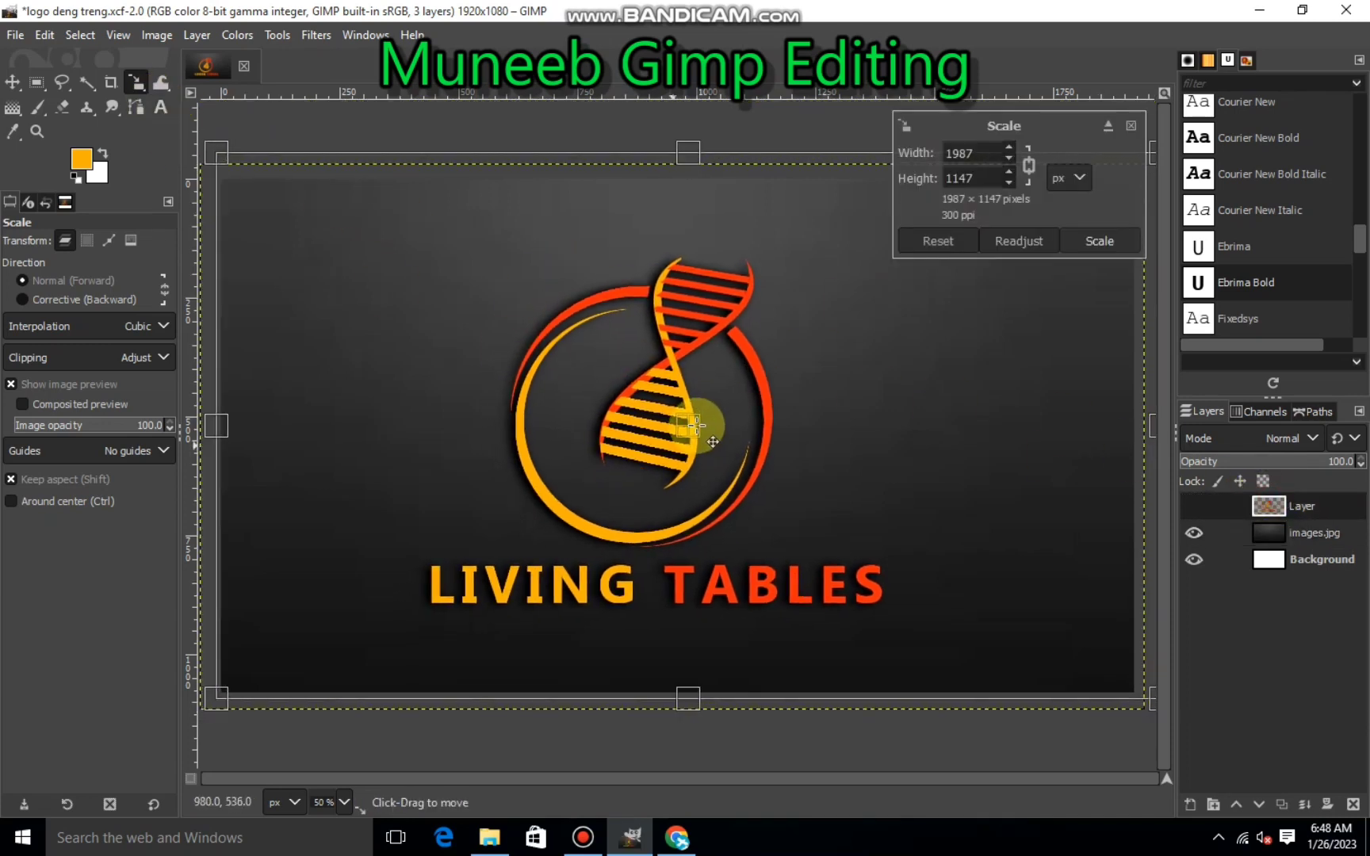
{"action": "left_click_drag", "start_coordinate": [695, 464], "coordinate": [726, 438]}
{"action": "left_click", "coordinate": [1109, 245]}
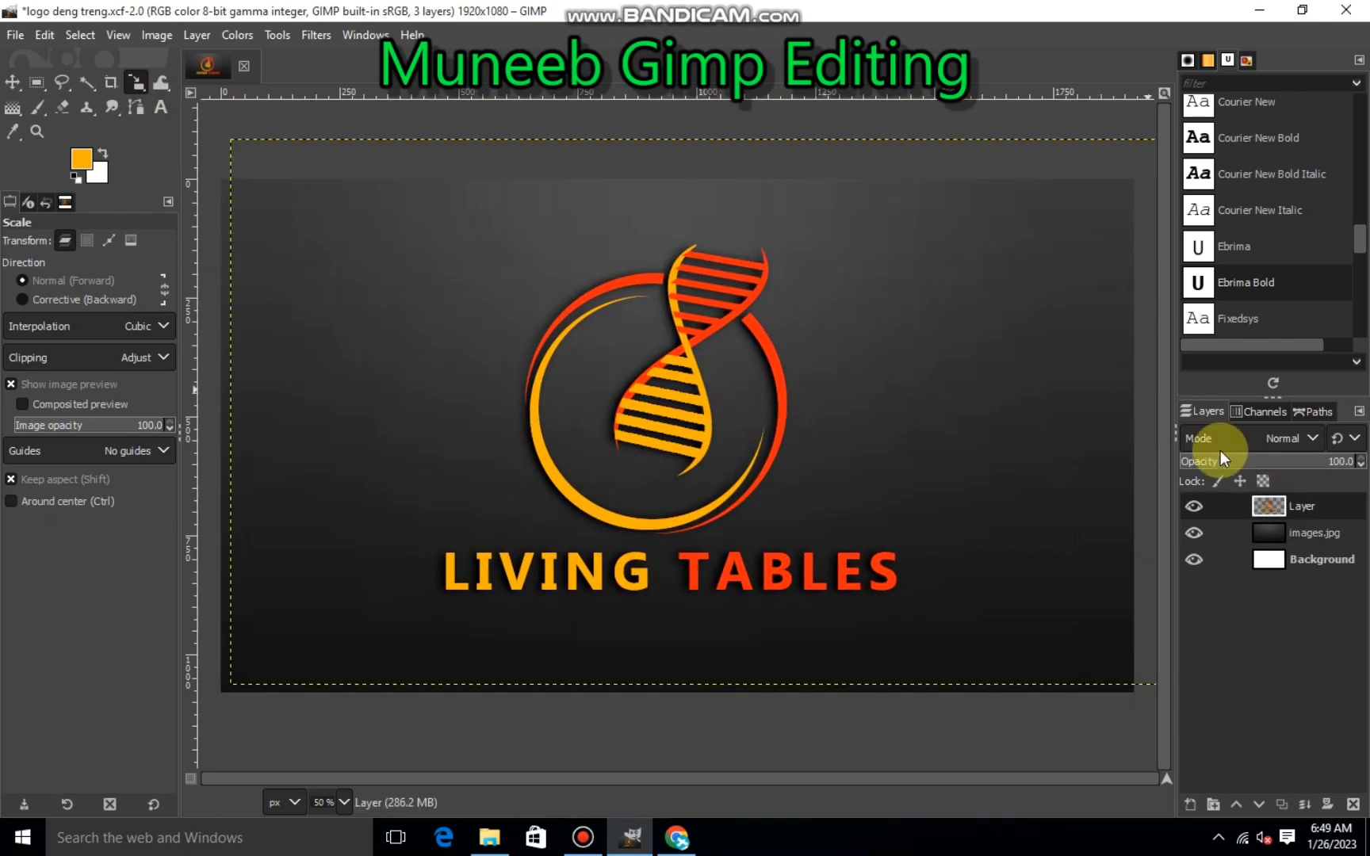
{"action": "left_click", "coordinate": [1275, 556]}
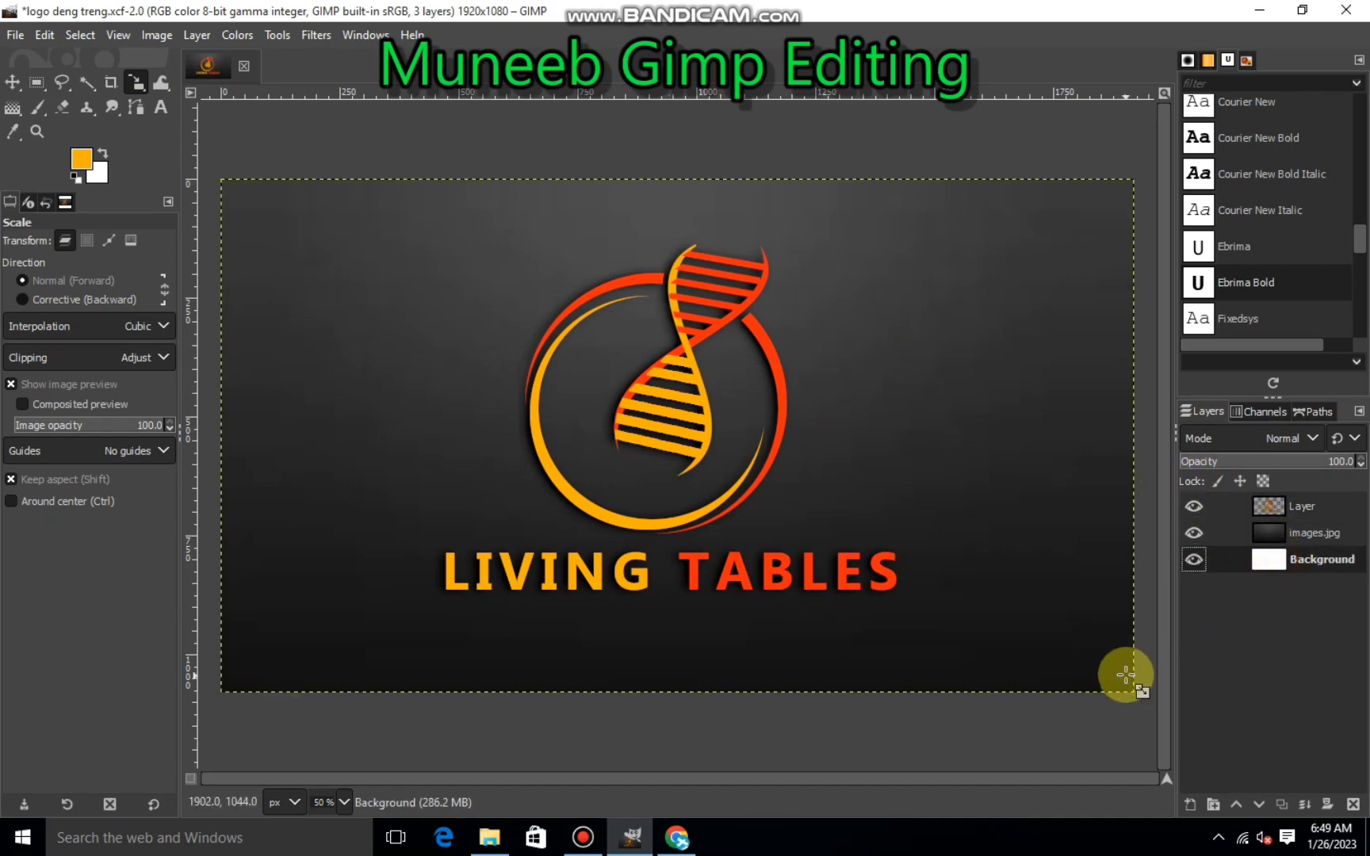